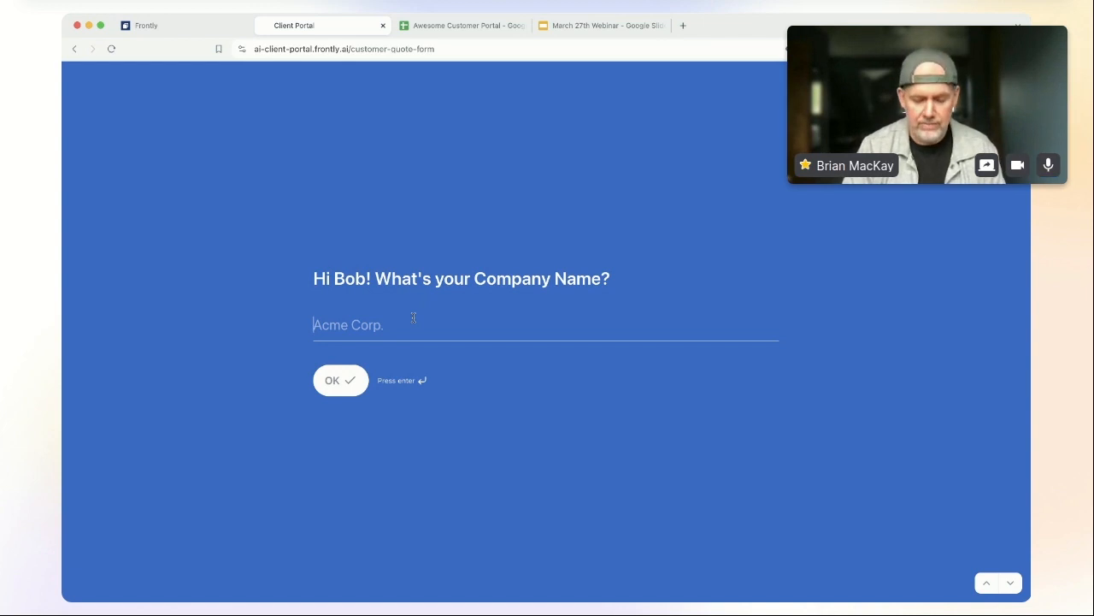
Step: Enter the company name BobCo and its description about fresh fruit and vegetable vending machines
type("BobCo")
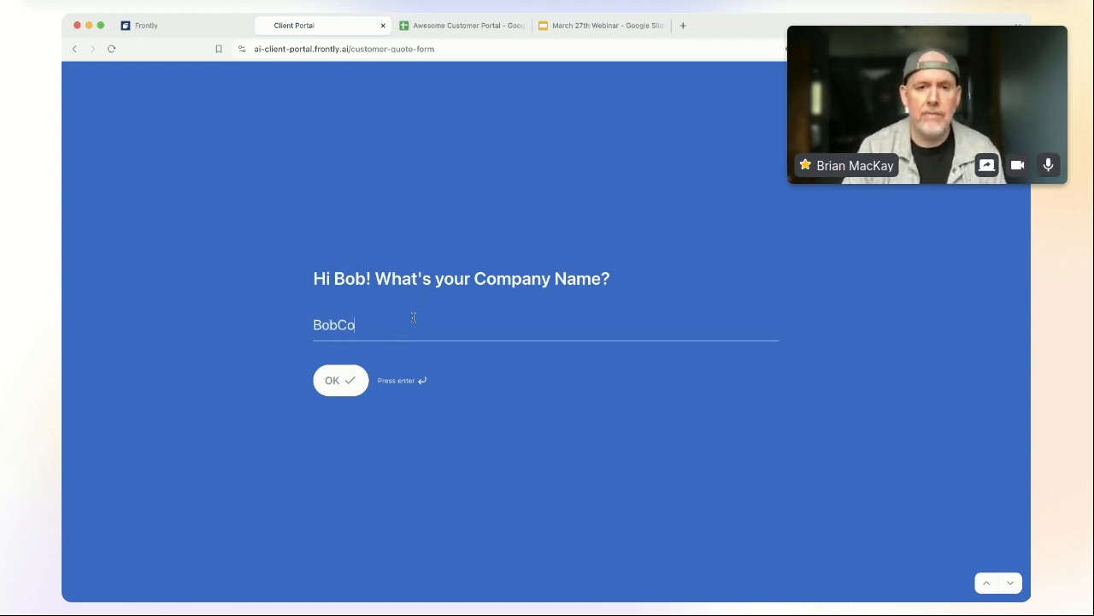
left_click(342, 379)
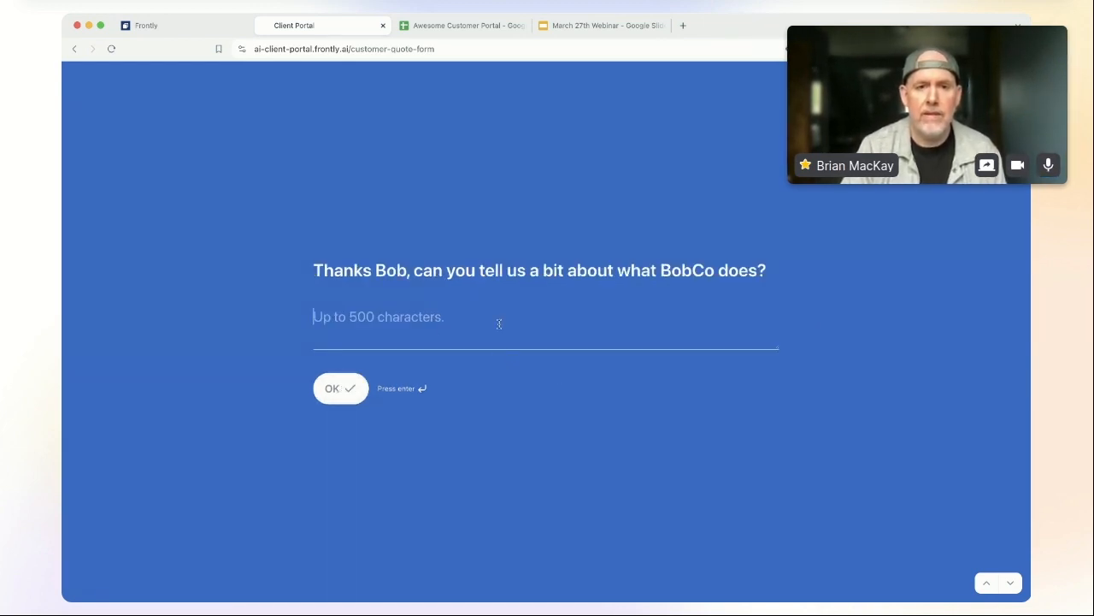
type("BobCo")
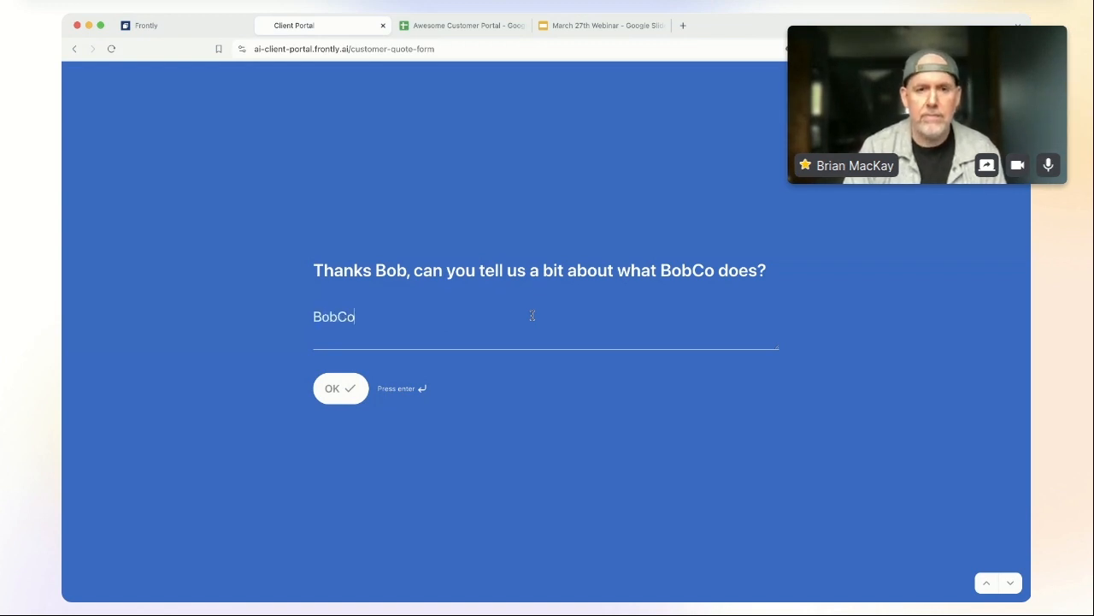
type(" builds ve")
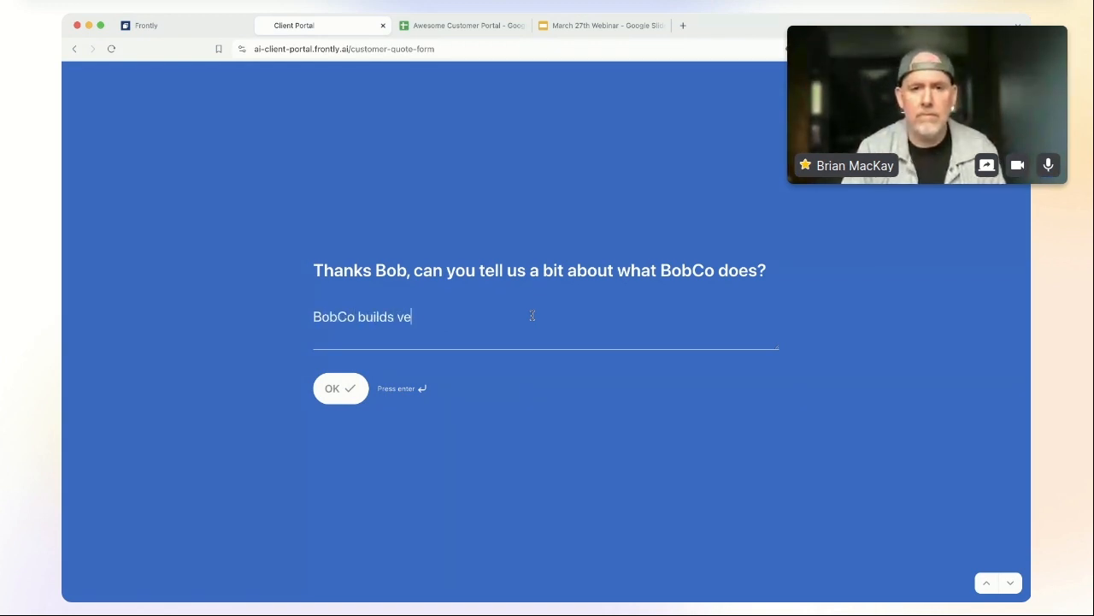
type("nding machines fo")
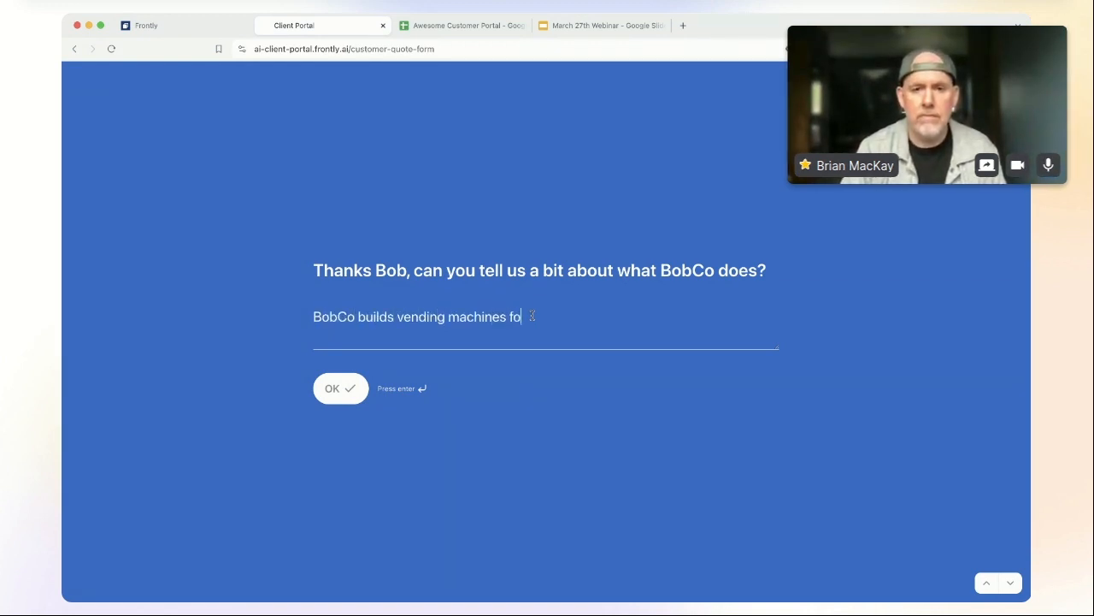
type("r fresh fruits and vegetables.")
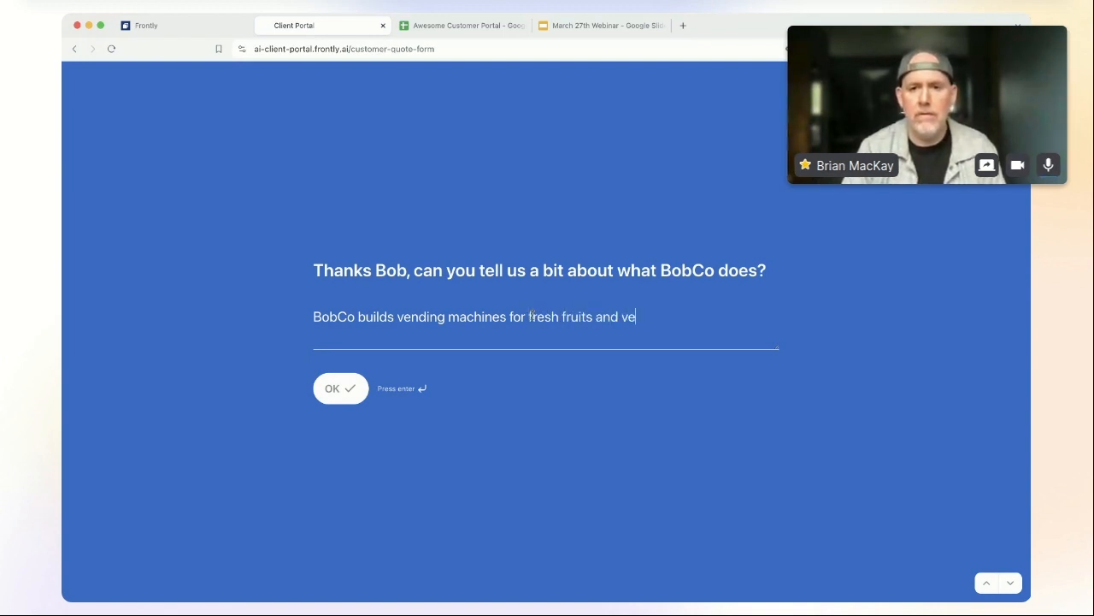
left_click(353, 387)
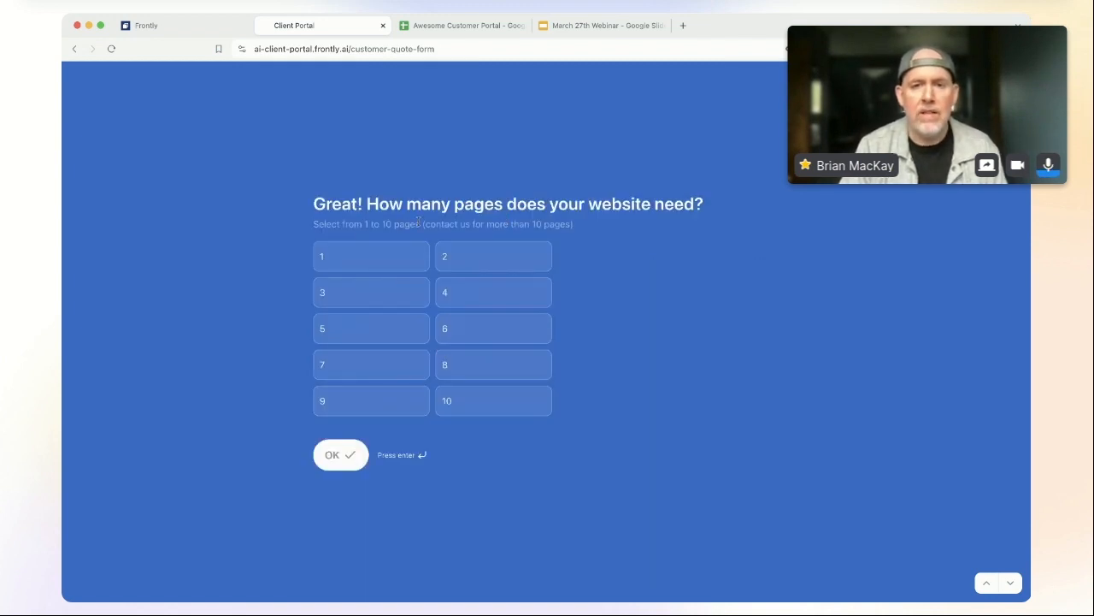
Step: Choose 8 pages and 6 custom images for the website
left_click(501, 330)
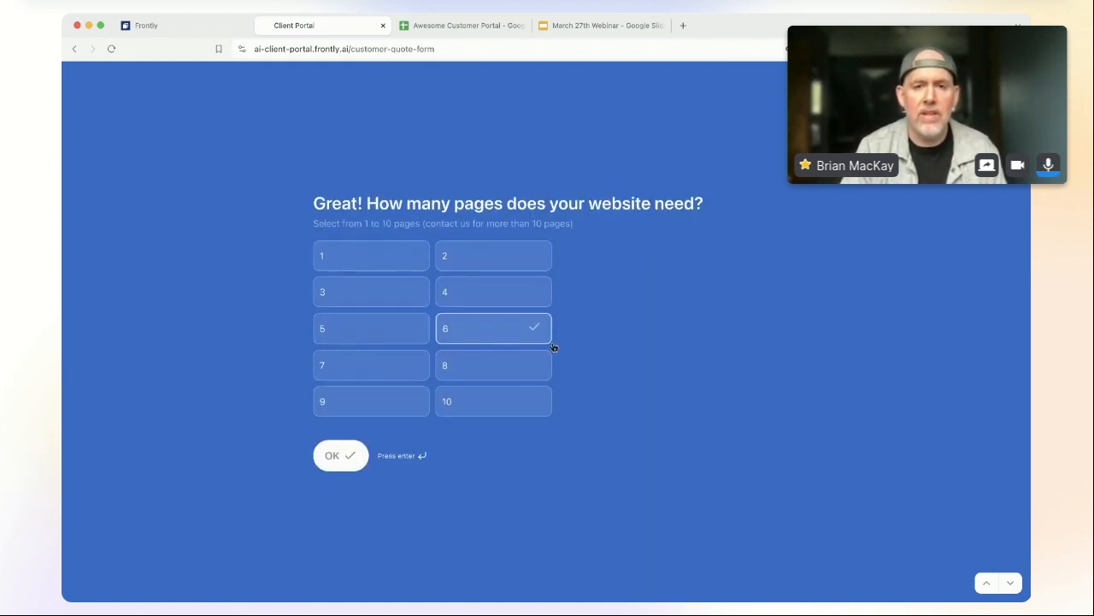
left_click(526, 368)
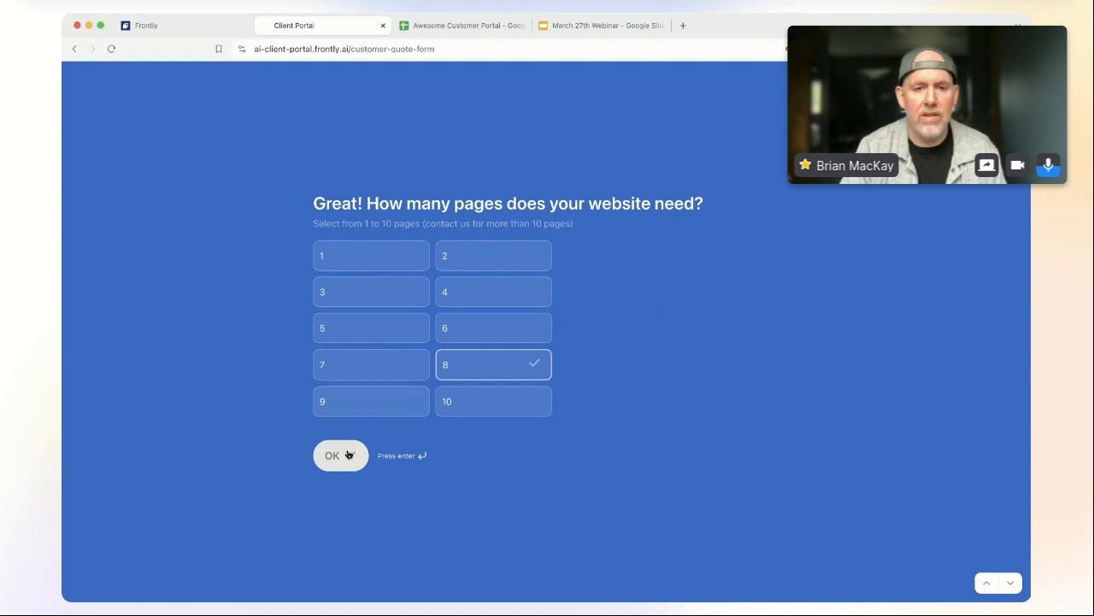
left_click(512, 331)
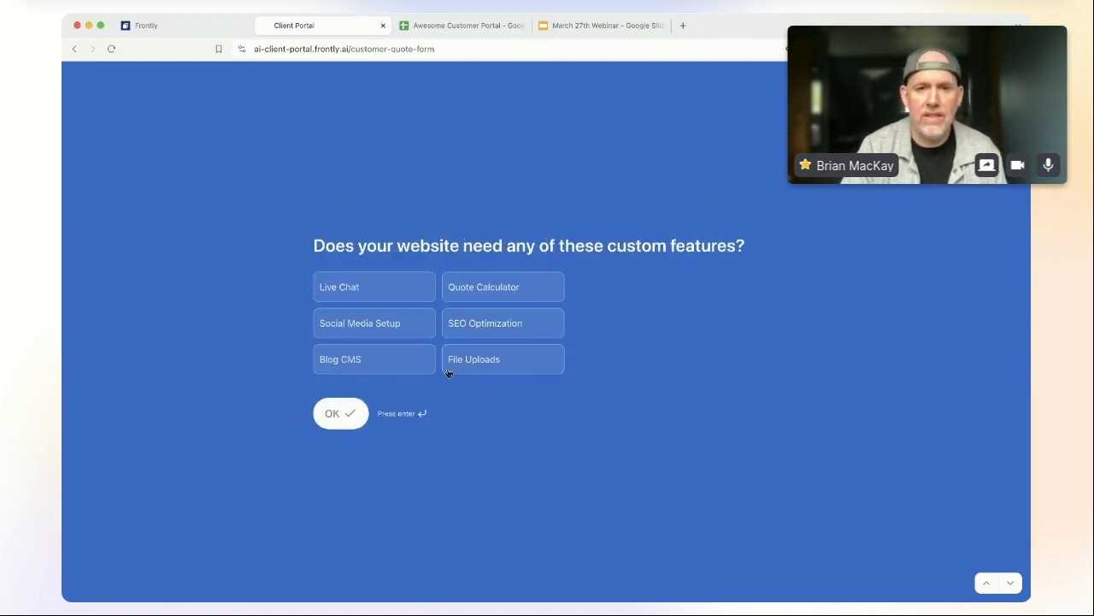
Step: Select Live Chat, Social Media Setup, Blog CMS and Quote Calculator, then finish the form
left_click(385, 290)
left_click(390, 325)
left_click(396, 359)
left_click(521, 291)
left_click(338, 417)
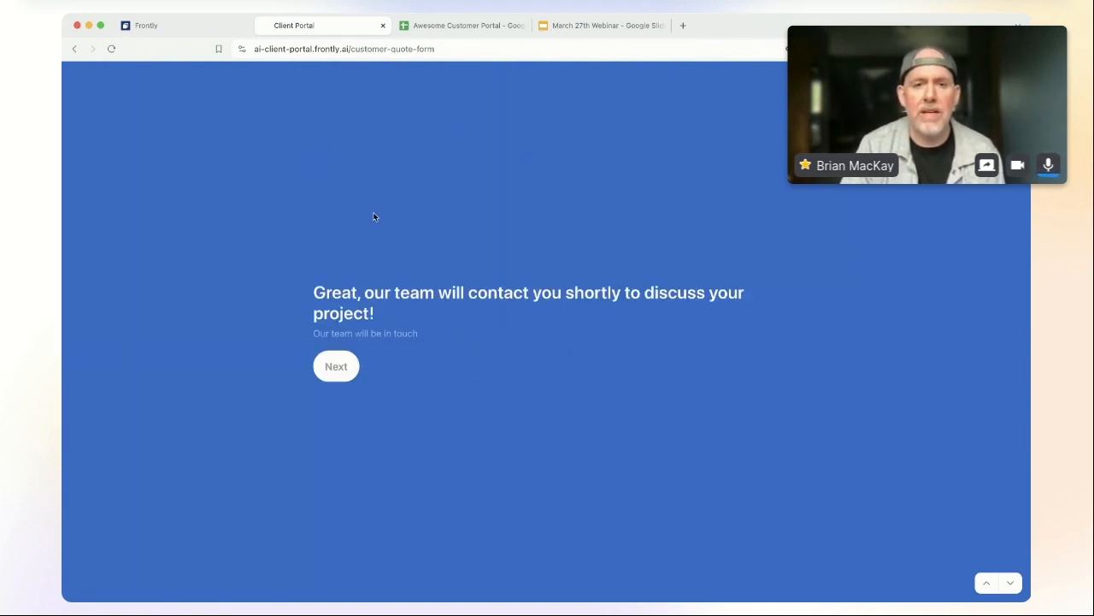
left_click(337, 369)
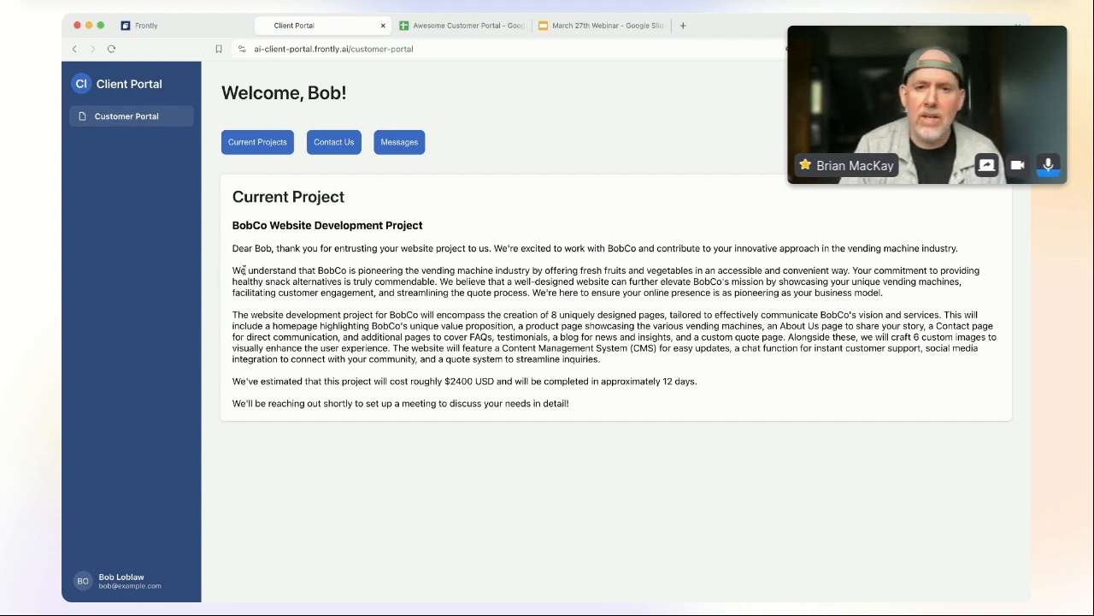
Step: Read through the BobCo project summary, highlighting then deselecting the business paragraph
left_click_drag(243, 270, 680, 292)
left_click(680, 293)
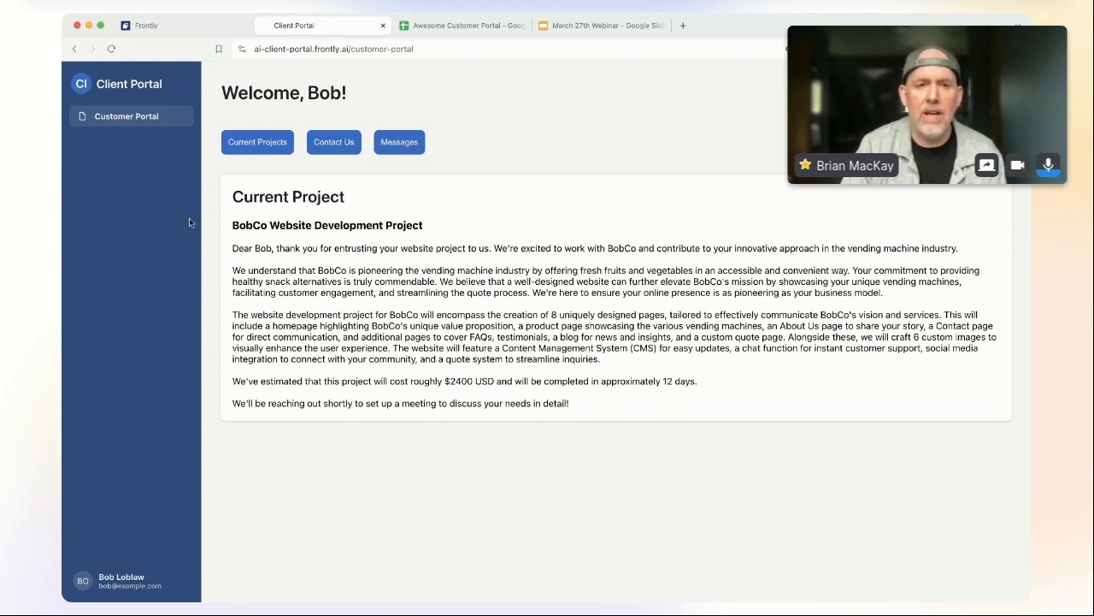
Step: Send the contact message 'Can't wait to see what the new website looks like!'
left_click(341, 149)
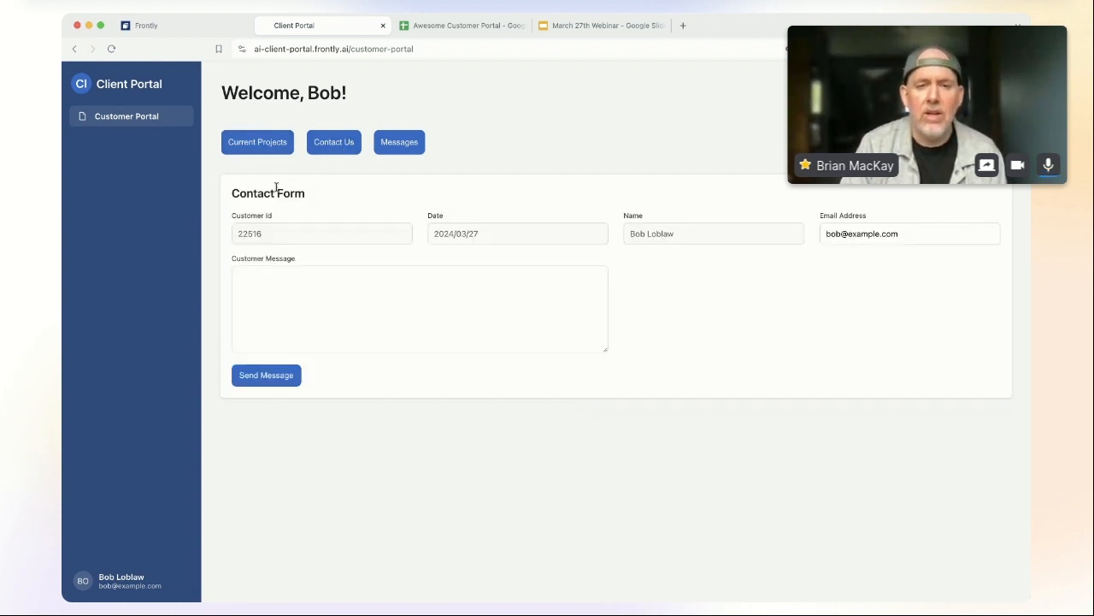
left_click(384, 296)
type("Can'")
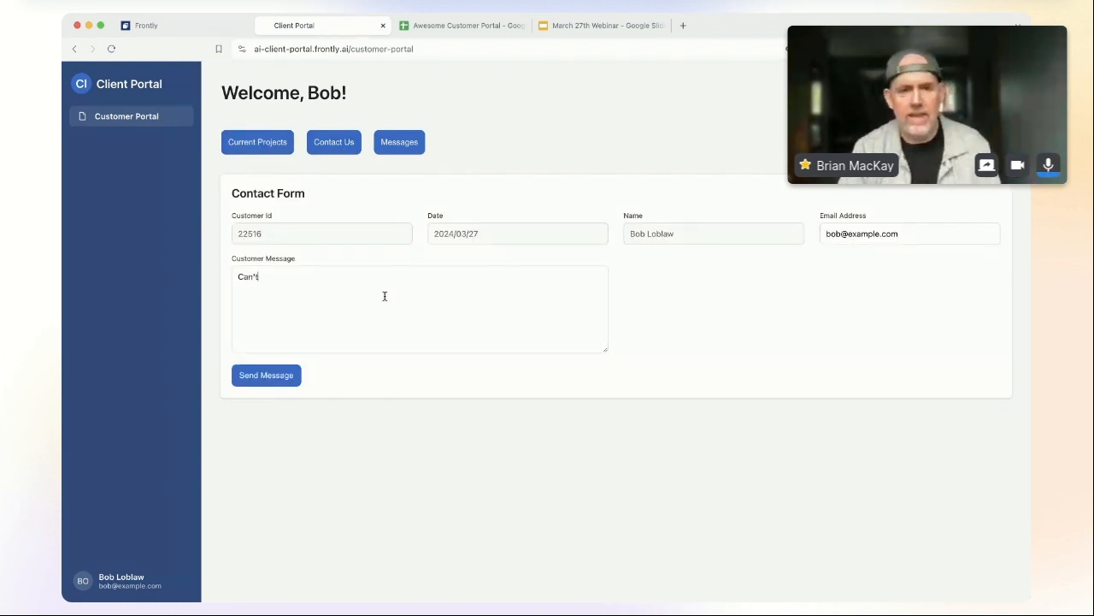
type("t wait to see what the new website looks like!")
left_click(277, 374)
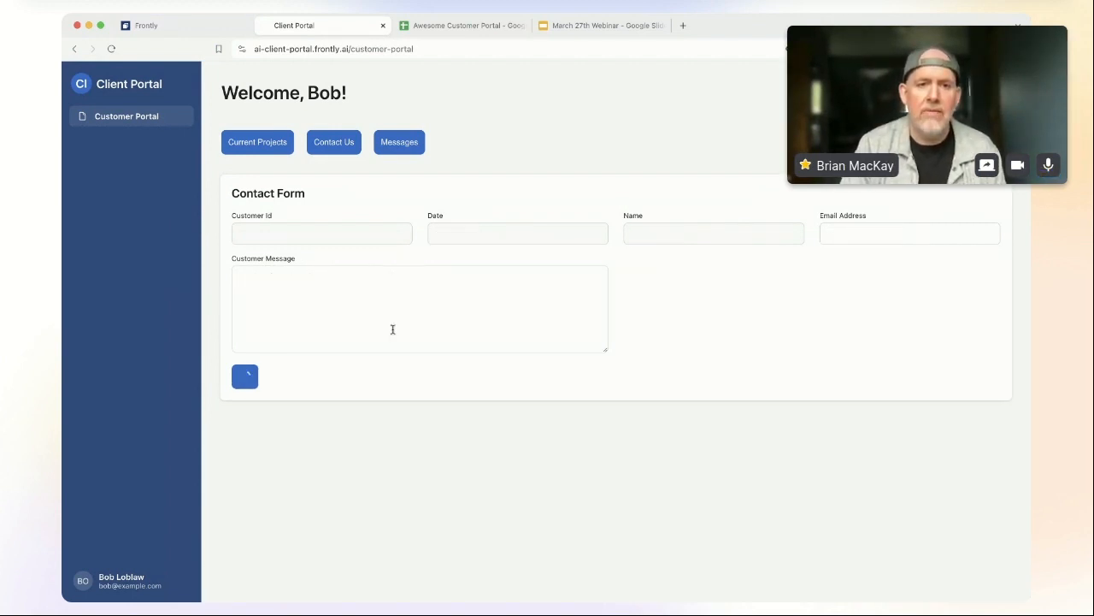
Step: Check the Messages list, then log out of the client portal
left_click(402, 142)
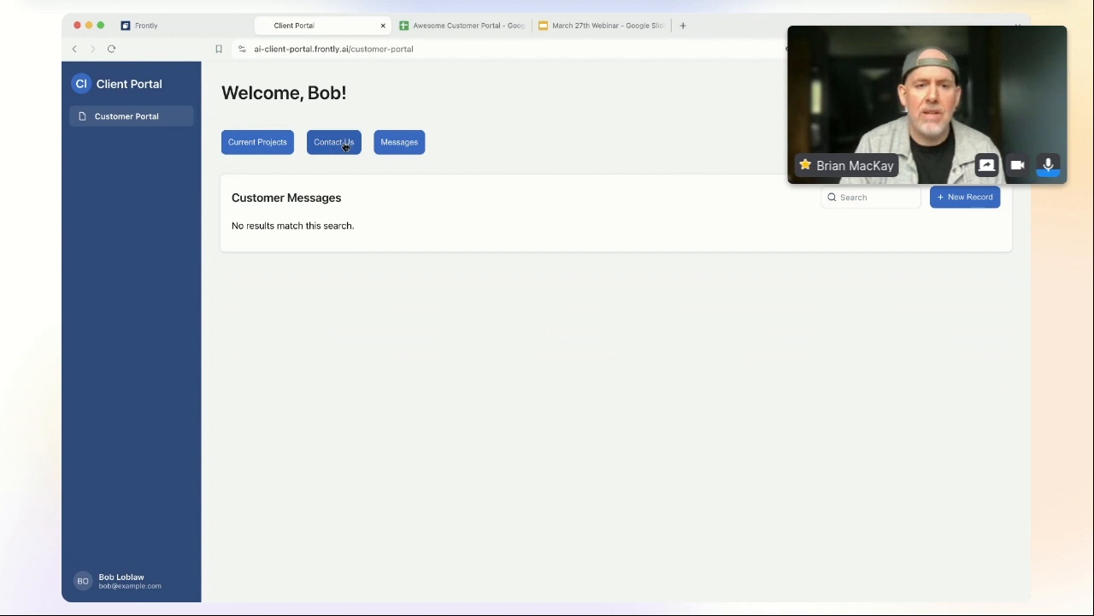
left_click(345, 146)
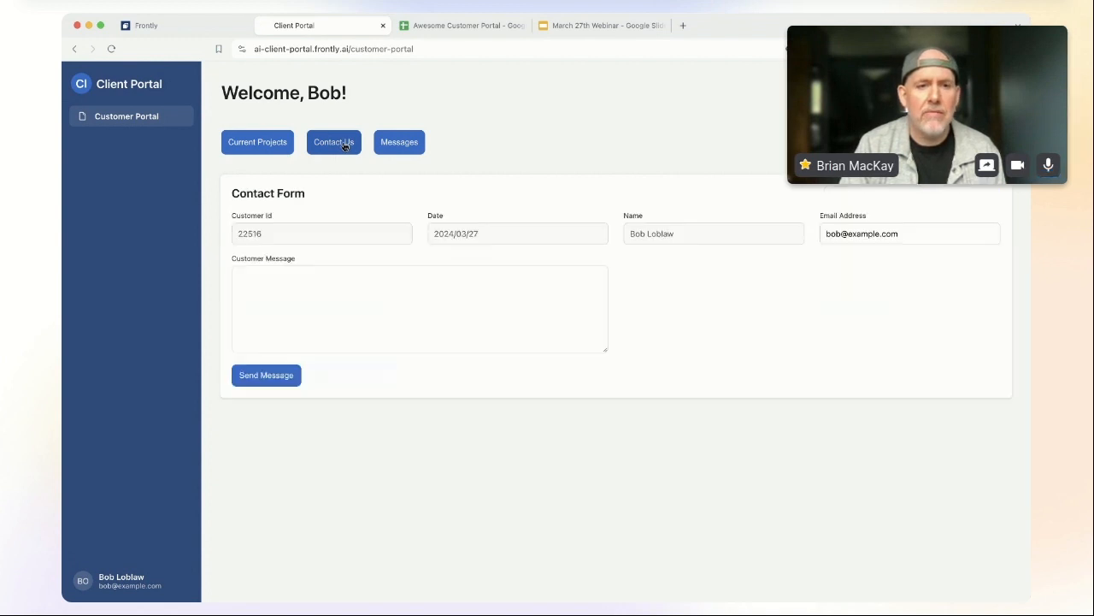
left_click(131, 587)
left_click(92, 582)
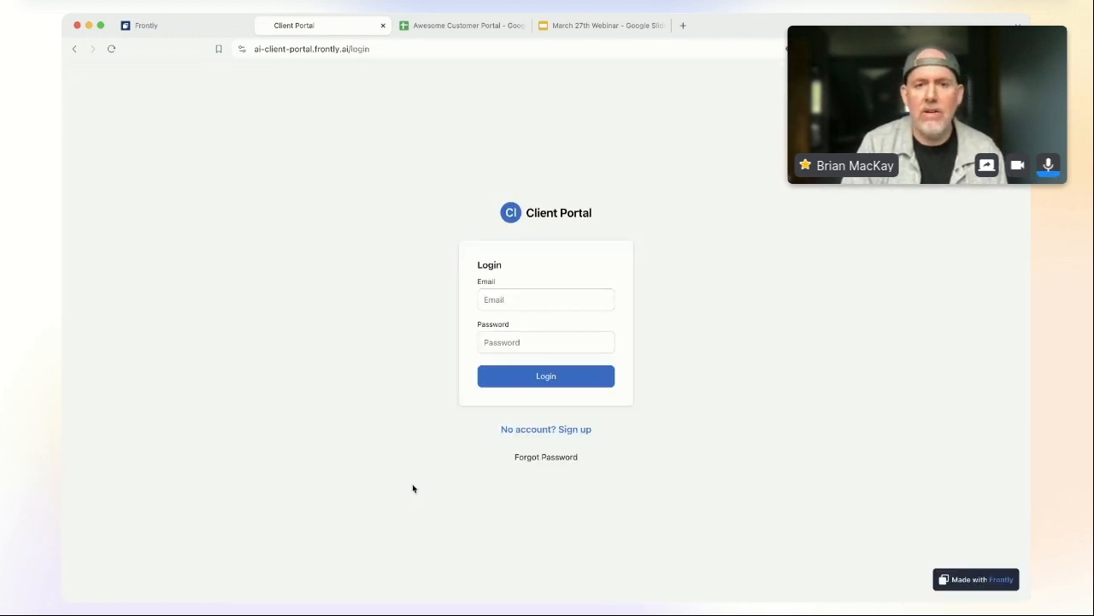
Step: Sign in to the portal with the admin email and password
left_click(538, 297)
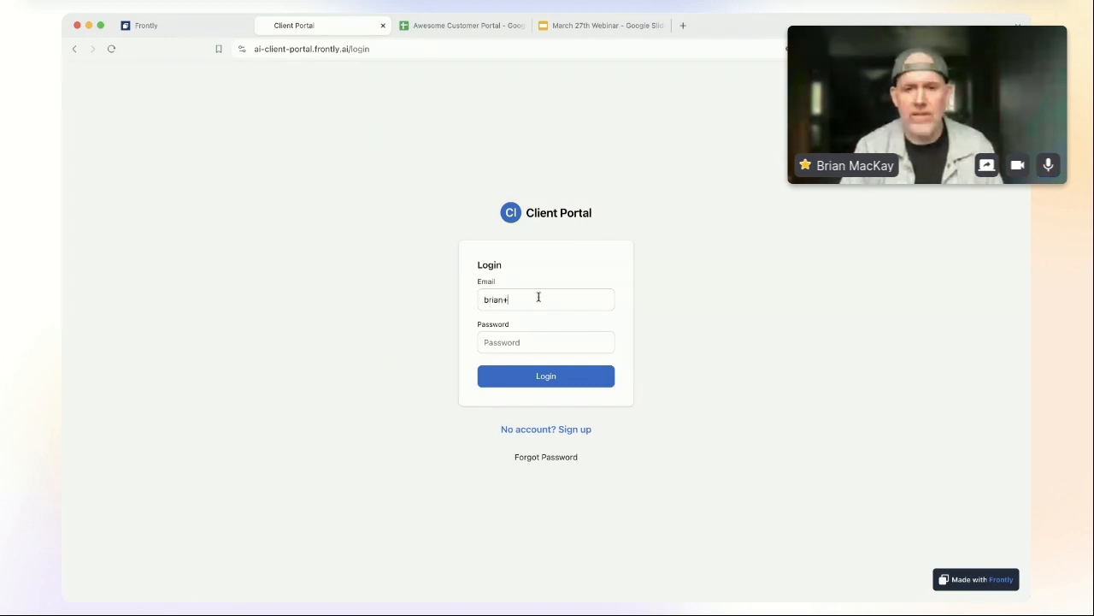
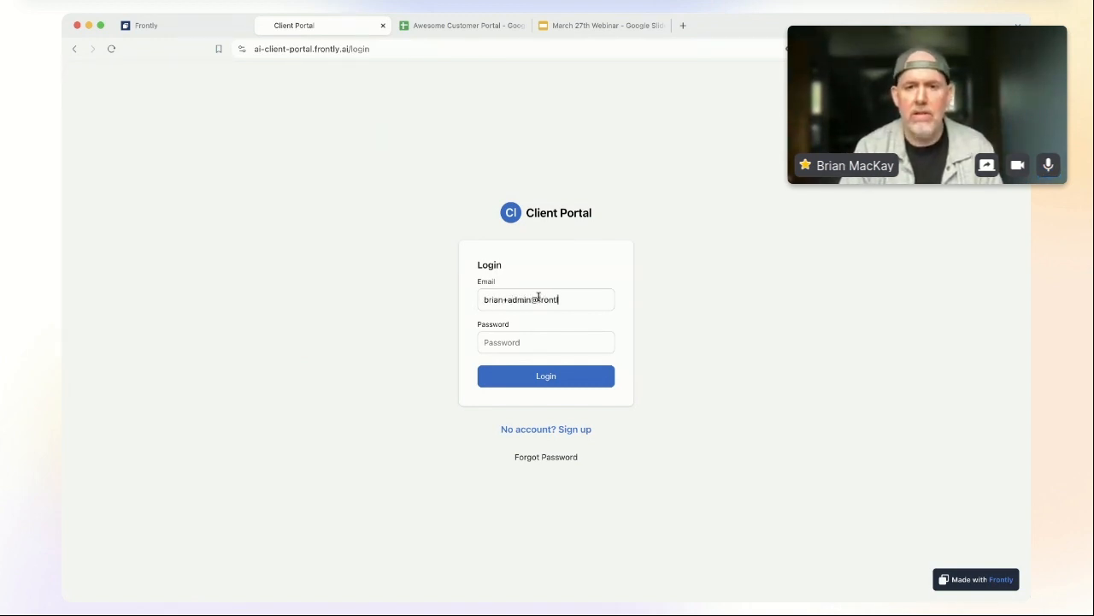
key("Tab")
type("******")
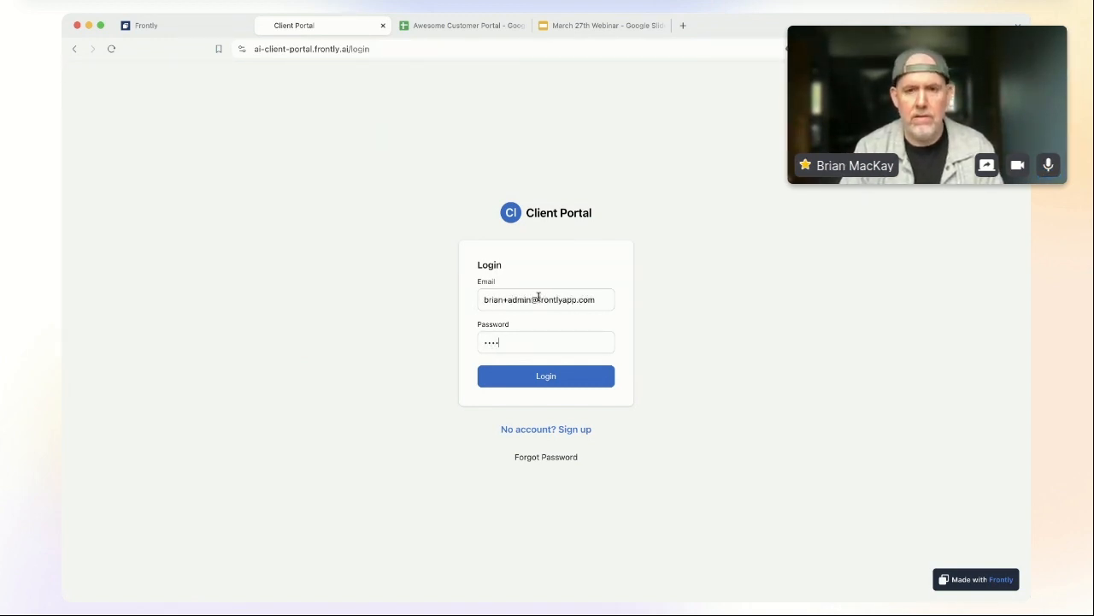
left_click(572, 385)
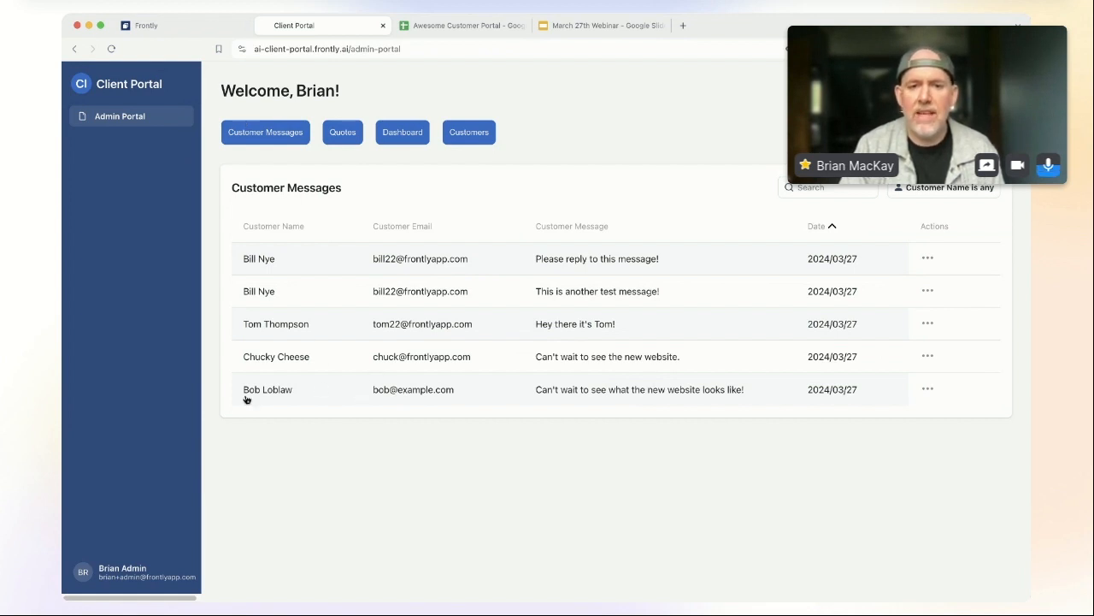
Step: Move the BobCo card from Lead to Negotiating on the Quotes board, then view the dashboard
left_click(345, 135)
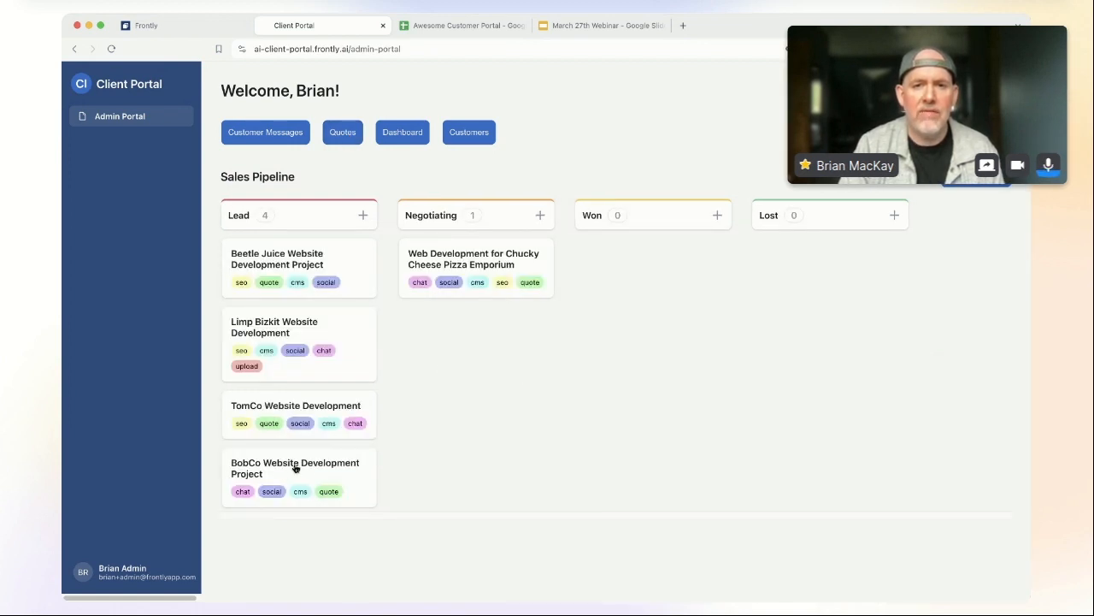
left_click_drag(293, 473, 474, 267)
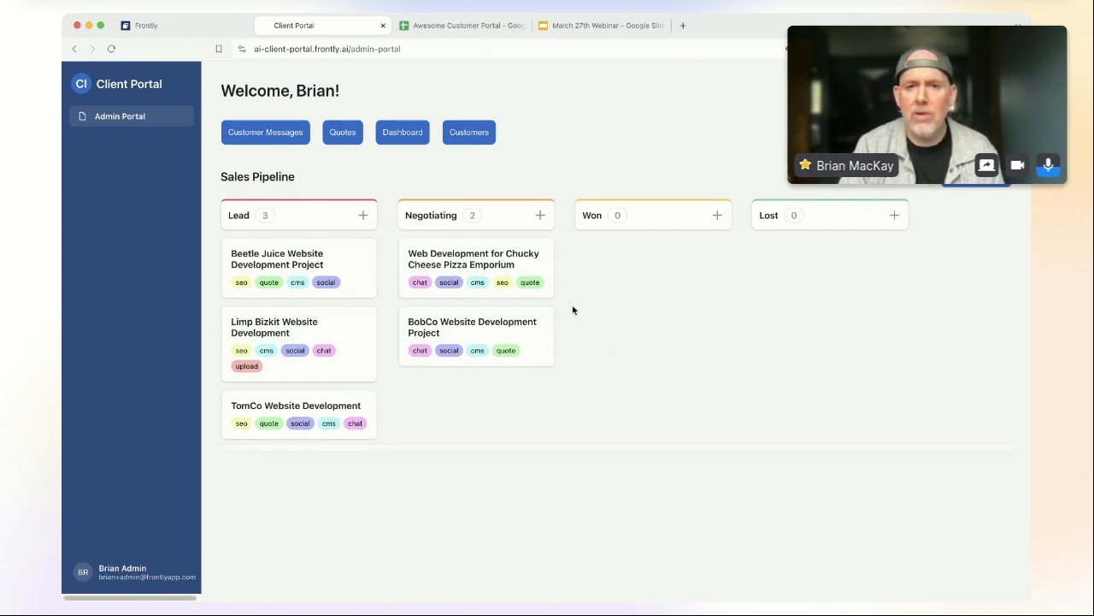
left_click(412, 137)
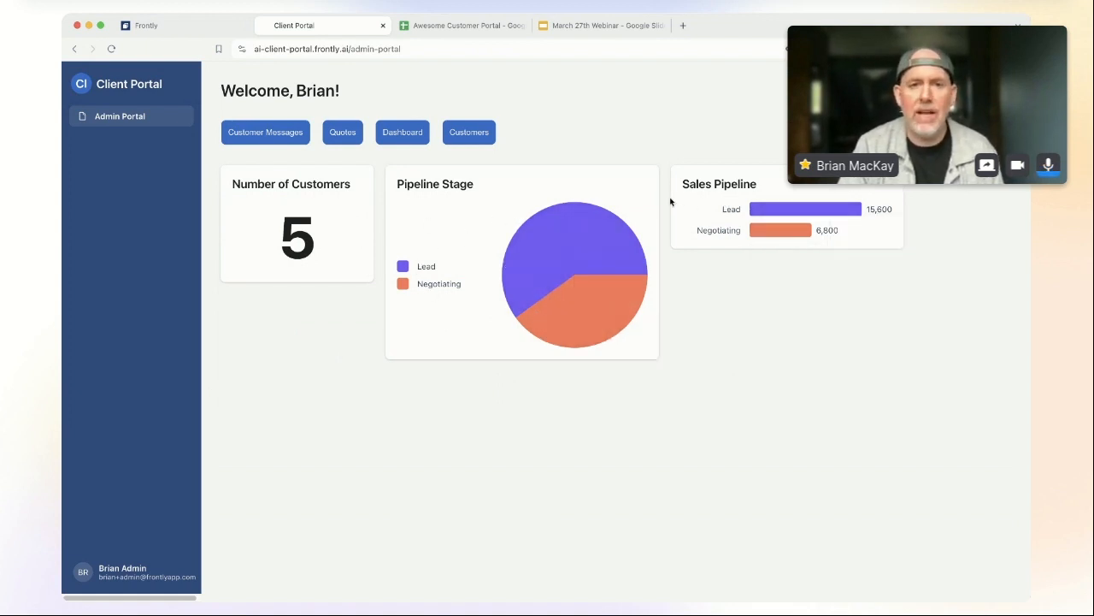
Step: Open BobCo's record from the Customers table and send a 'looking forward to working with you' message
left_click(473, 133)
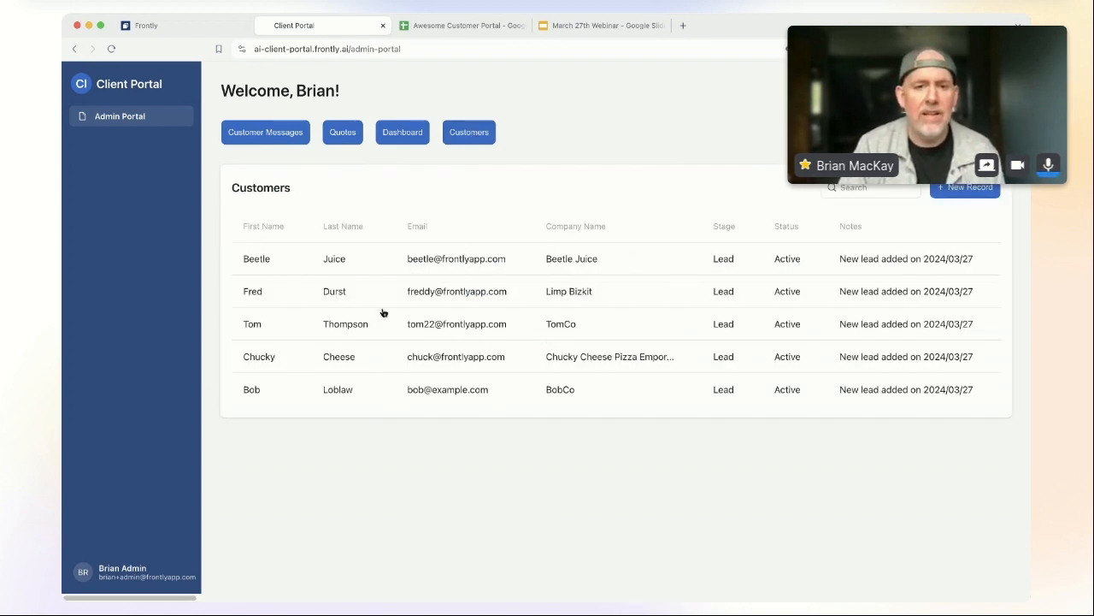
left_click(592, 384)
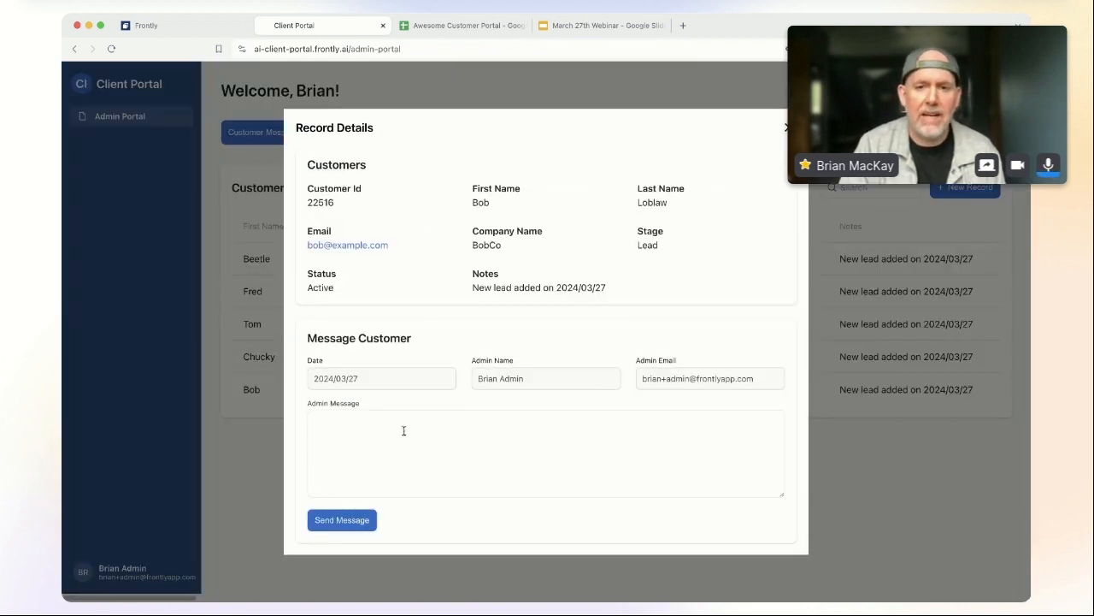
type("king")
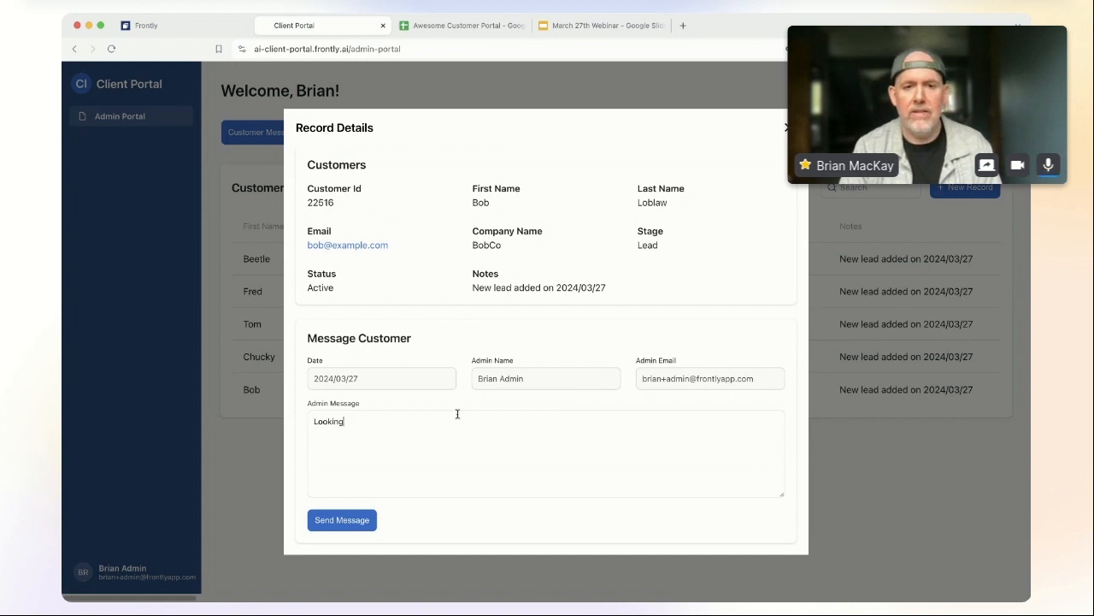
type(" forward to working with yoU!")
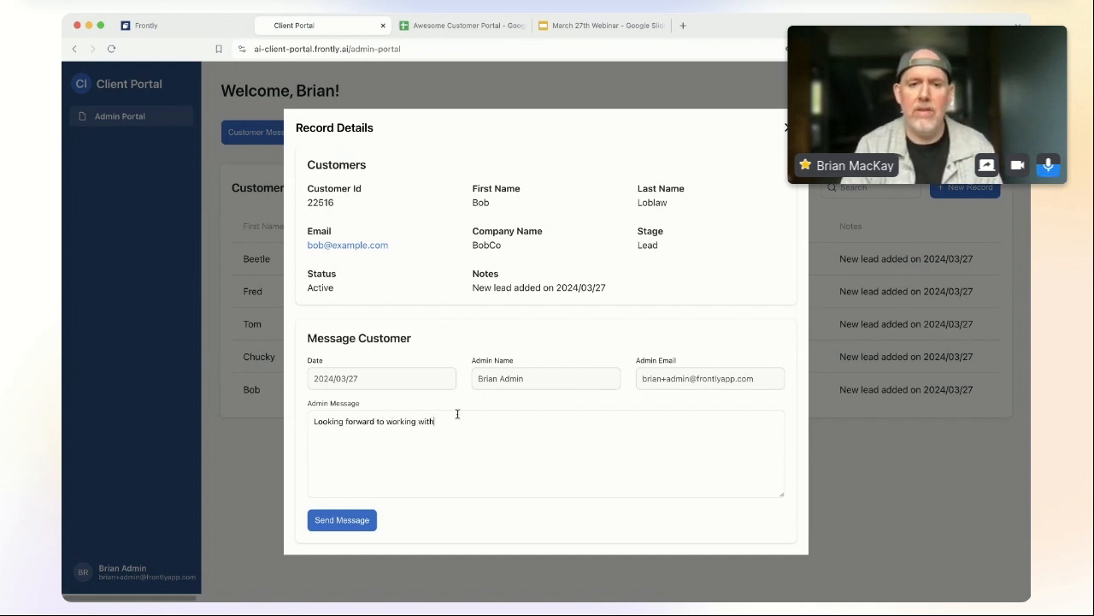
left_click(360, 522)
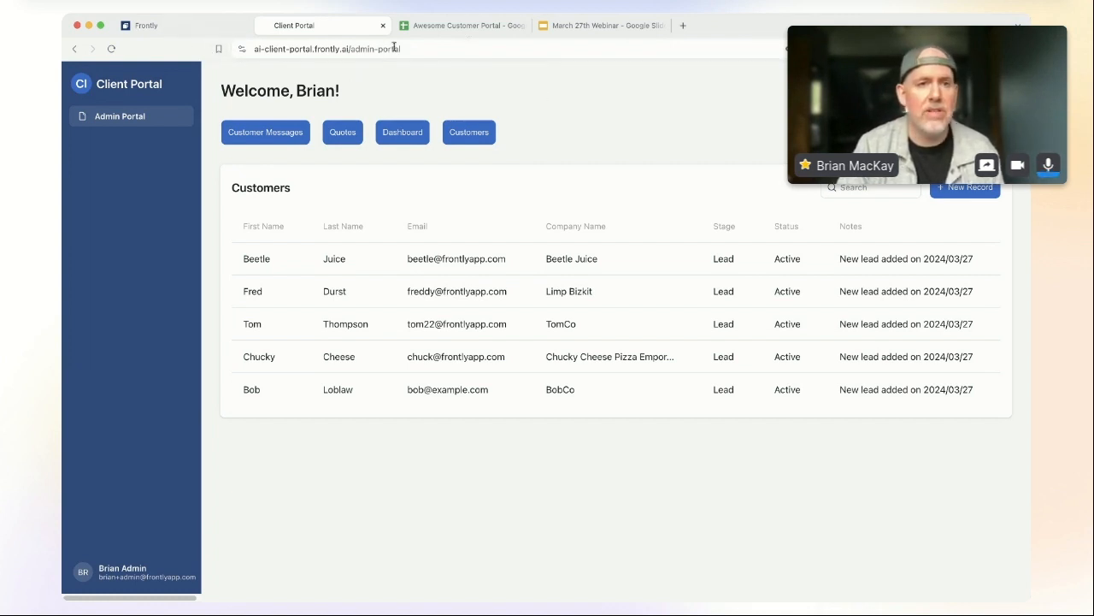
Step: Switch to the Awesome Customer Portal spreadsheet and display its Quotes sheet
left_click(482, 31)
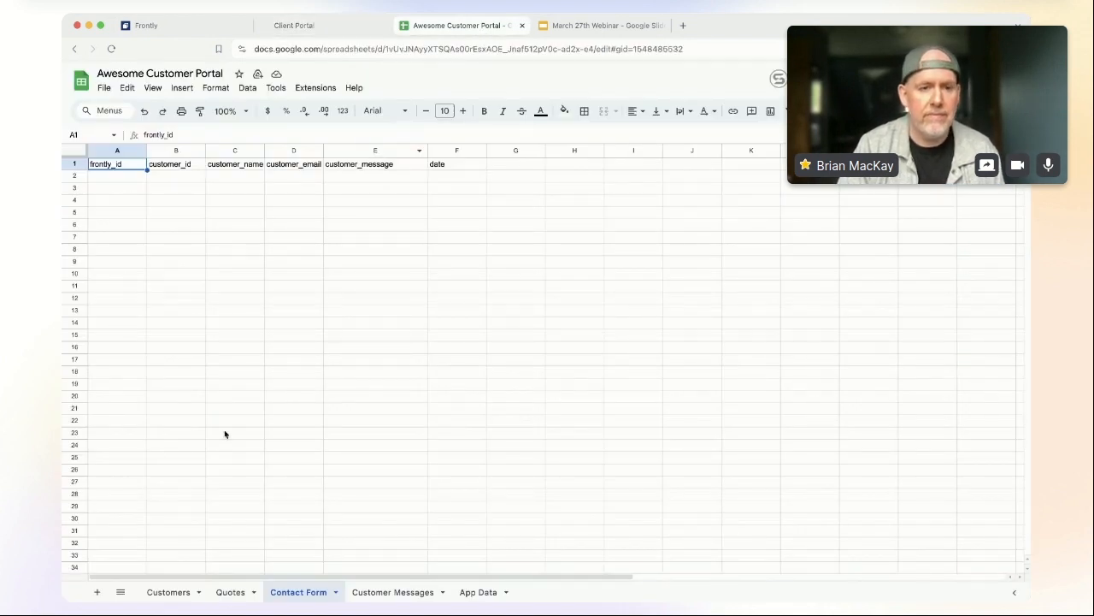
key("super+Tab")
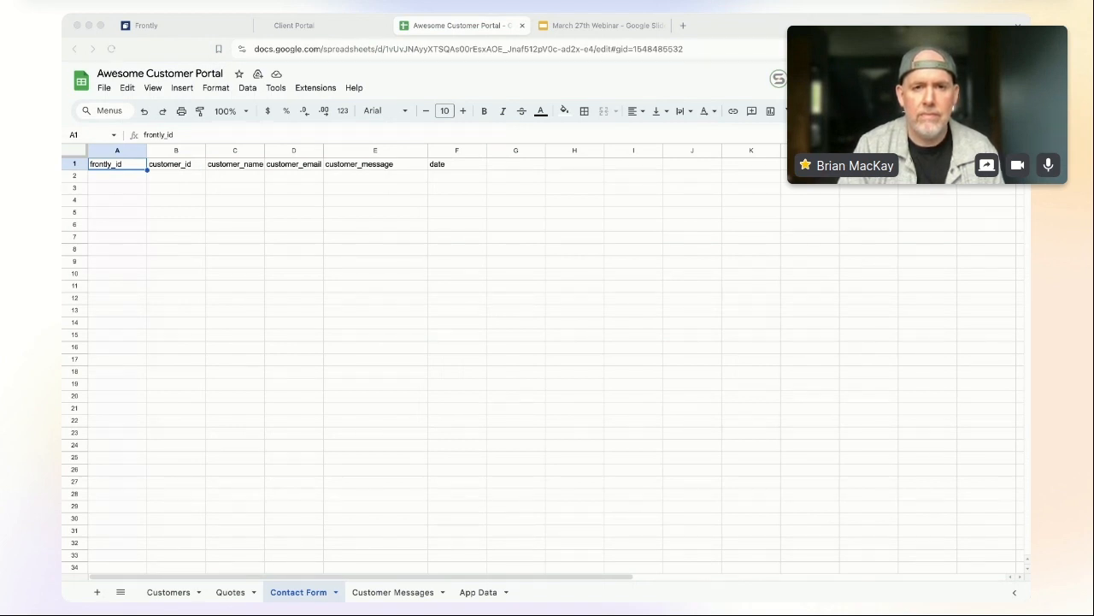
left_click(262, 147)
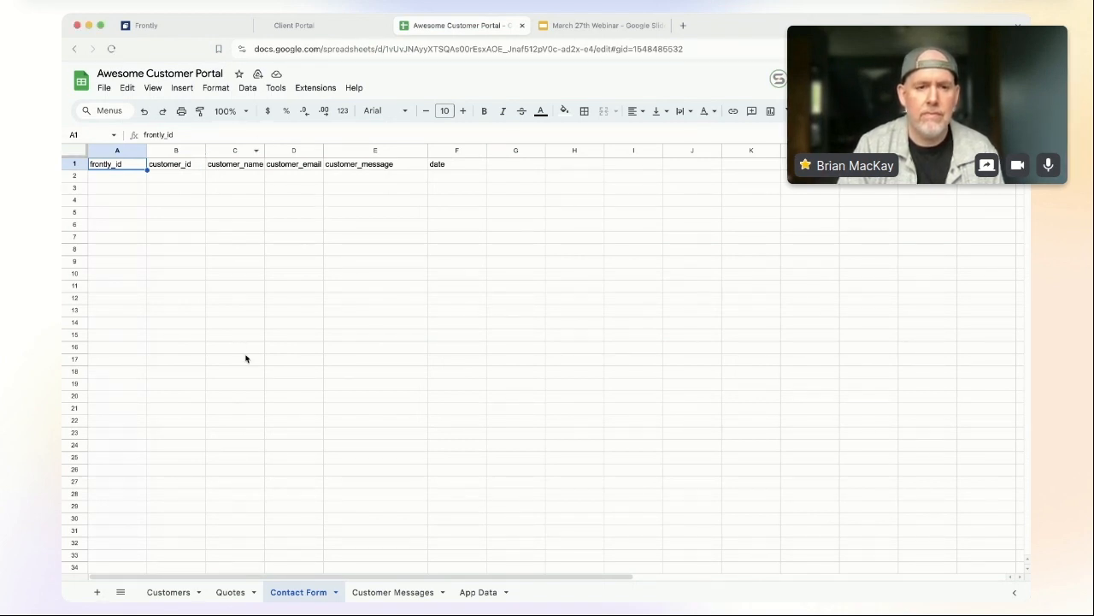
left_click(229, 593)
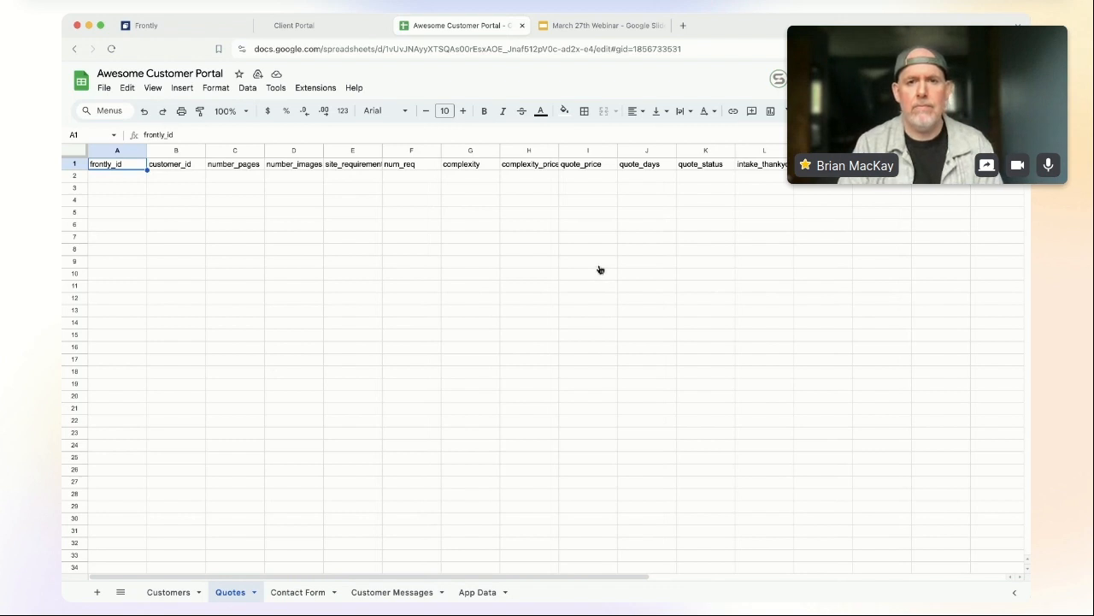
key("super+Tab")
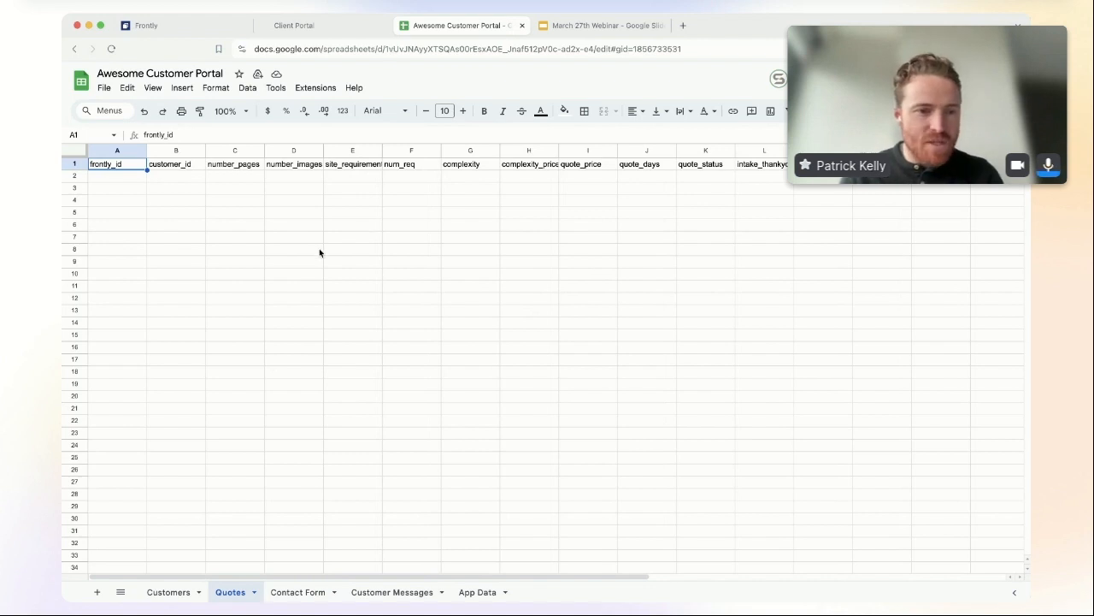
left_click(169, 591)
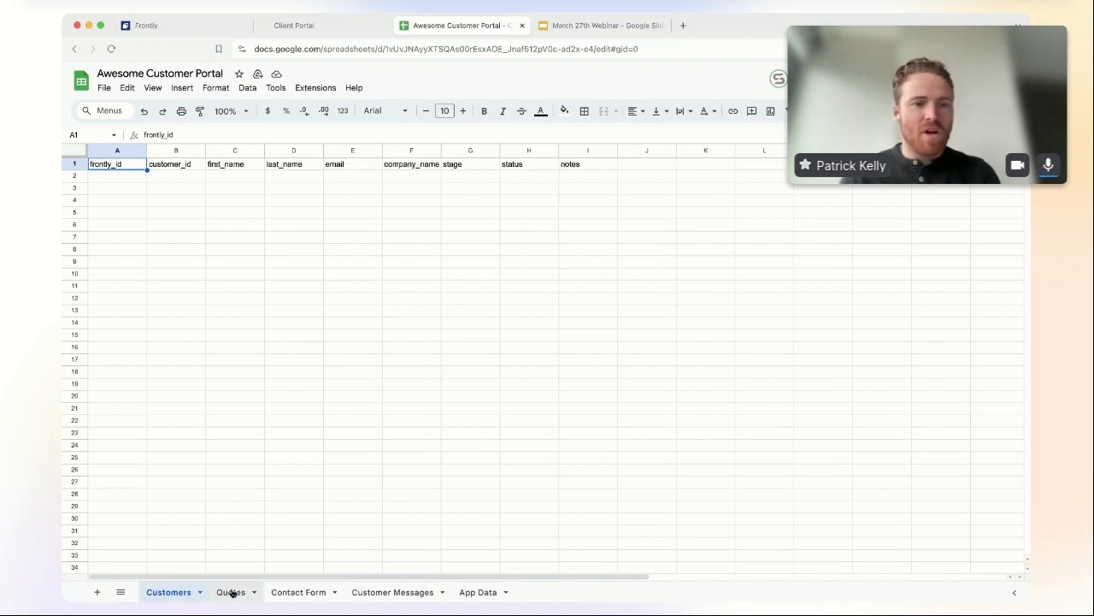
left_click(231, 592)
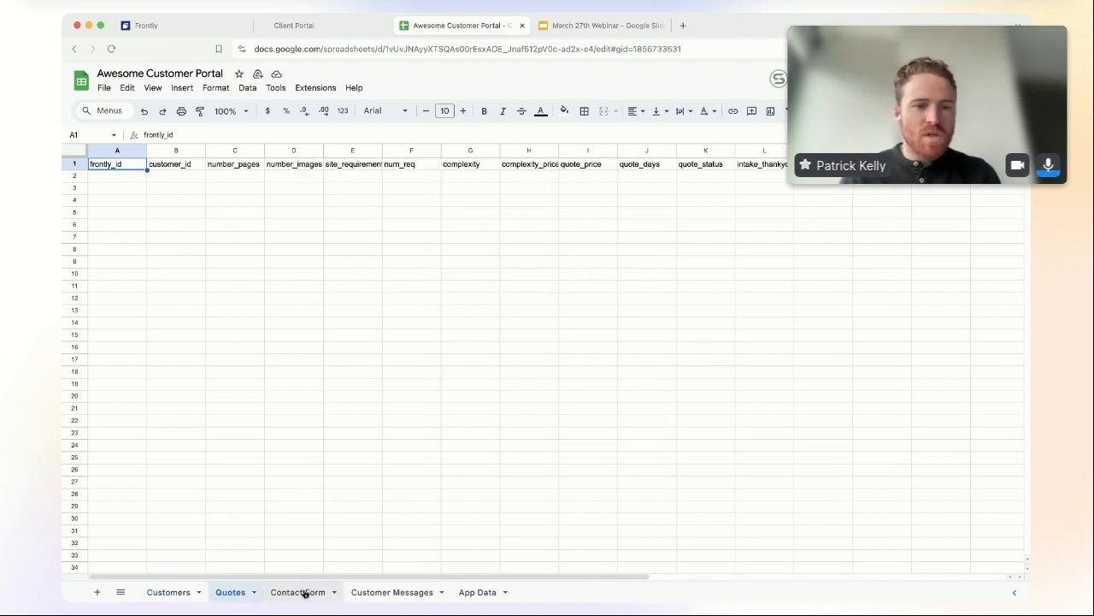
left_click(305, 593)
left_click(414, 593)
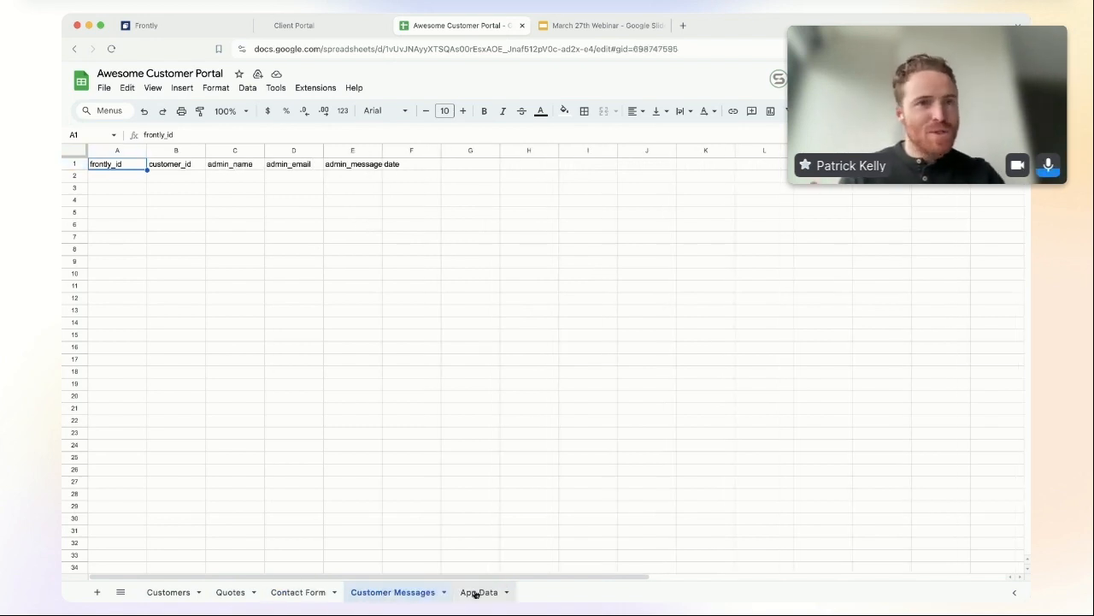
left_click(308, 593)
left_click(221, 592)
left_click(175, 593)
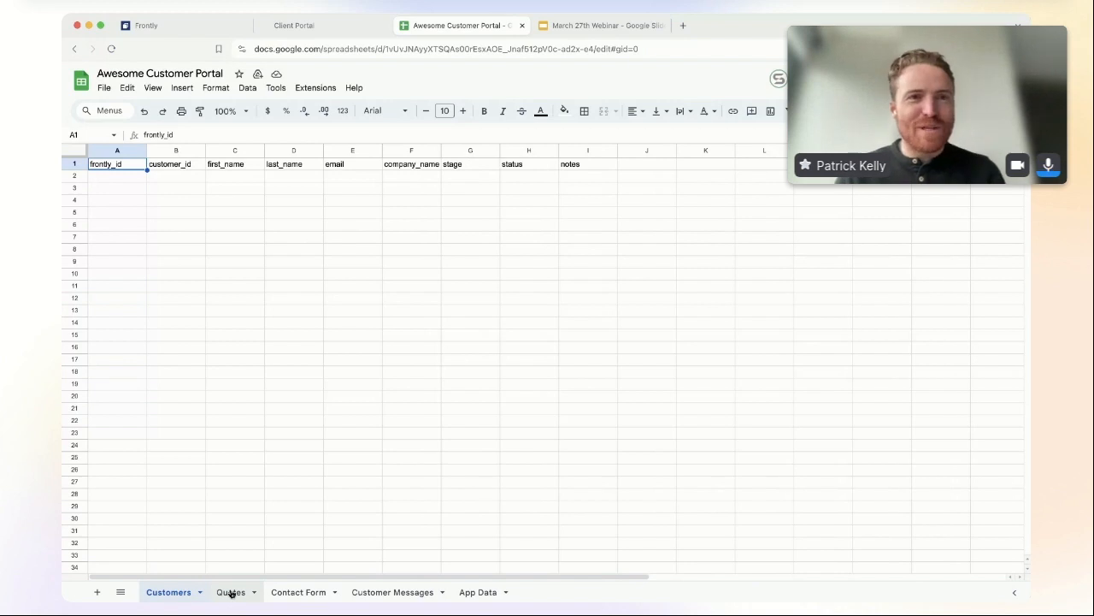
left_click(231, 593)
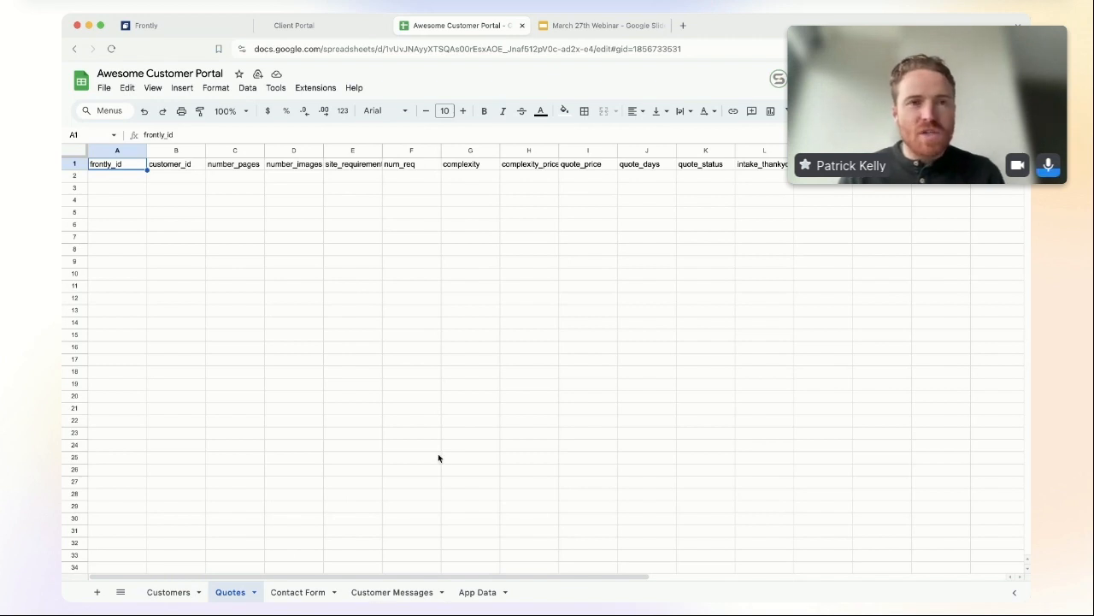
key("super+Tab")
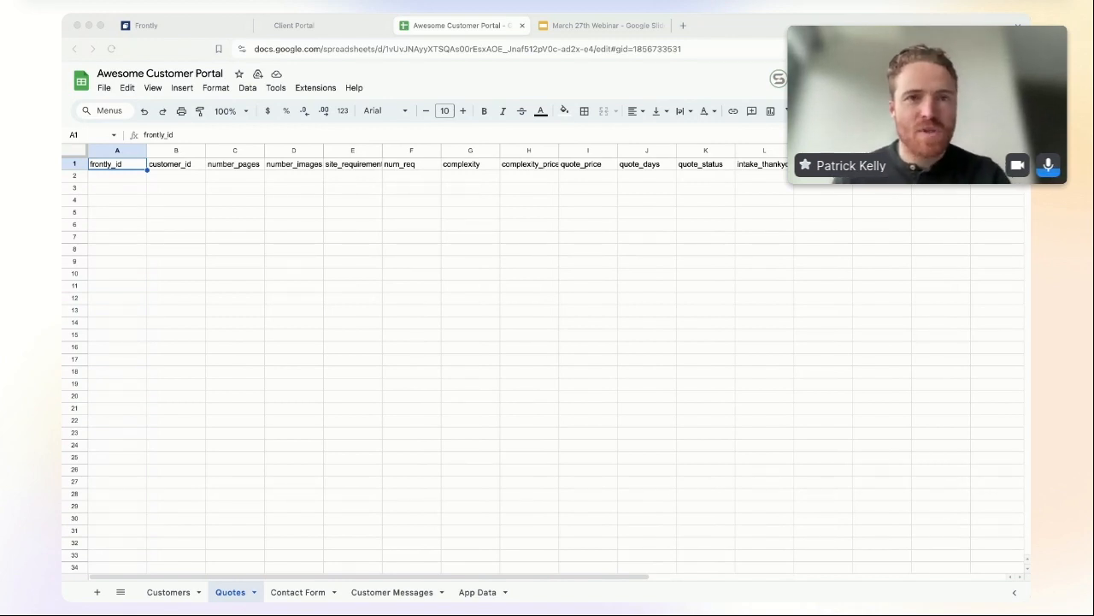
left_click(303, 273)
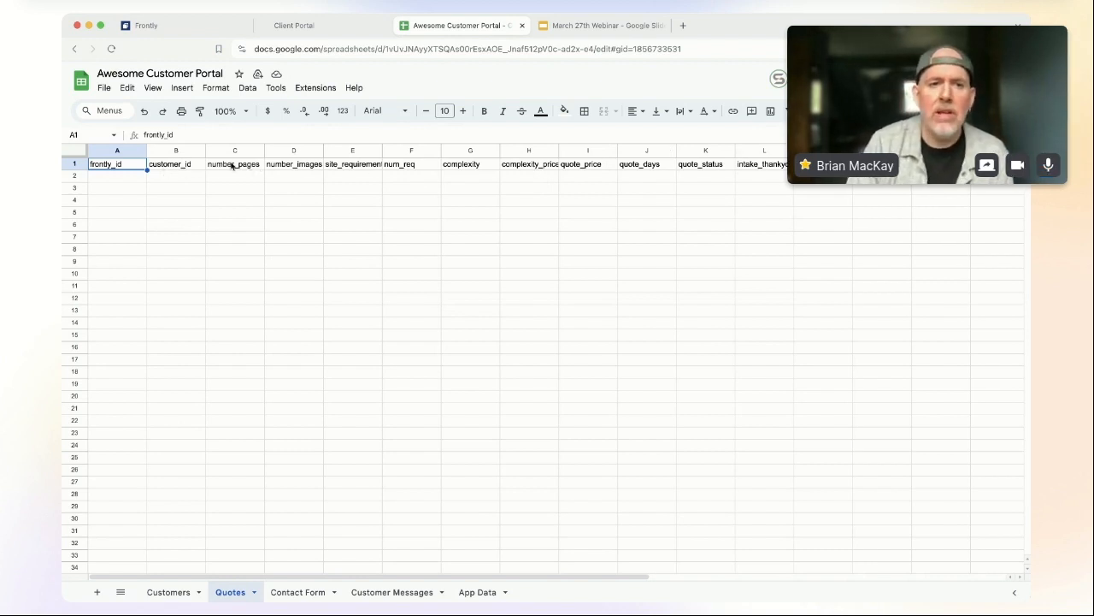
Step: Inspect the number_pages to num_req headers and the complexity ARRAYFORMULA, then go back to Frontly
left_click_drag(236, 167, 403, 165)
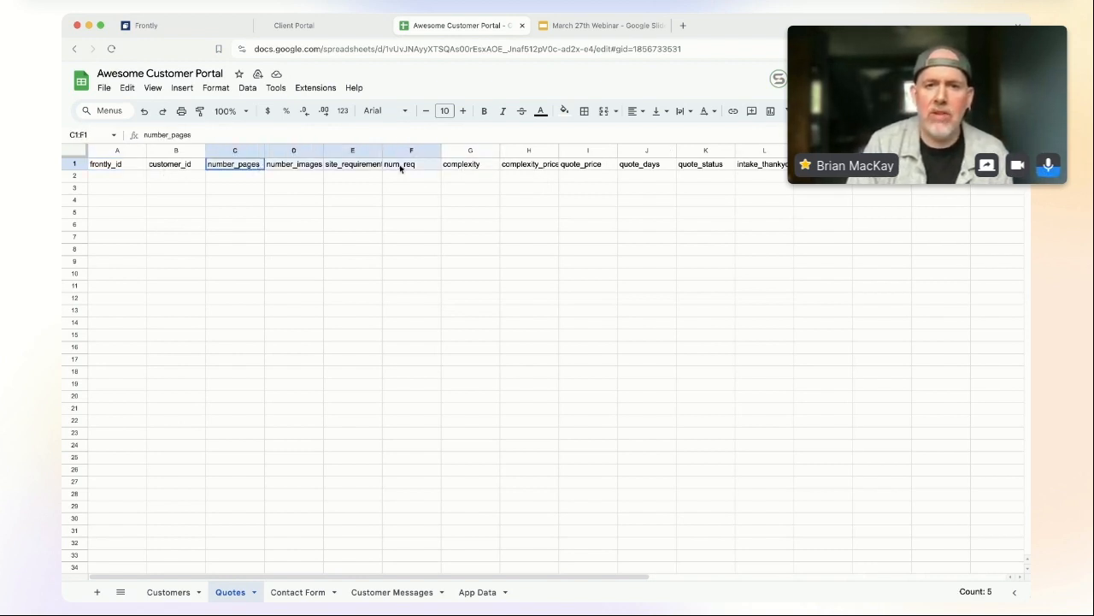
left_click(354, 168)
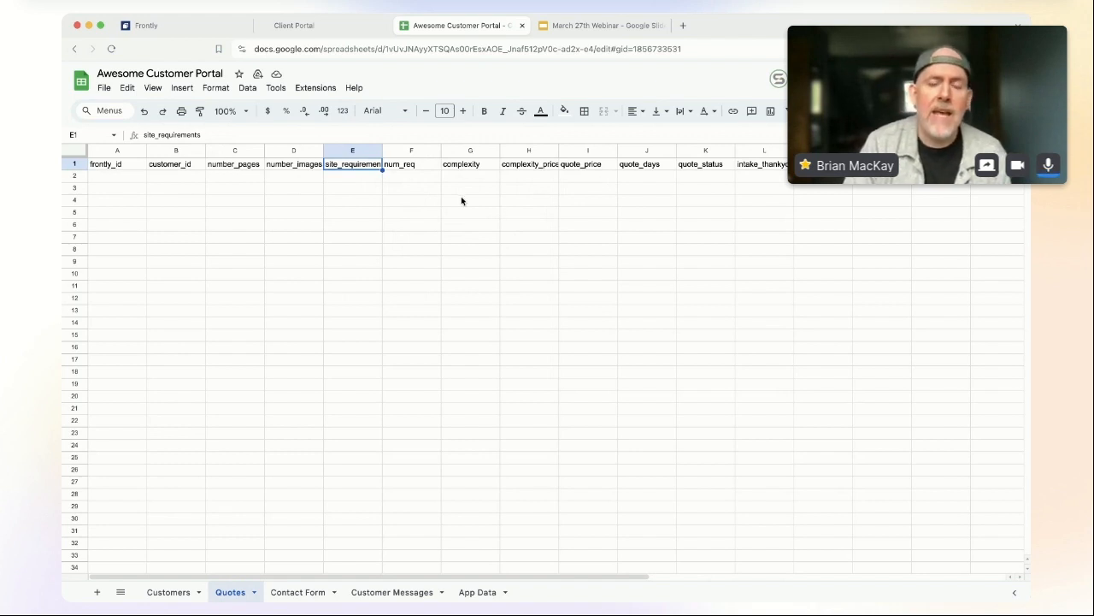
left_click(485, 164)
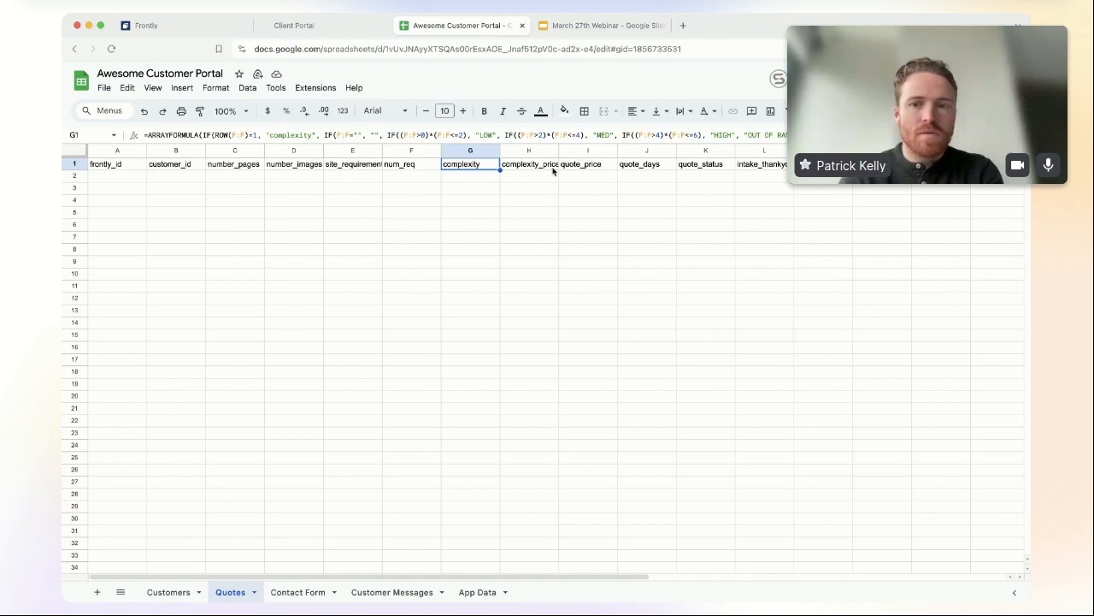
left_click(182, 29)
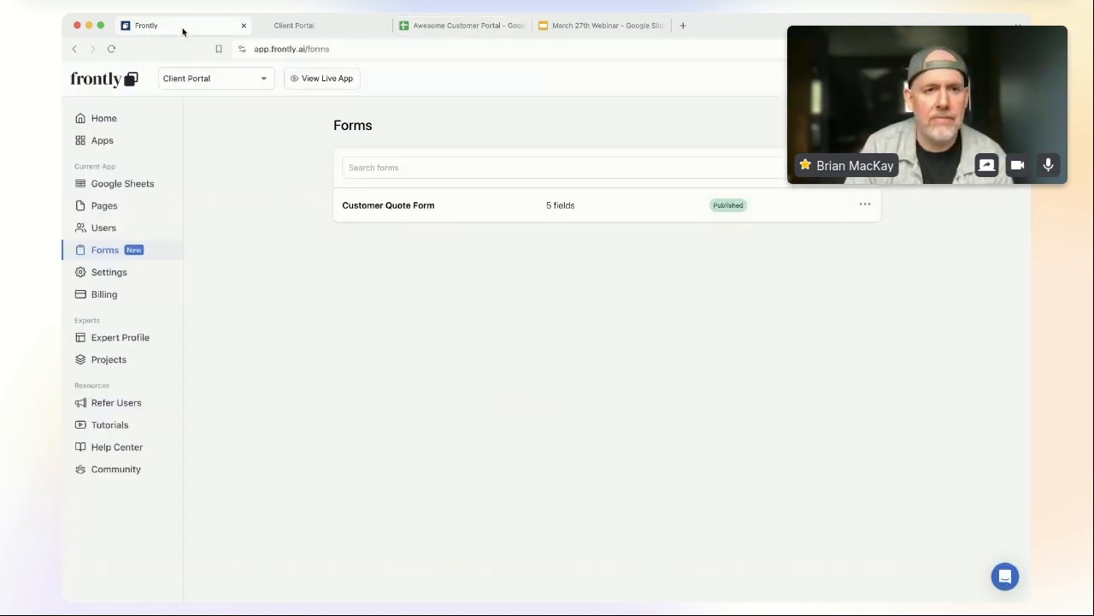
Step: Create a from-scratch app named 'AwesomeCo Customer Portal' with subdomain awesomeco-portal
left_click(110, 142)
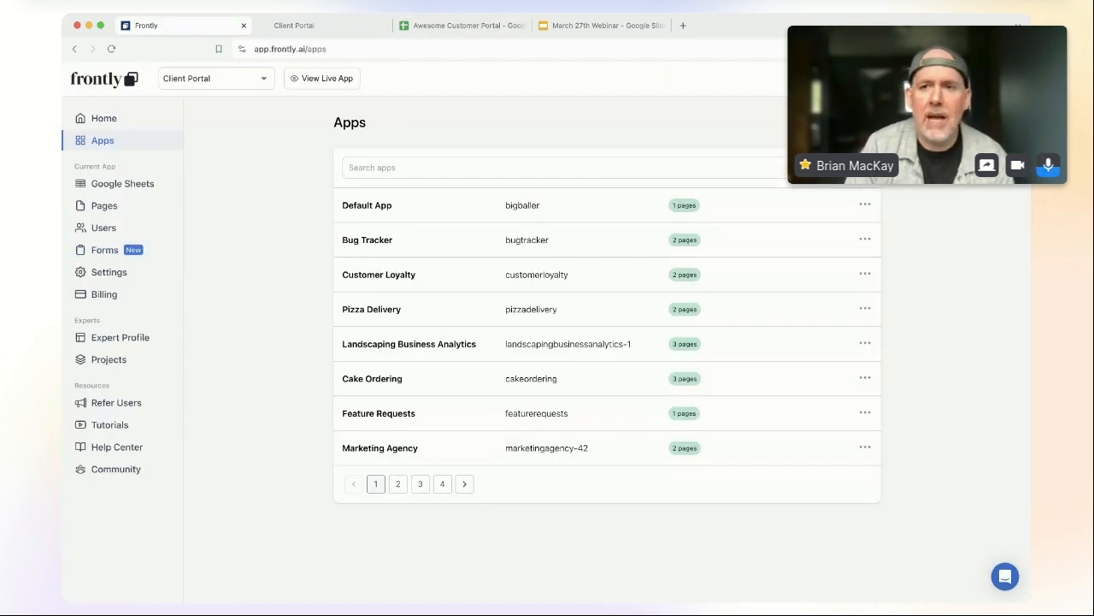
left_click(844, 122)
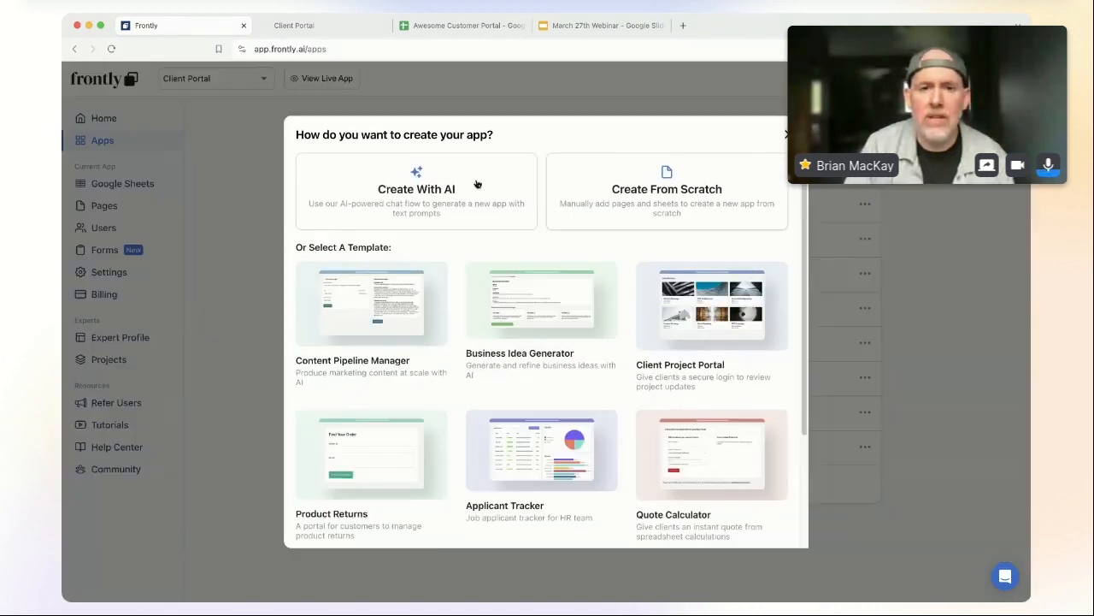
left_click(694, 192)
triple_click(521, 295)
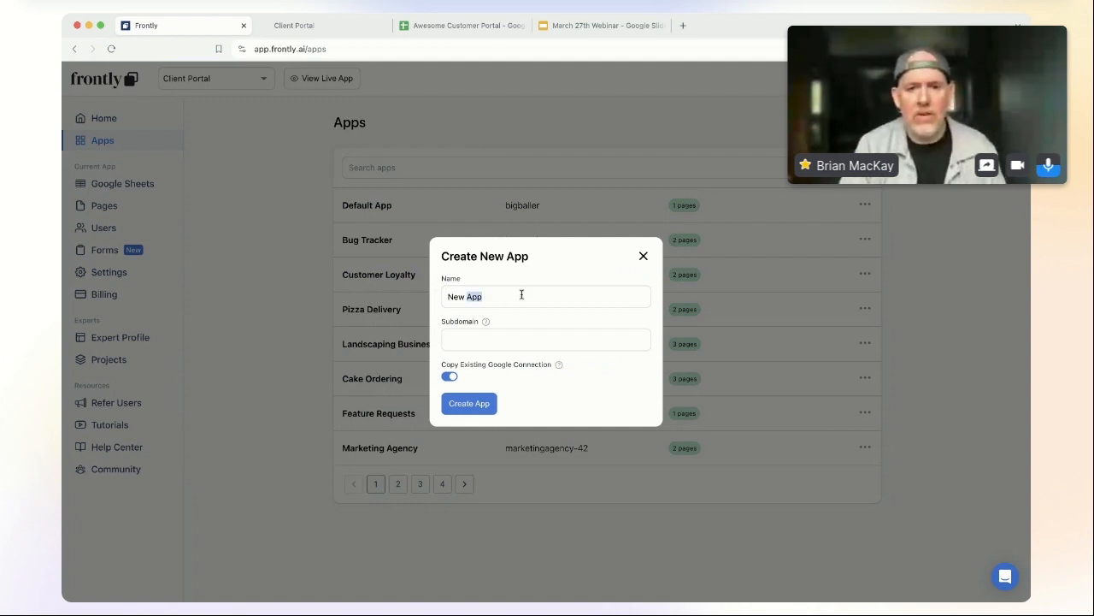
type("AwesomeCo")
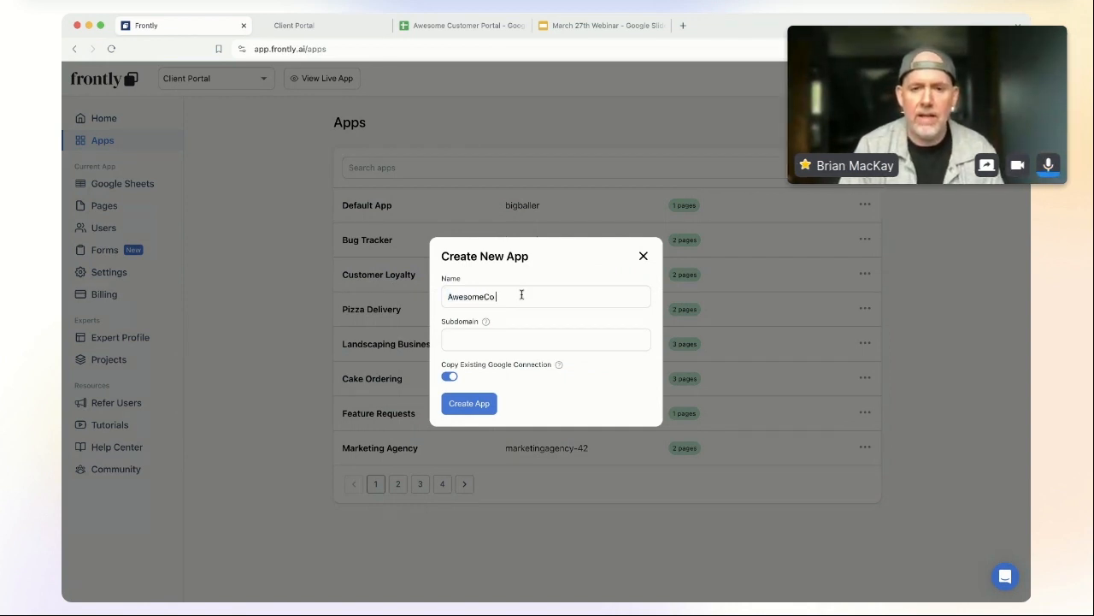
type(" Customer Portal")
left_click(525, 333)
type("awesomeco-p")
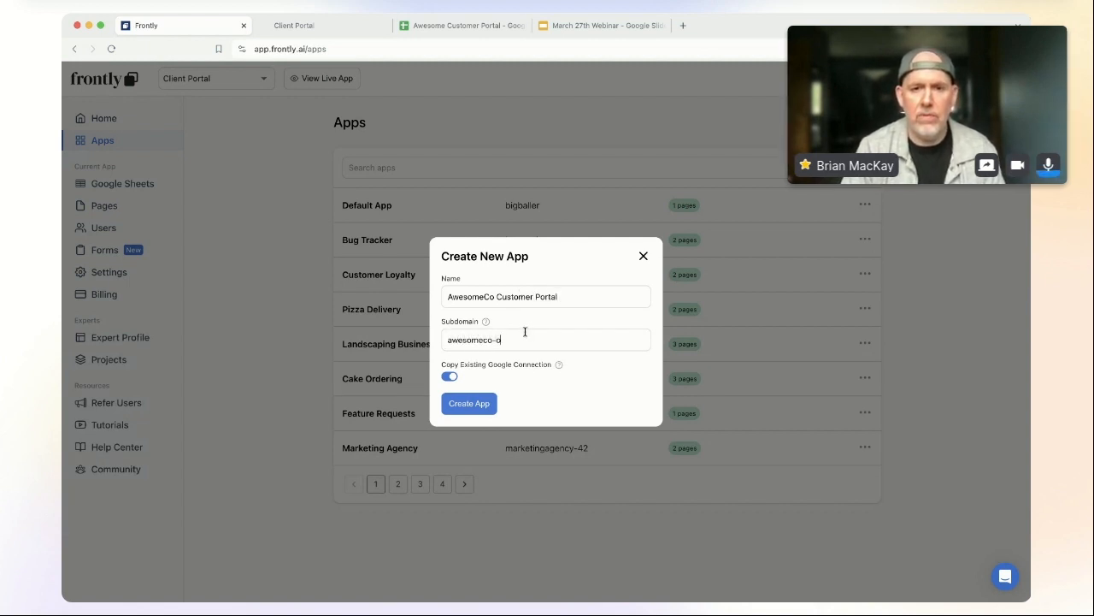
type("ortal")
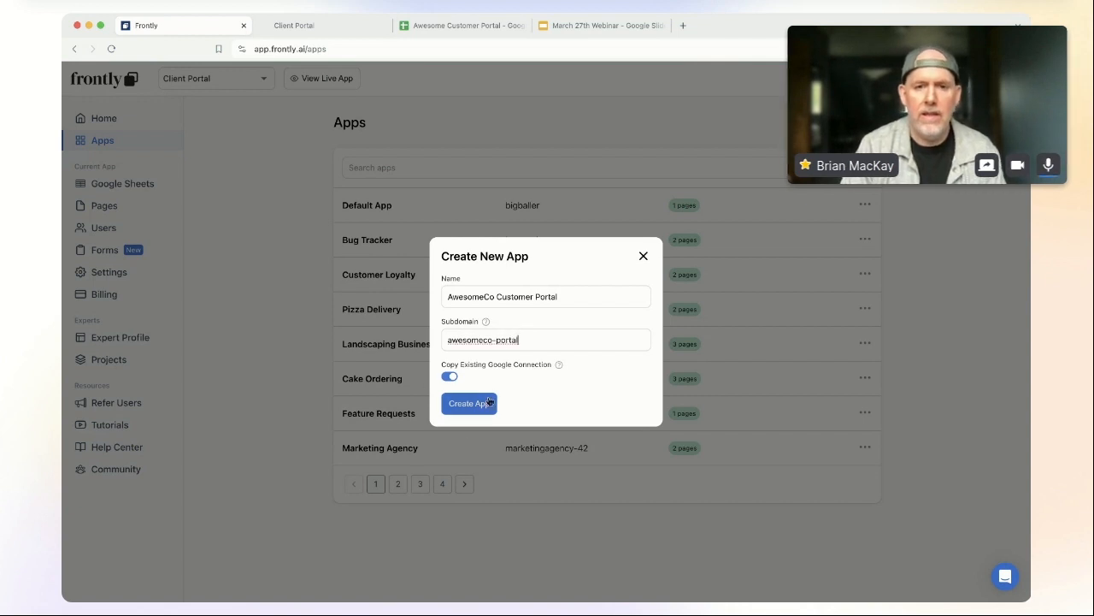
left_click(484, 405)
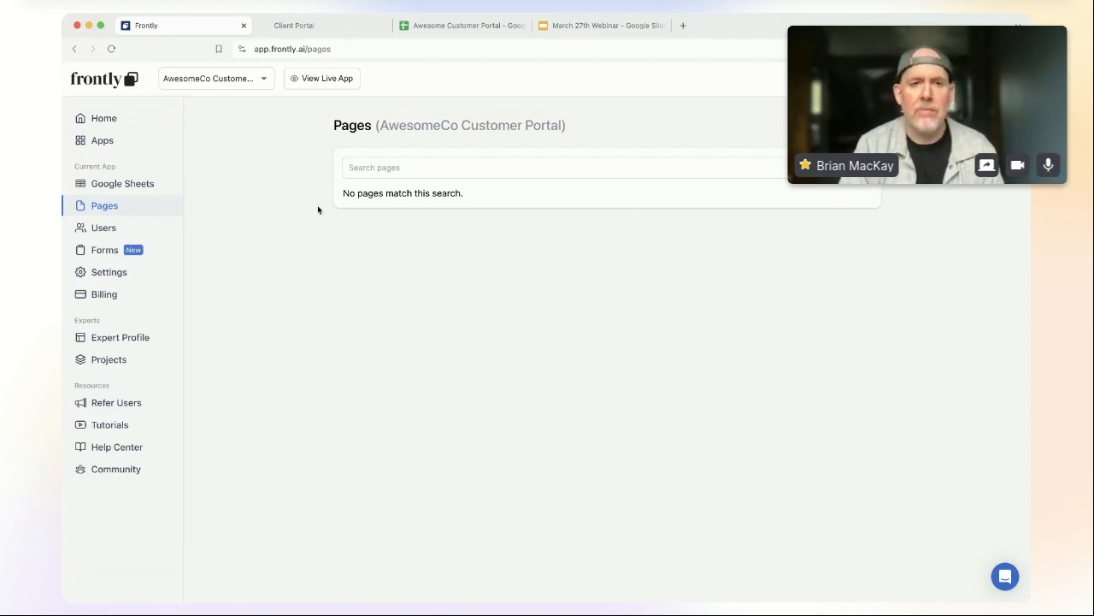
Step: Copy the Awesome Customer Portal spreadsheet's web address from its browser tab
left_click(147, 187)
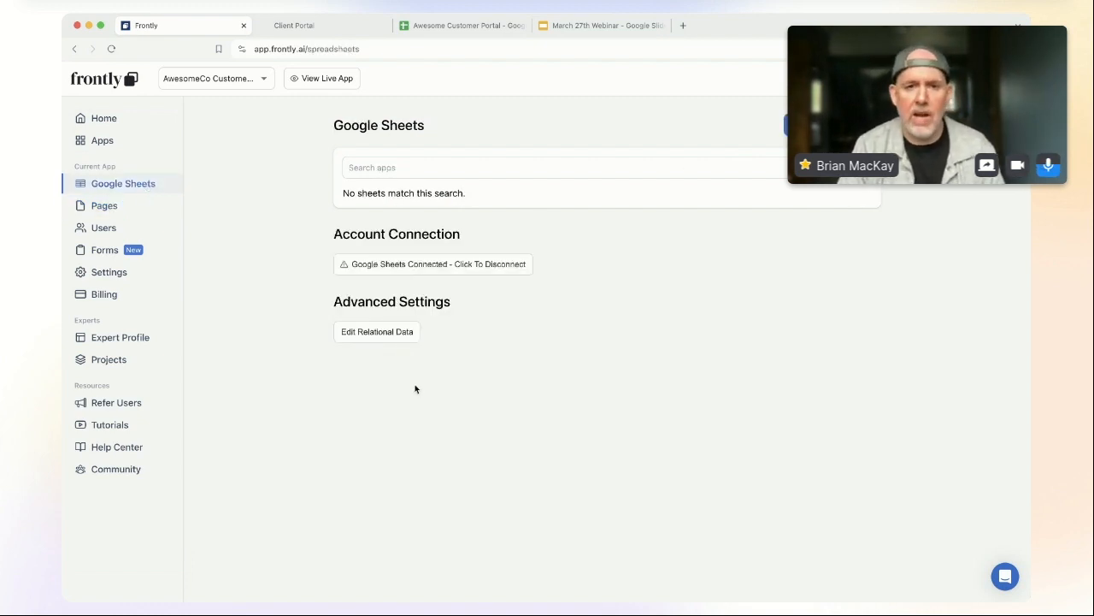
left_click(450, 27)
left_click(402, 49)
left_click(184, 26)
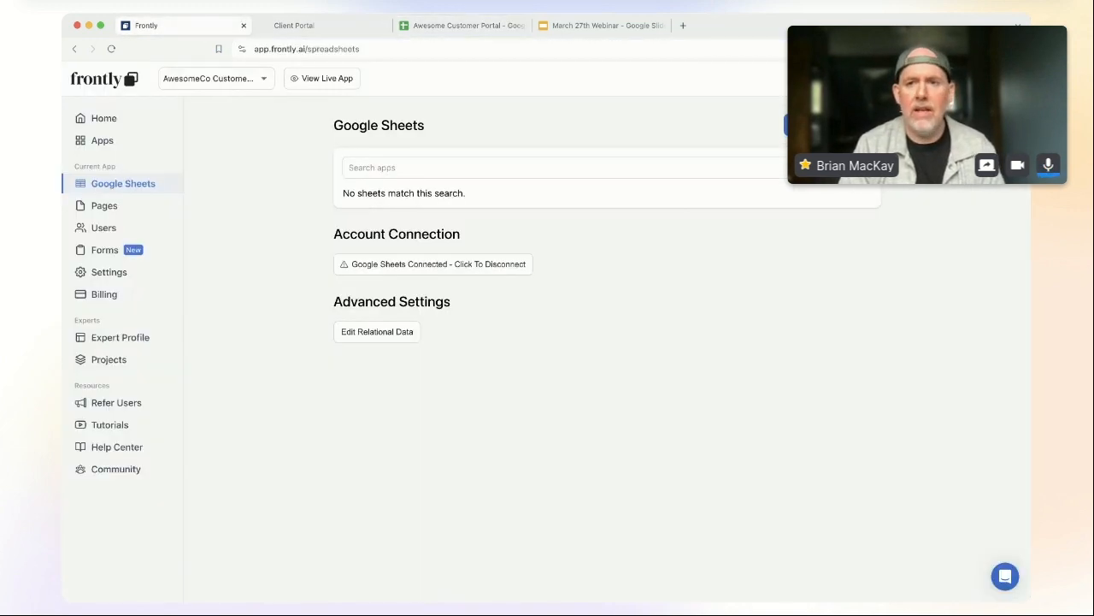
Step: Import the spreadsheet by its pasted link, bringing in all five sheets
left_click(791, 125)
left_click(544, 341)
key("ctrl+v")
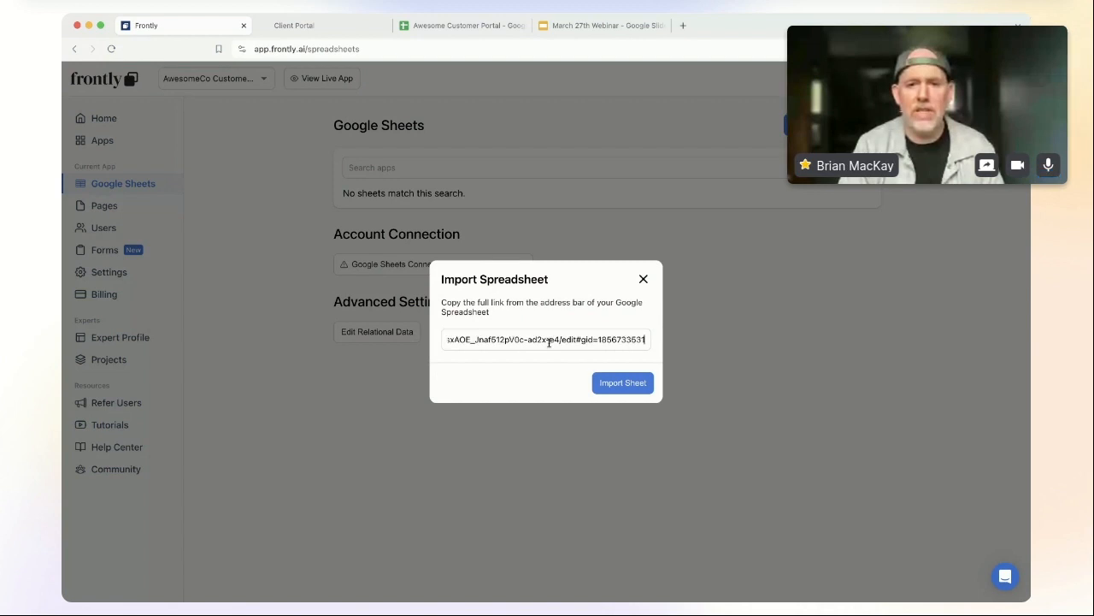
left_click(623, 383)
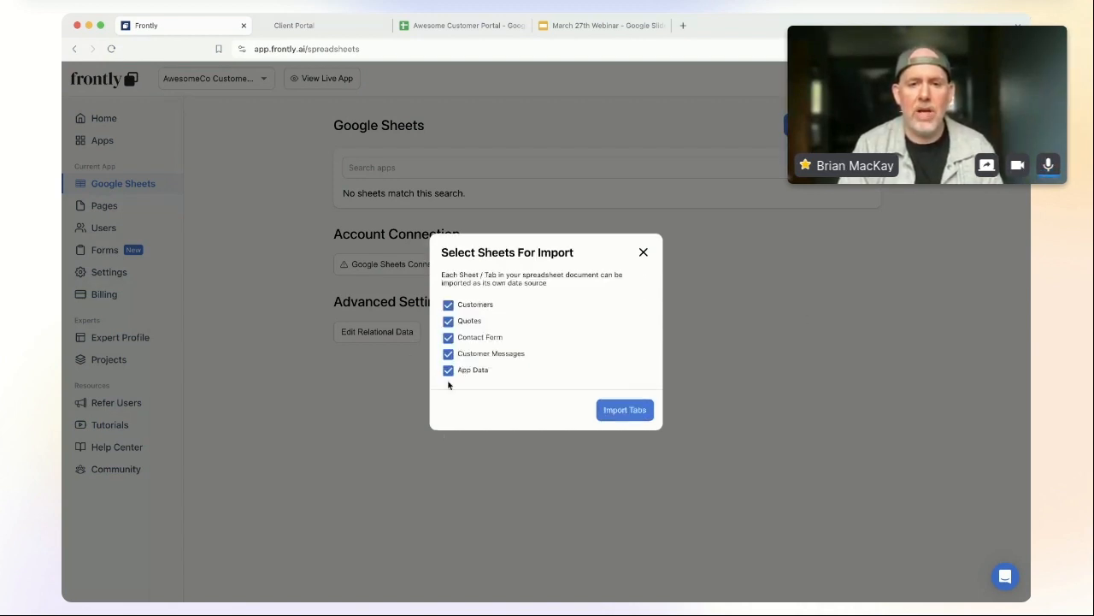
left_click(630, 412)
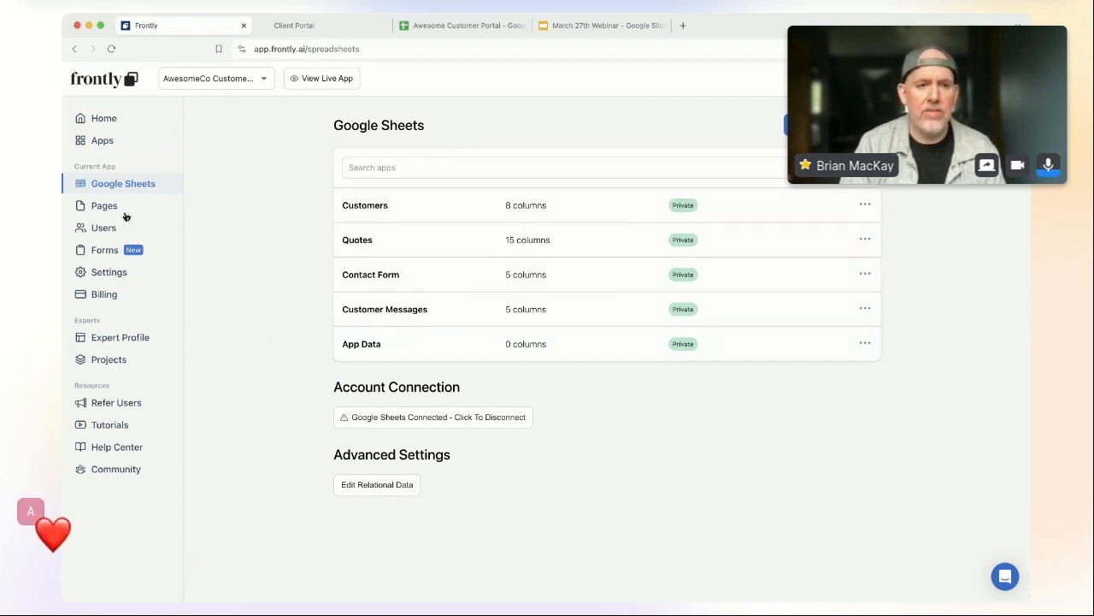
left_click(128, 208)
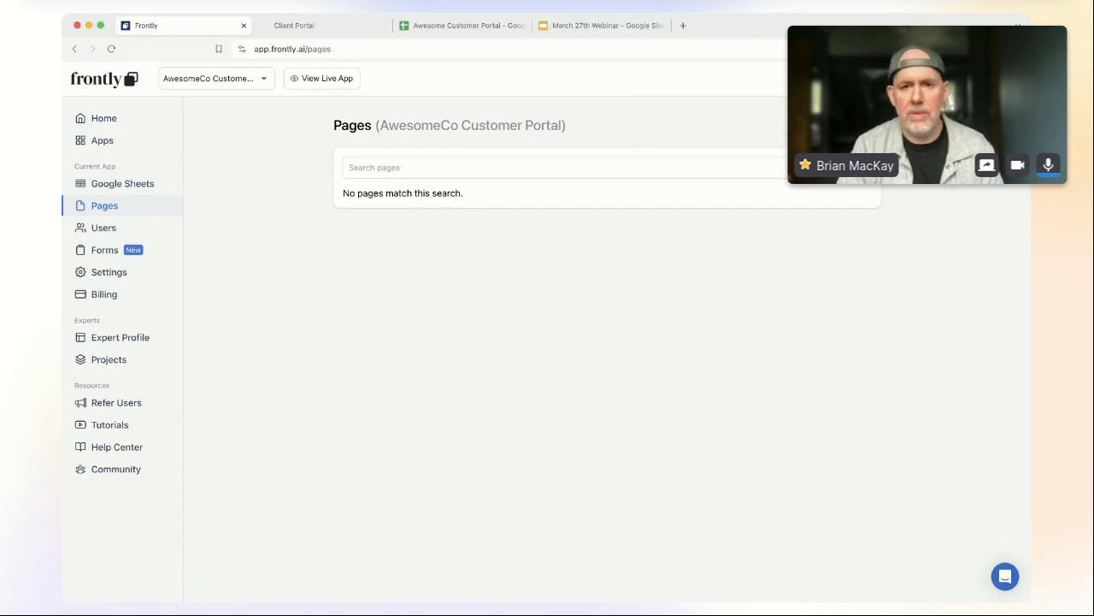
Step: Create a page named 'Client Portal' and exit its editor
left_click(845, 125)
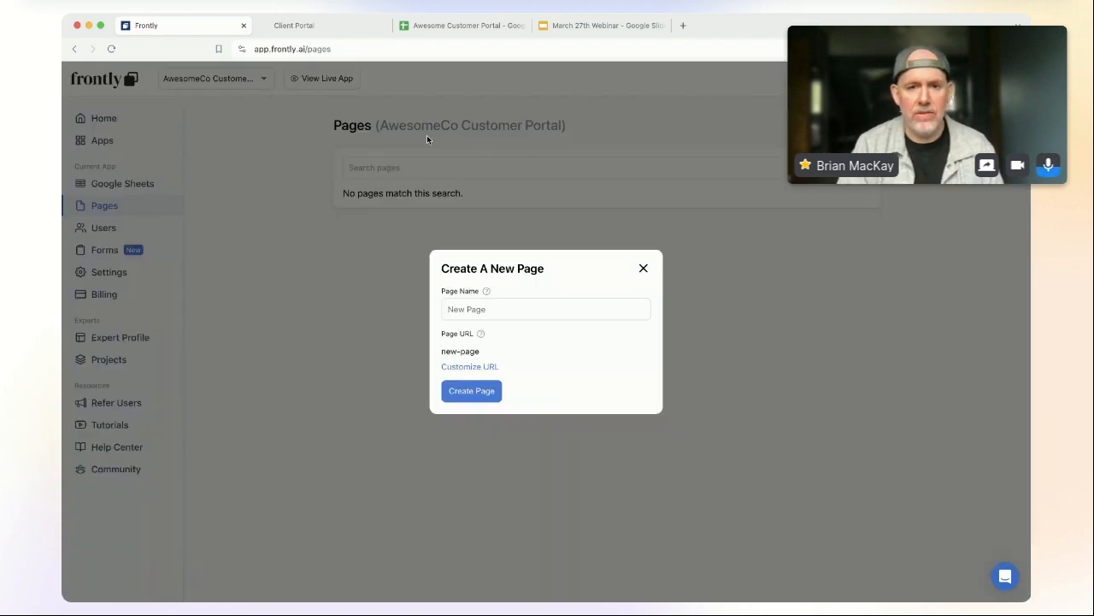
left_click(522, 301)
type("Client Portal")
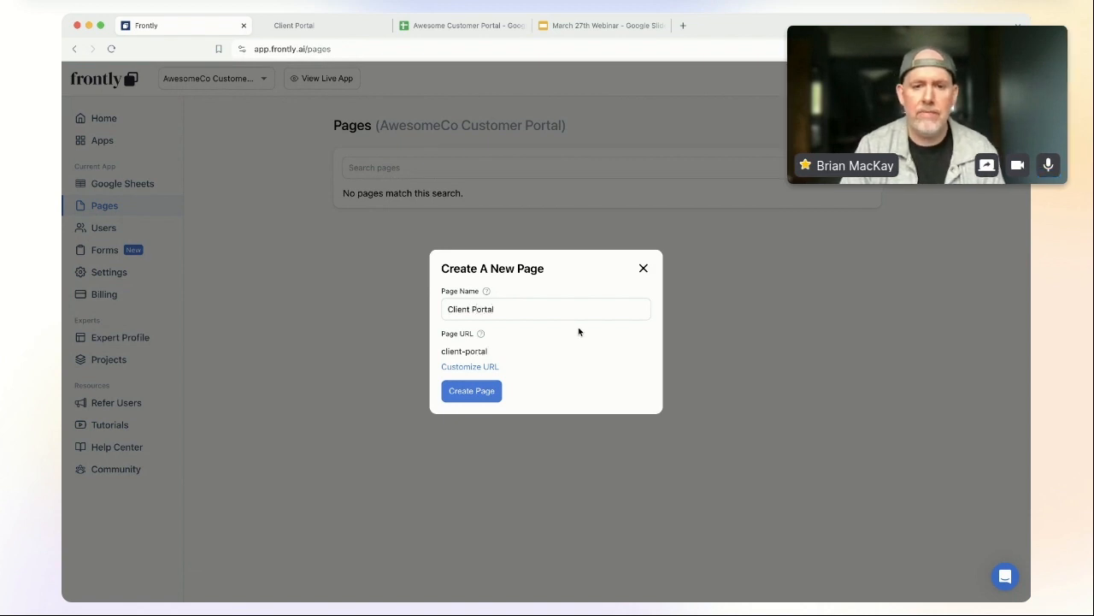
left_click(476, 395)
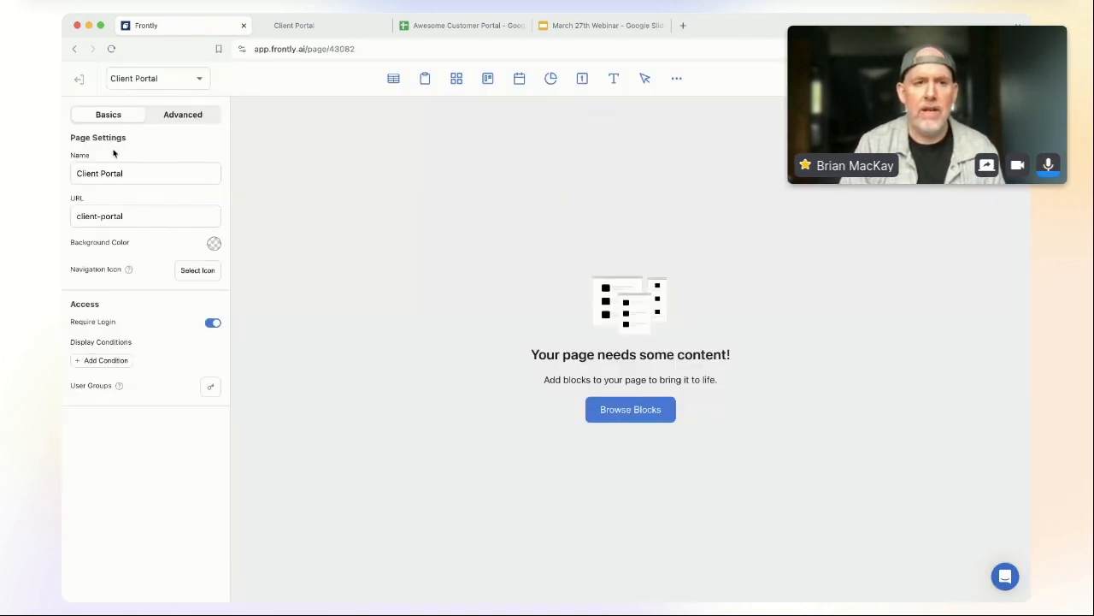
left_click(79, 84)
Step: Create a page named 'Admin Portal' and return to the pages list
left_click(845, 126)
left_click(509, 312)
type("Admin Portal")
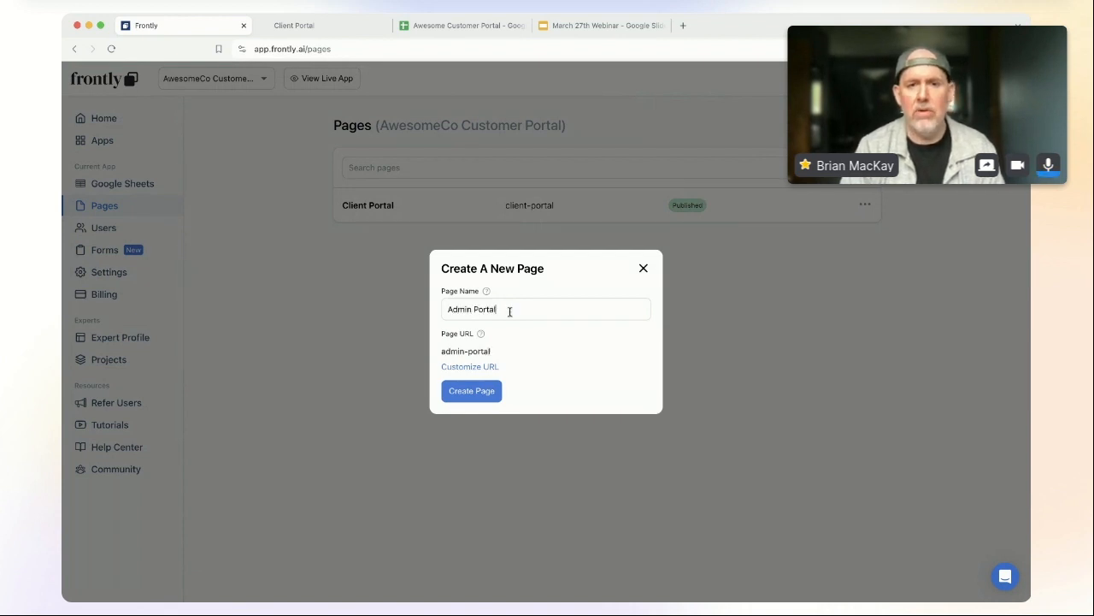
left_click(479, 391)
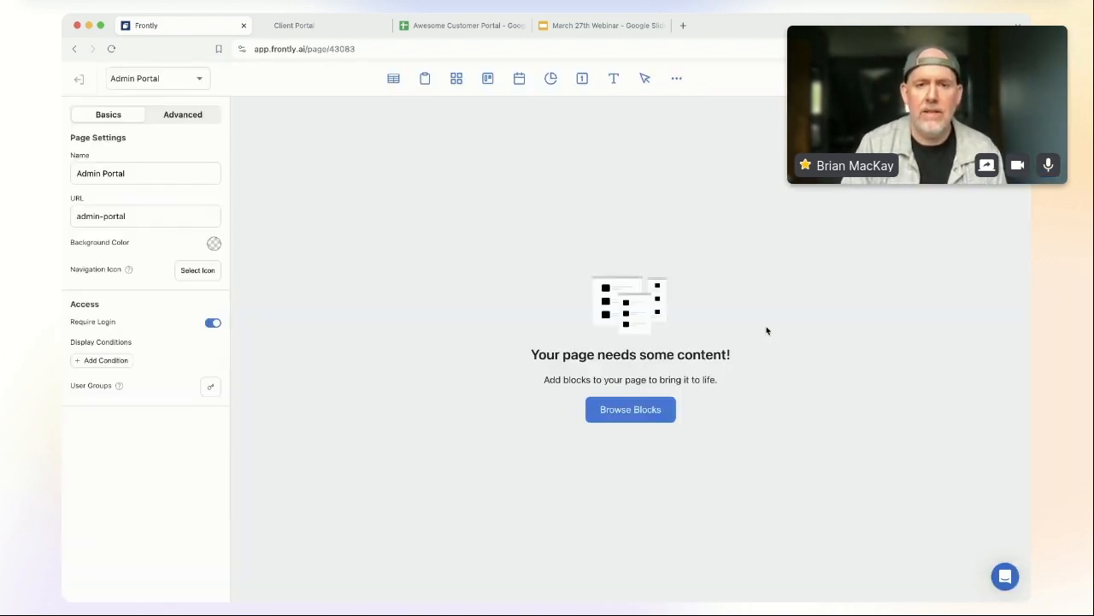
left_click(80, 79)
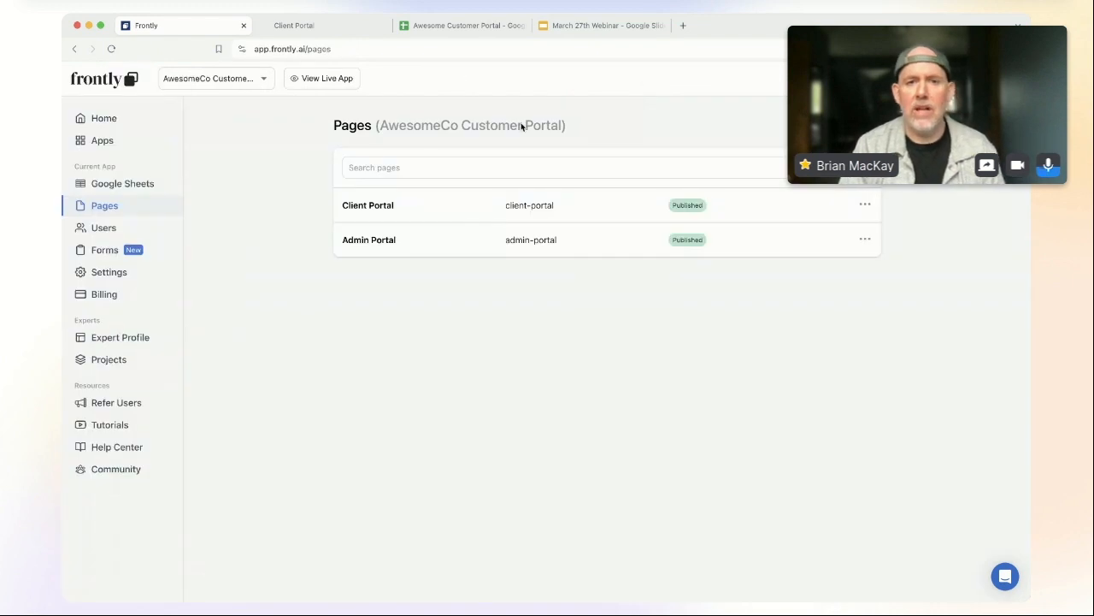
Step: Add a 'Company Admin' user group whose default page is Admin Portal
left_click(105, 228)
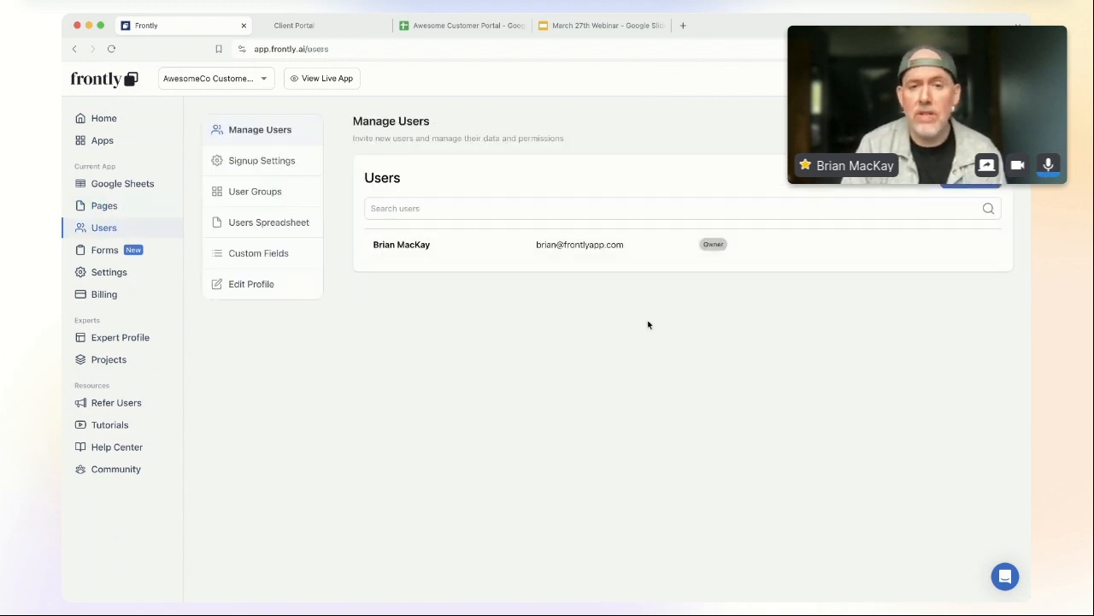
left_click(267, 190)
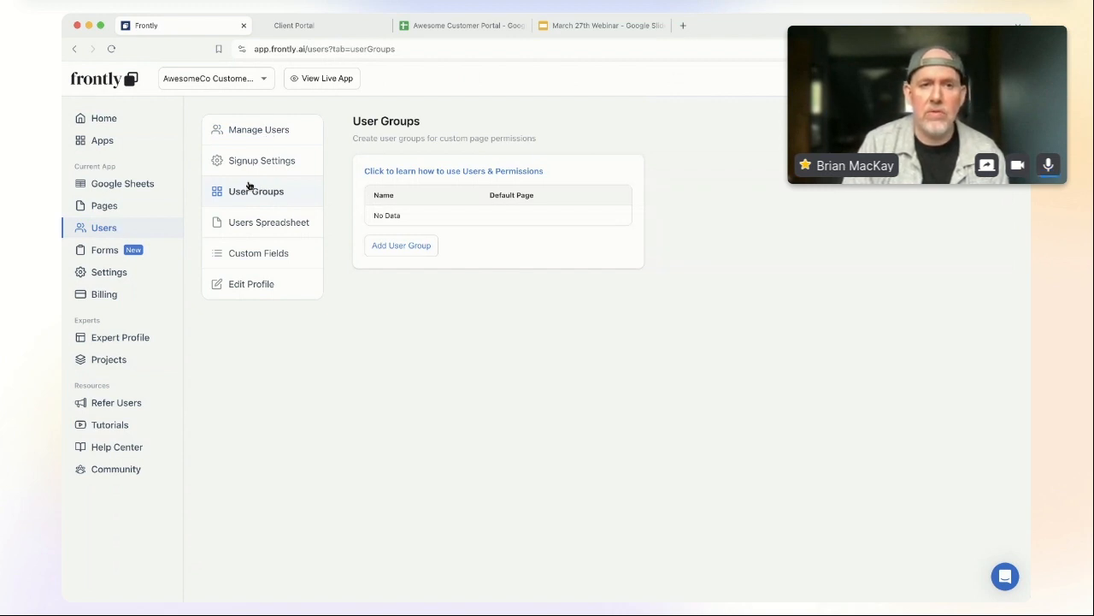
left_click(402, 246)
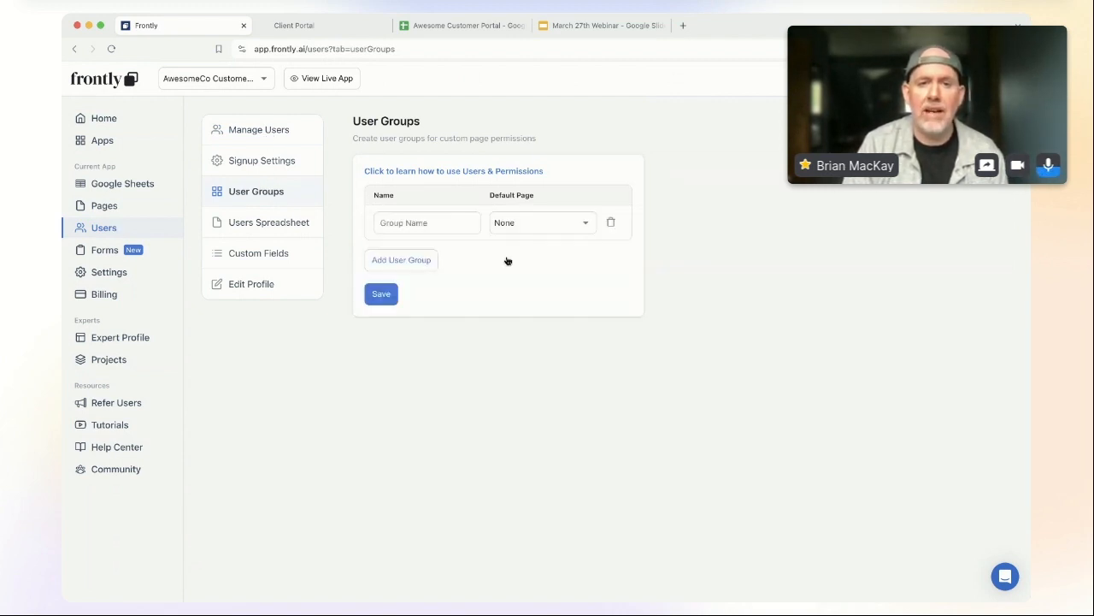
left_click(428, 224)
type("Company Admin")
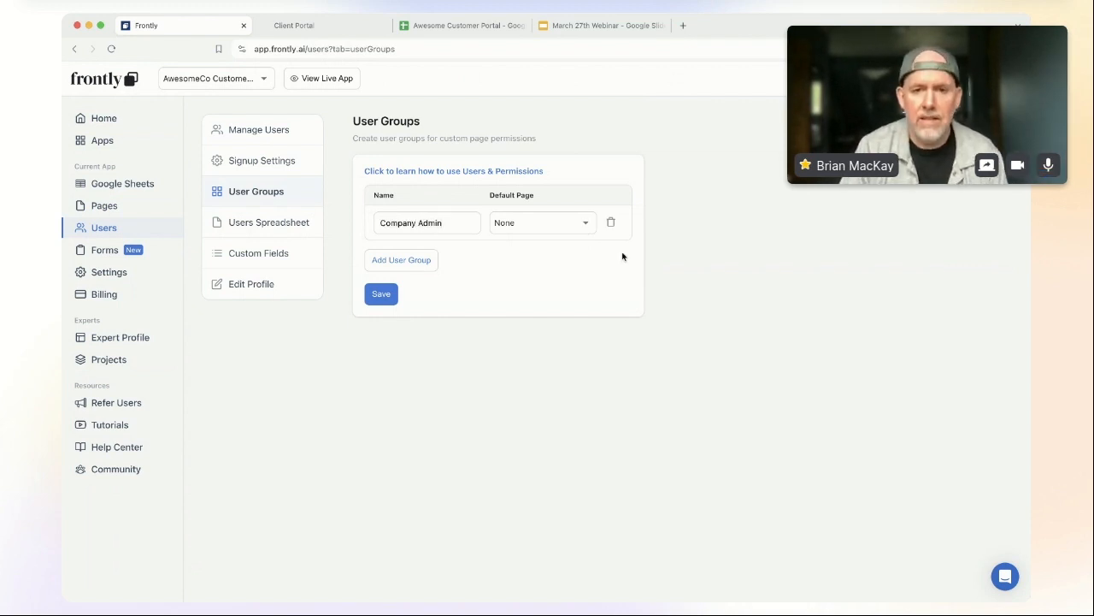
left_click(556, 225)
left_click(555, 293)
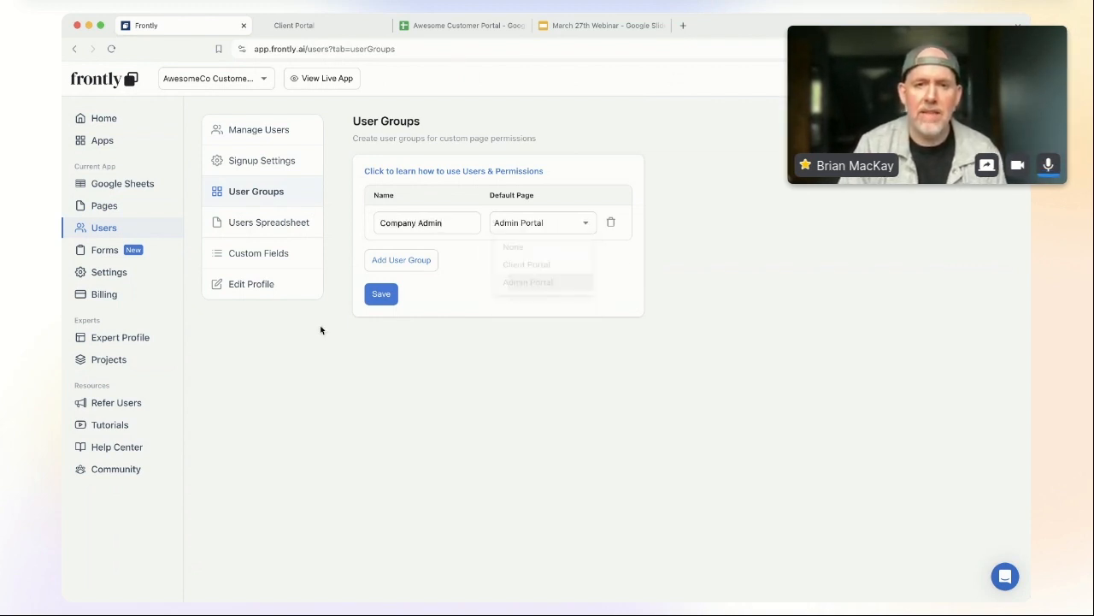
Step: Add a 'Client' user group defaulting to Client Portal and save both groups
left_click(396, 263)
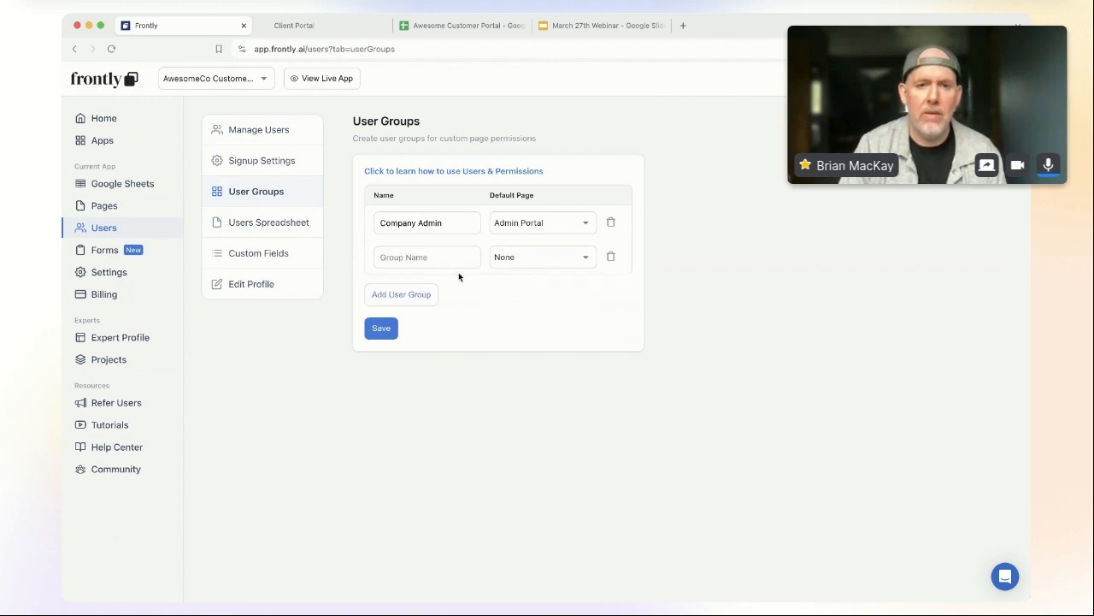
left_click(425, 257)
type("Client")
left_click(553, 265)
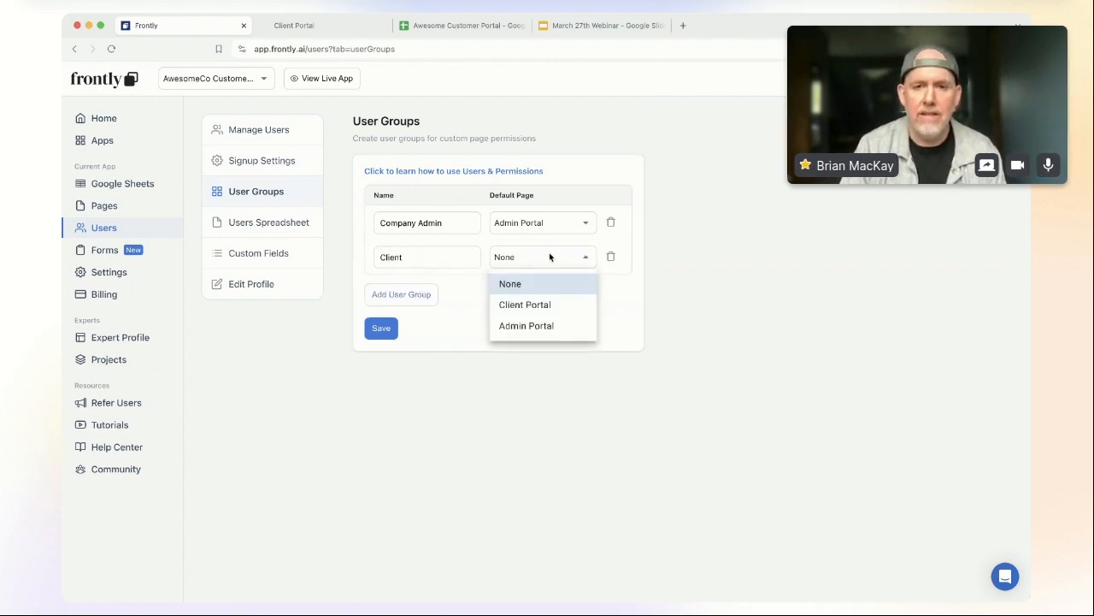
left_click(556, 304)
left_click(382, 329)
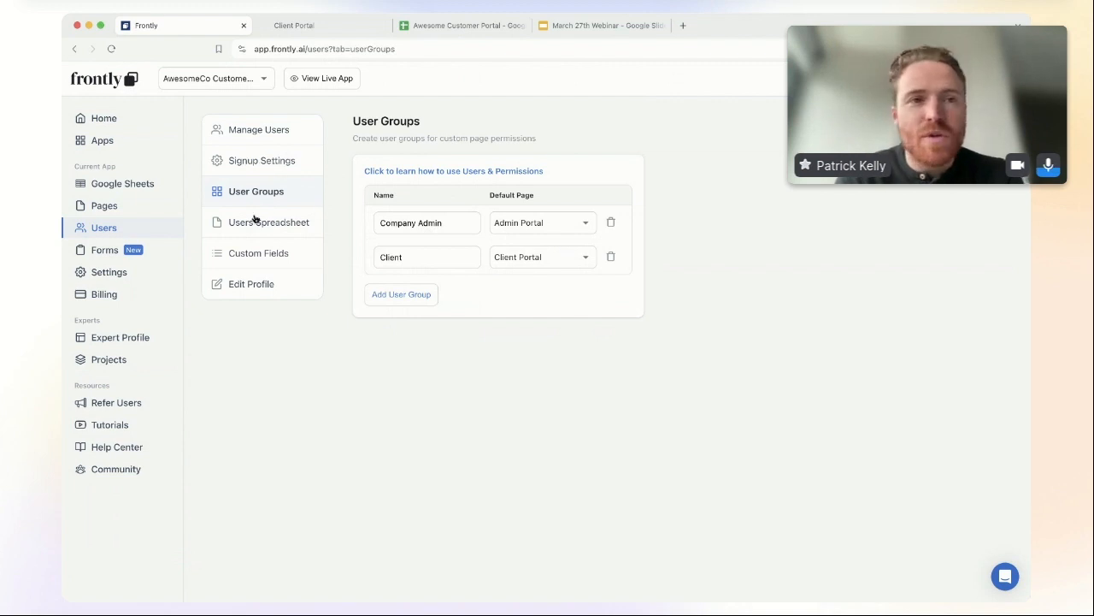
Step: Go via Manage Users and User Groups to the empty Custom Fields page
left_click(277, 135)
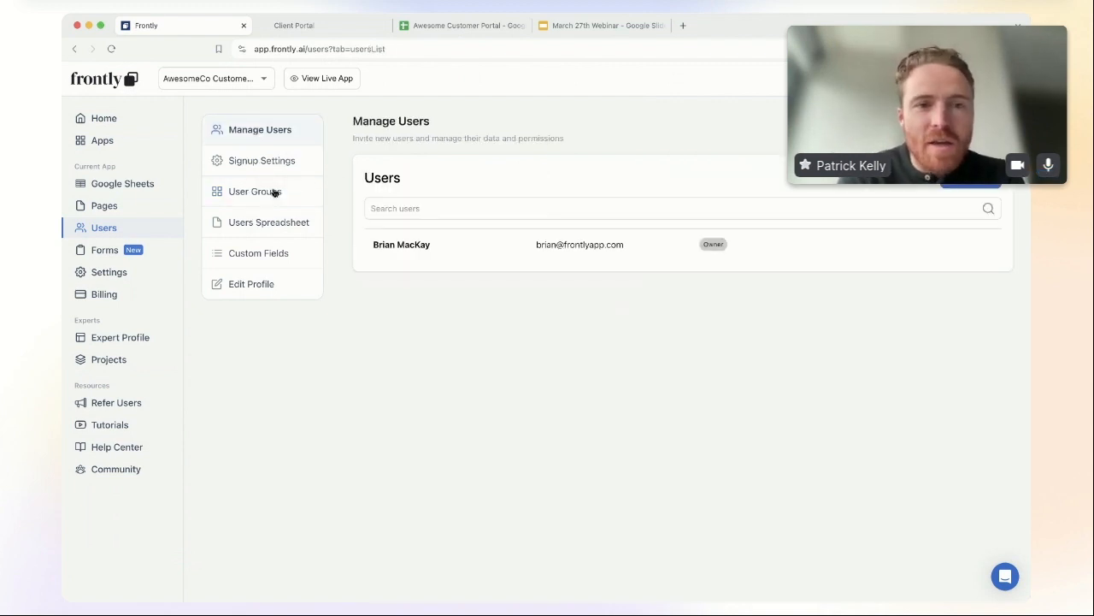
left_click(275, 192)
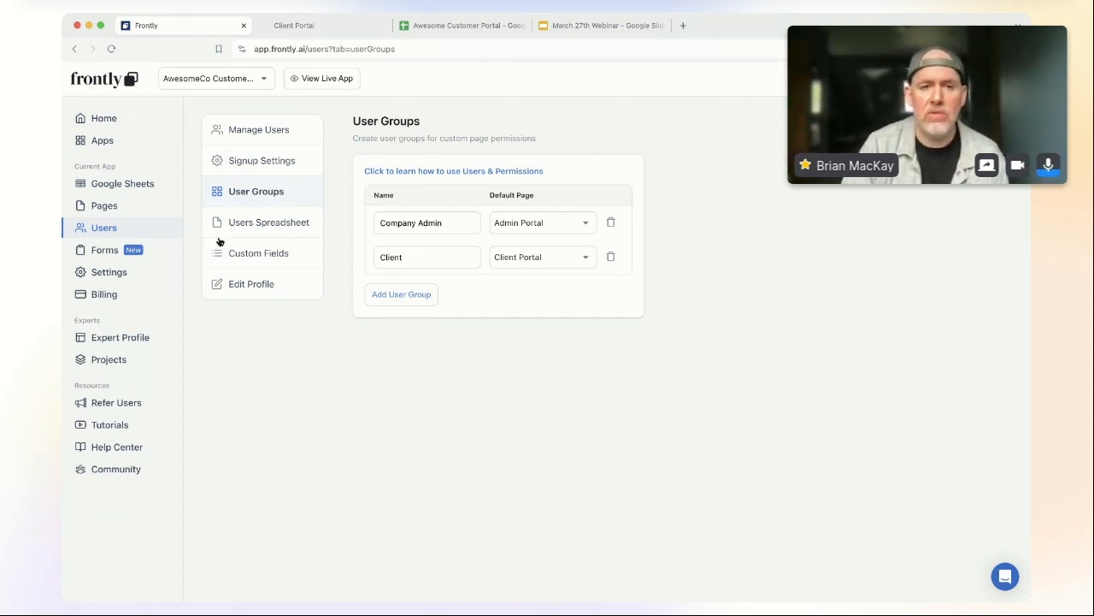
left_click(285, 255)
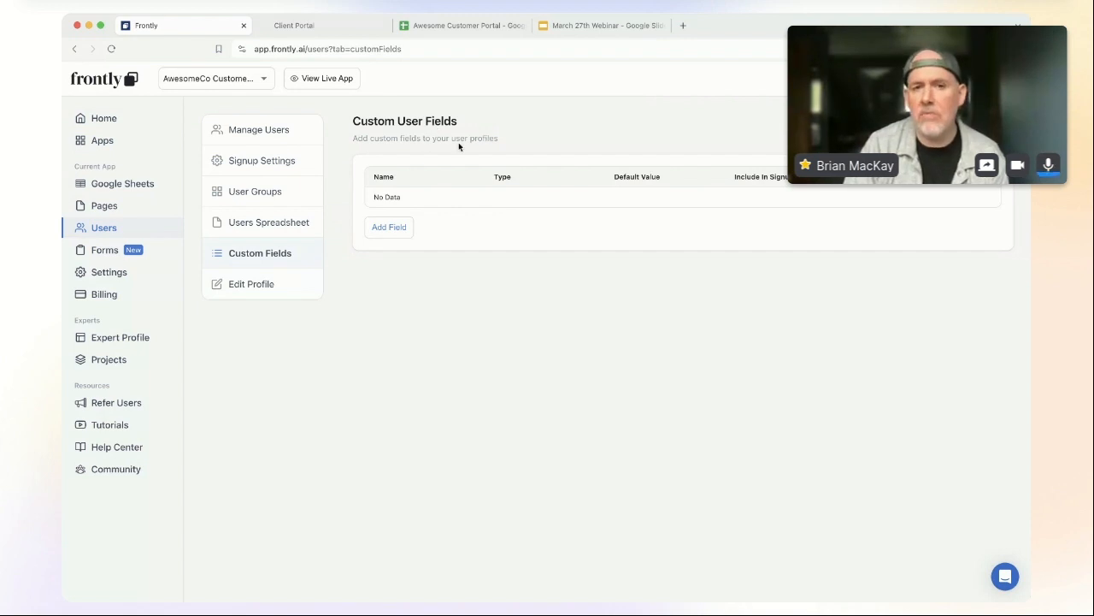
Step: Add a company_description custom user field of type Text with its second option enabled
key("super+Tab")
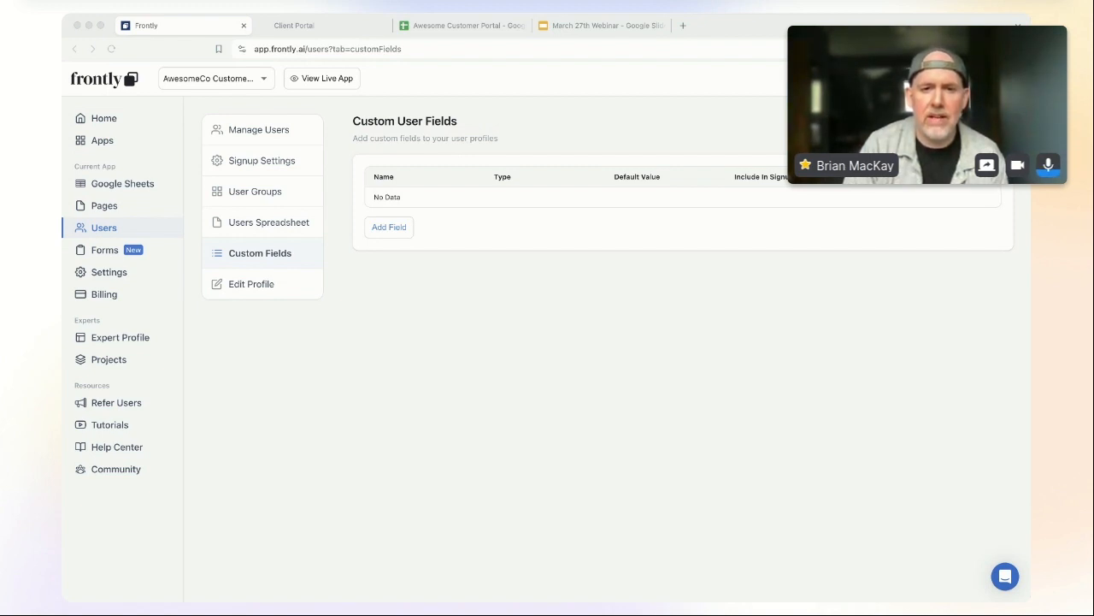
left_click(389, 227)
type("customer_")
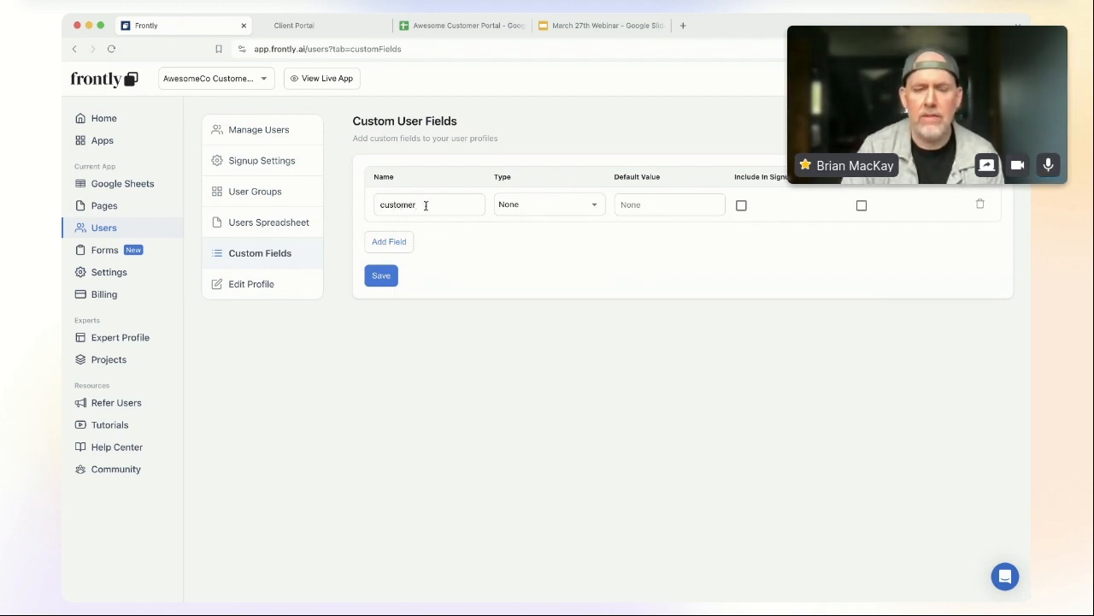
left_click(426, 210)
key("BackSpace")
key("BackSpace")
key("BackSpace")
key("BackSpace")
type("ompany_")
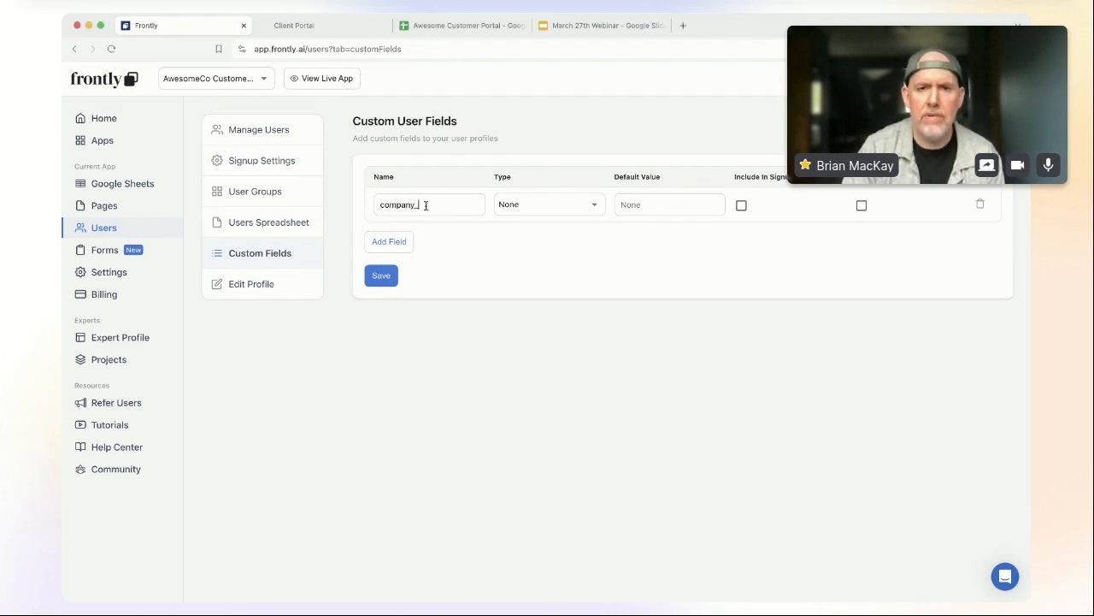
type("description")
left_click(552, 210)
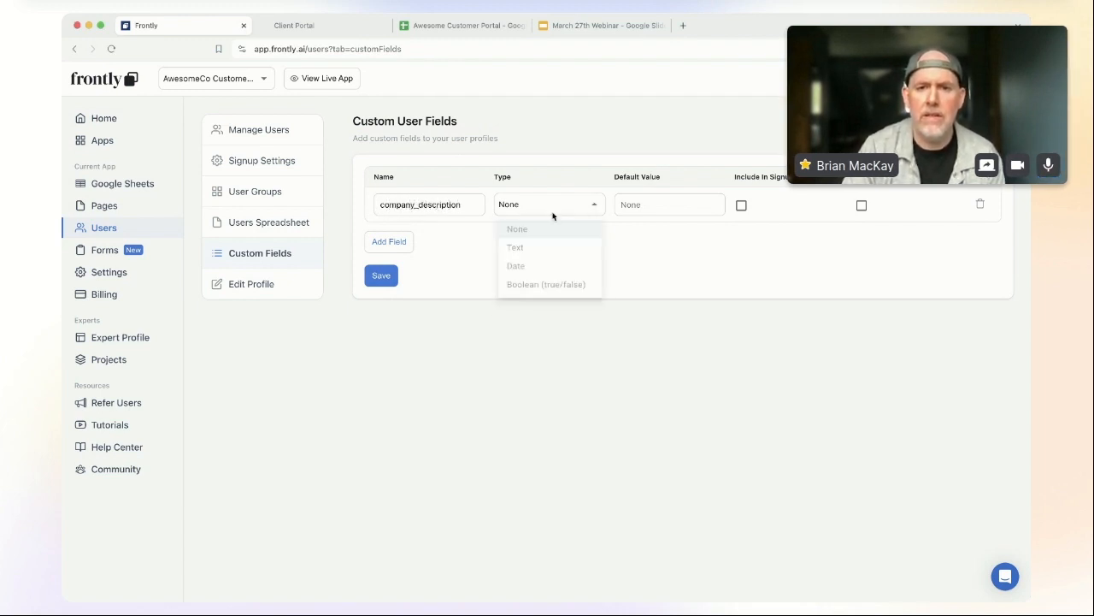
left_click(552, 248)
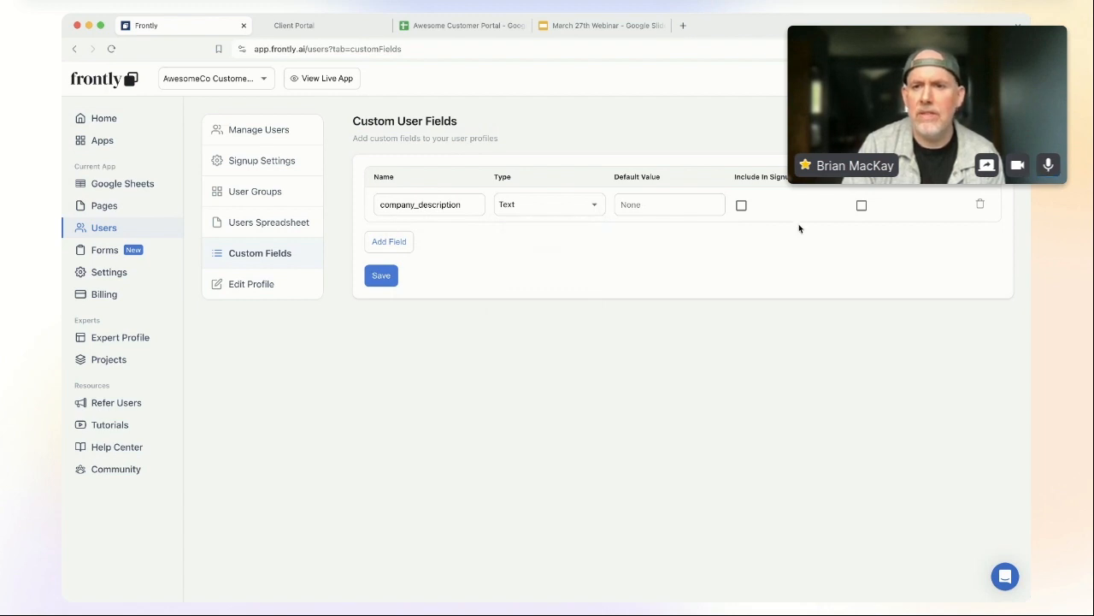
left_click(862, 206)
Step: Add a 'stage' Text field with default value Lead
left_click(399, 244)
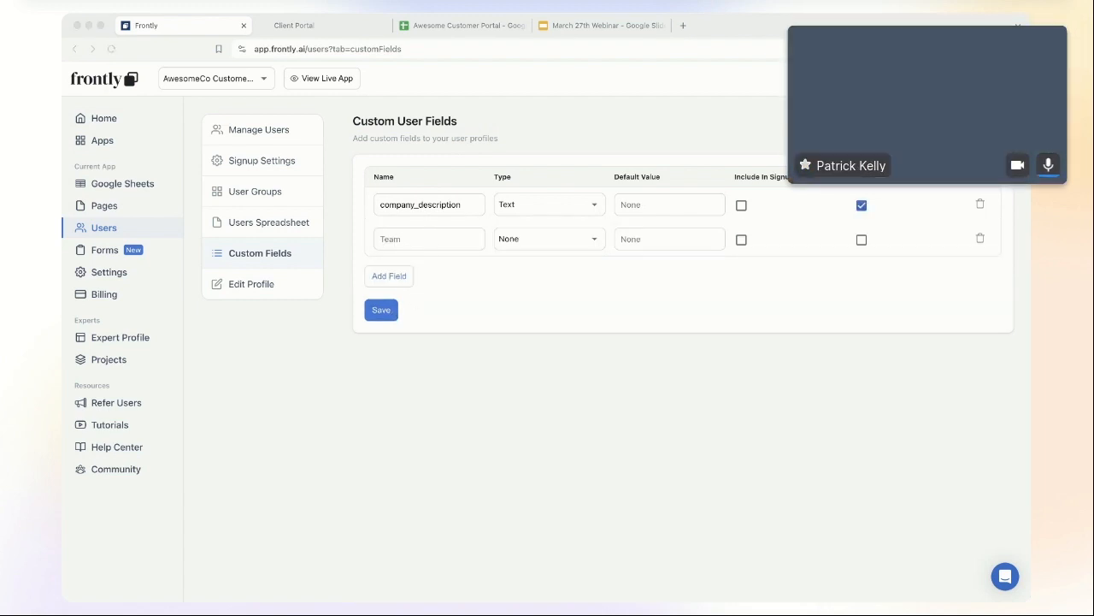
left_click(439, 238)
type("stage")
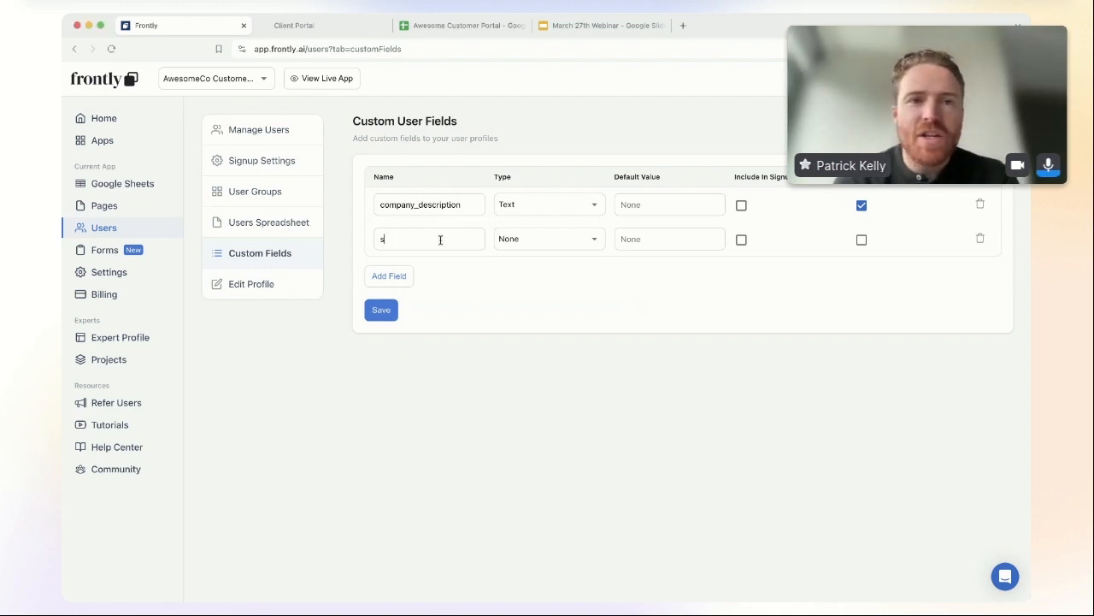
left_click(552, 240)
left_click(564, 286)
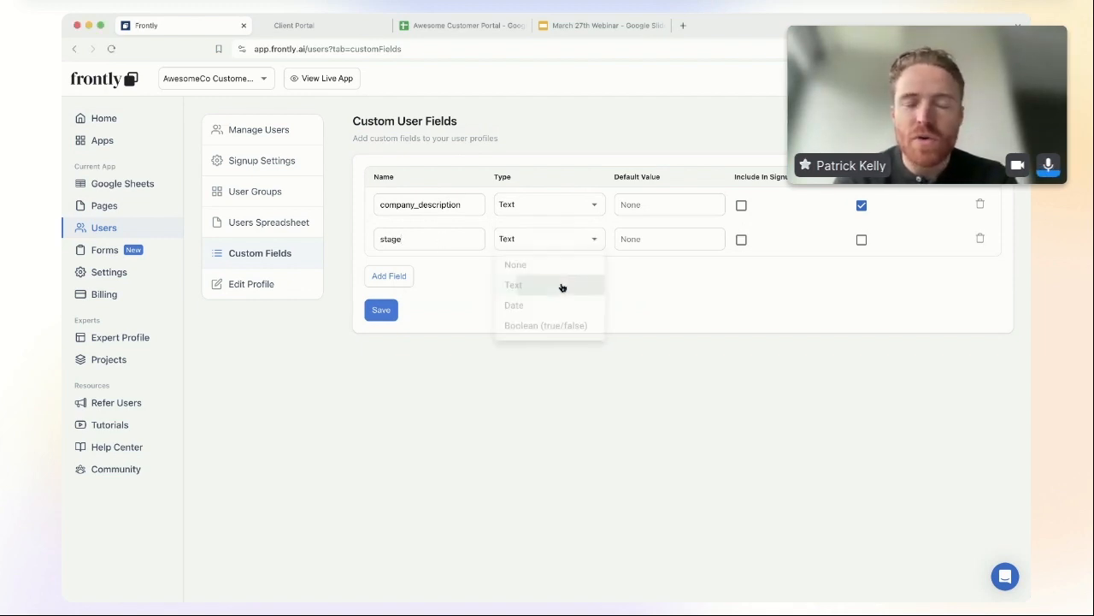
left_click(666, 239)
type("Lead")
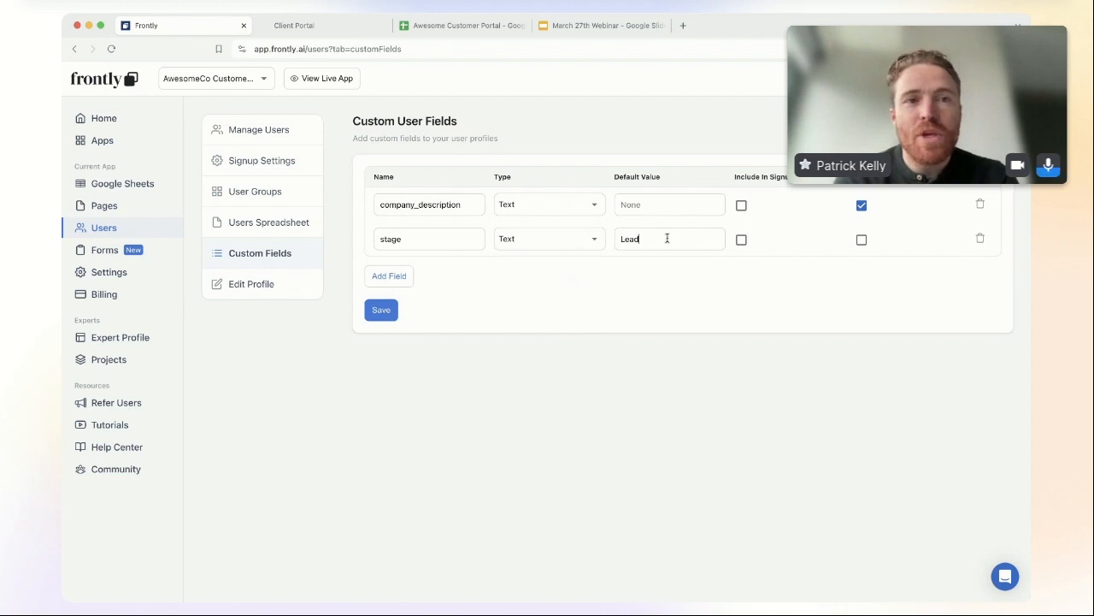
Step: Add an active_status Boolean field with default value True
left_click(390, 276)
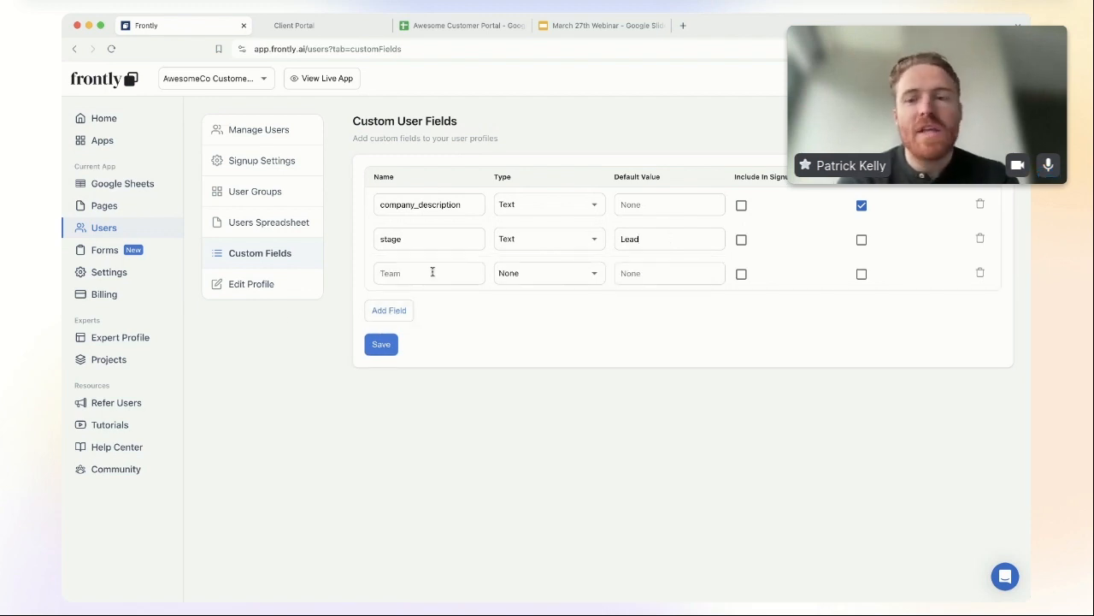
left_click(447, 272)
type("active_status")
left_click(556, 273)
left_click(560, 321)
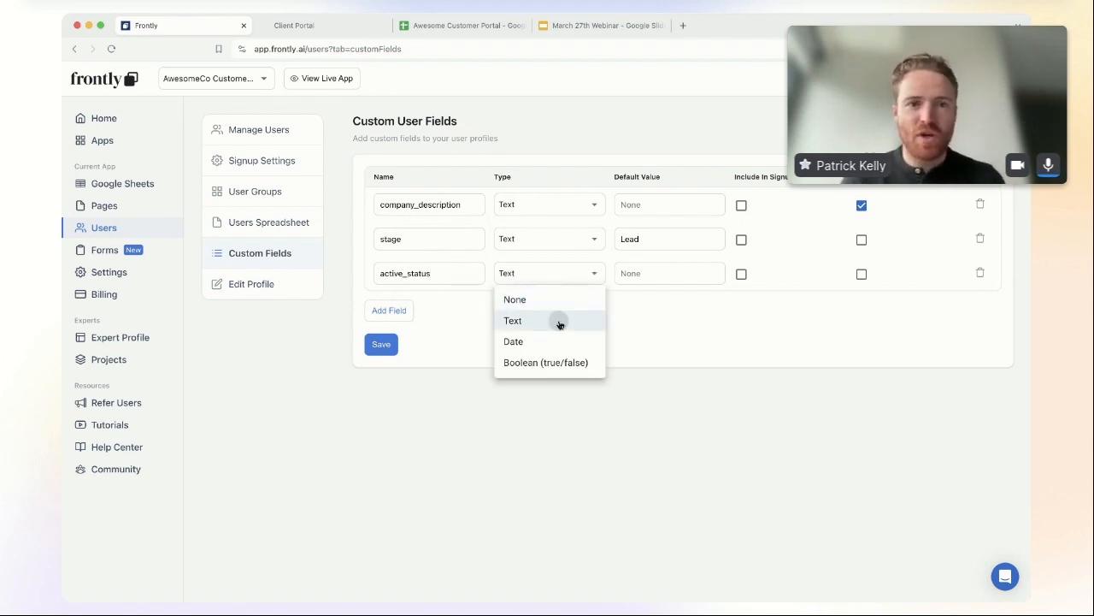
left_click(552, 274)
left_click(542, 362)
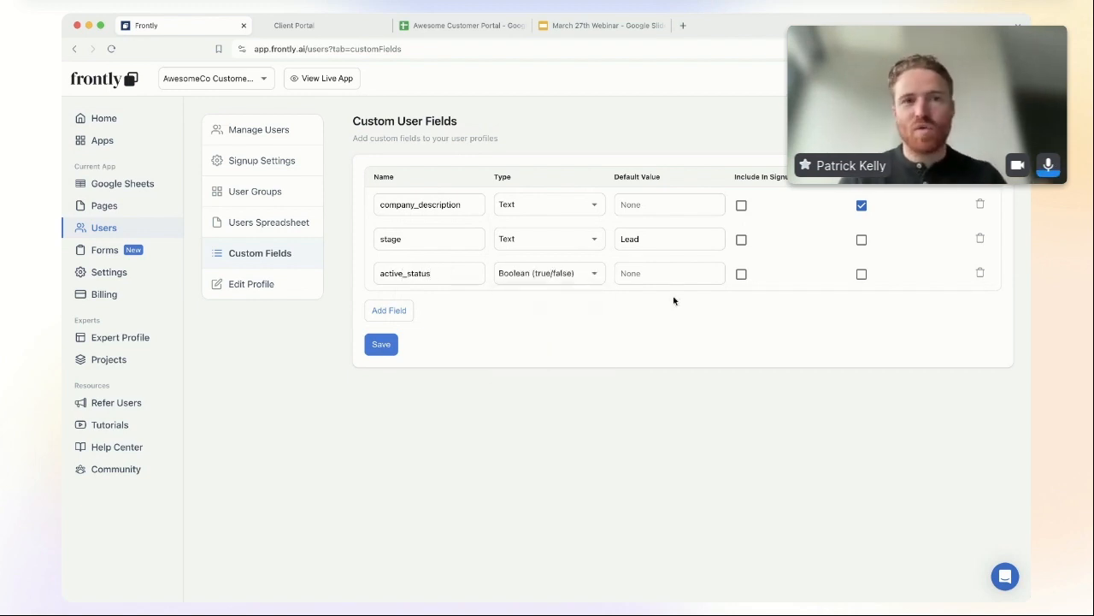
left_click(670, 272)
type("TRUE")
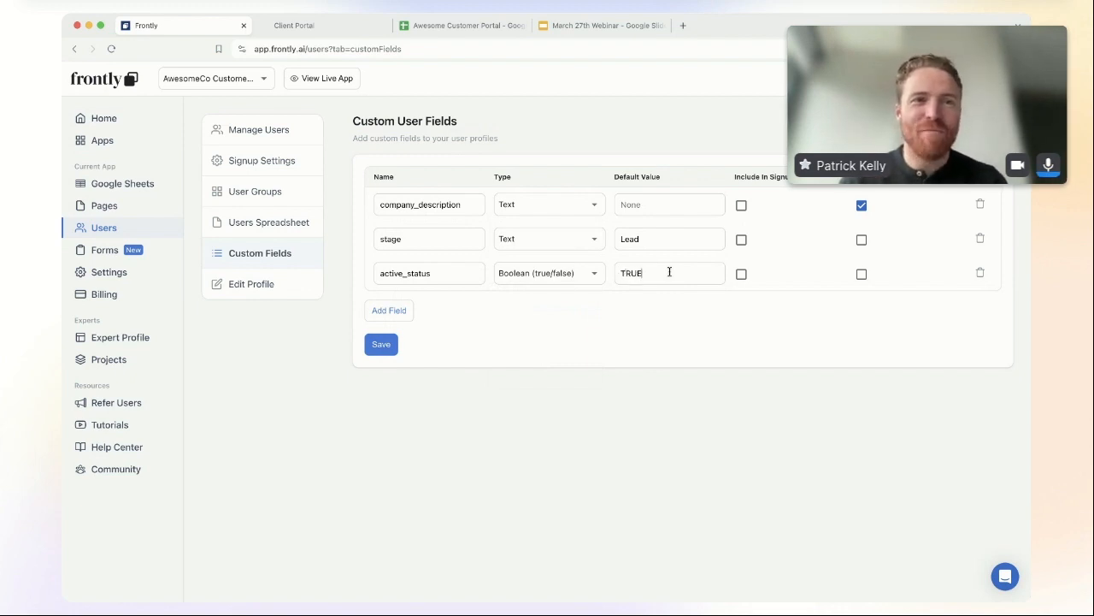
type("e")
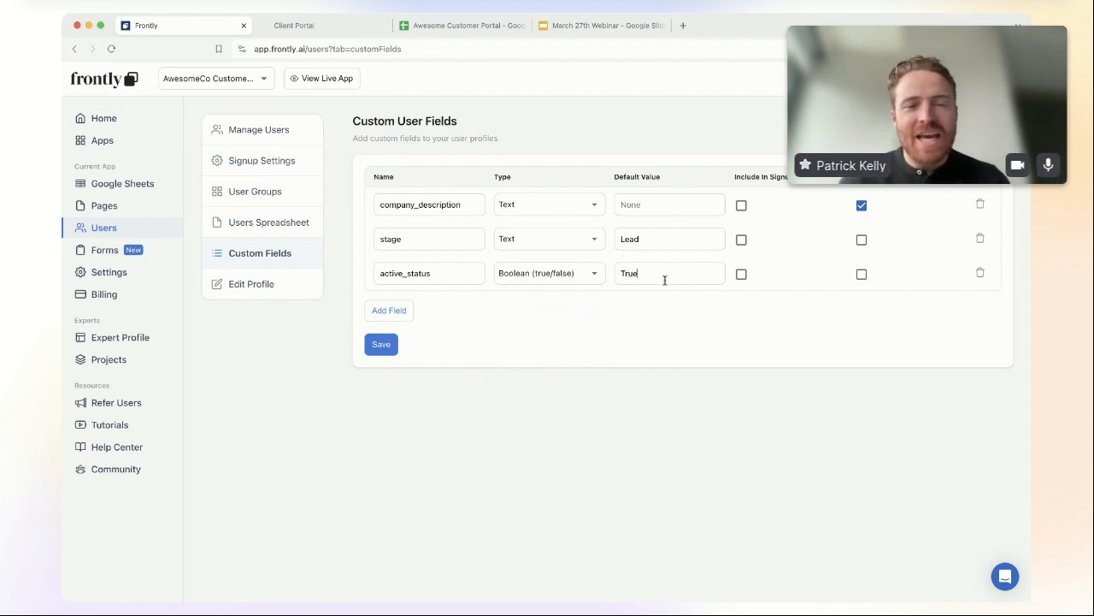
Step: Add a company_name Text field with its second option enabled, then save the custom fields
left_click(392, 311)
left_click(455, 326)
type("company_name")
left_click(507, 319)
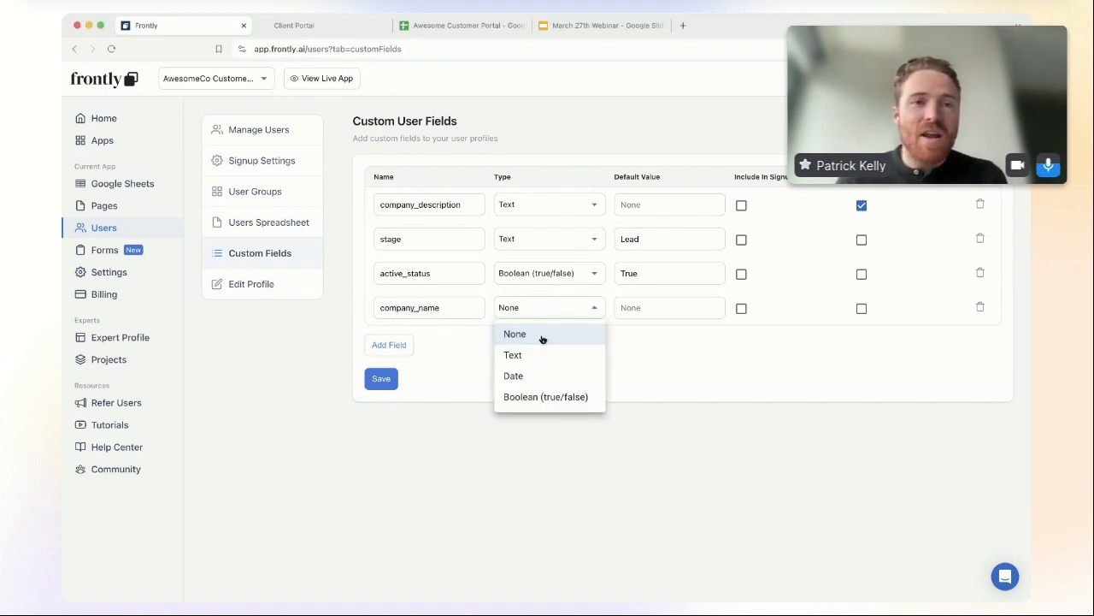
left_click(544, 354)
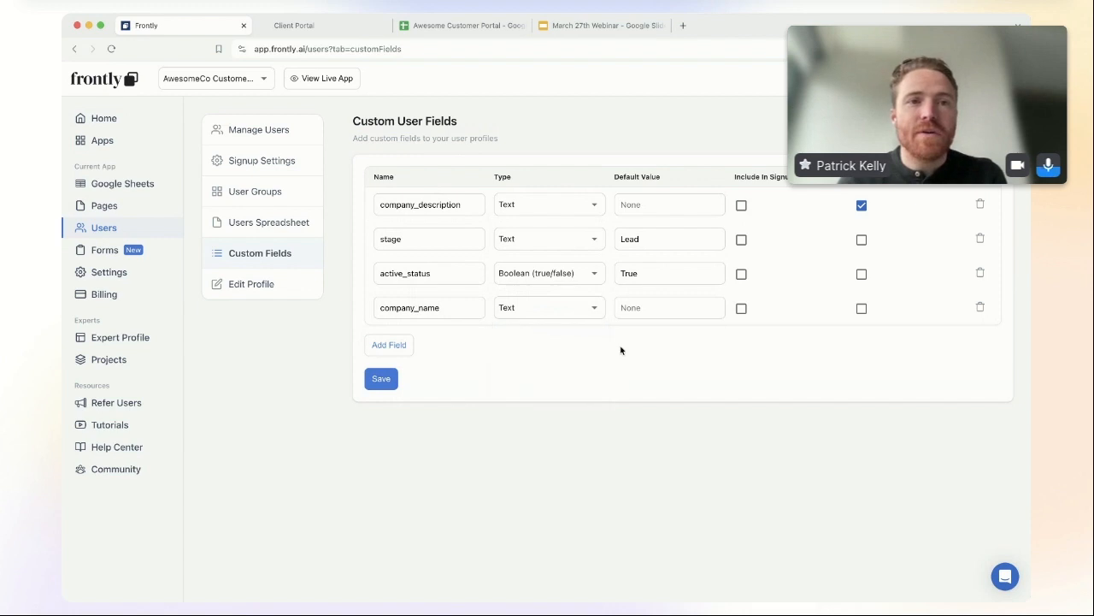
left_click(862, 309)
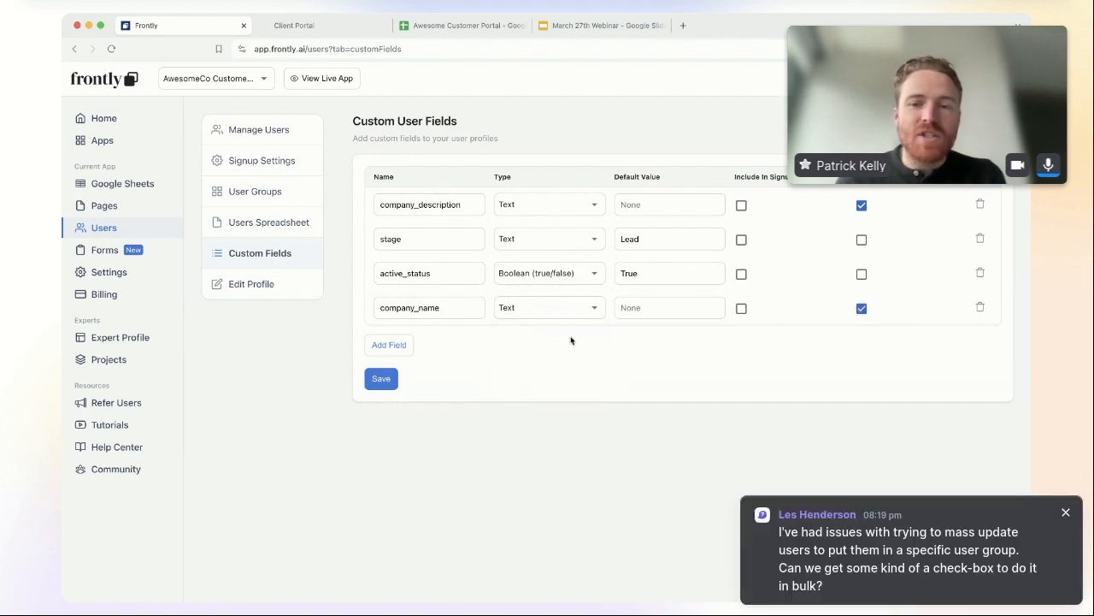
left_click(381, 381)
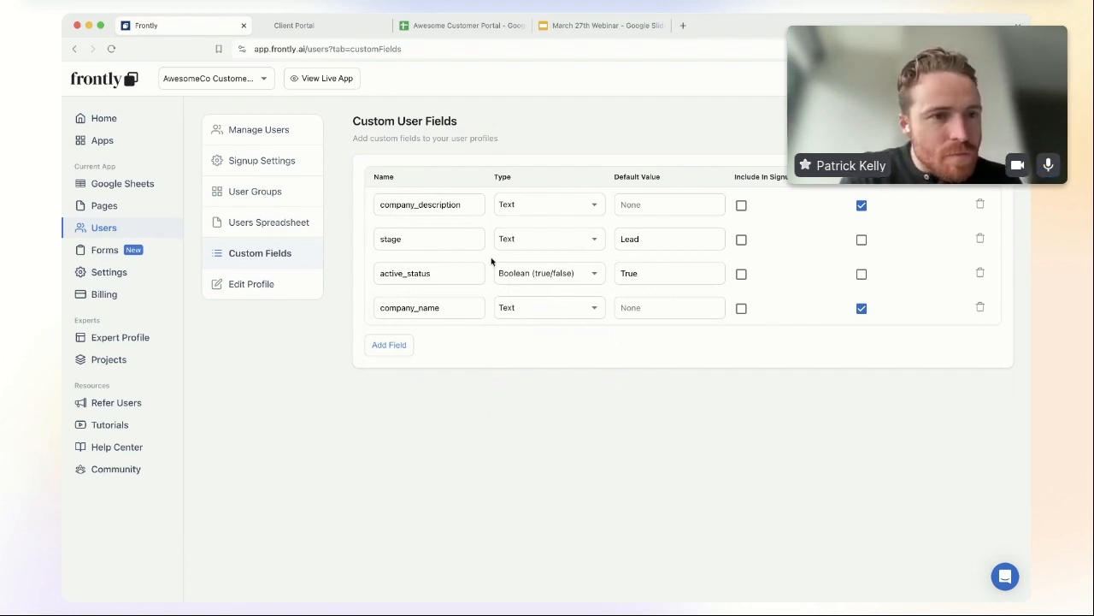
Step: From the Forms page, start a new form named 'Intake Form' with URL intake-form
left_click(108, 253)
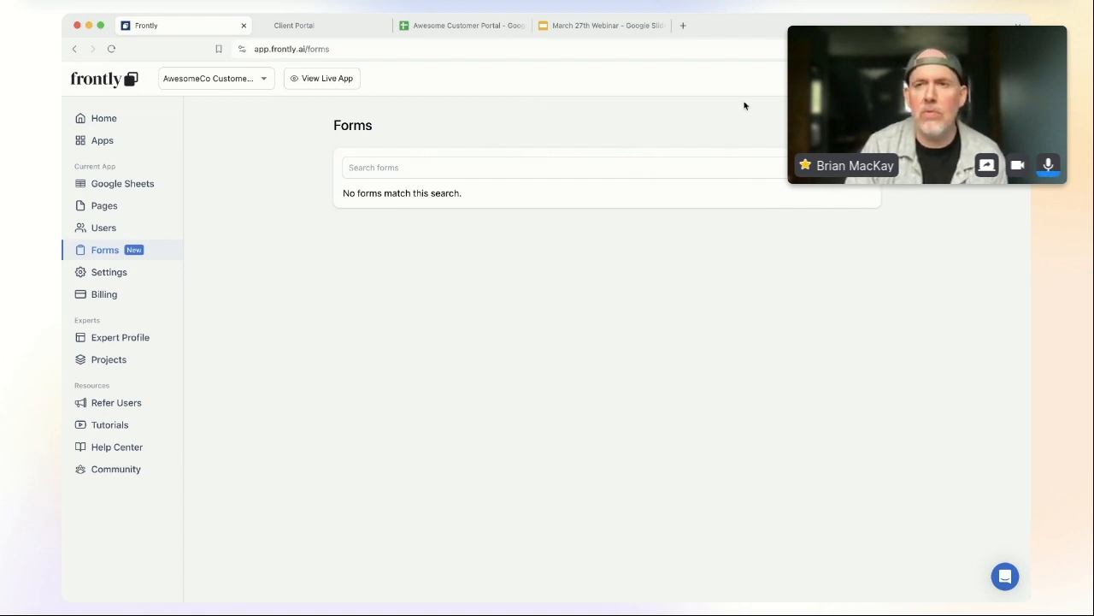
left_click(845, 126)
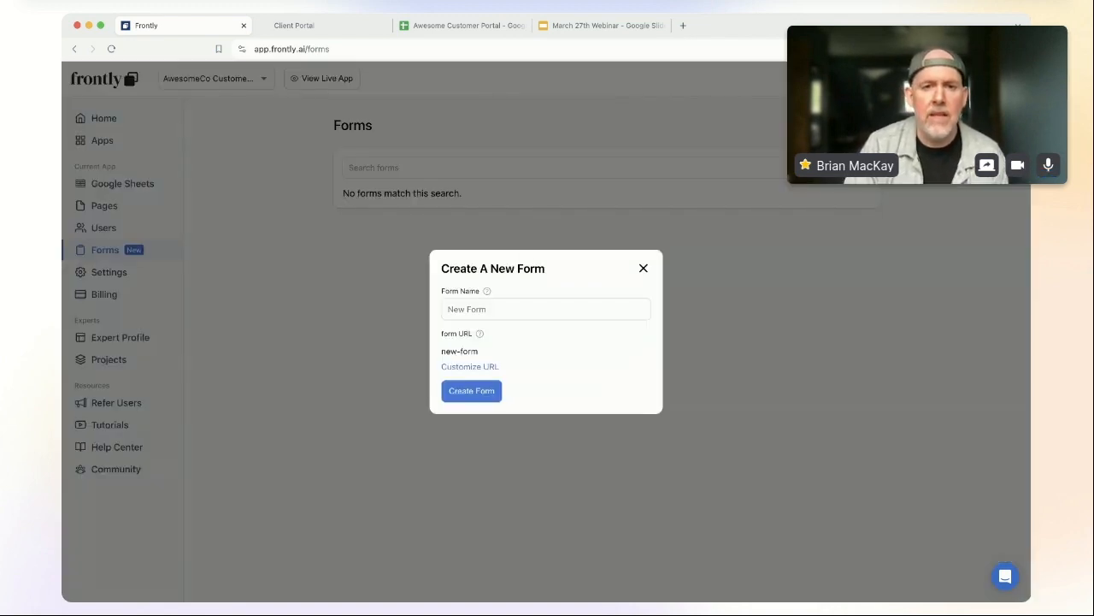
left_click(496, 313)
type("Intake Cofrm")
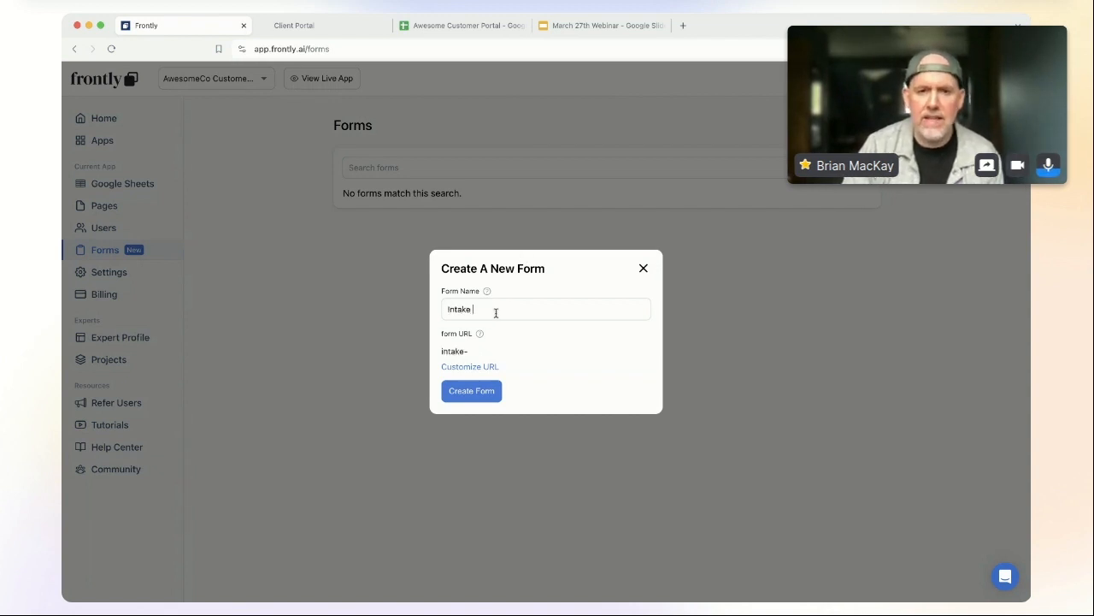
key("BackSpace")
key("BackSpace")
key("BackSpace")
type("Form")
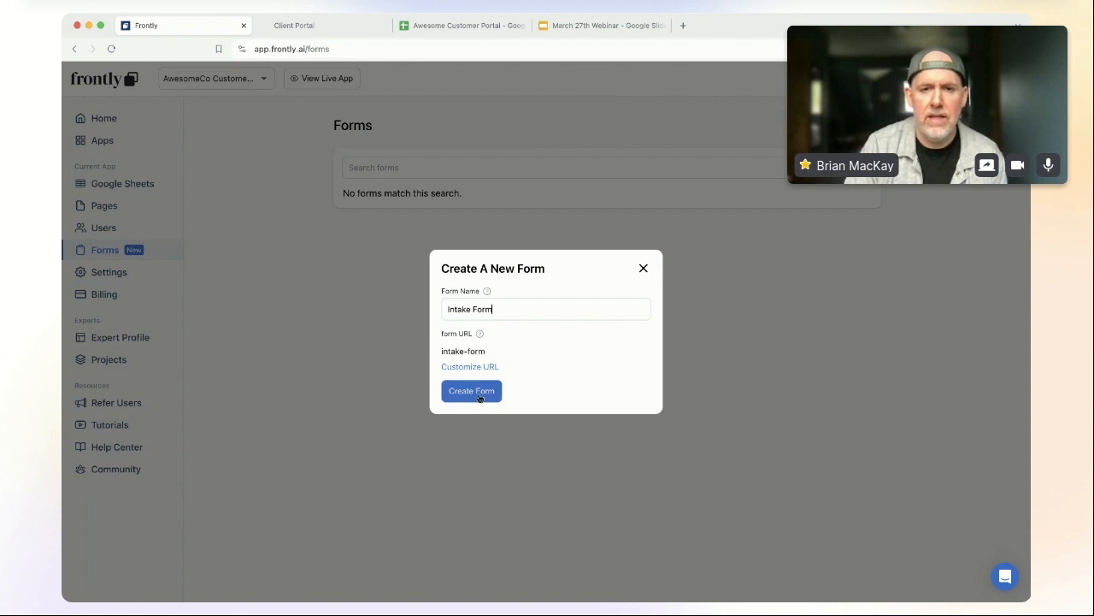
Step: Create the Intake Form and review its Styles, Text and Basics editor tabs
left_click(480, 398)
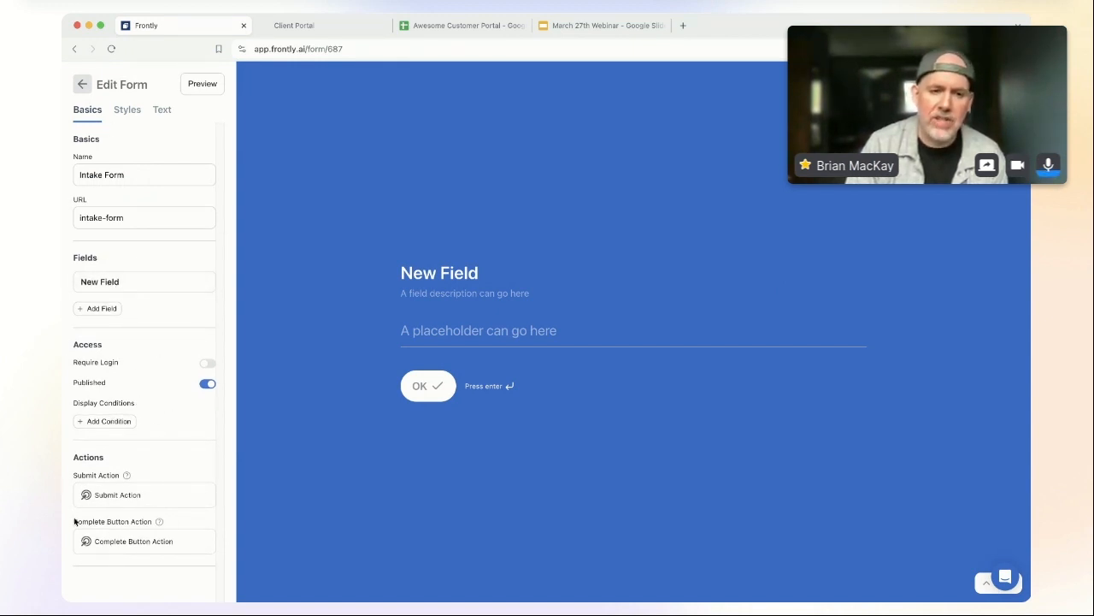
left_click(128, 111)
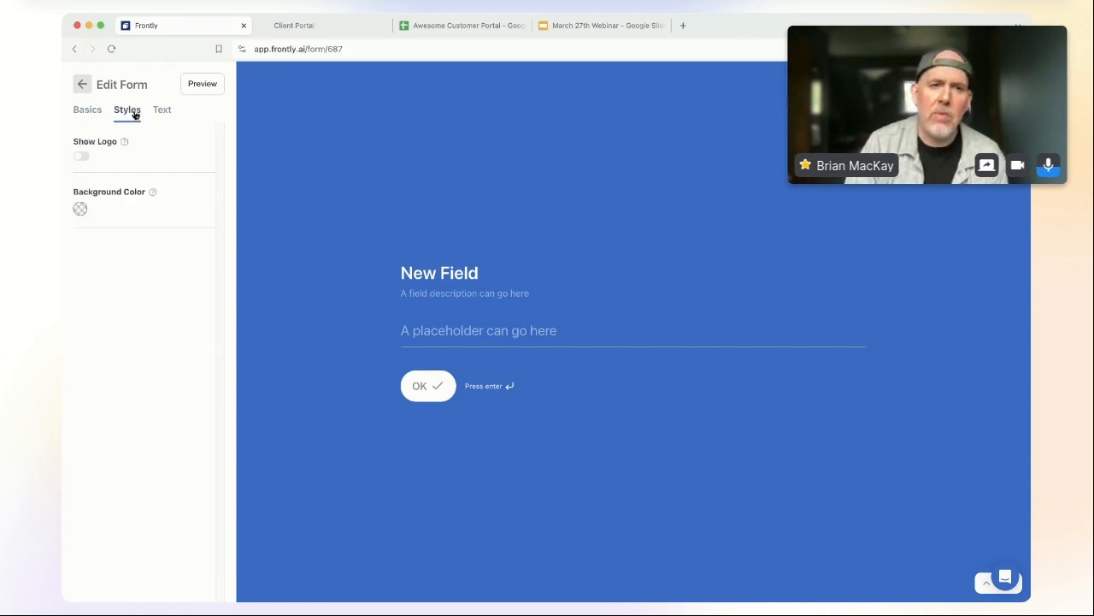
left_click(161, 111)
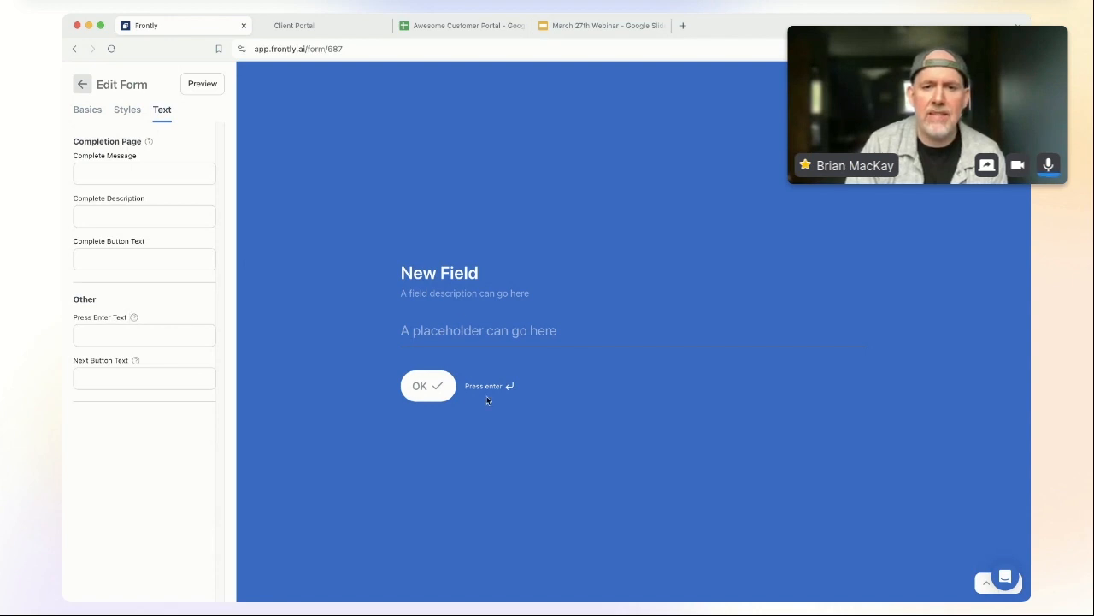
left_click(85, 111)
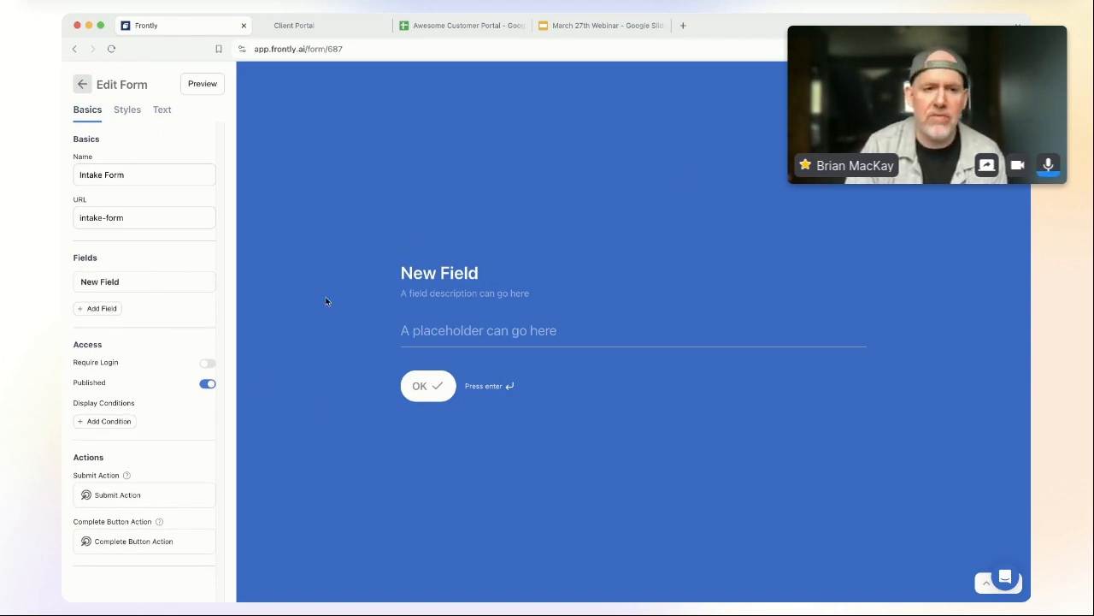
key("Tab")
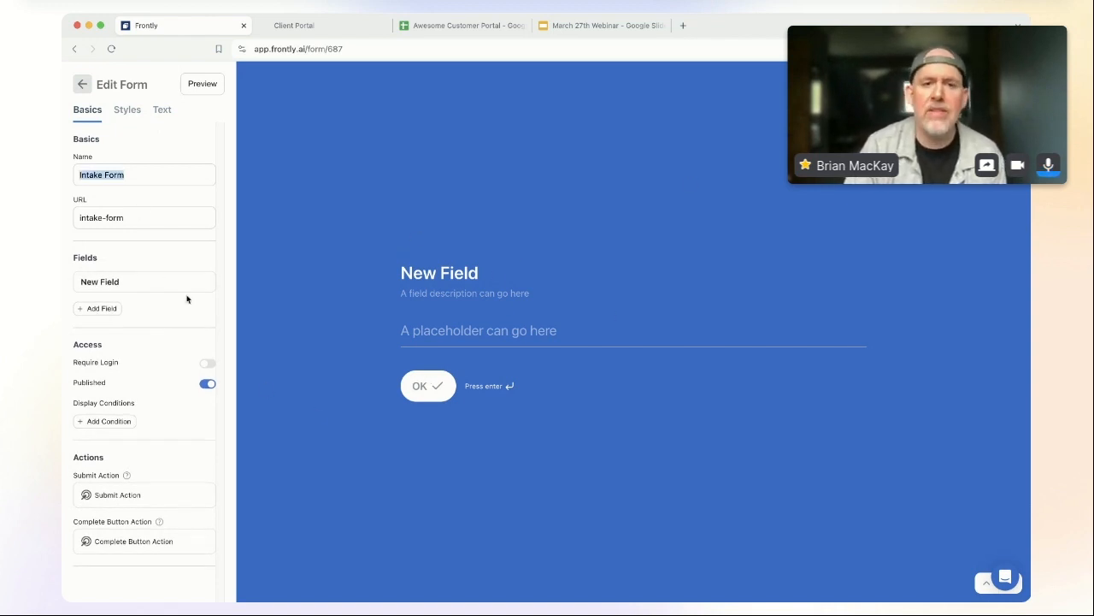
left_click(151, 255)
mouse_move(135, 289)
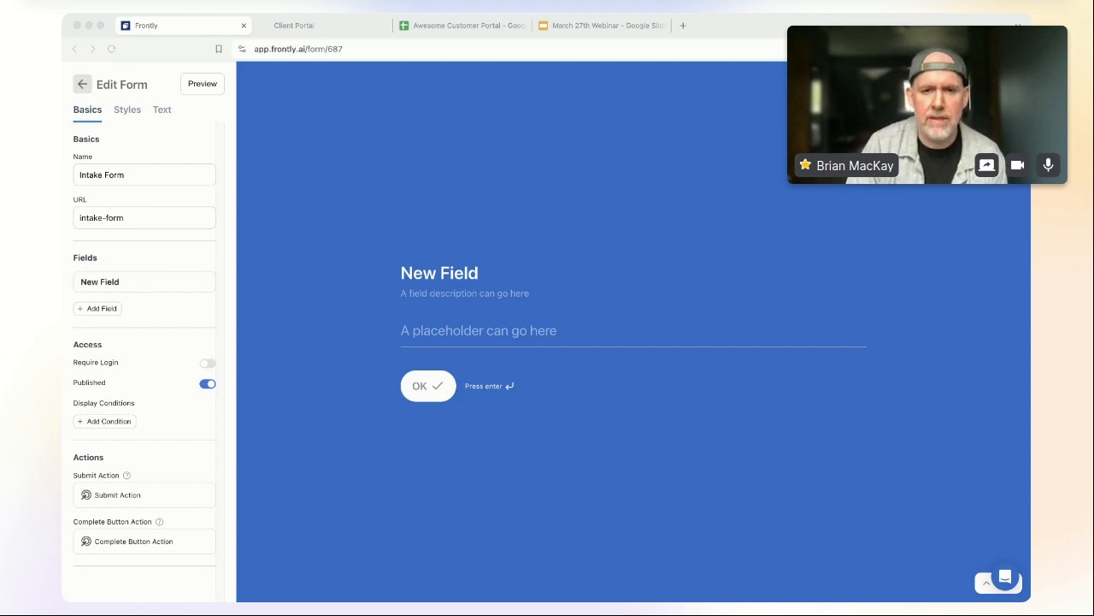
Step: Change the New Field question's Field ID from field-1 to company_name
left_click(288, 408)
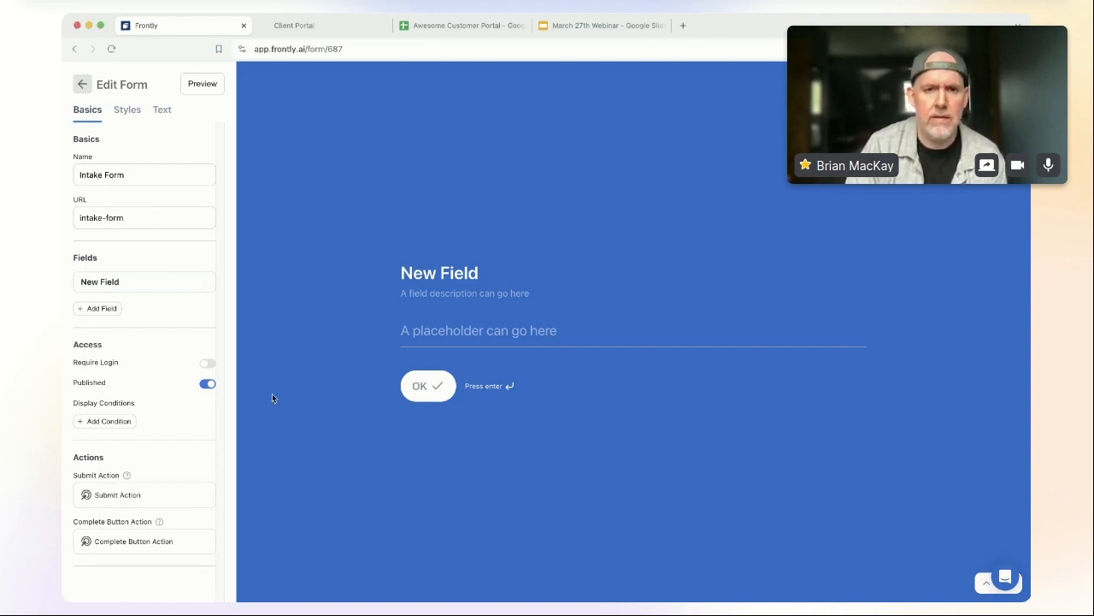
left_click(94, 284)
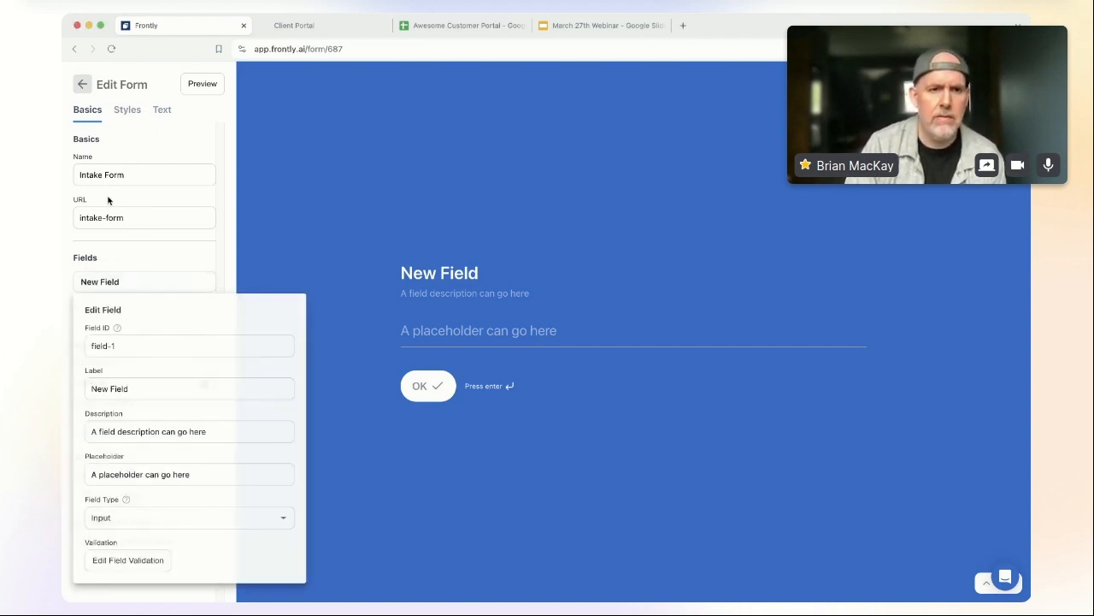
triple_click(130, 344)
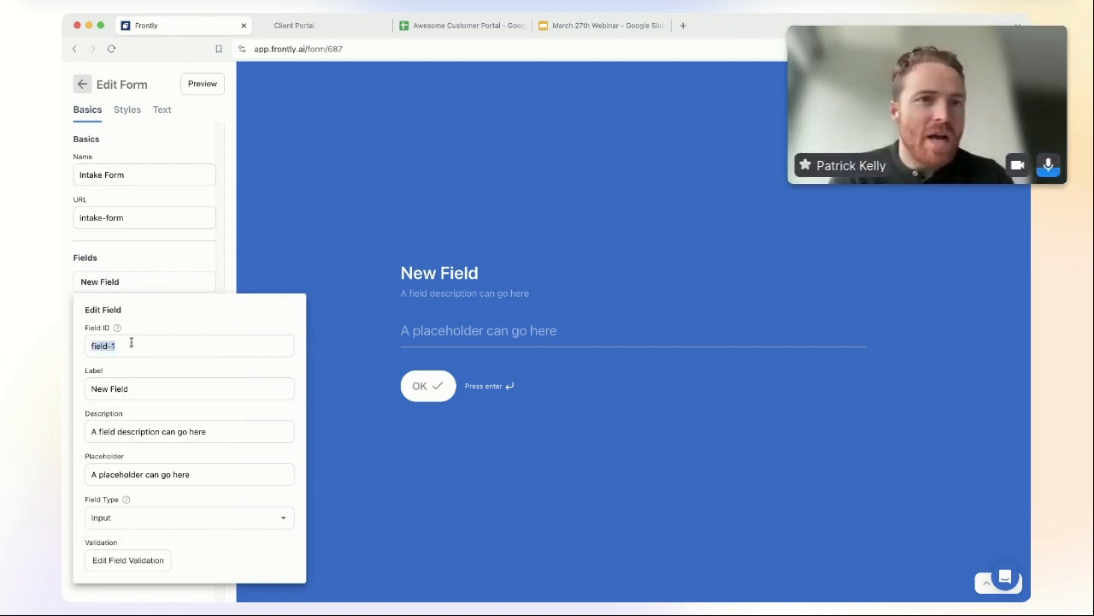
left_click(131, 344)
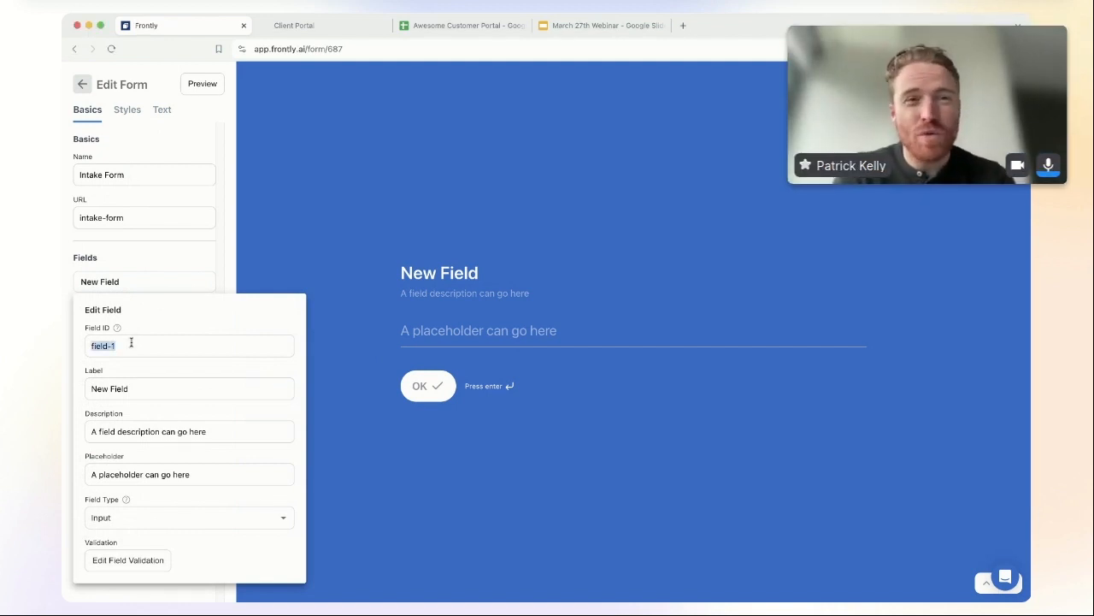
type("company_")
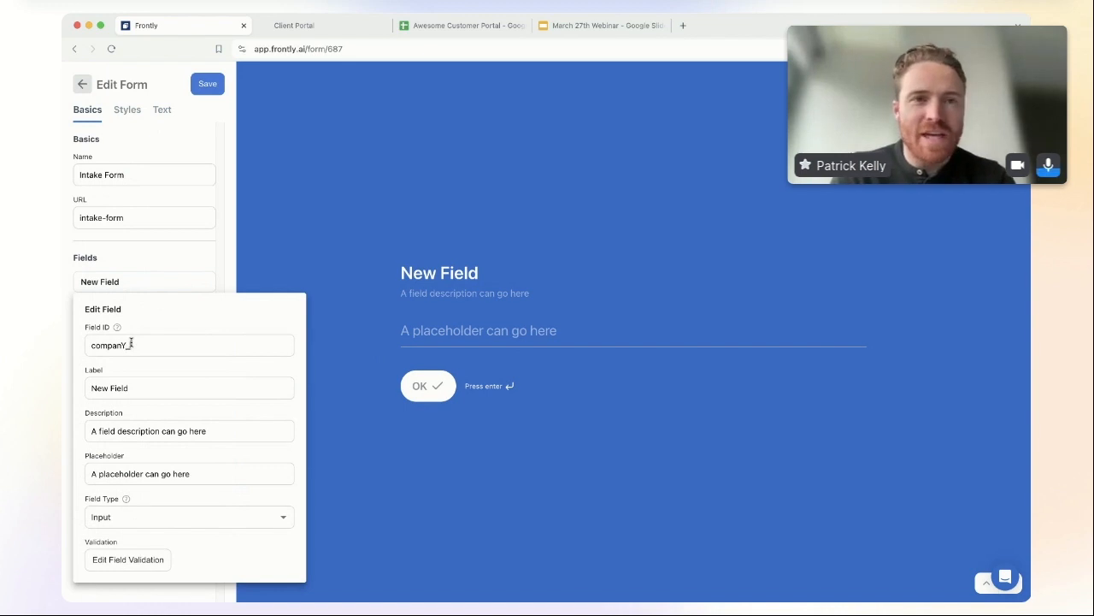
type("name")
Step: Set the label to 'Hi {{user.first_name}}! Nice to meet you… the name of your business?'
left_click(154, 389)
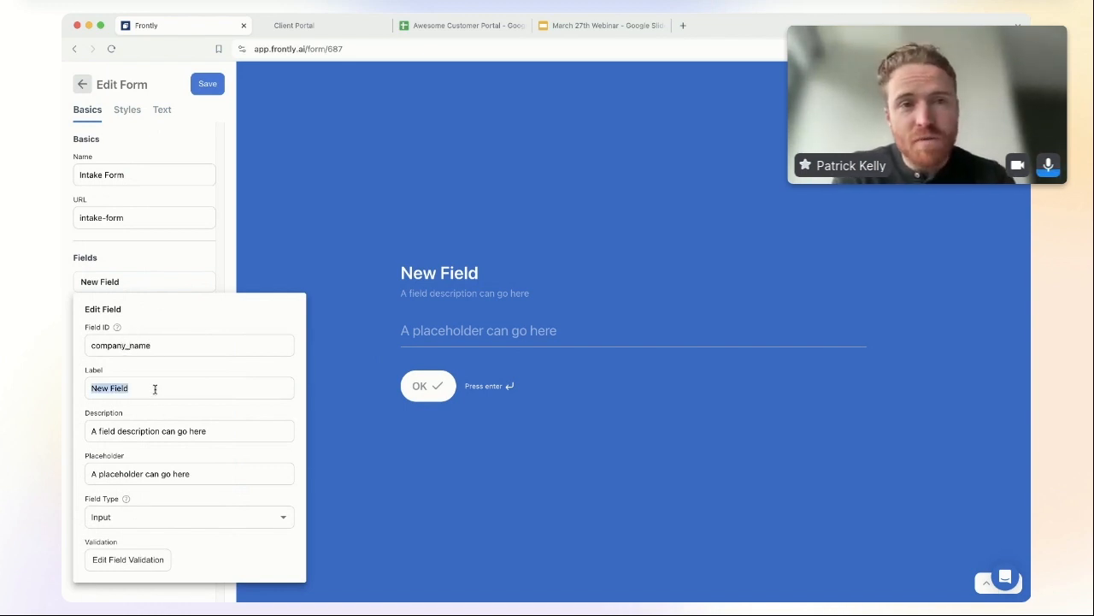
type("Hi")
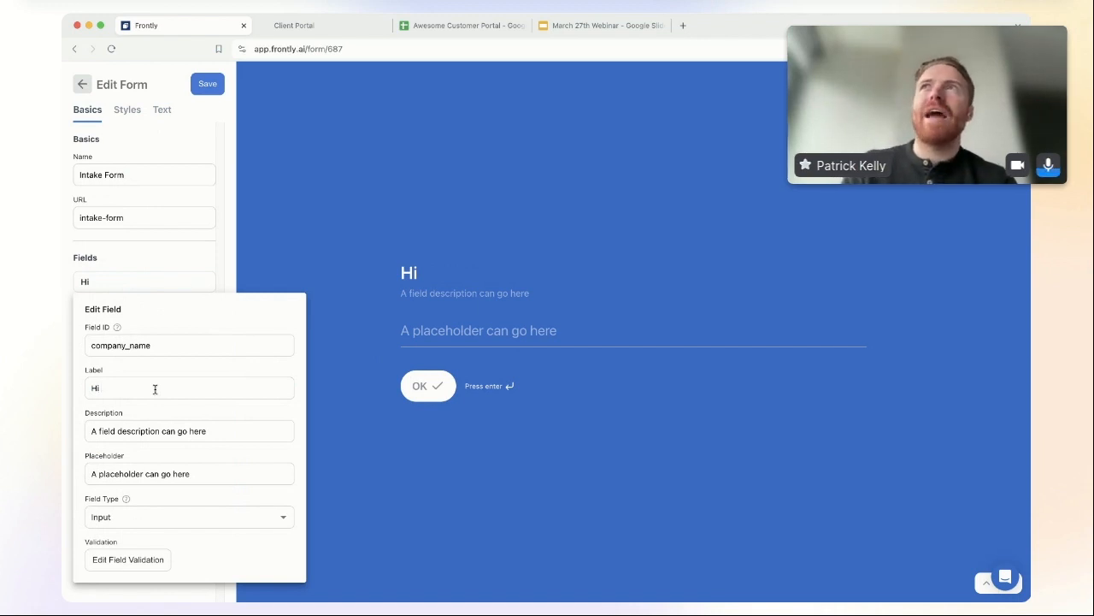
type(" {{user.fir")
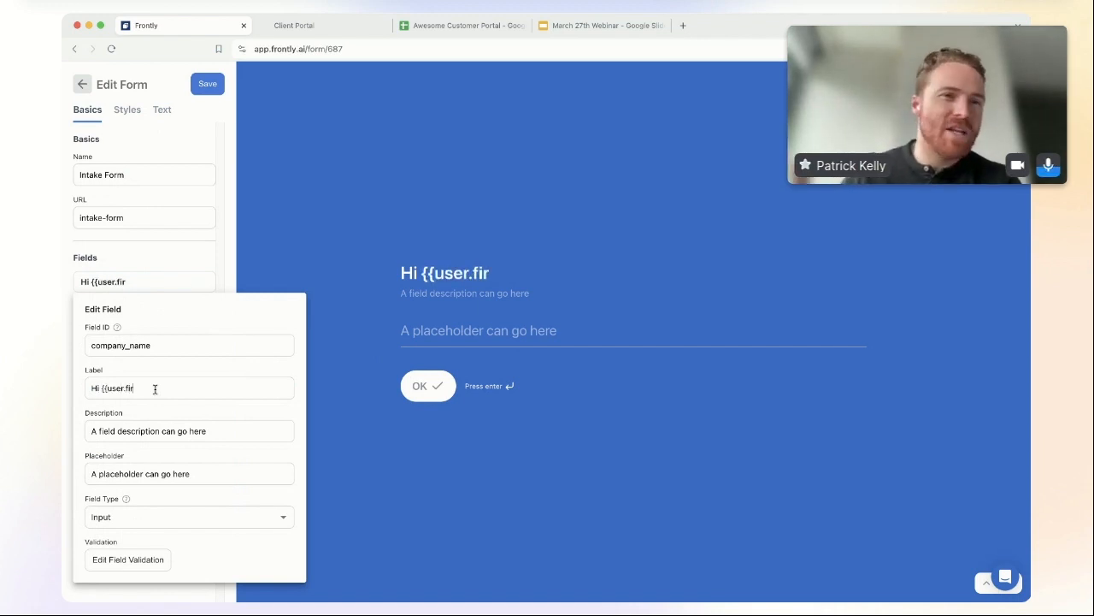
type("st_name}}")
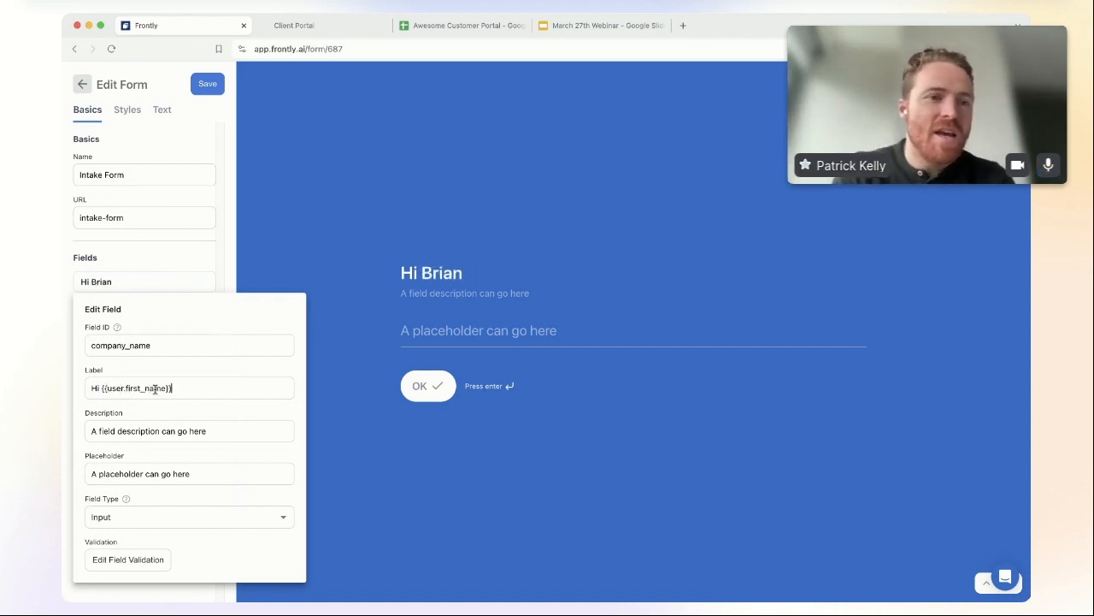
type("! Nice to meet you,")
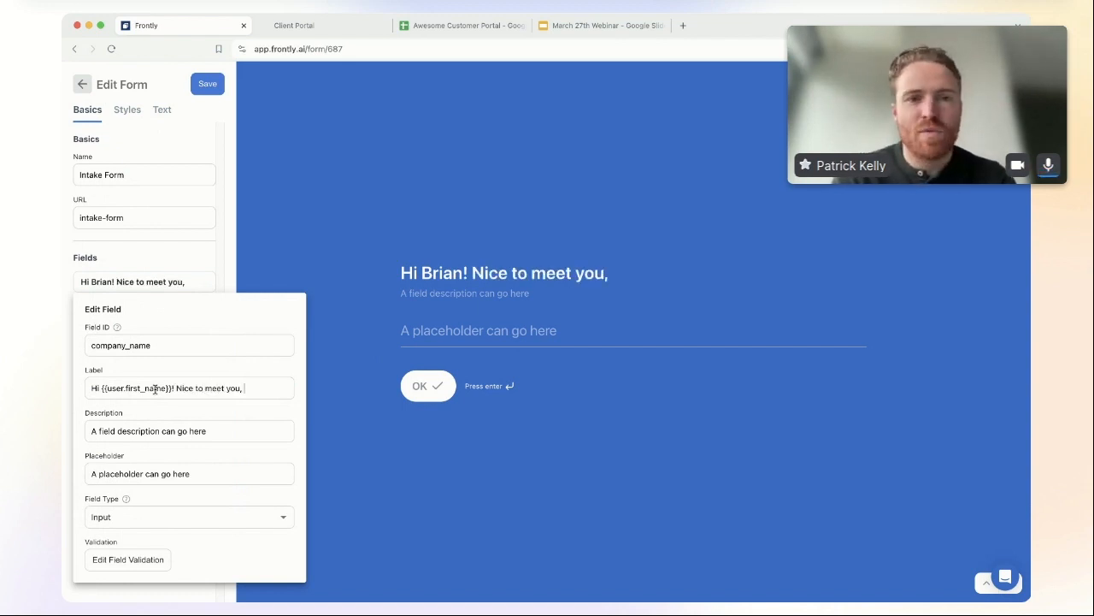
type("th")
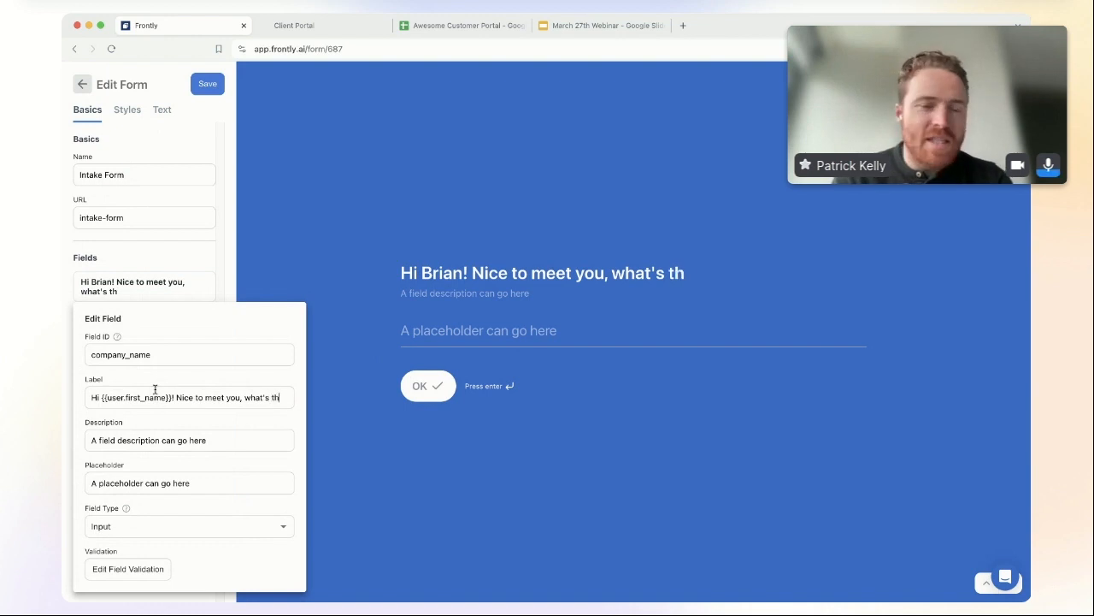
type("e name of your bsines")
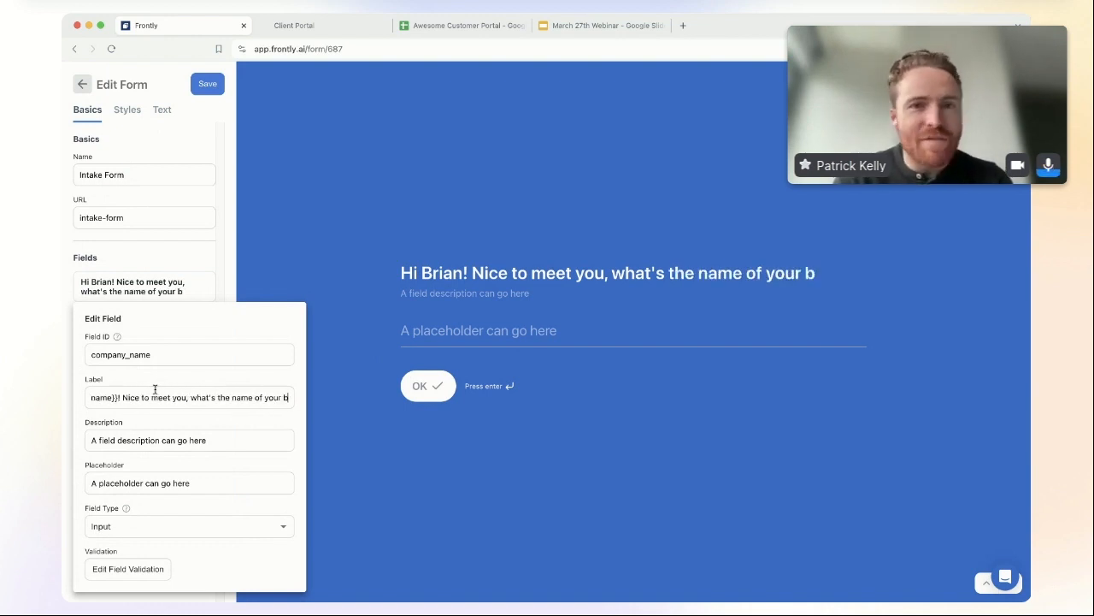
key("BackSpace")
key("BackSpace")
key("BackSpace")
key("BackSpace")
key("BackSpace")
type("usiness?")
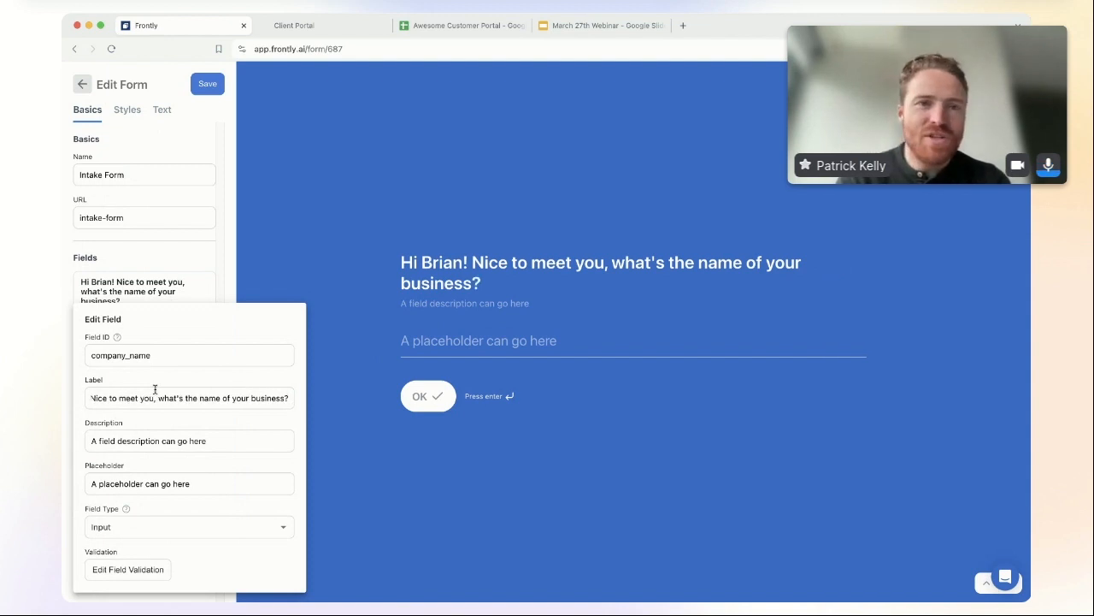
left_click_drag(174, 398, 61, 405)
Step: Clear the default description and set the placeholder to 'Acme Co'
left_click_drag(213, 441, 61, 444)
key("BackSpace")
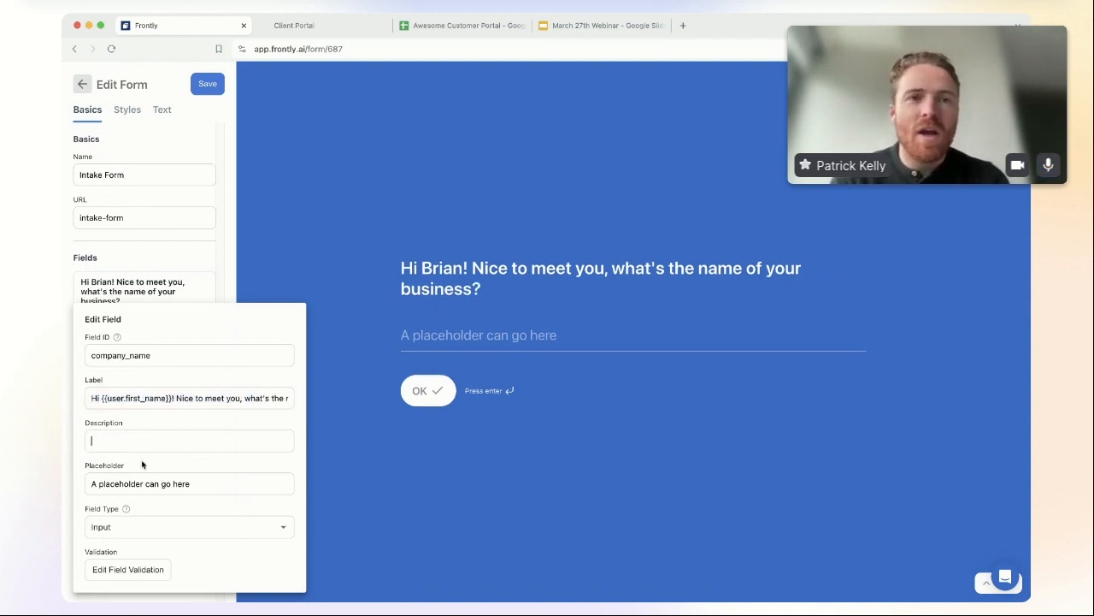
left_click_drag(214, 484, 131, 474)
type("Acme Co.")
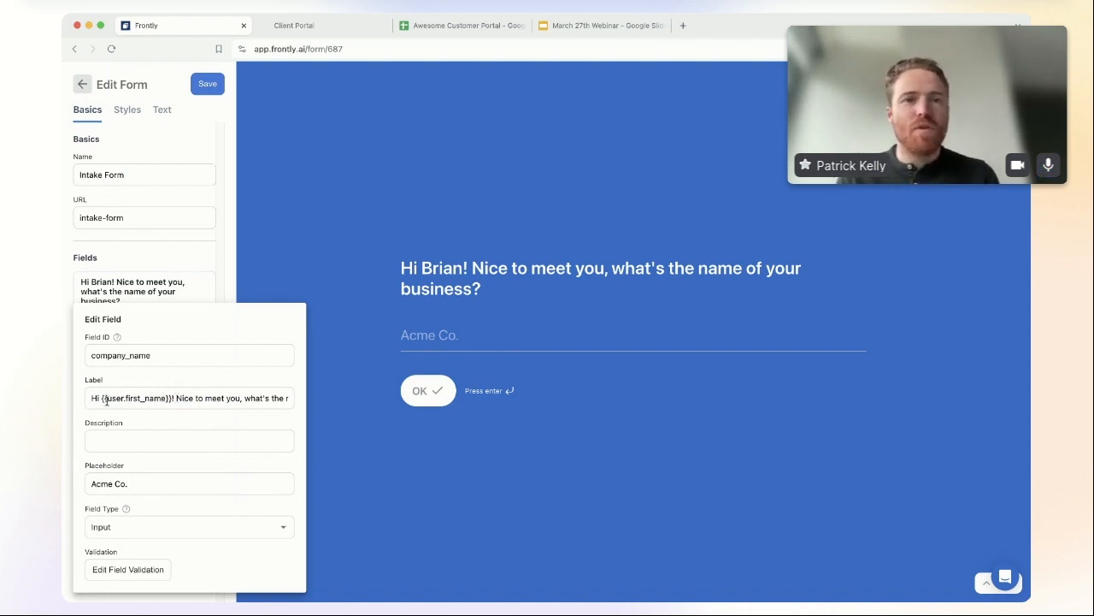
left_click_drag(171, 398, 102, 399)
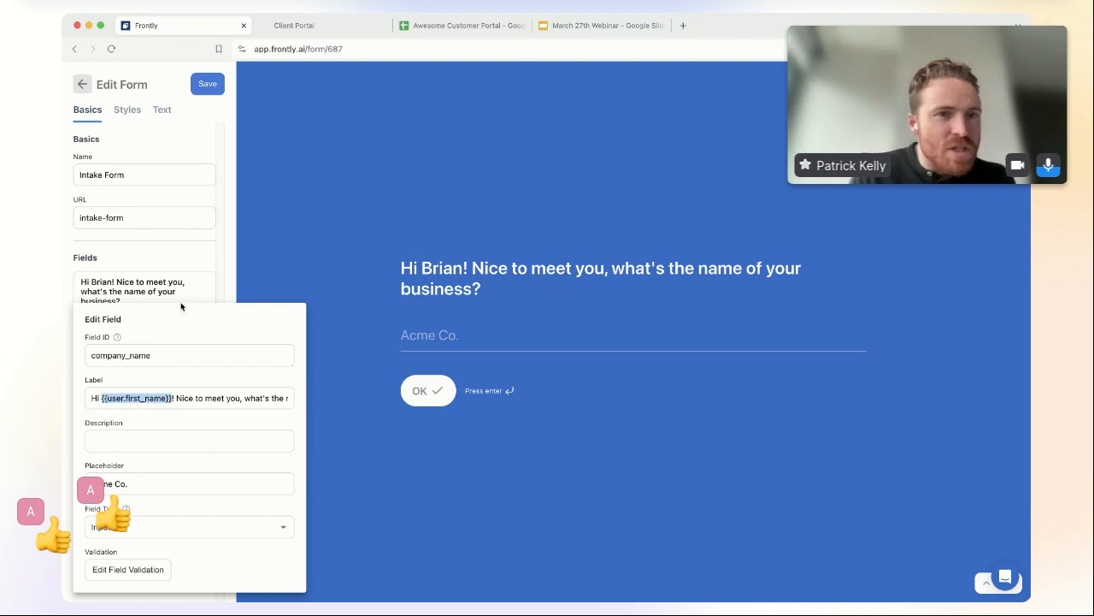
left_click(196, 251)
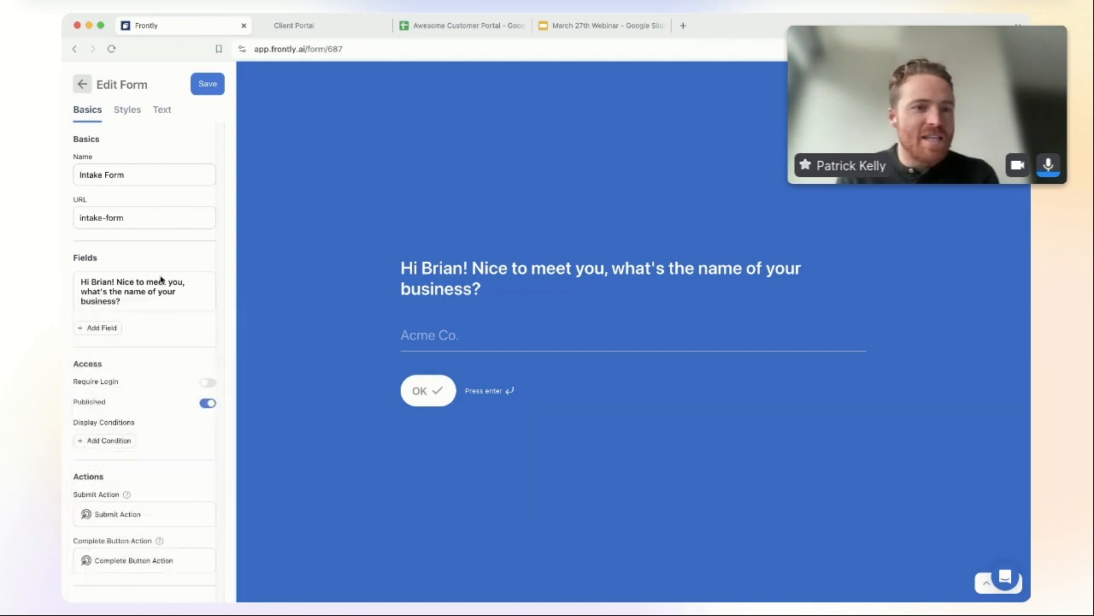
Step: Add a second question with Field ID company_description and paste a label asking what {{ form.company_name }} does
left_click(97, 331)
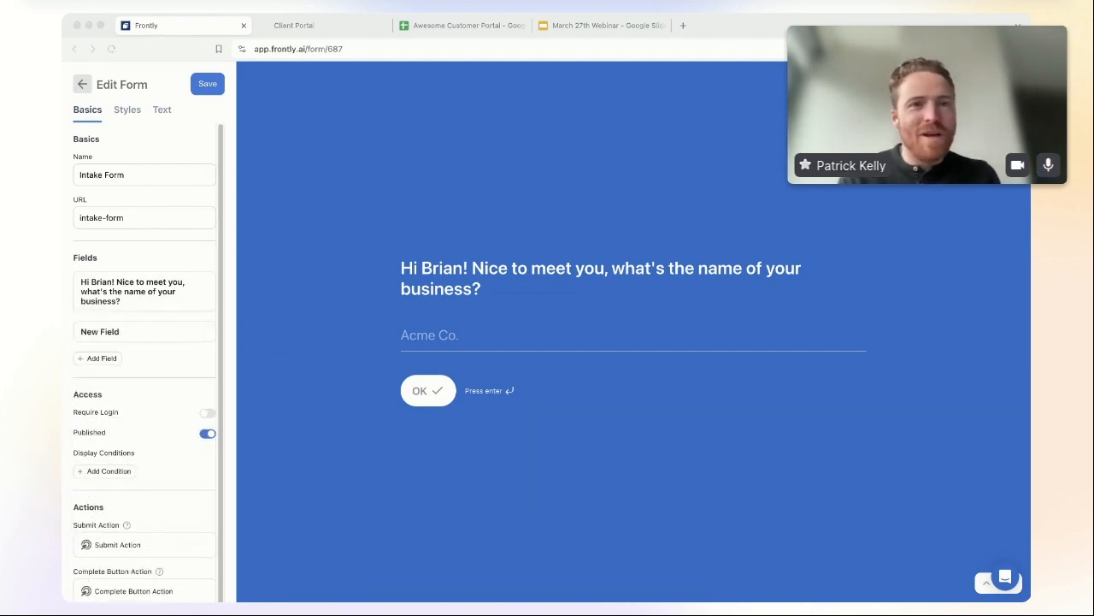
left_click(134, 332)
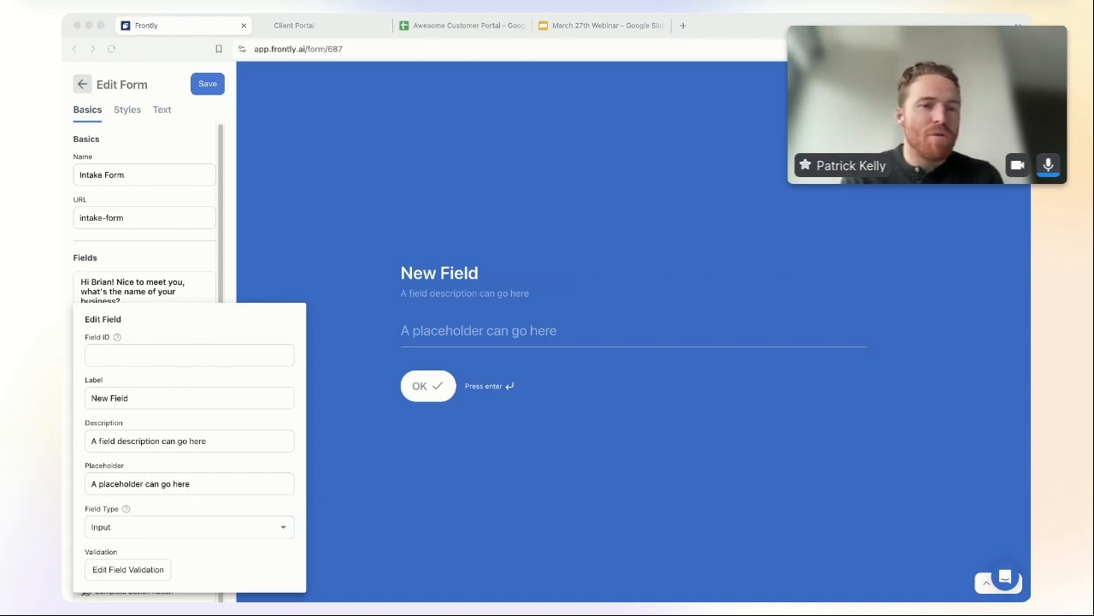
left_click(142, 354)
type("company_")
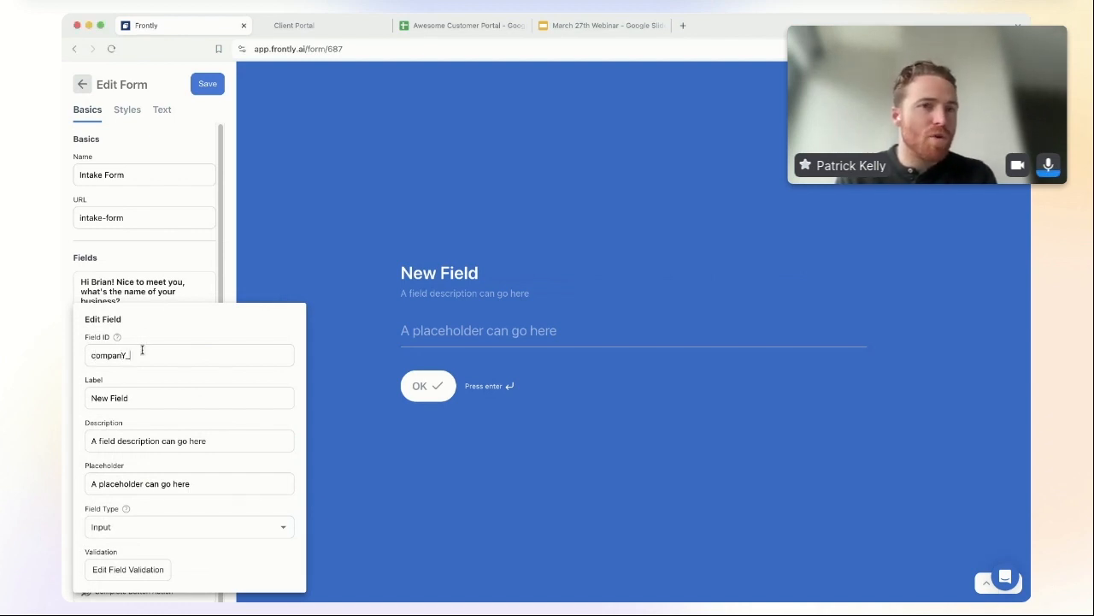
type("description")
key("Tab")
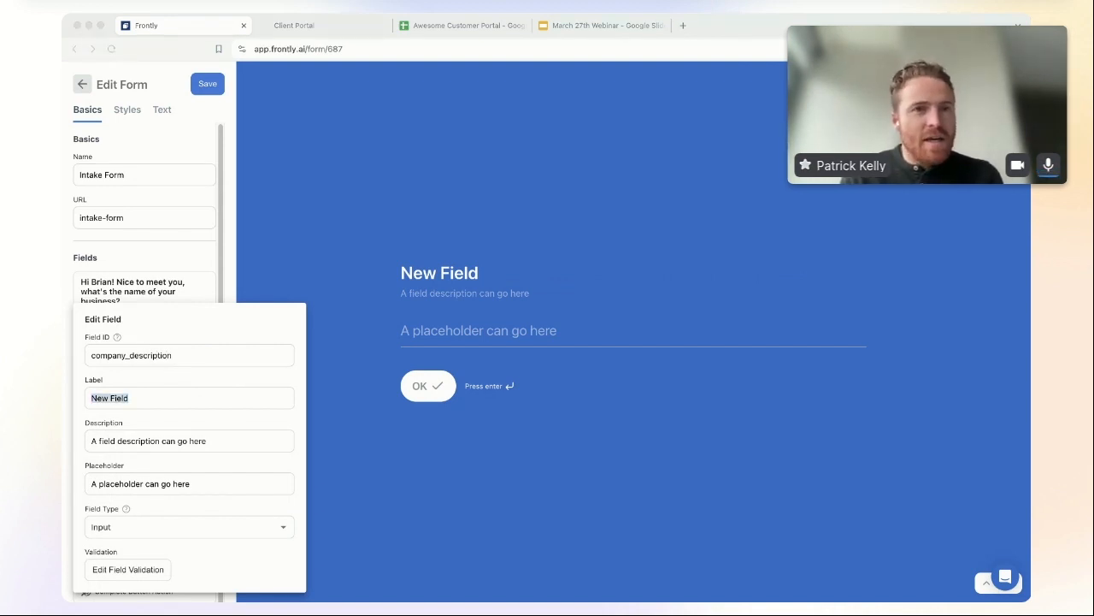
left_click(325, 312)
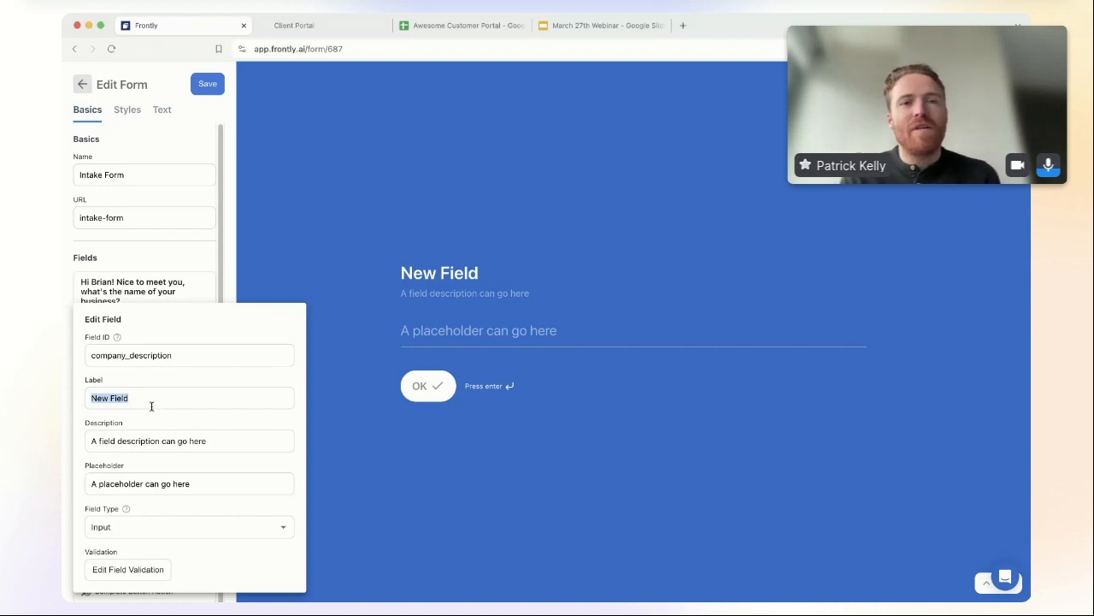
type("Great! Can you tell us a bit about what {{ form.company_name }} does?")
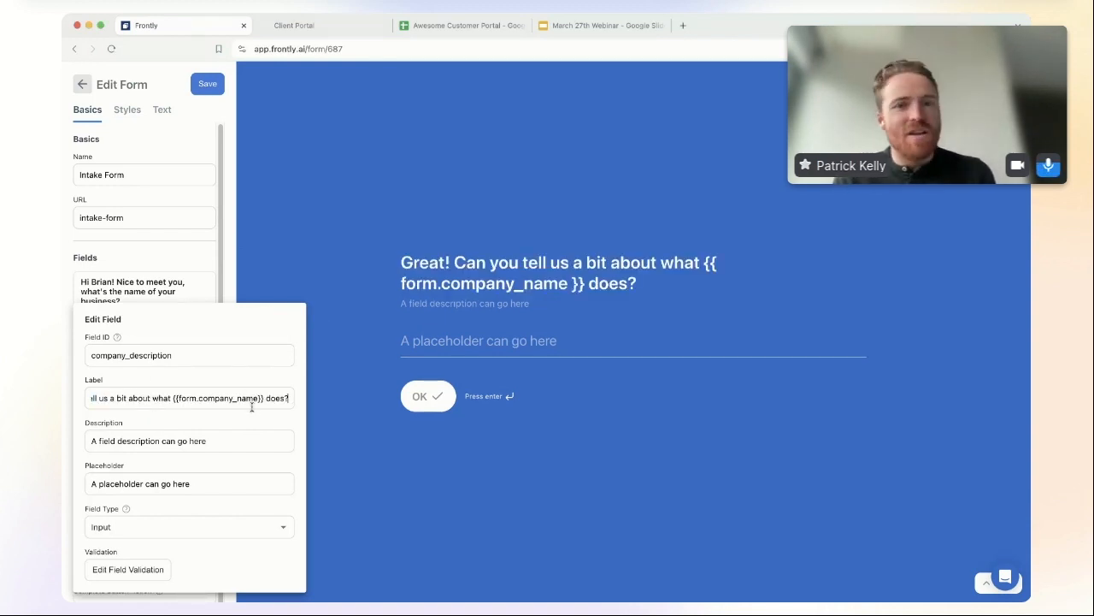
Step: Clear its description and set the placeholder to 'Write a brief paragraph describing your business'
triple_click(237, 438)
key("BackSpace")
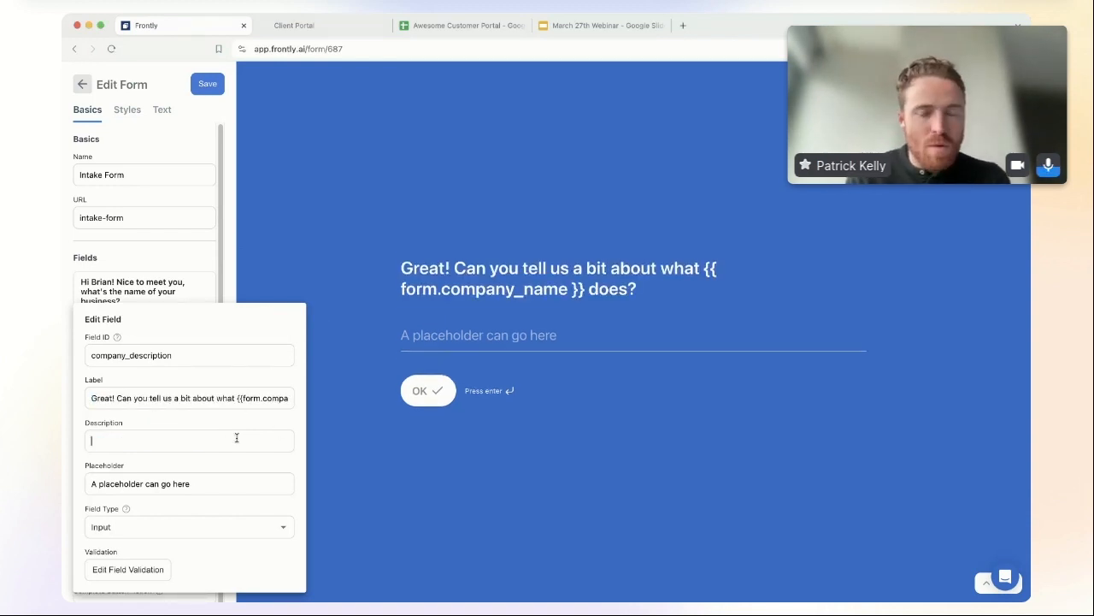
triple_click(196, 483)
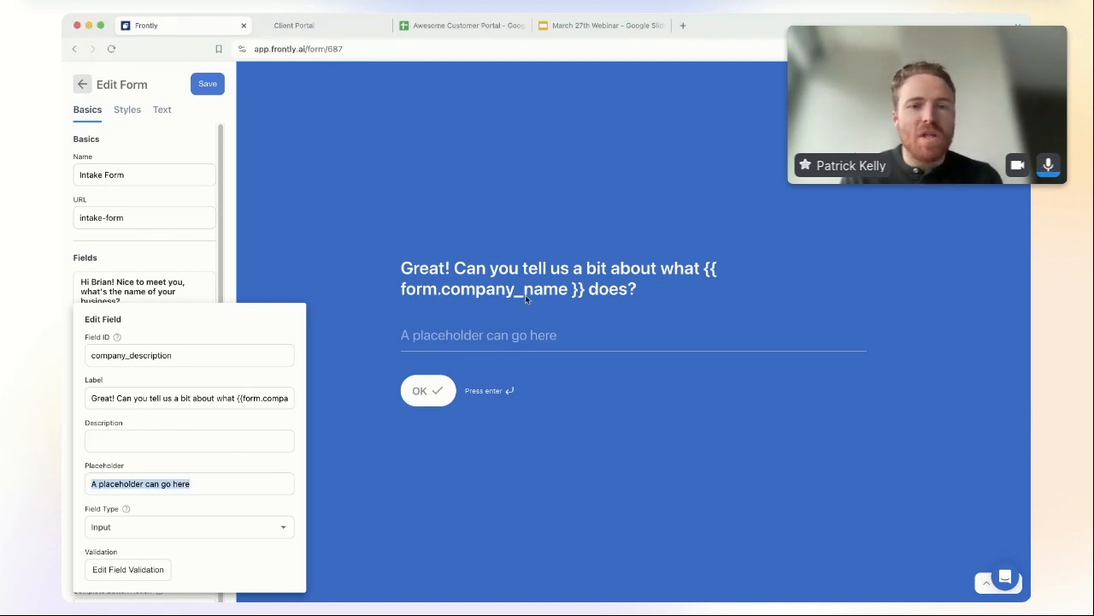
type("Write a brief paragraph descrei")
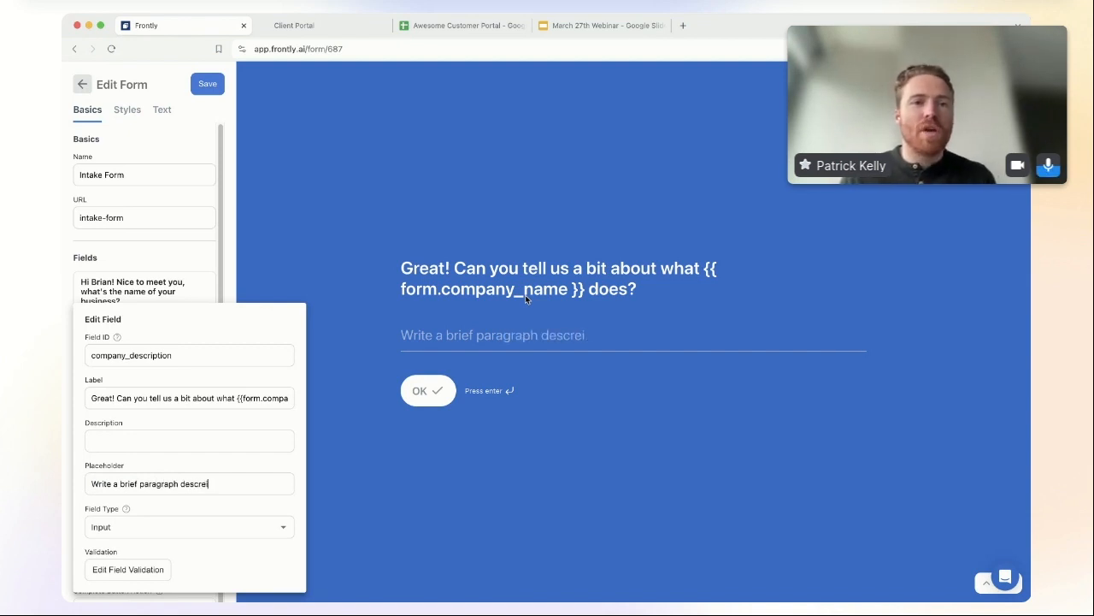
key("BackSpace")
type("ibing your business")
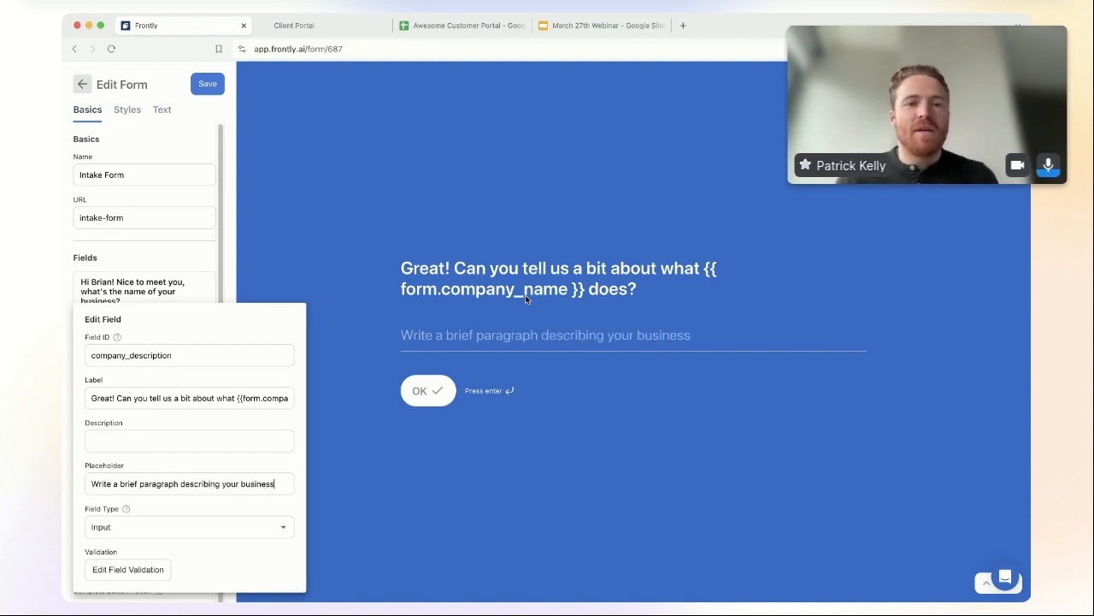
left_click(229, 249)
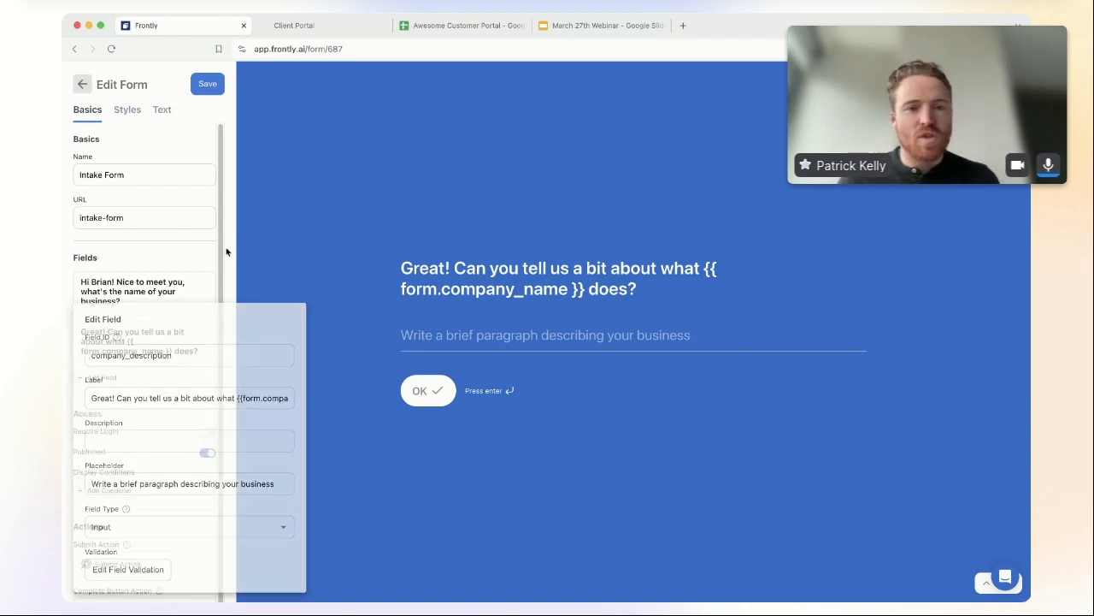
Step: Add a field with ID number_pages, label 'How many pages does your new website need?', and no description
left_click(115, 377)
left_click(142, 384)
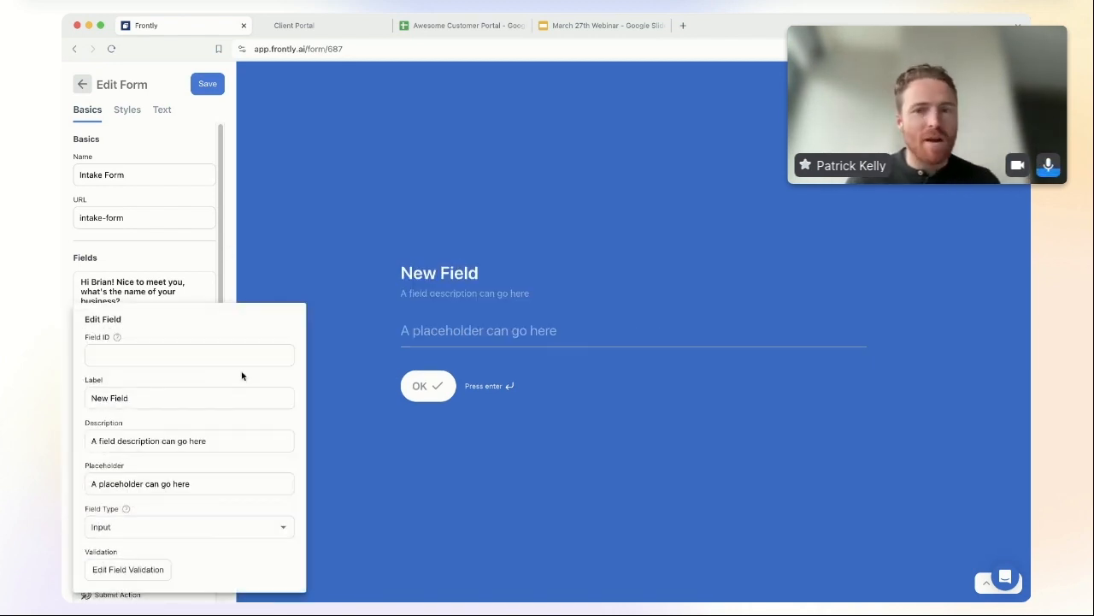
left_click(395, 326)
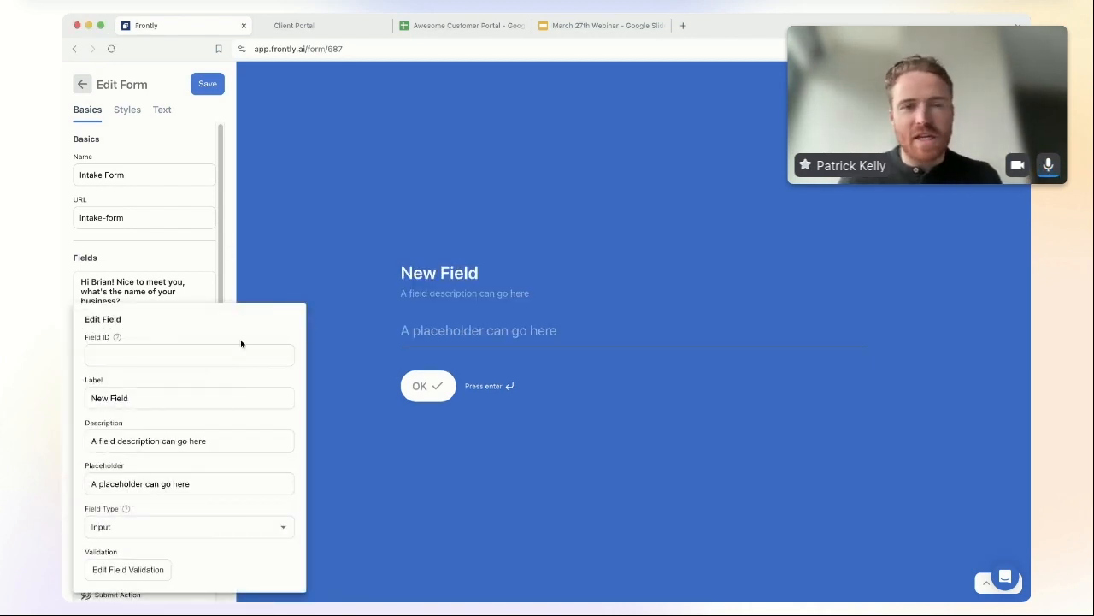
left_click(198, 353)
type("number_pages")
key("Tab")
type("How ")
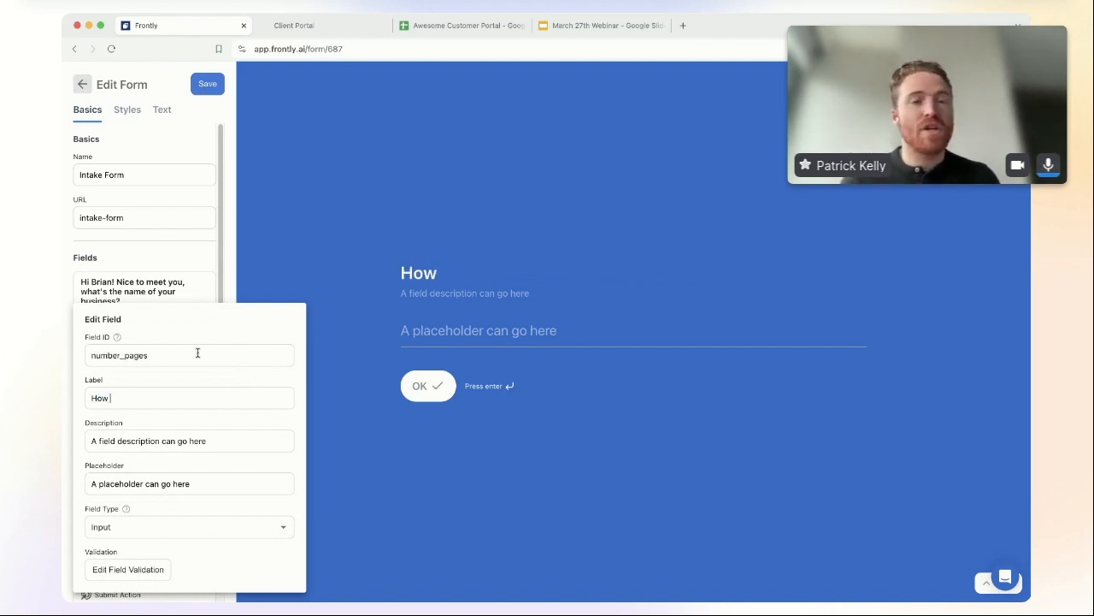
type("many pages does you")
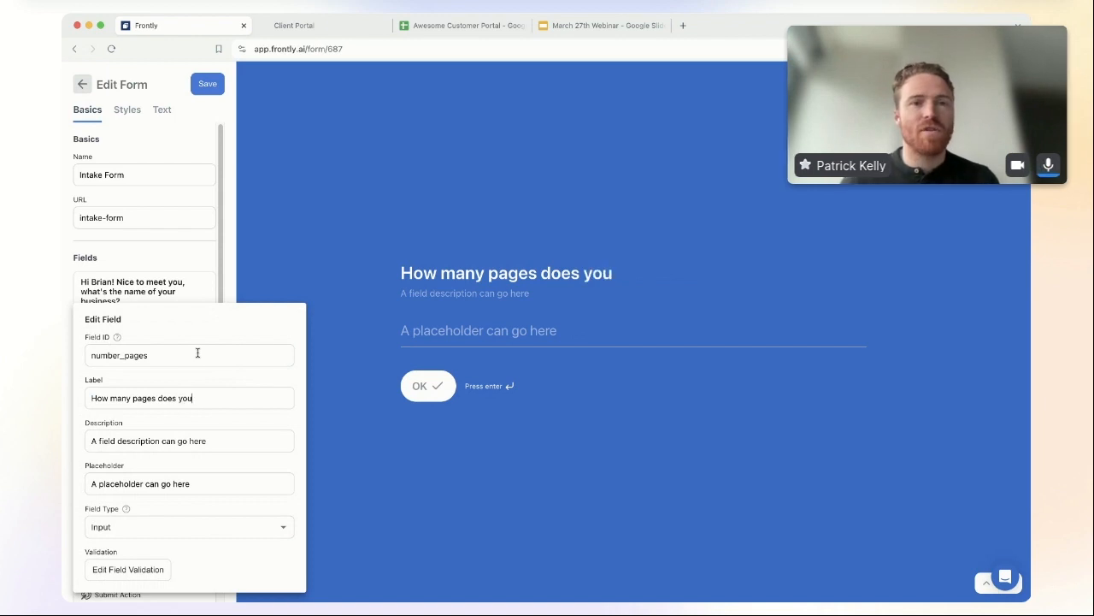
type("r new website need?")
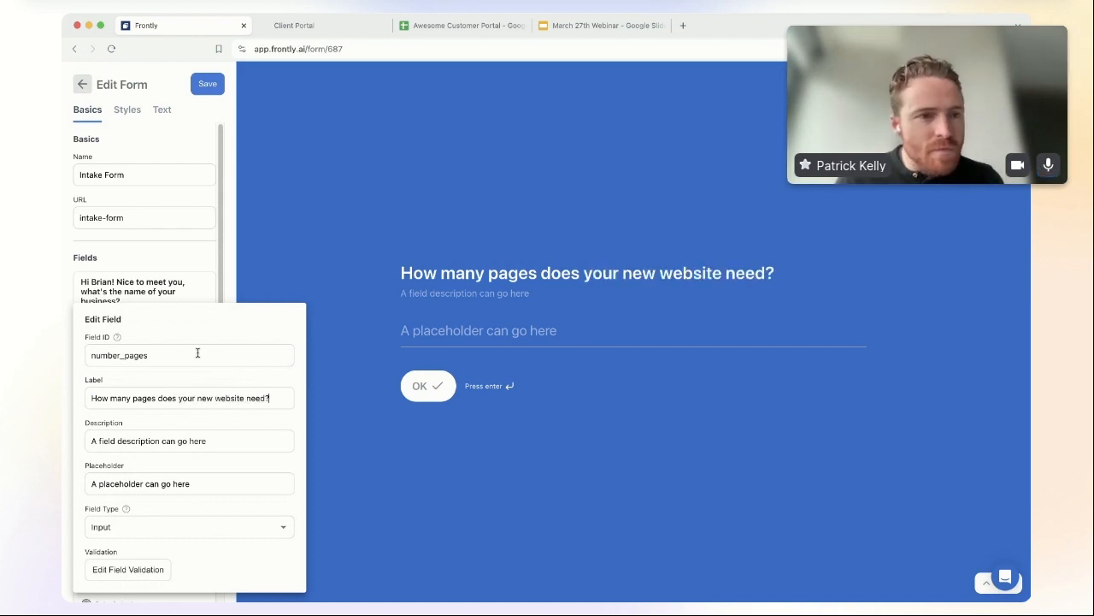
triple_click(227, 445)
key("BackSpace")
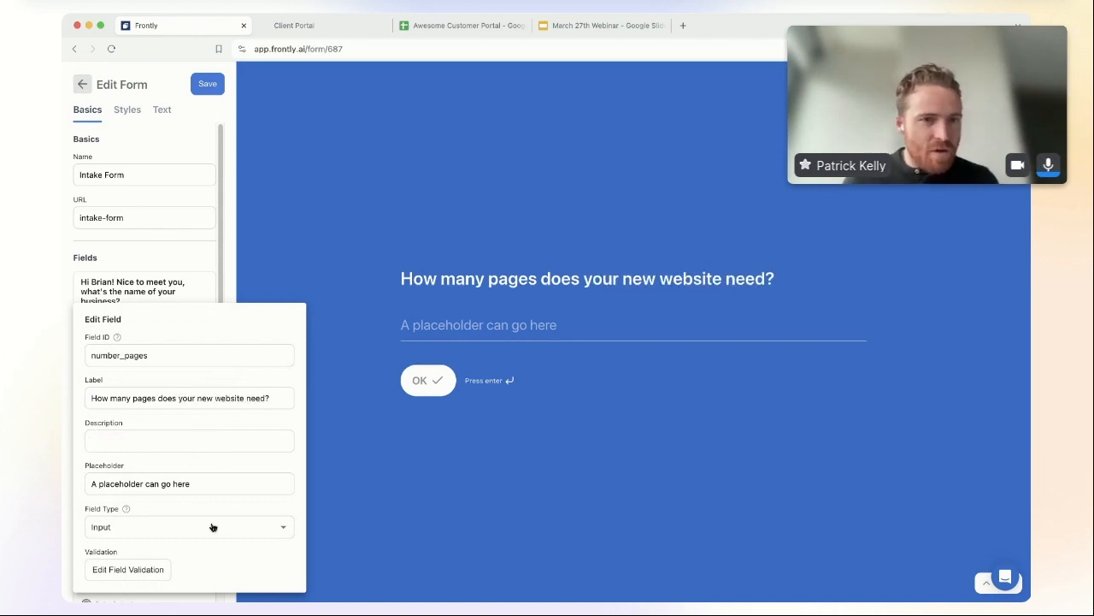
Step: Make number_pages an Options field with ten answer options
left_click(213, 527)
left_click(183, 494)
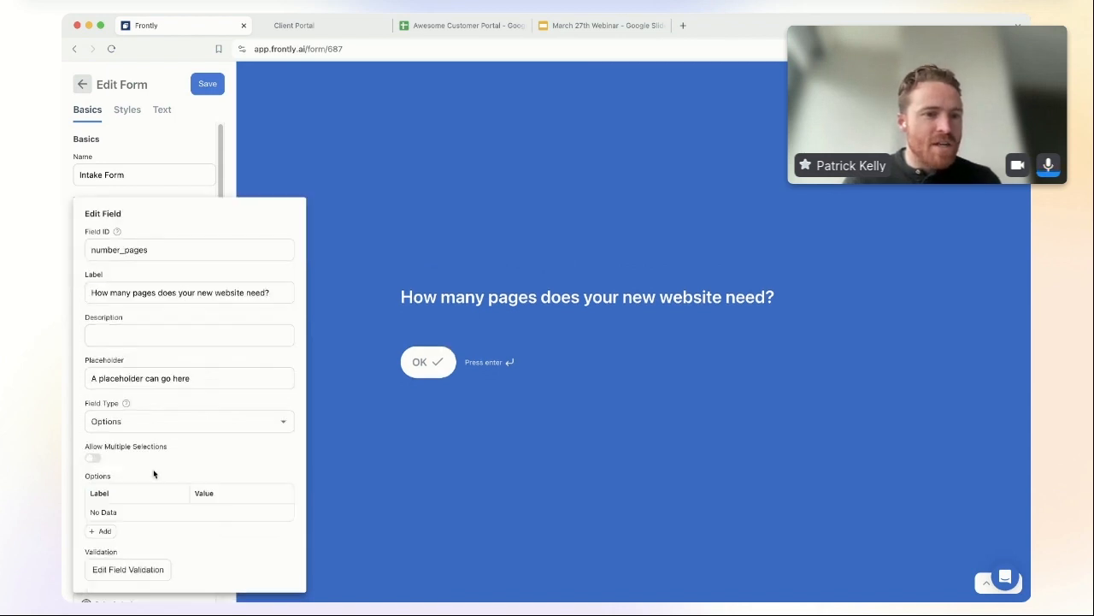
left_click(105, 531)
left_click(106, 531)
left_click(105, 532)
left_click(105, 532)
left_click(105, 531)
left_click(105, 532)
left_click(106, 532)
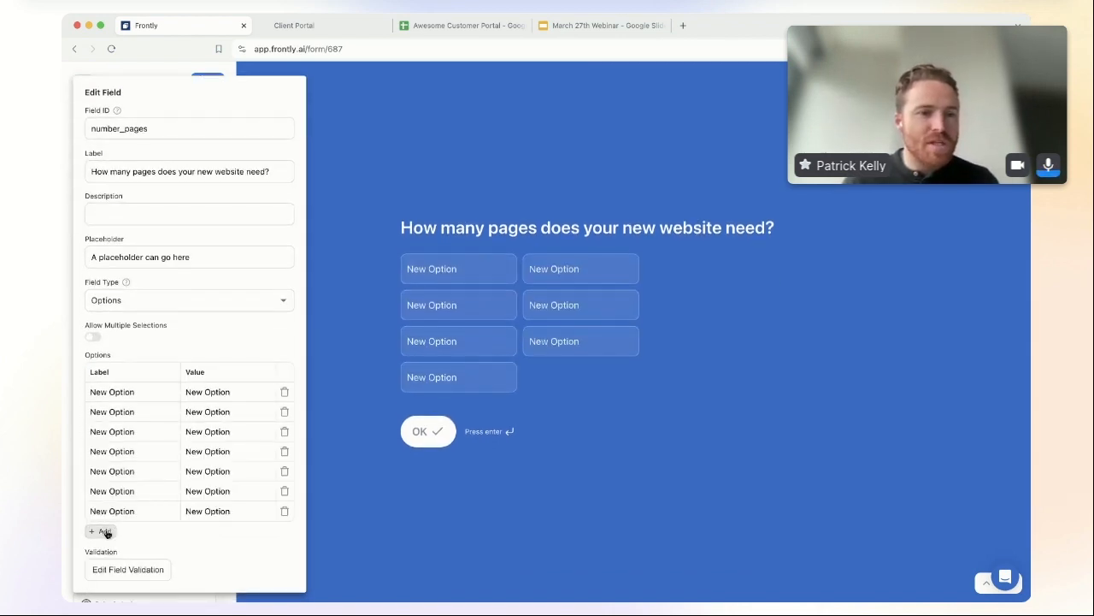
left_click(105, 531)
left_click(105, 545)
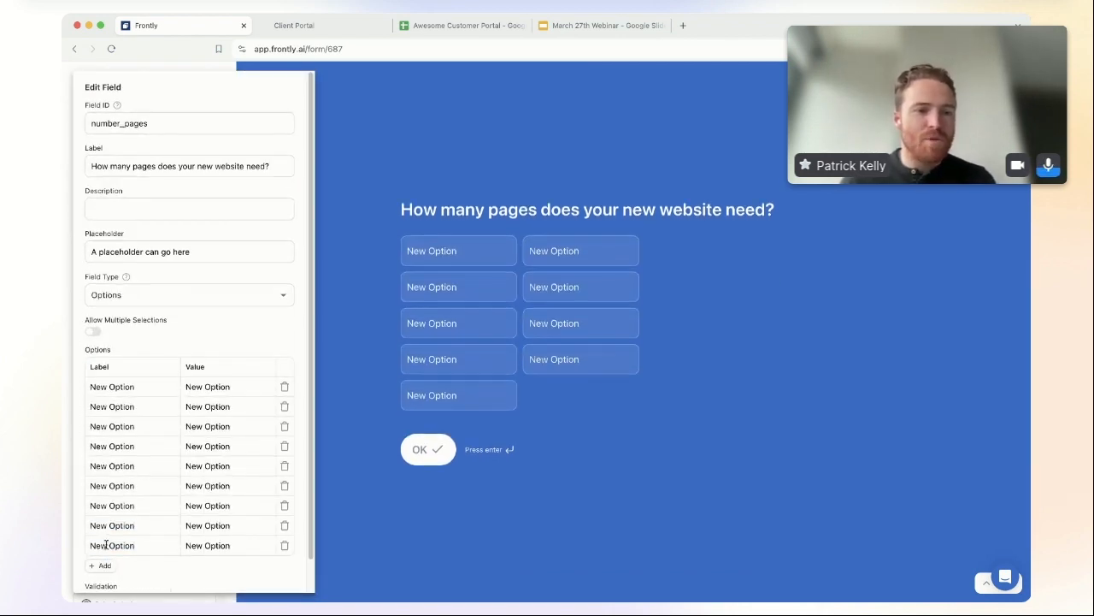
left_click(100, 565)
Step: Label the ten options 1 through 10
triple_click(128, 381)
type("1")
key("Tab")
key("Tab")
type("2")
key("Tab")
key("Tab")
type("3")
key("Tab")
key("Tab")
type("4")
key("Tab")
key("Tab")
type("5")
key("Tab")
key("Tab")
type("6")
key("Tab")
key("Tab")
key("7")
key("Tab")
key("Tab")
key("8")
key("Tab")
key("Tab")
type("9")
Step: Give the ten options the values 1 through 10
key("Tab")
key("Tab")
type("10")
left_click(214, 385)
type("1")
key("Tab")
key("Tab")
type("2")
key("Tab")
key("Tab")
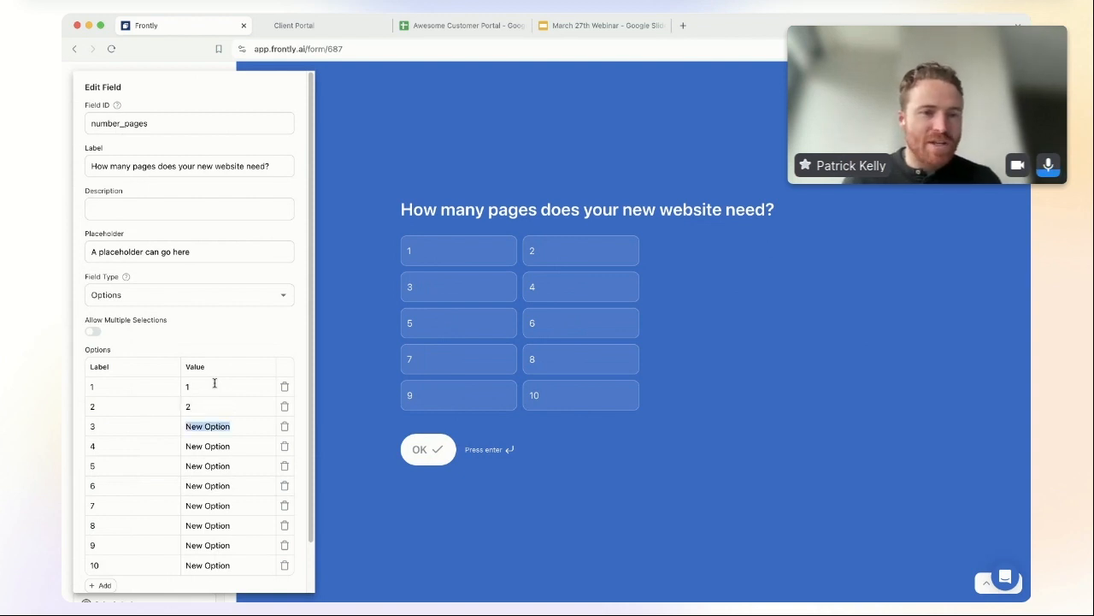
type("3")
key("Tab")
key("Tab")
type("4")
key("Tab")
key("Tab")
type("5")
key("Tab")
key("Tab")
type("6")
key("Tab")
key("Tab")
type("7")
key("Tab")
key("Tab")
type("8")
key("Tab")
key("Tab")
type("9")
key("Tab")
key("Tab")
type("10")
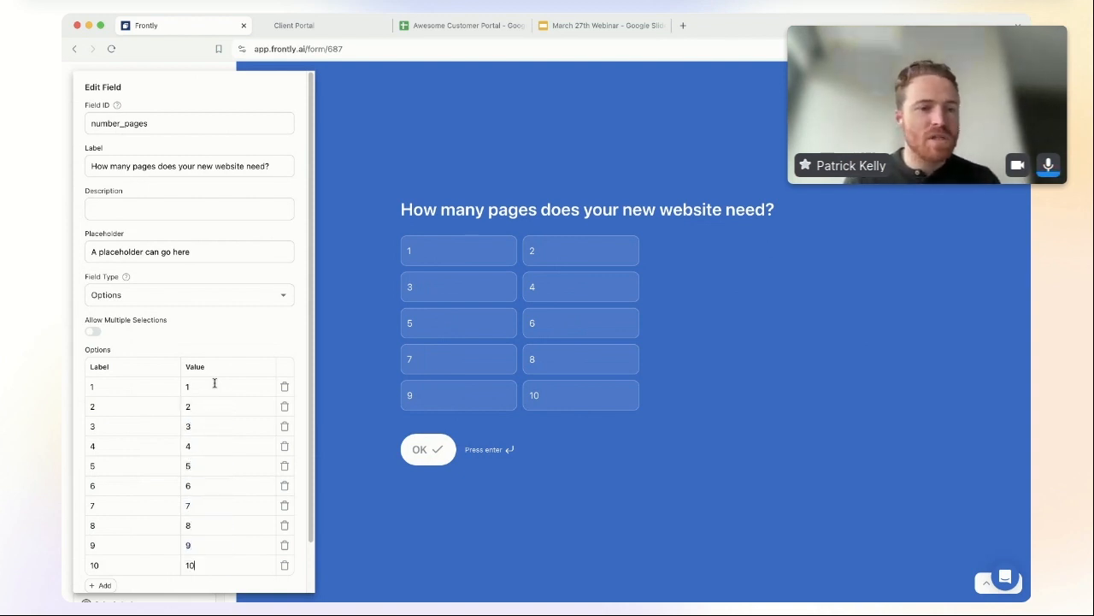
Step: Keep multiple selections off, close the field editor, and add another field to the form
scroll(205, 325, "down", 1)
left_click(96, 276)
left_click(101, 280)
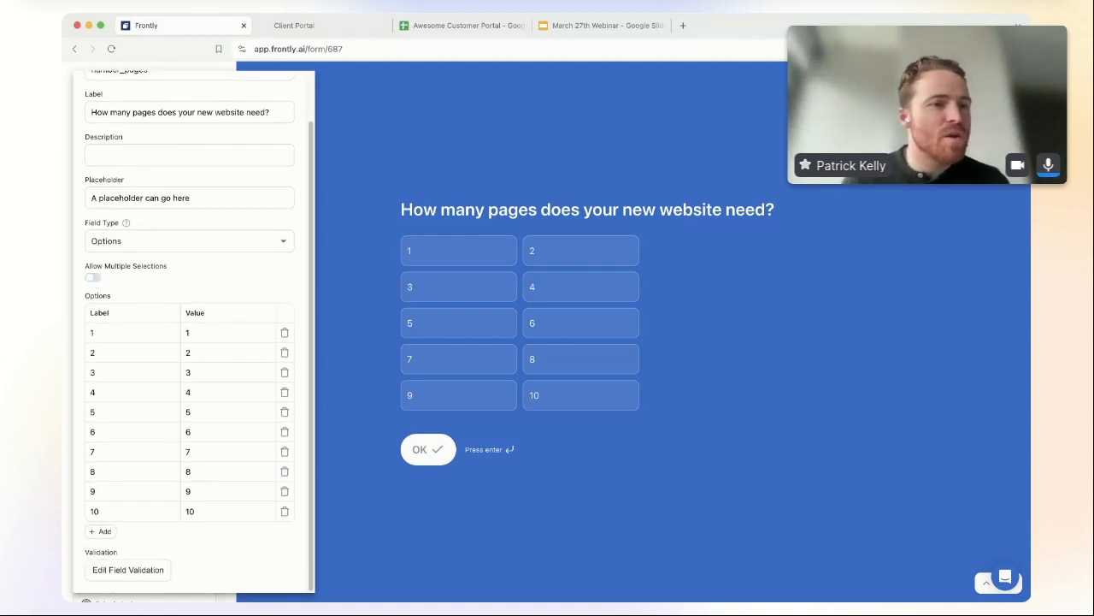
scroll(176, 512, "up", 1)
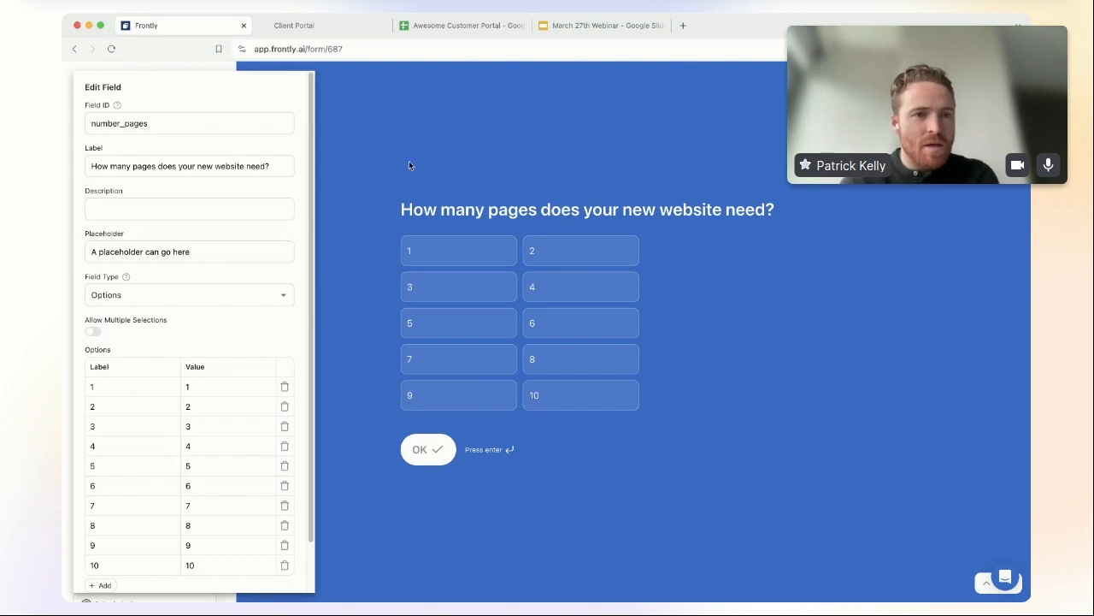
left_click(410, 165)
left_click(102, 419)
Step: Give the new field ID number_images, paste the custom-images question as its label, and clear the description
left_click(147, 422)
left_click(128, 349)
type("number_images")
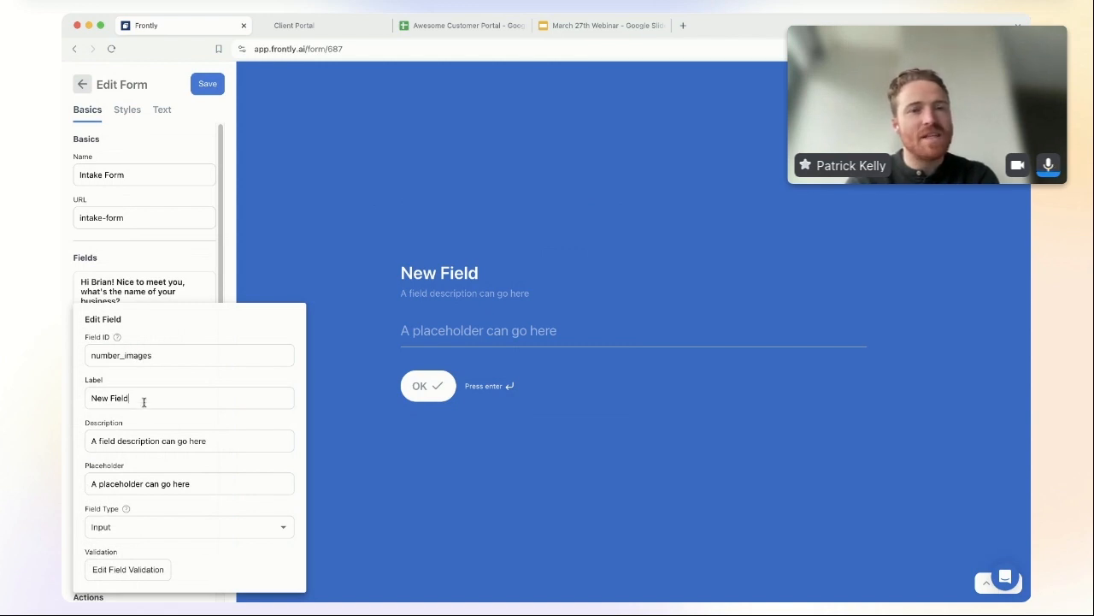
triple_click(143, 399)
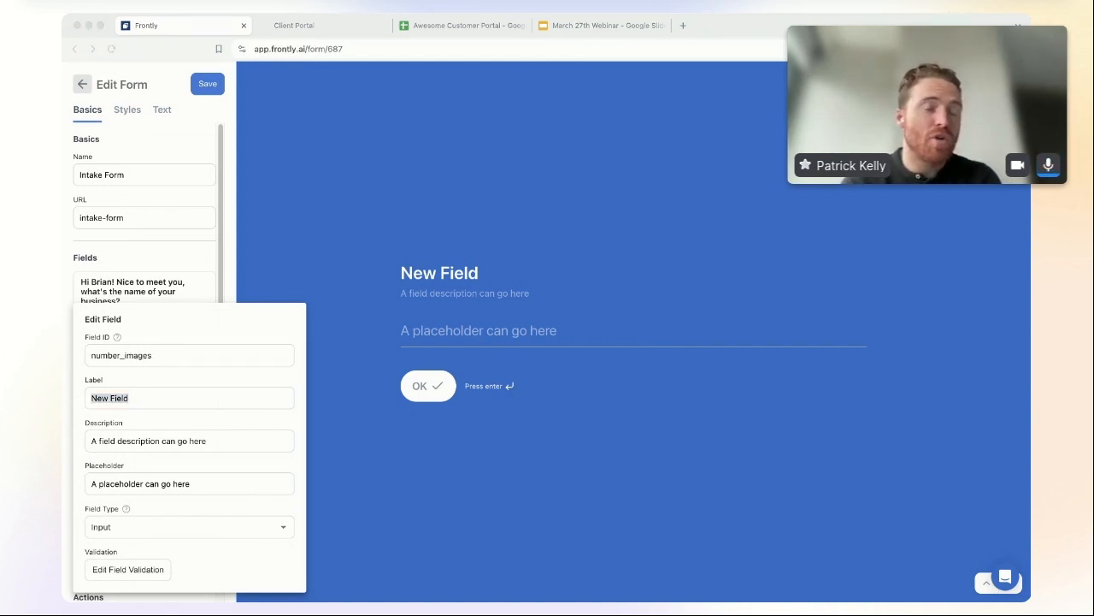
left_click(168, 358)
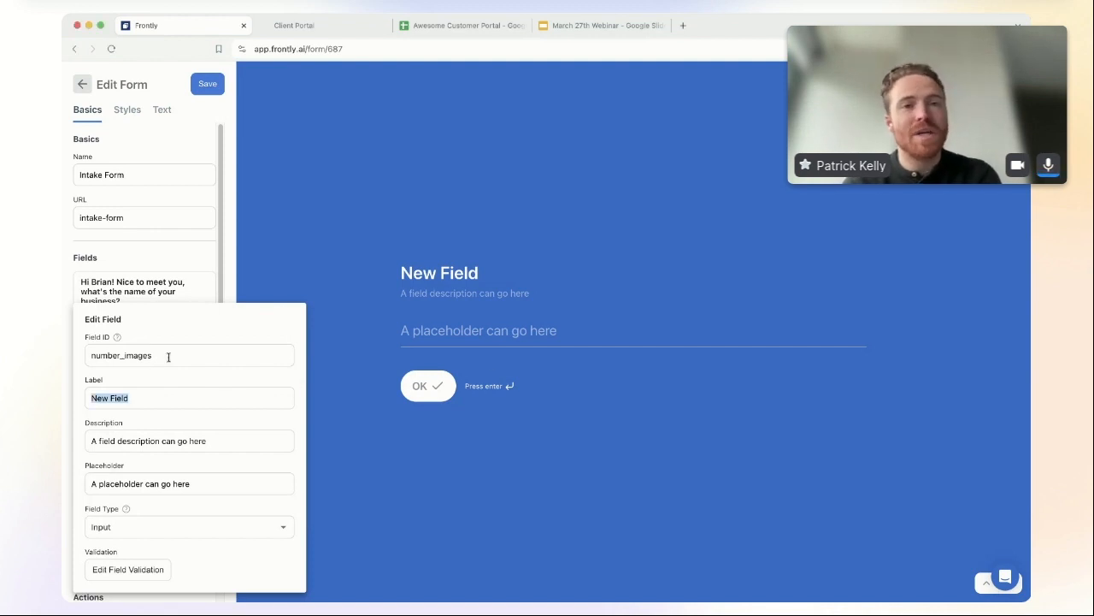
type("How many custom images do you need us to create for your website?")
left_click_drag(232, 440, 62, 445)
key("BackSpace")
left_click_drag(226, 485, 64, 493)
Step: Make number_images an Options field with ten answer options
left_click(142, 526)
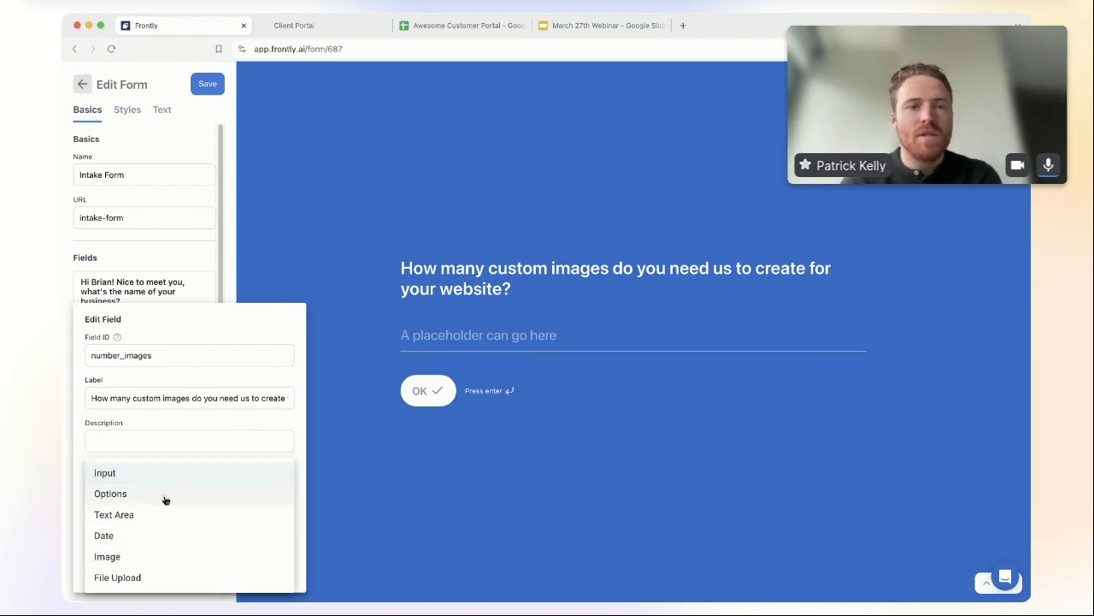
left_click(164, 496)
left_click(98, 533)
left_click(99, 532)
left_click(99, 532)
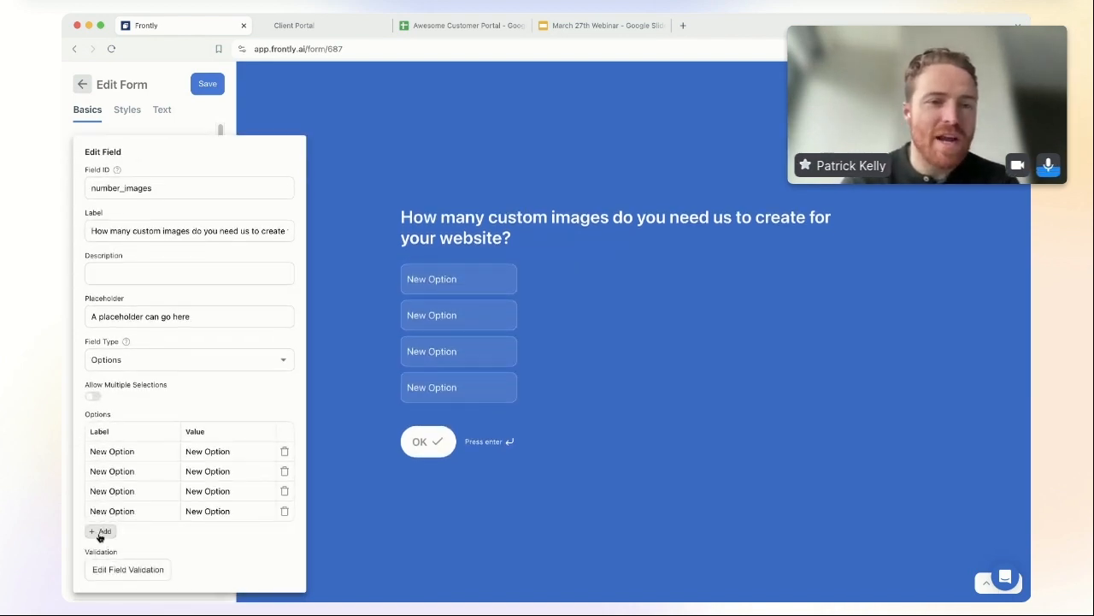
left_click(99, 532)
left_click(99, 532)
left_click(99, 532)
left_click(99, 532)
left_click(99, 535)
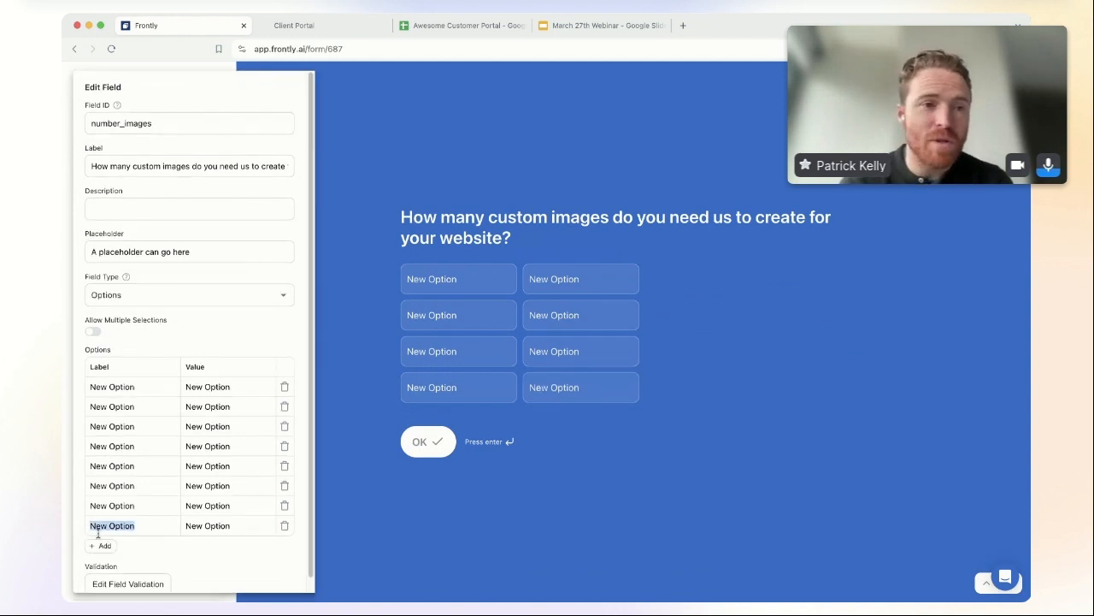
left_click(101, 545)
left_click(100, 563)
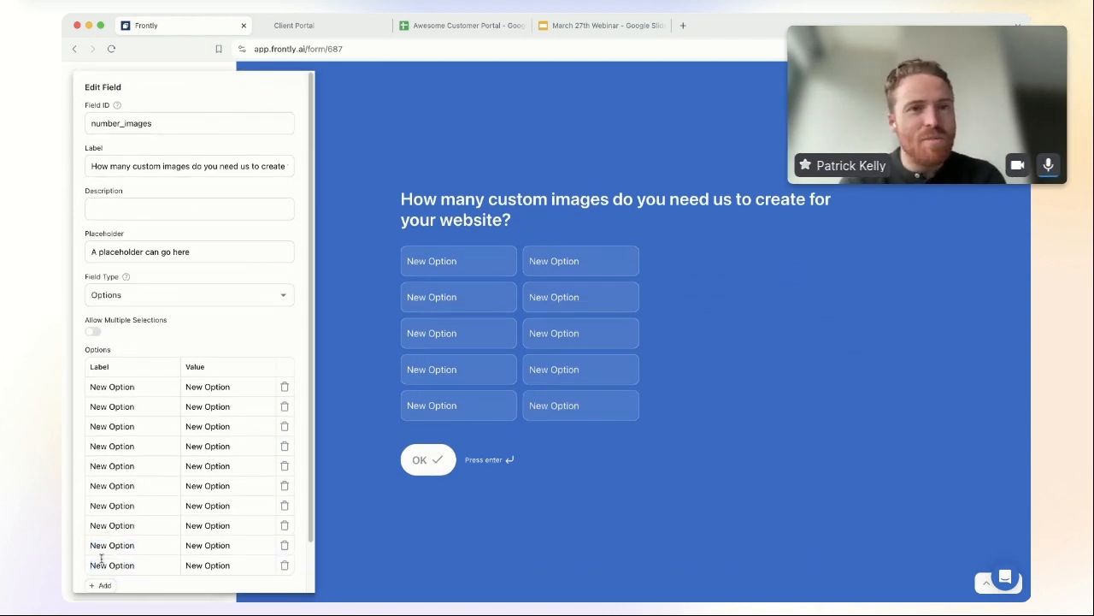
Step: Label the ten options 1 through 10
triple_click(117, 387)
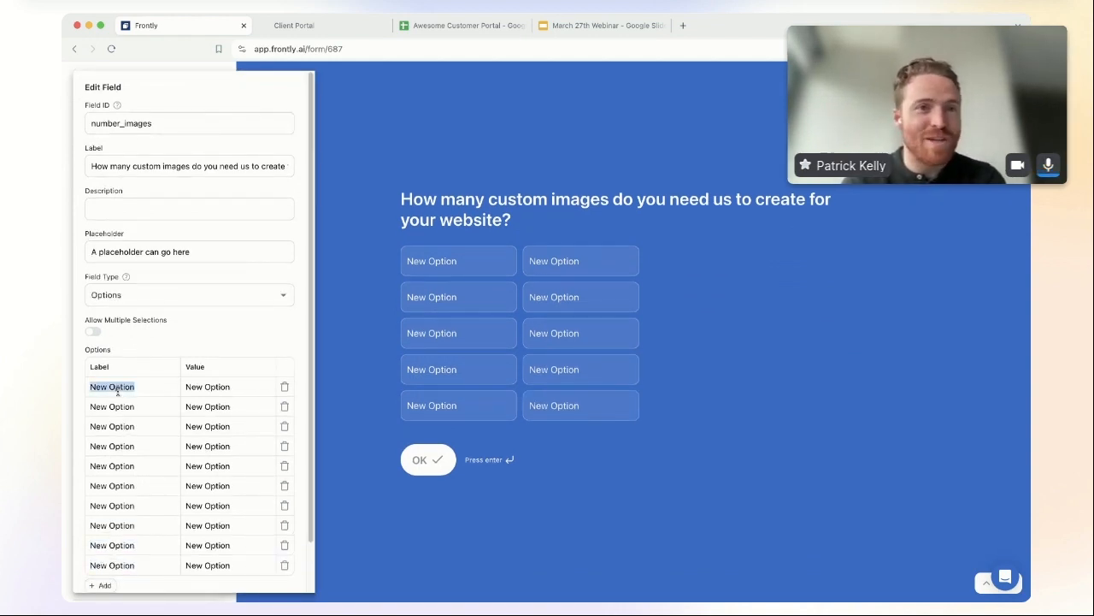
type("1")
key("Tab")
type("2")
key("Tab")
type("3")
key("Tab")
type("4\t5")
key("Tab")
type("6")
key("Tab")
type("7")
key("Tab")
type("8")
key("Tab")
type("9\t10")
Step: Set the ten option values to 1 through 10
triple_click(218, 386)
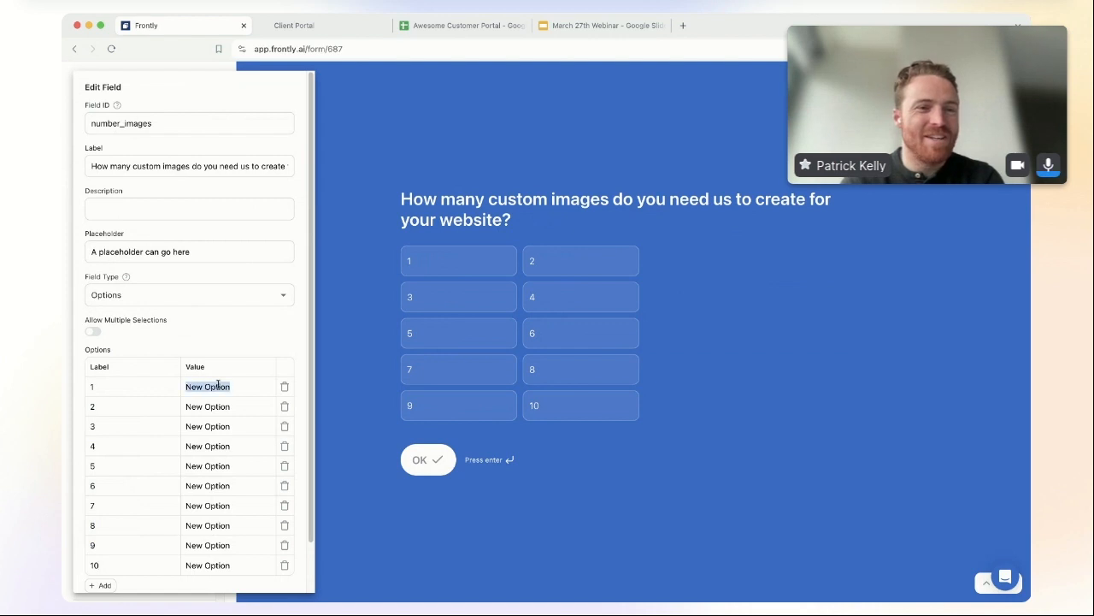
type("1")
key("Tab")
type("2")
key("Tab")
type("3")
key("Tab")
type("4")
key("Tab")
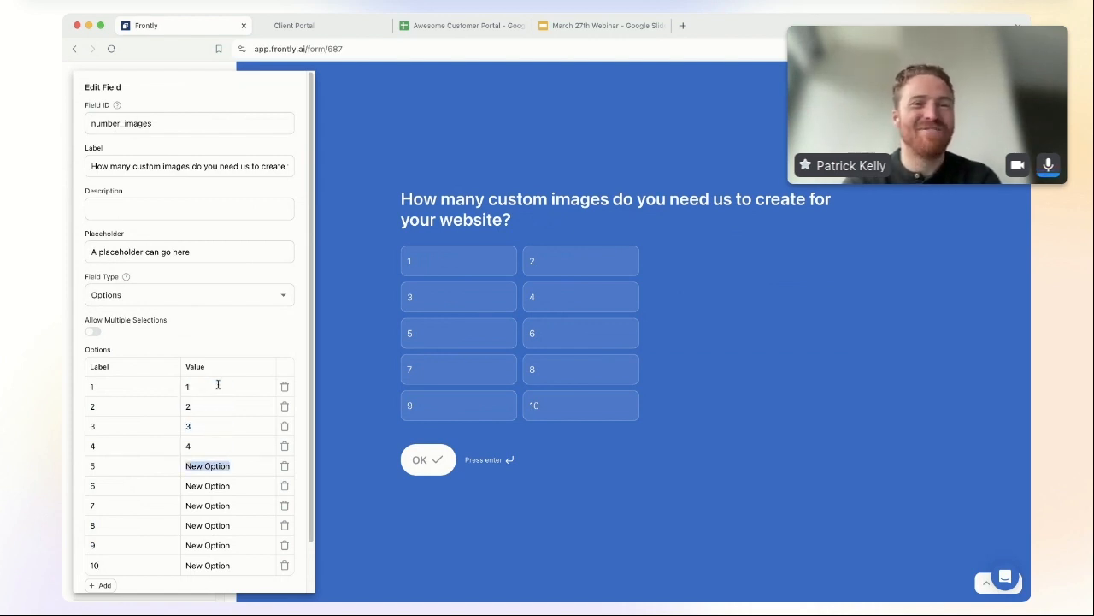
type("5")
key("Tab")
type("6")
key("Tab")
type("7")
key("Tab")
type("8\t9")
key("Tab")
type("10")
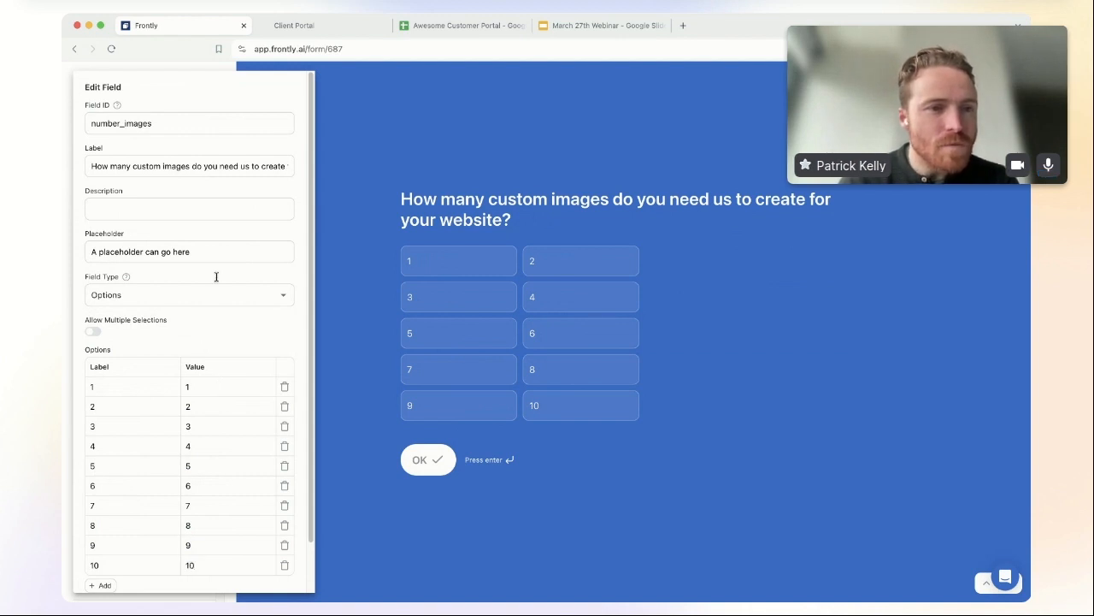
Step: Close the field editor, then add a fifth, blank field to the Intake Form and open it
scroll(238, 351, "down", 2)
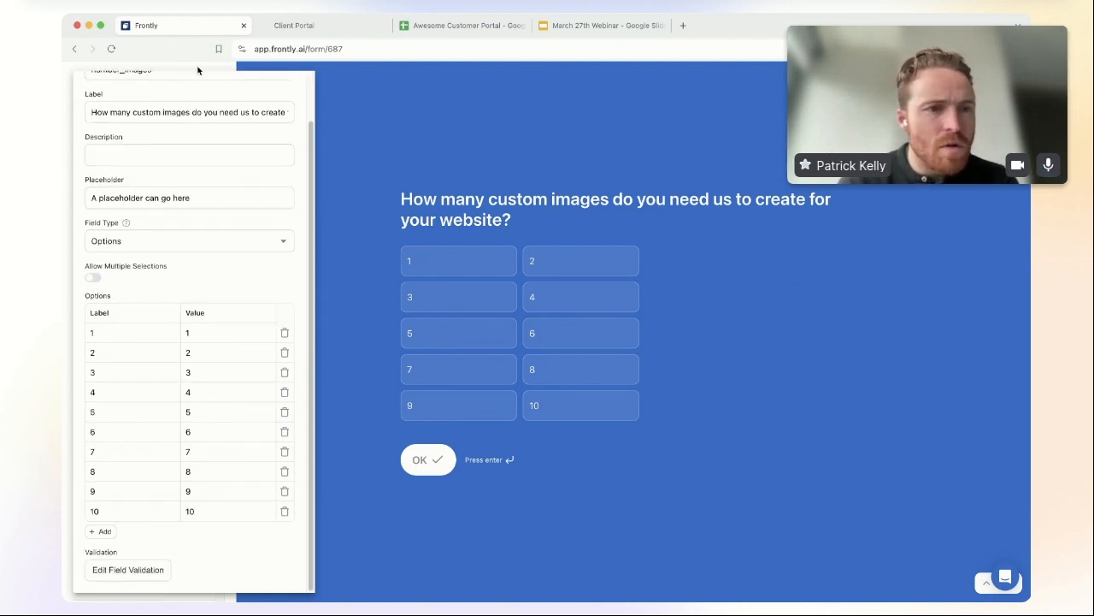
left_click(183, 67)
left_click(109, 465)
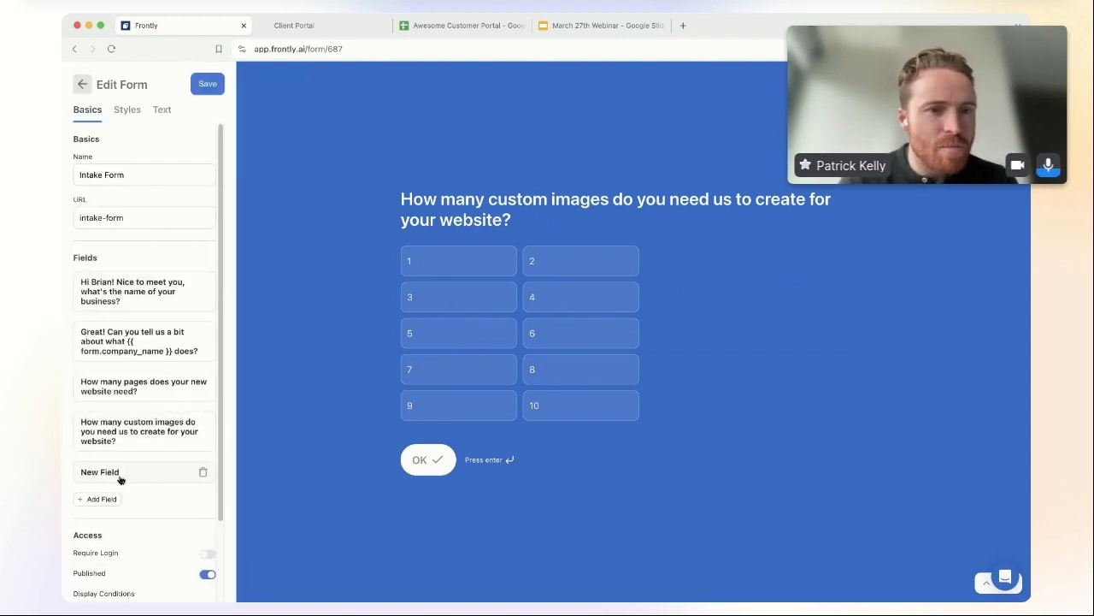
left_click(117, 473)
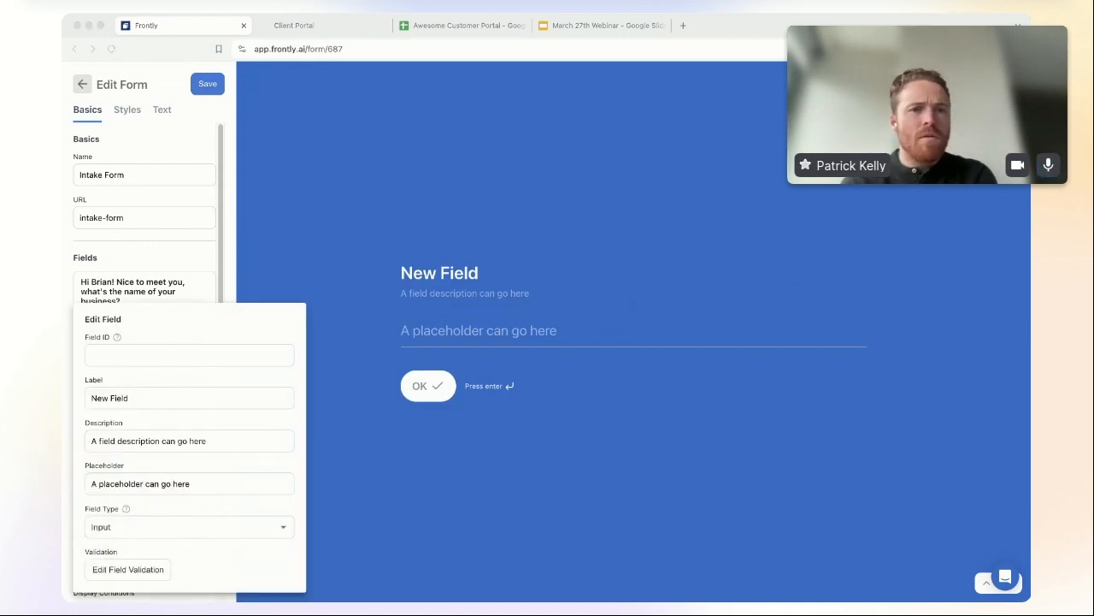
Step: Make the custom-features question the field's Label, with Field ID requirements and type Options
left_click(156, 357)
key("super+v")
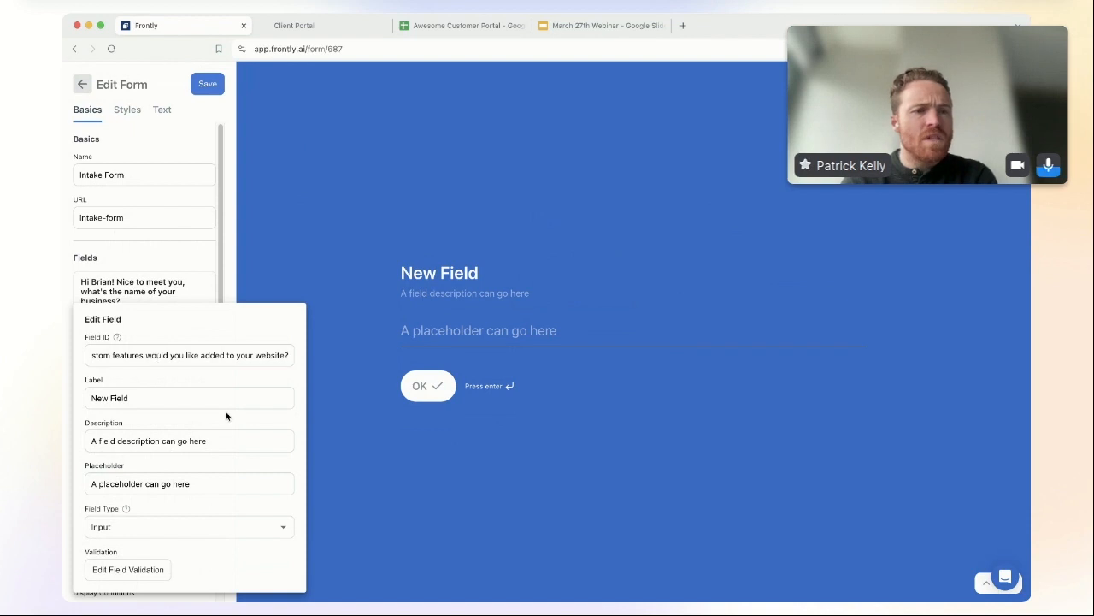
left_click_drag(150, 398, 61, 398)
key("BackSpace")
double_click(139, 355)
key("super+a")
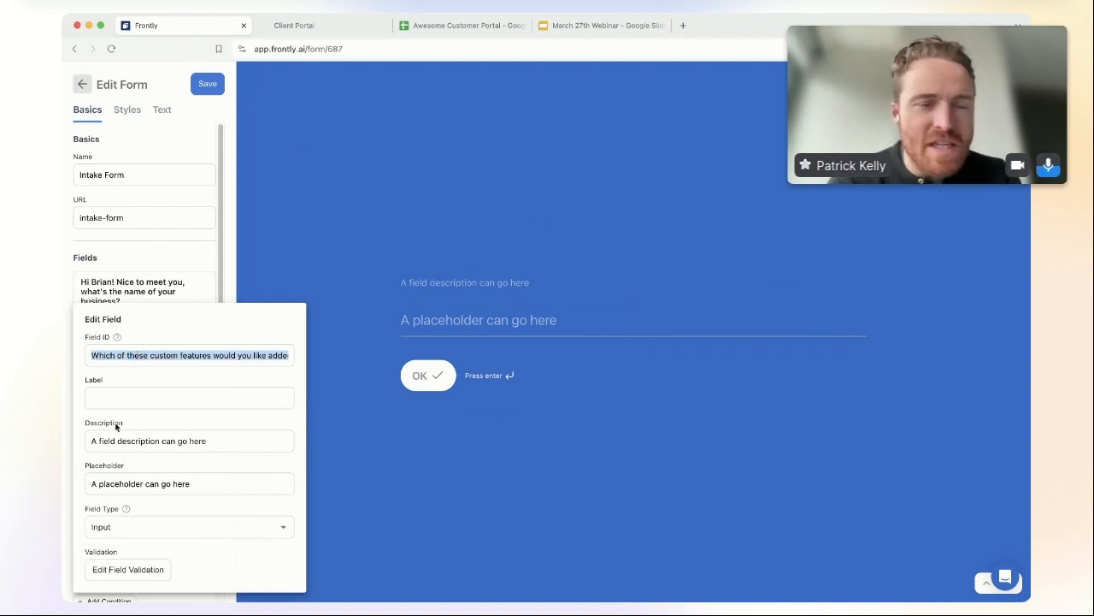
key("super+x")
left_click(120, 394)
key("super+v")
left_click(125, 352)
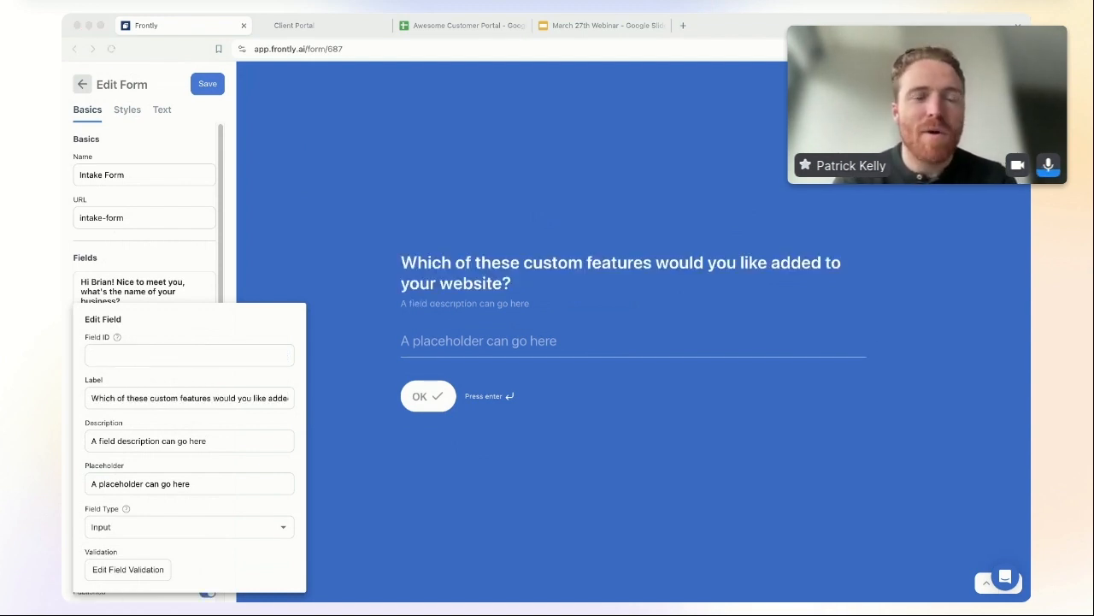
type("requirements")
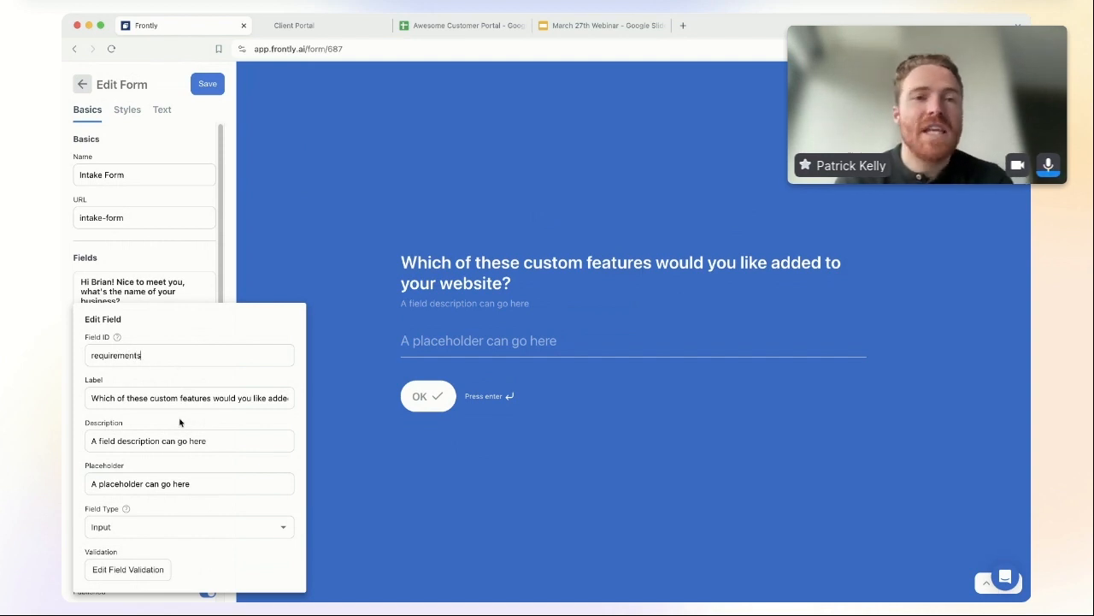
left_click(129, 530)
left_click(152, 500)
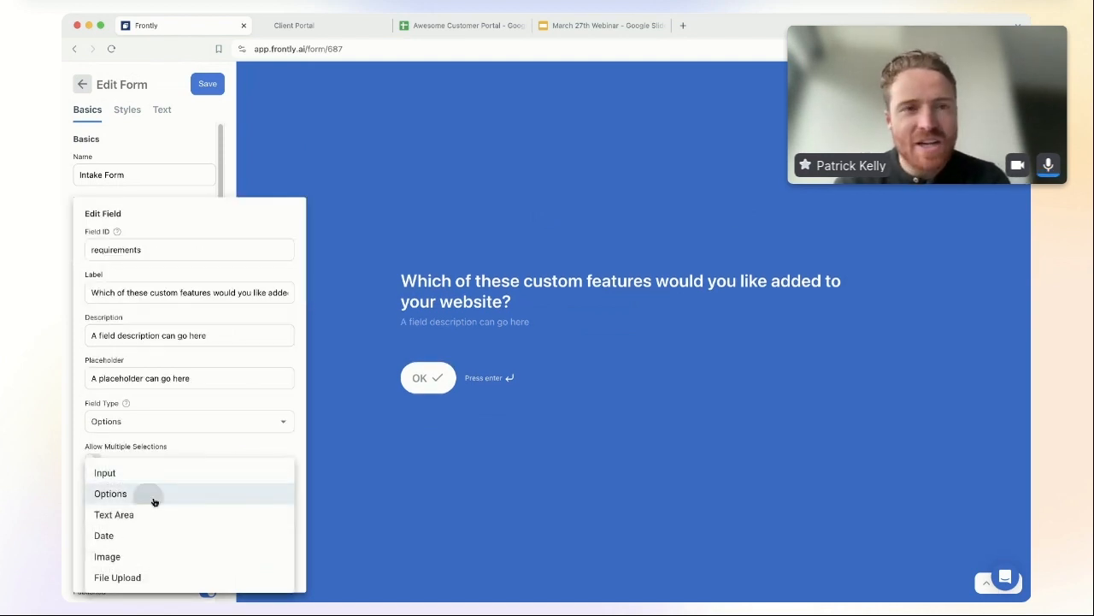
Step: Add six options: Live Chat, Quote Cal, Social Media Setup, SEO Optimization, Blog CMS, File Uploads
left_click(100, 529)
left_click(101, 531)
left_click(101, 531)
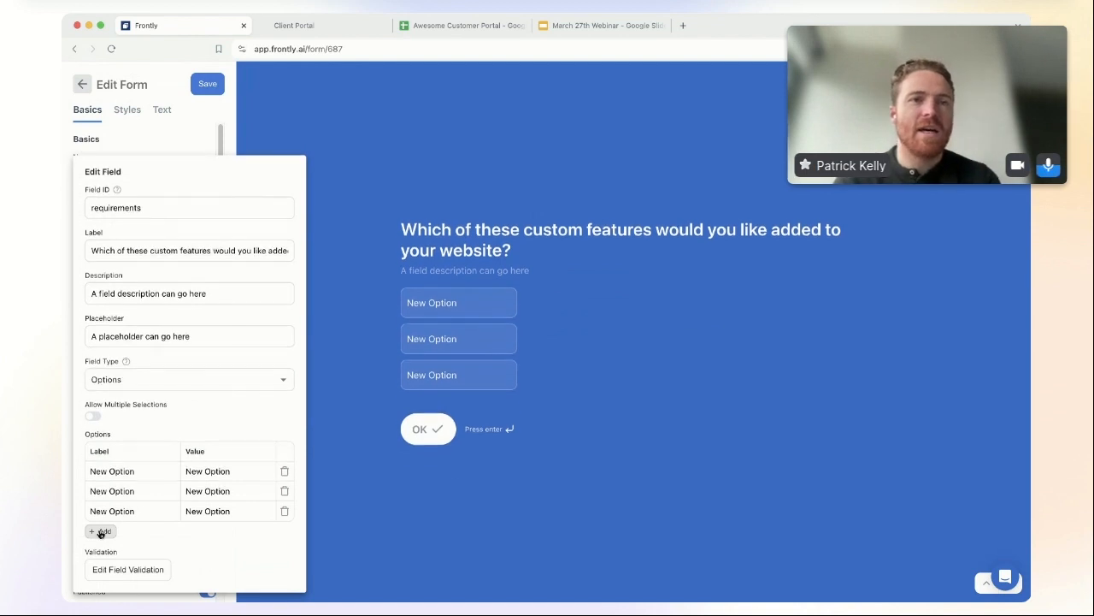
left_click(101, 531)
left_click(100, 531)
left_click(101, 531)
triple_click(134, 408)
type("Live Chat")
triple_click(141, 436)
type("Quote Calculator")
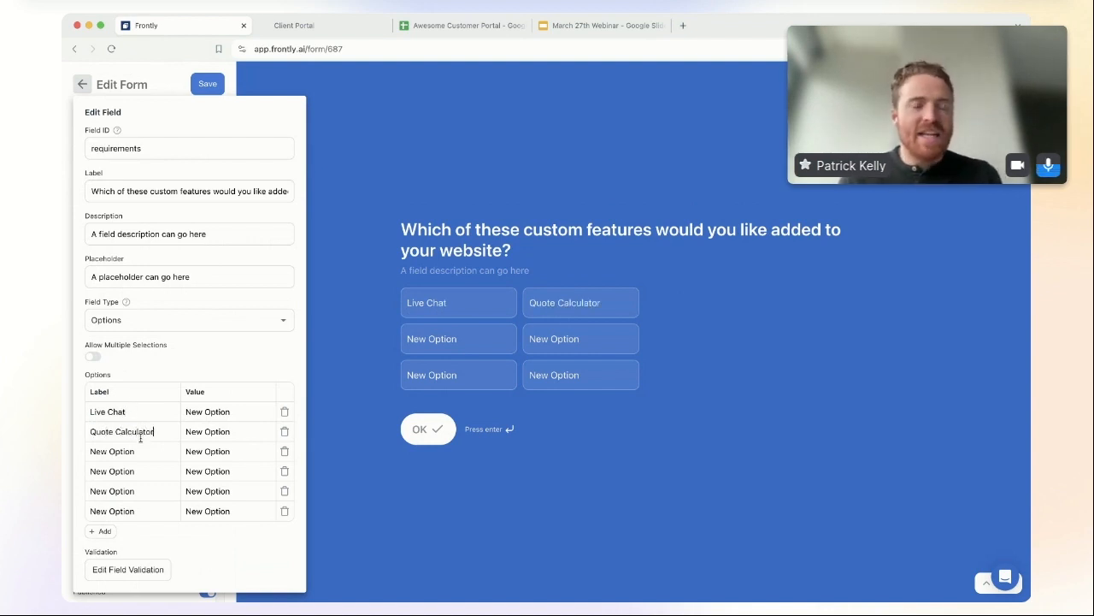
triple_click(128, 451)
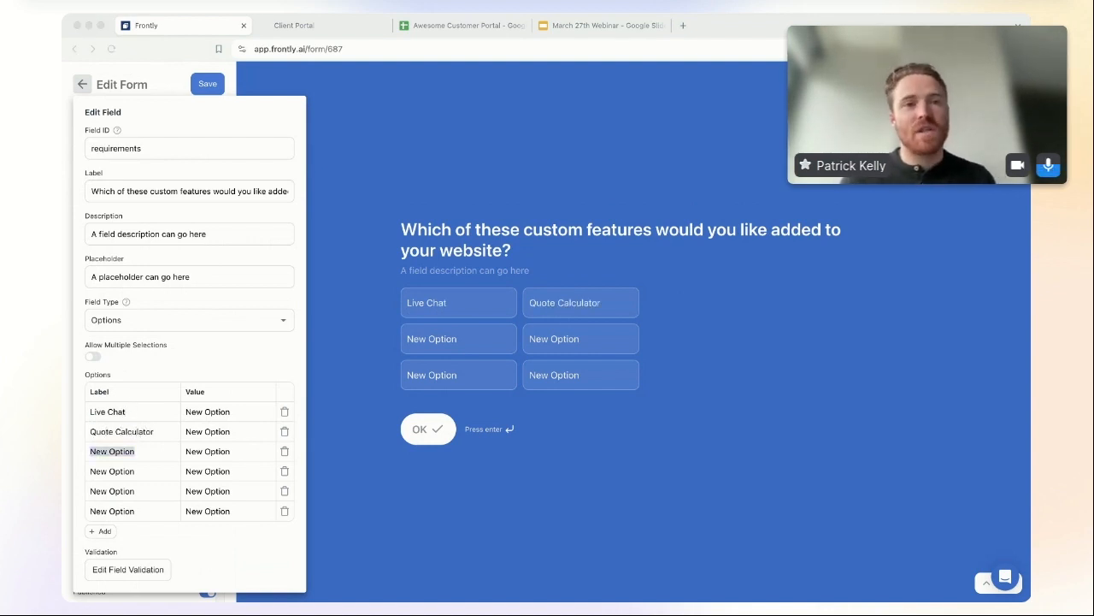
type("Social Media Setup")
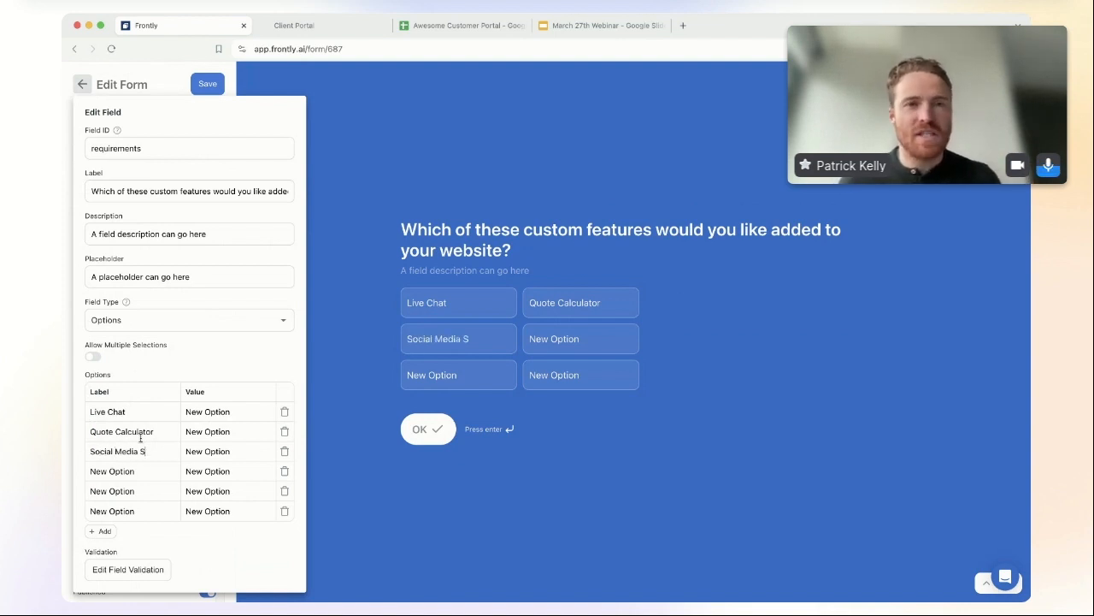
key("Tab")
type("S")
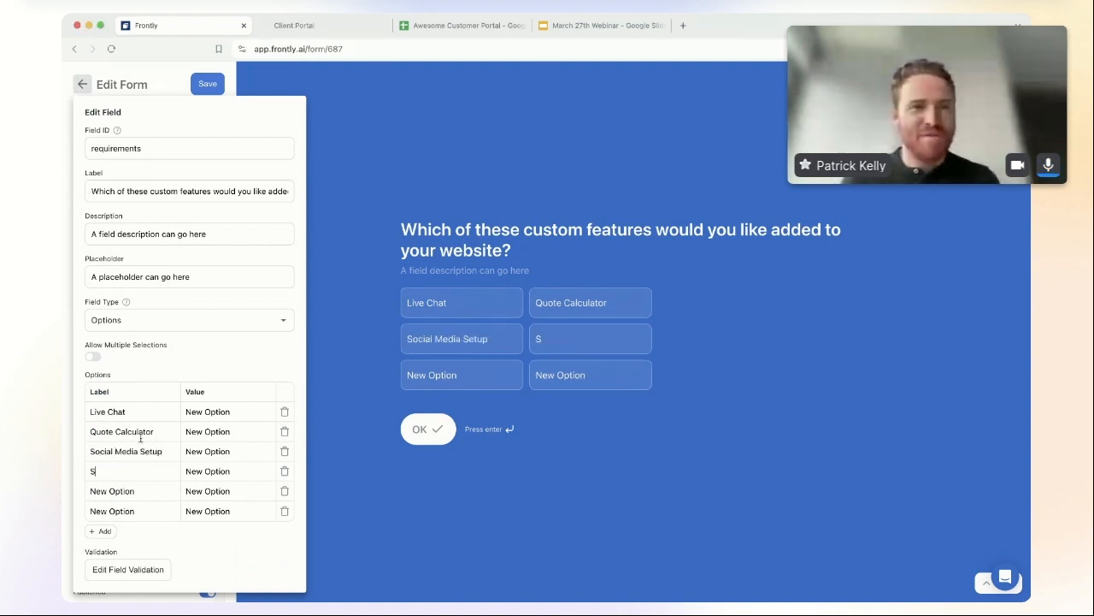
type("EO Optimization")
key("Tab")
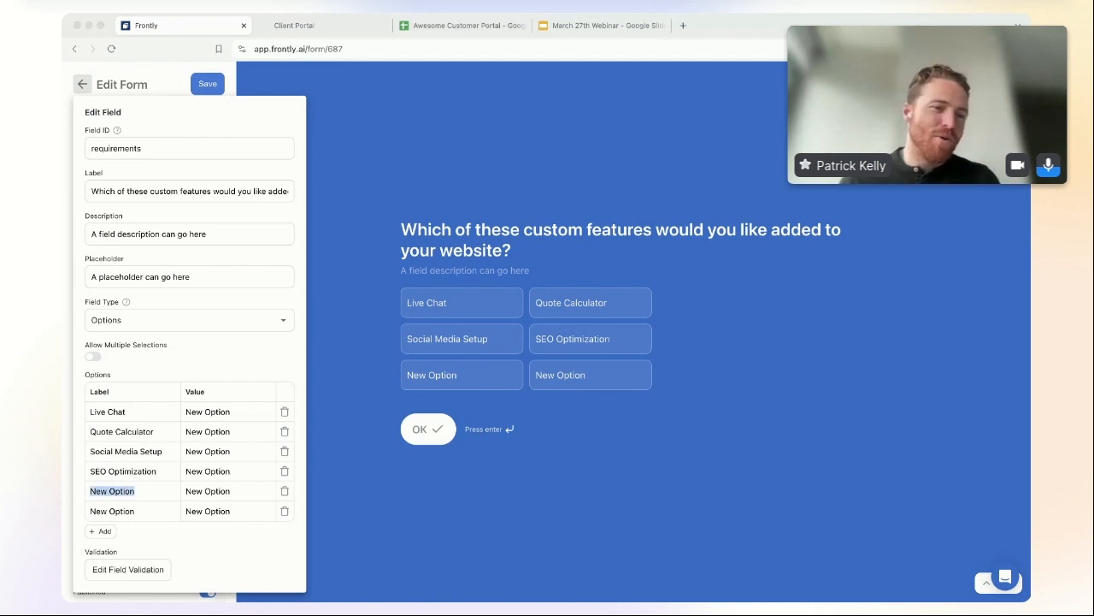
type("Blog CMS")
key("Tab")
type("File Uploads")
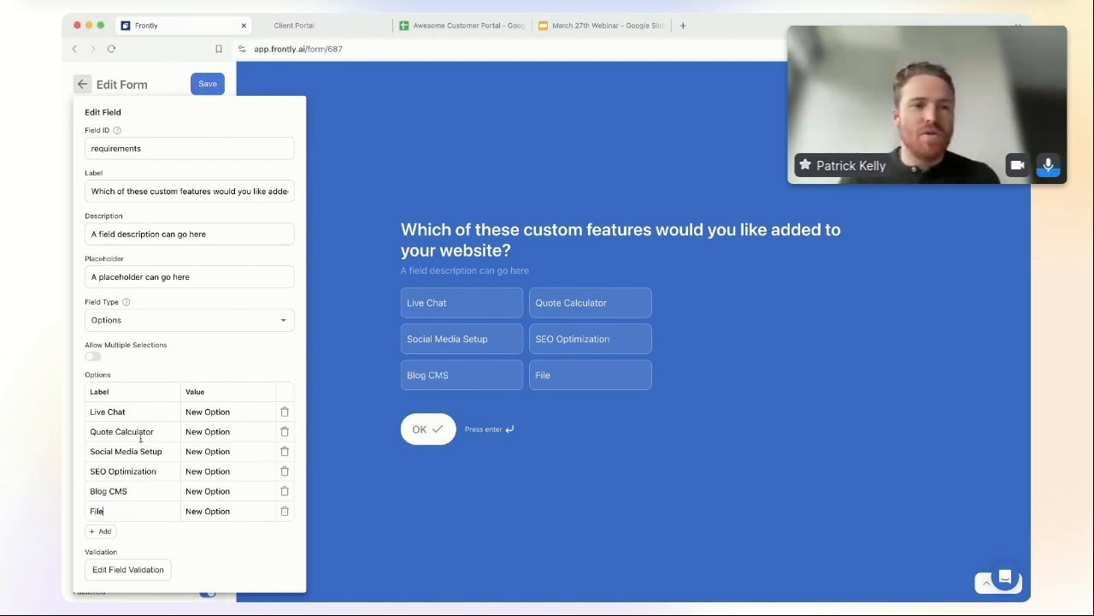
Step: Give the options short values: c, quote, social, seo, cms and upload
key("Tab")
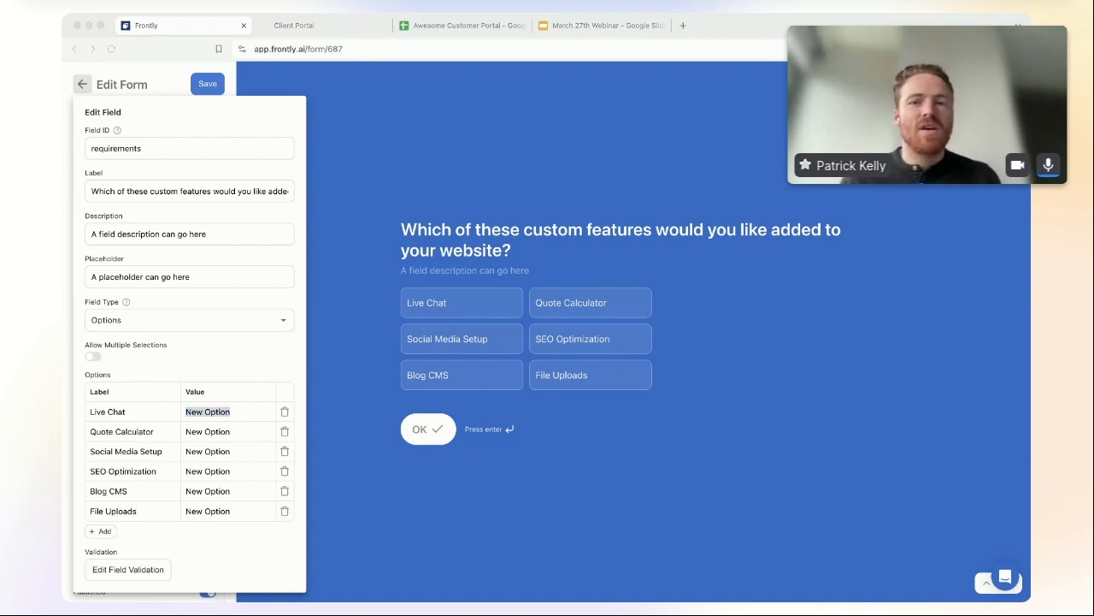
type("c")
type("wuote")
key("BackSpace")
key("BackSpace")
key("BackSpace")
key("BackSpace")
key("BackSpace")
type("quote")
key("Tab")
type("social")
key("Tab")
type("seo")
key("Tab")
type("cms")
key("Tab")
type("upload")
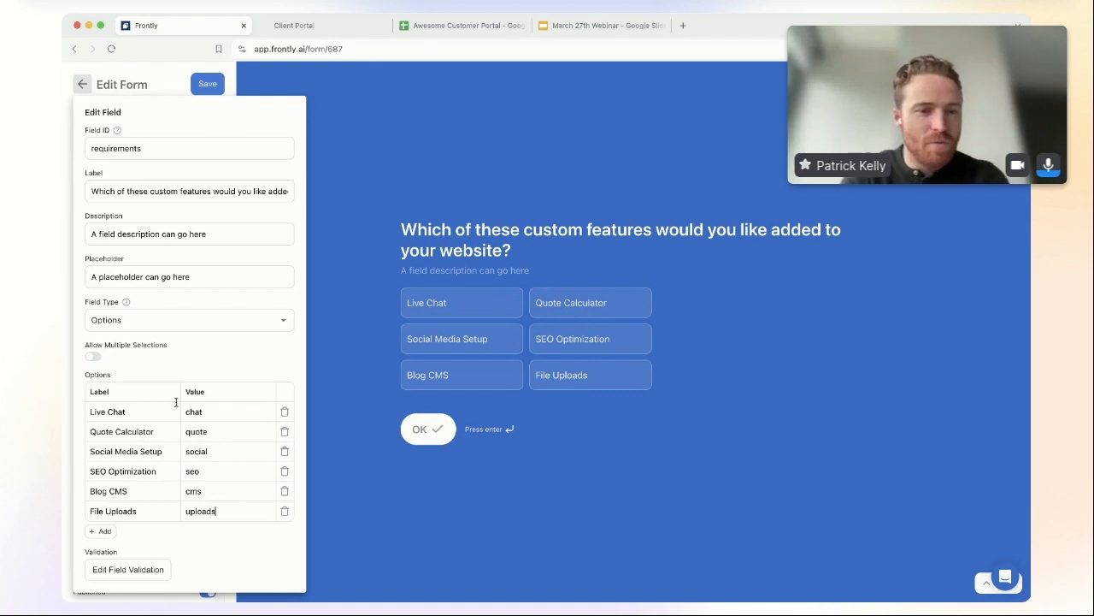
Step: Close the field editor and save the Intake Form
left_click(161, 73)
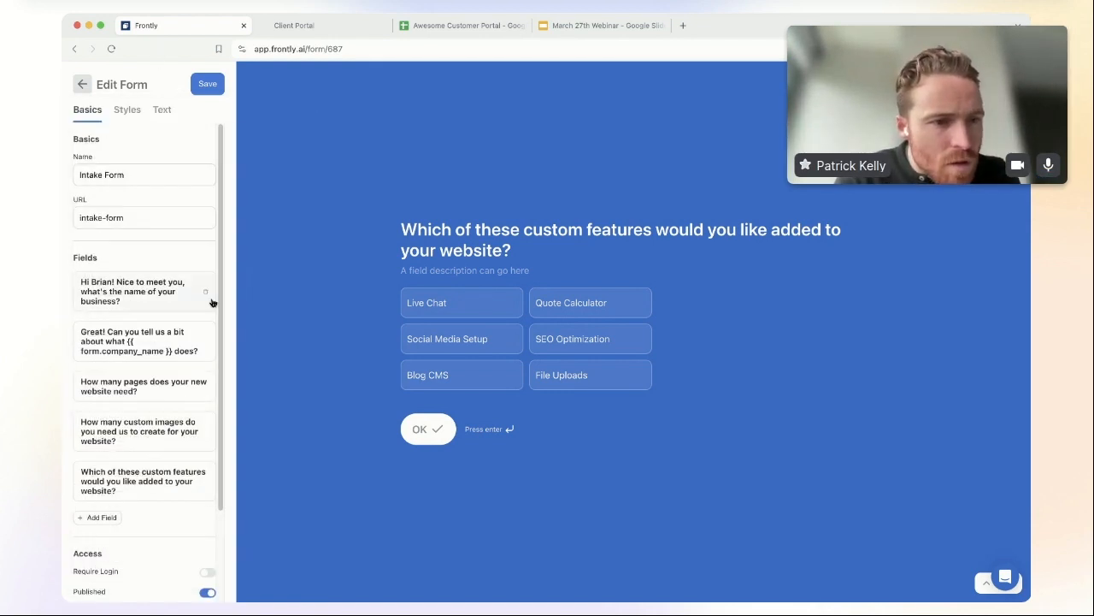
scroll(154, 453, "down", 3)
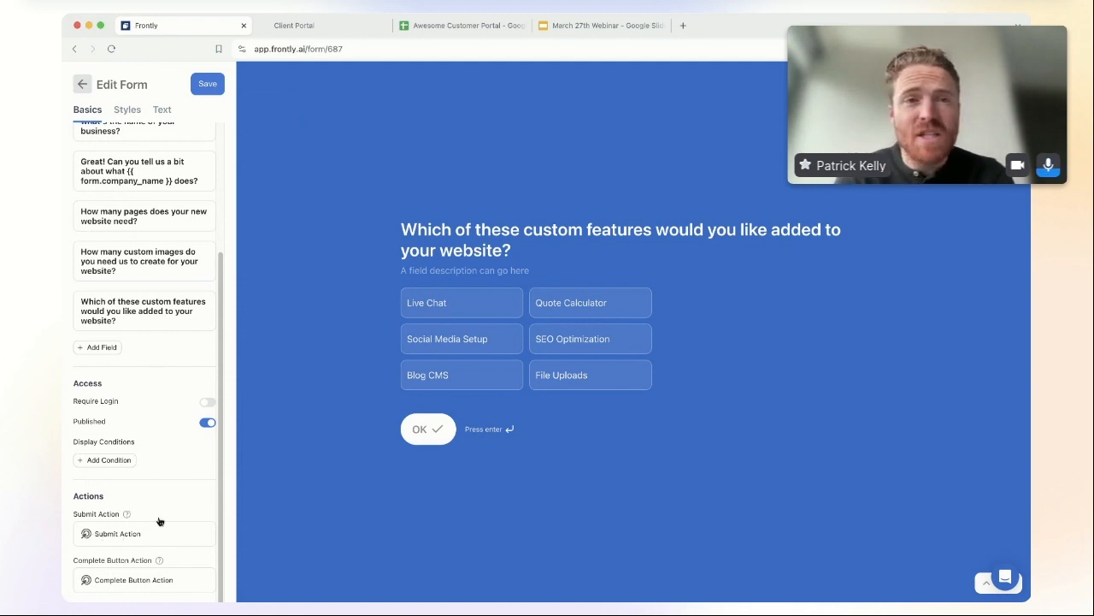
scroll(150, 420, "up", 4)
left_click(208, 83)
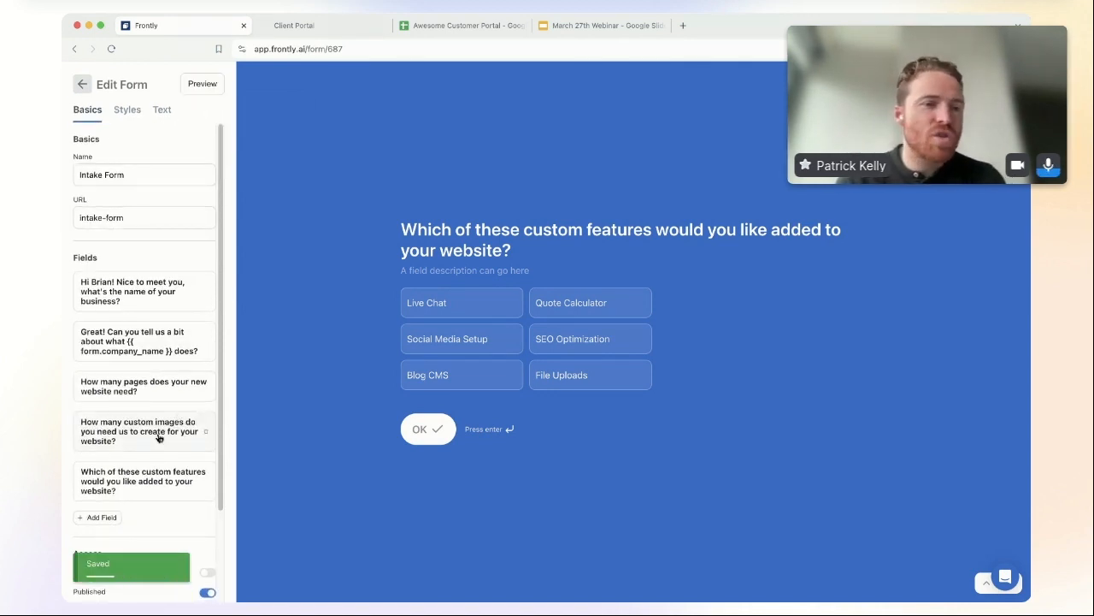
Step: Open the form's Submit Action workflow editor from the Actions section
scroll(158, 436, "down", 5)
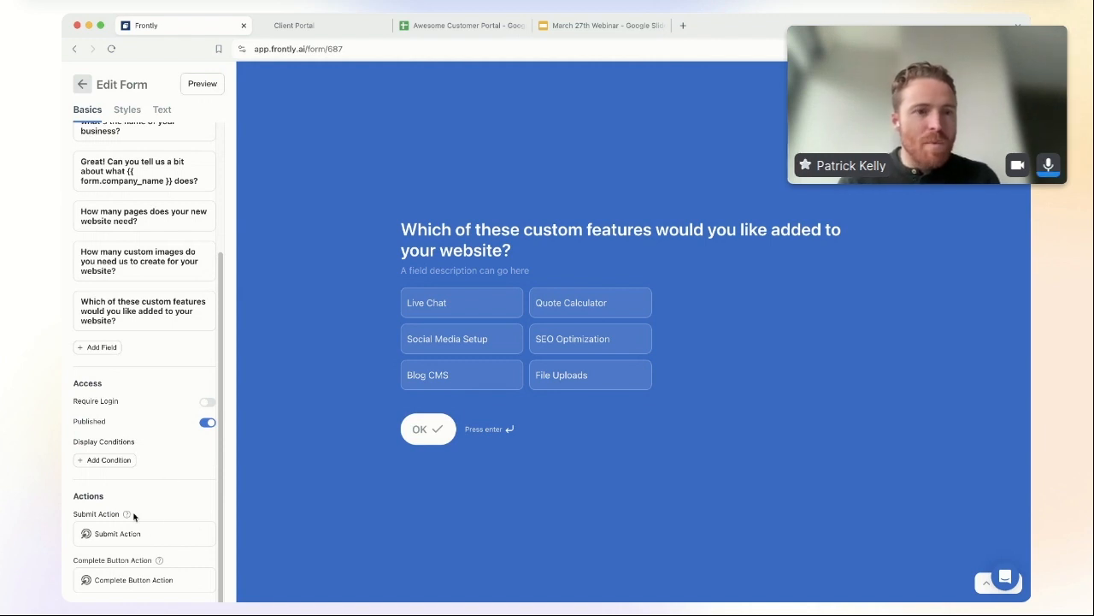
left_click(143, 535)
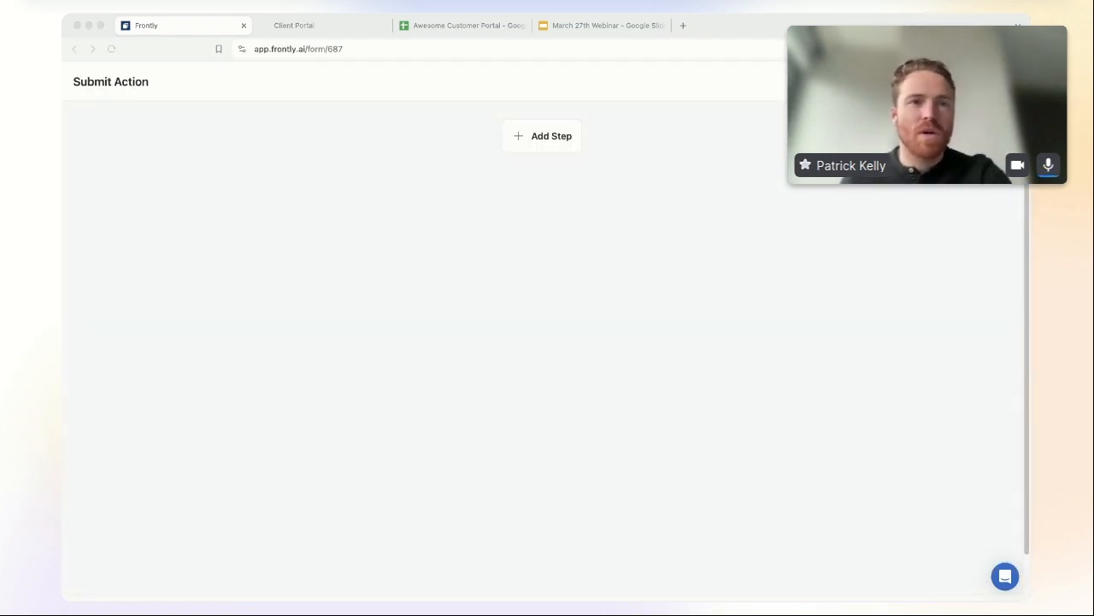
left_click(565, 332)
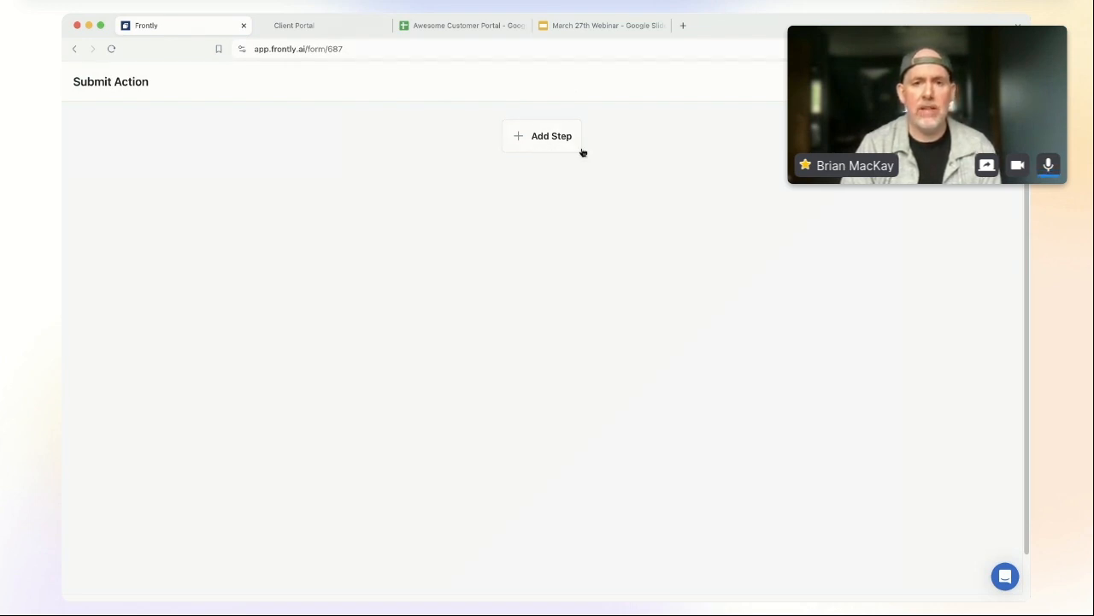
Step: Add a first submit-action step of type Update Active User
left_click(556, 141)
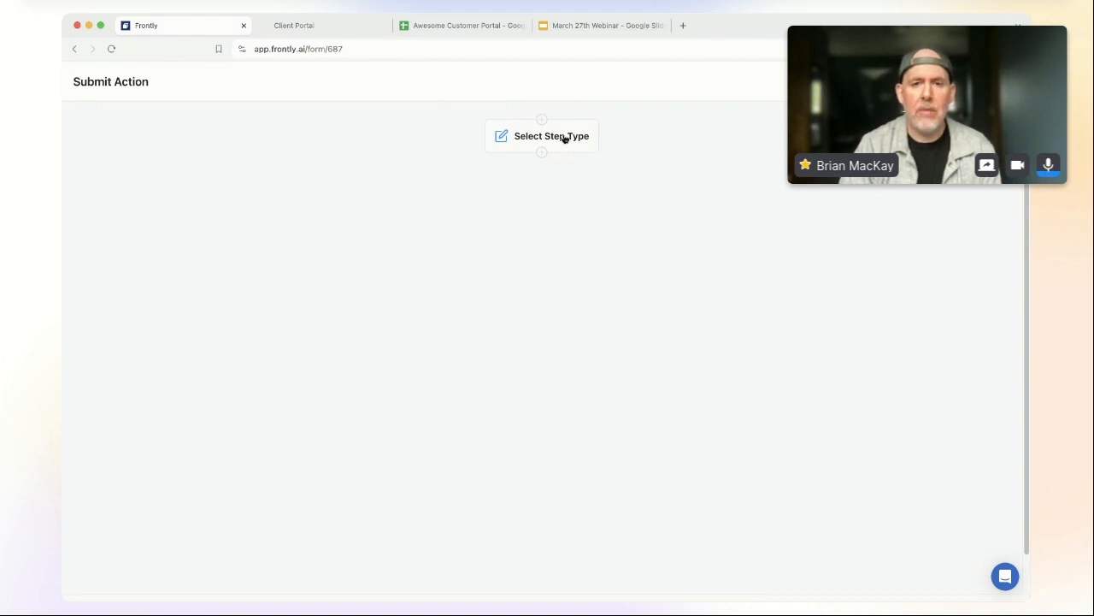
left_click(567, 137)
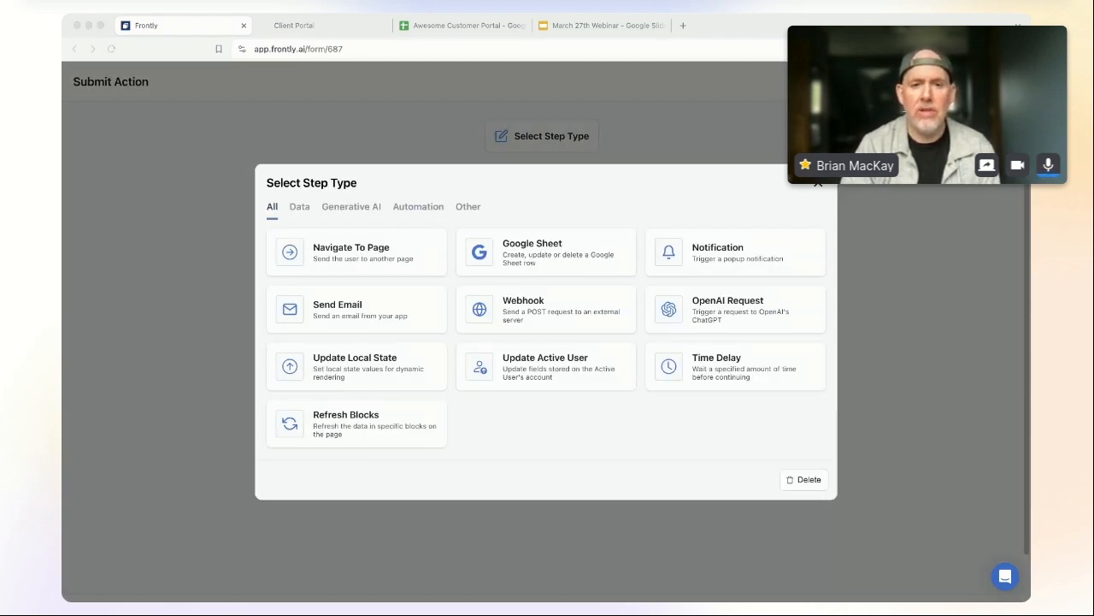
left_click(465, 226)
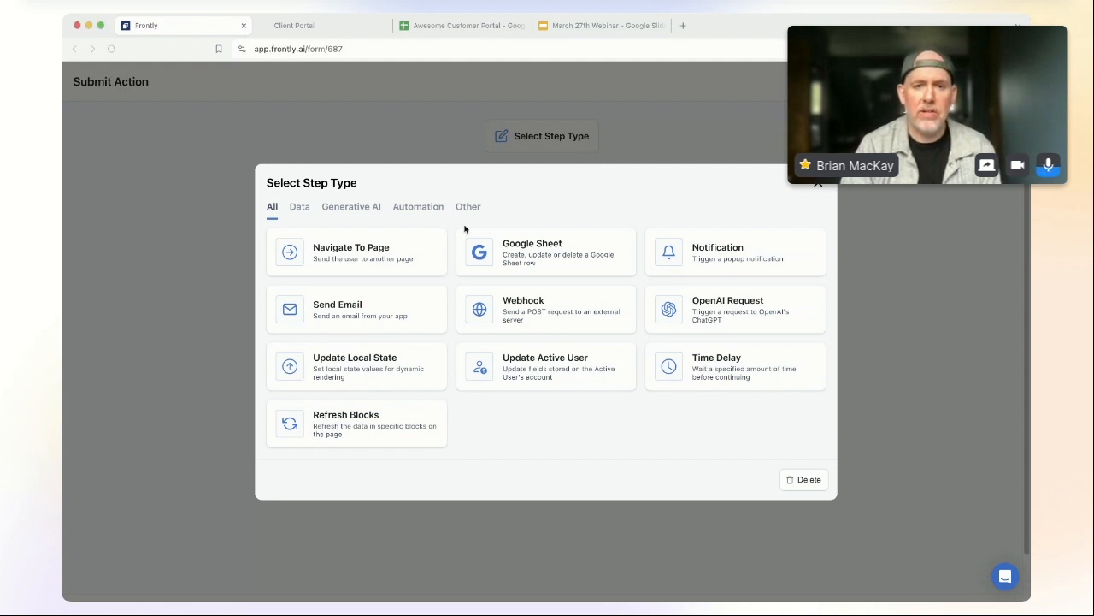
left_click(562, 372)
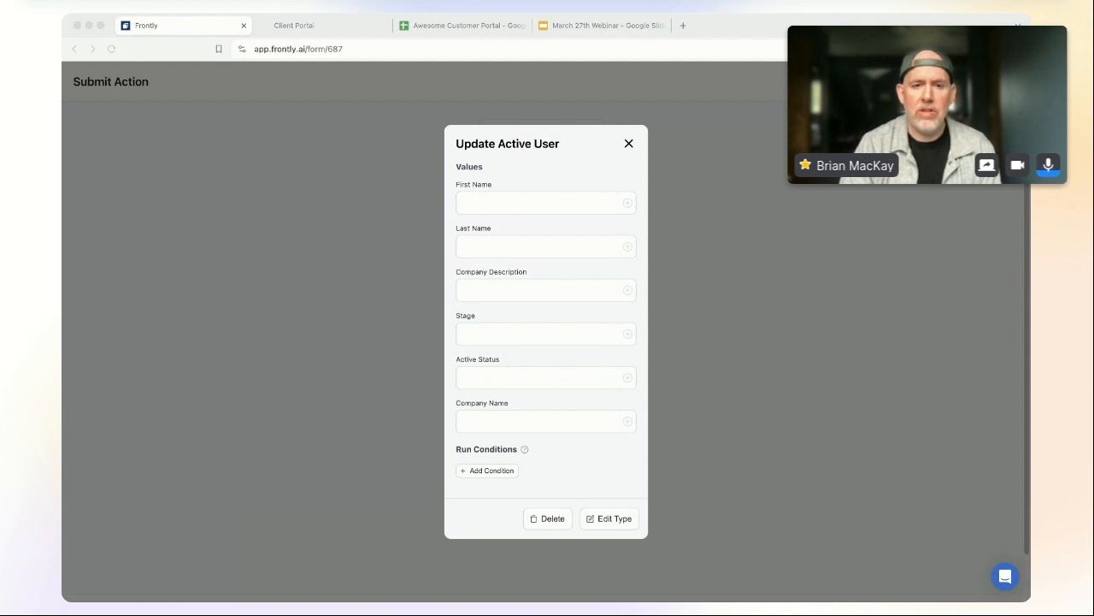
Step: Set Company Description to {{form.company_description}} and Company Name to {{form.company_name}}
left_click(512, 390)
type("{{form.")
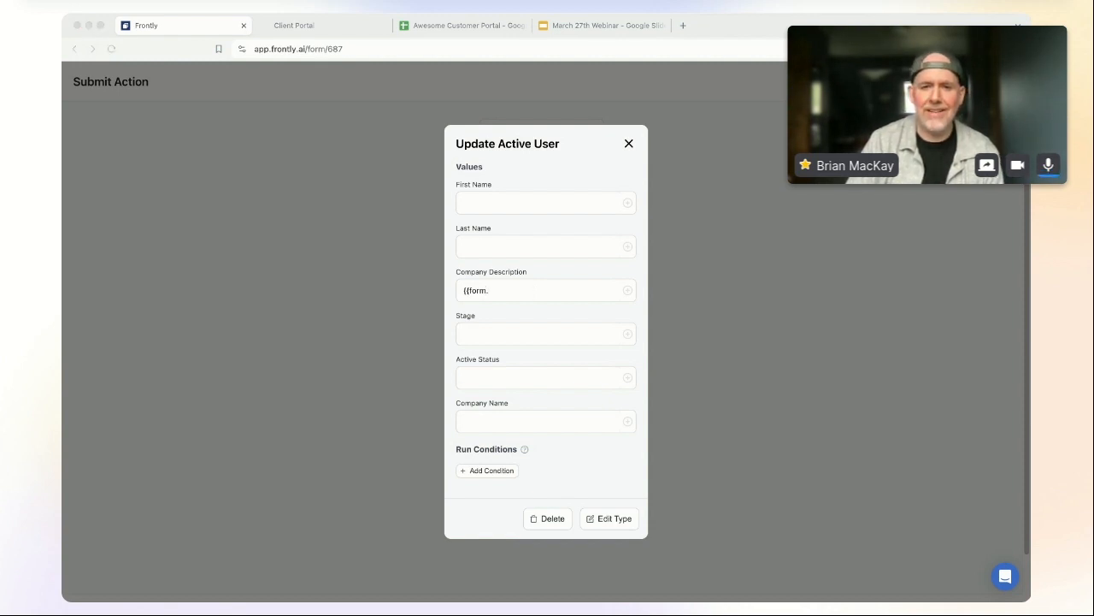
type("company_d")
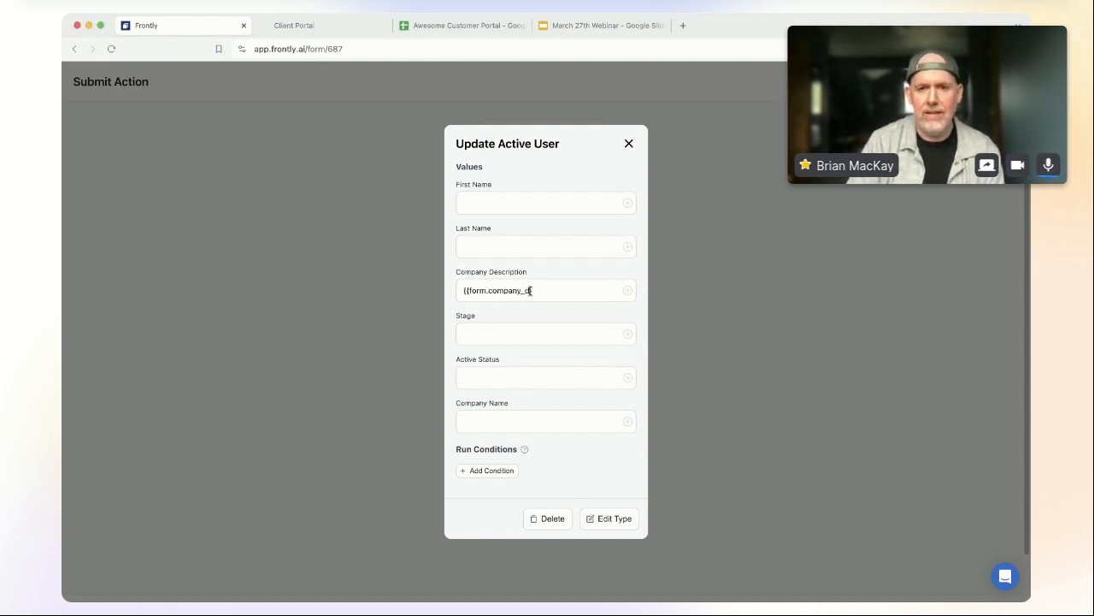
type("escription}}")
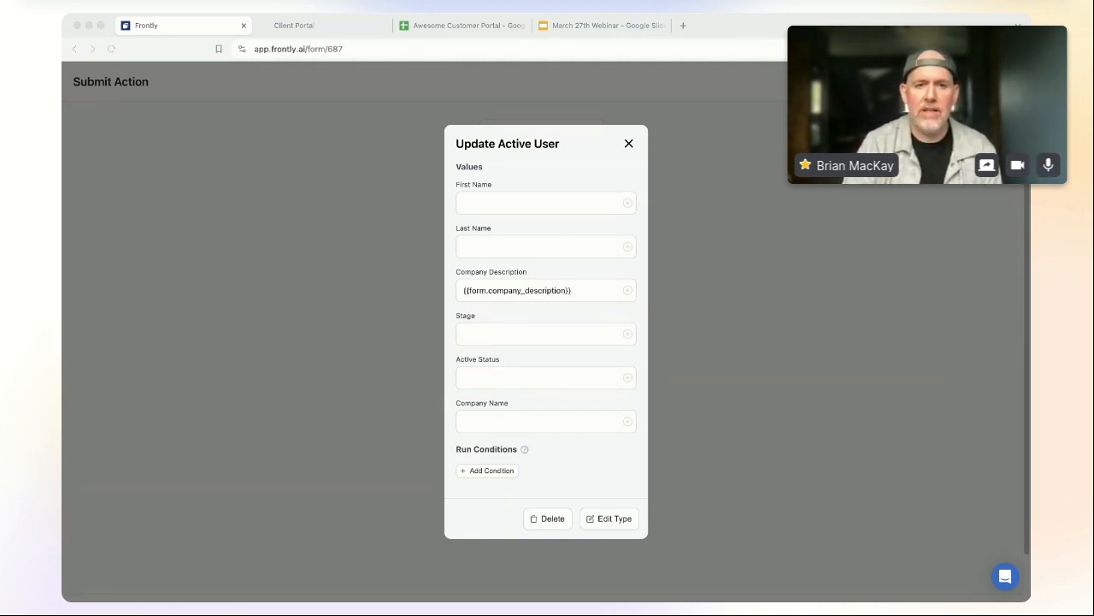
left_click(564, 391)
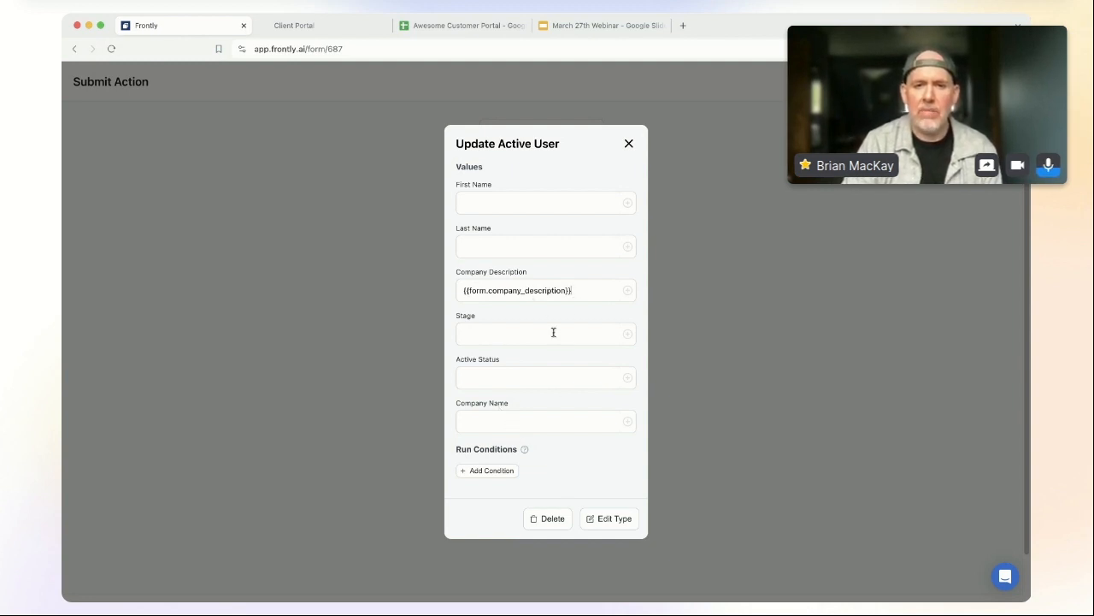
left_click_drag(588, 290, 452, 290)
key("ctrl+c")
left_click(503, 421)
key("ctrl+v")
double_click(548, 422)
left_click(548, 422)
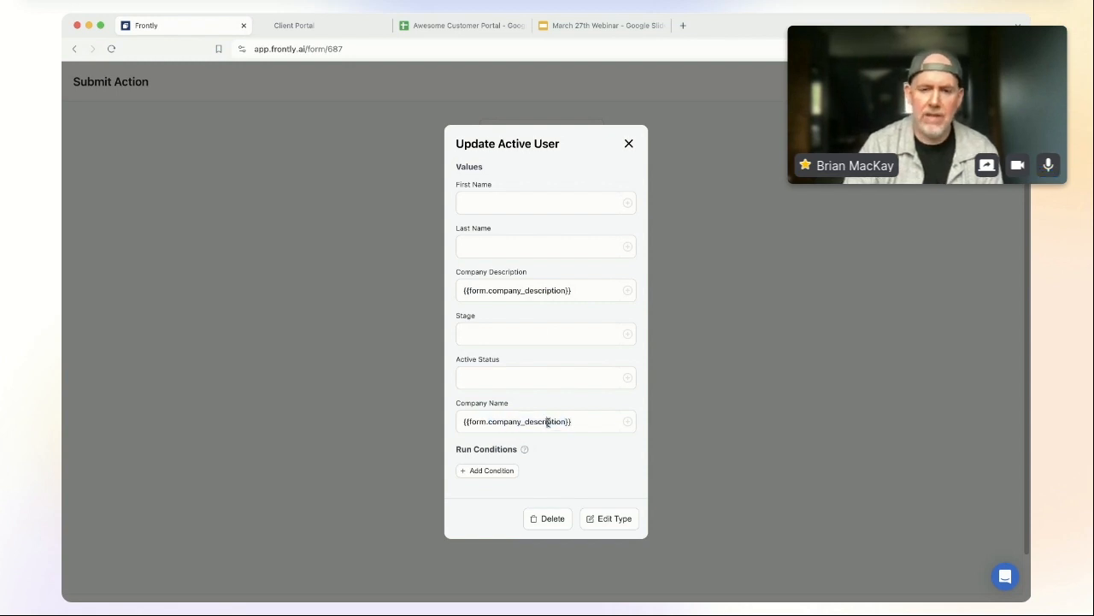
mouse_move(562, 421)
left_mouse_down()
mouse_move(541, 424)
mouse_move(566, 419)
left_mouse_up()
type("name")
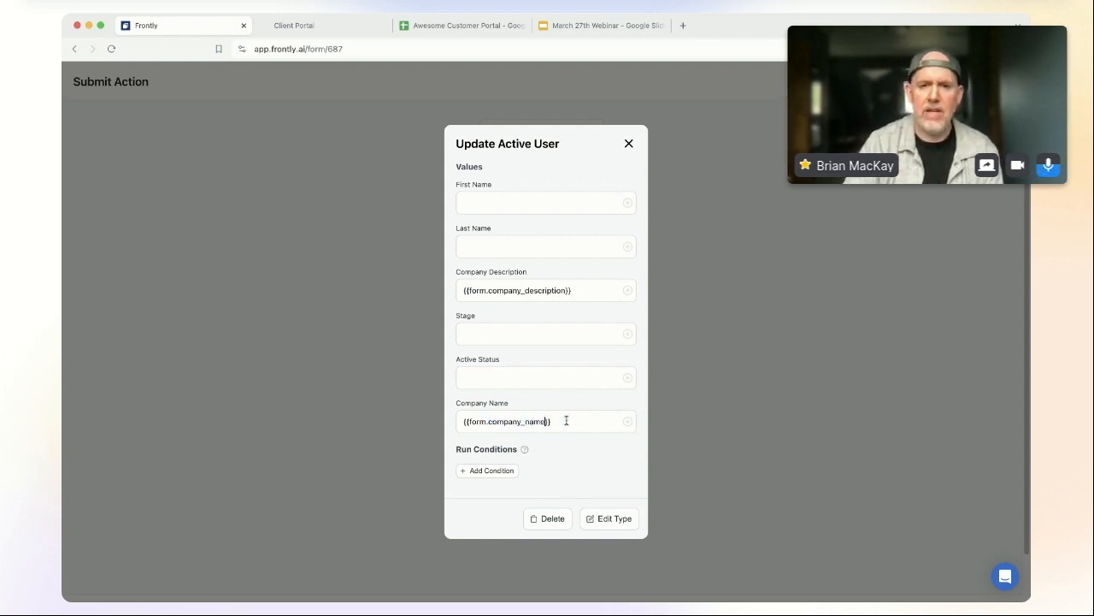
left_click(614, 418)
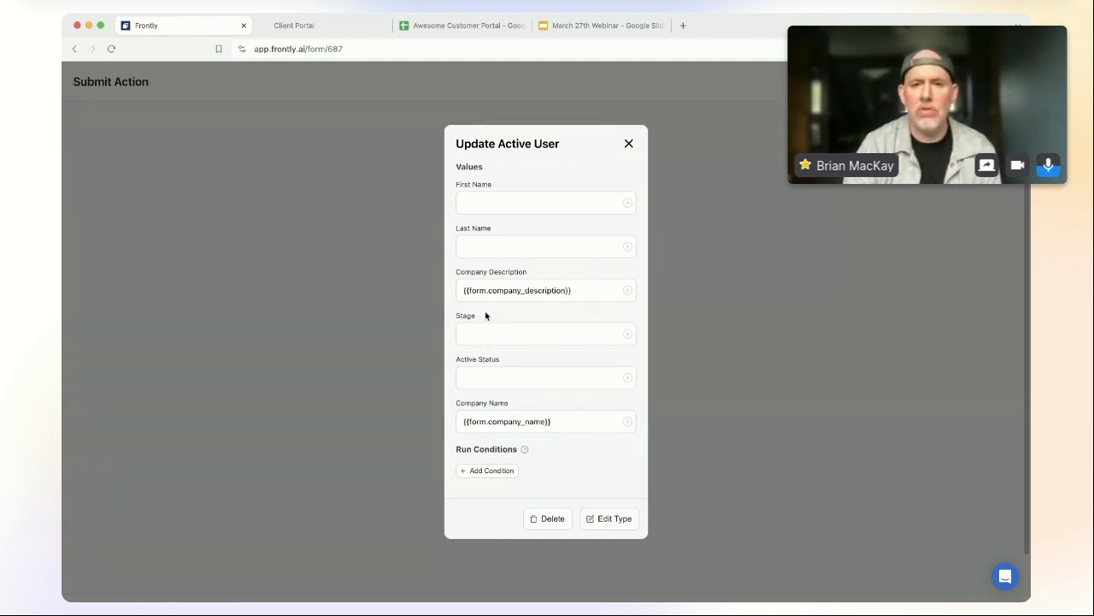
Step: Close Update Active User, then add a second step below it of type OpenAI Request
left_click(629, 144)
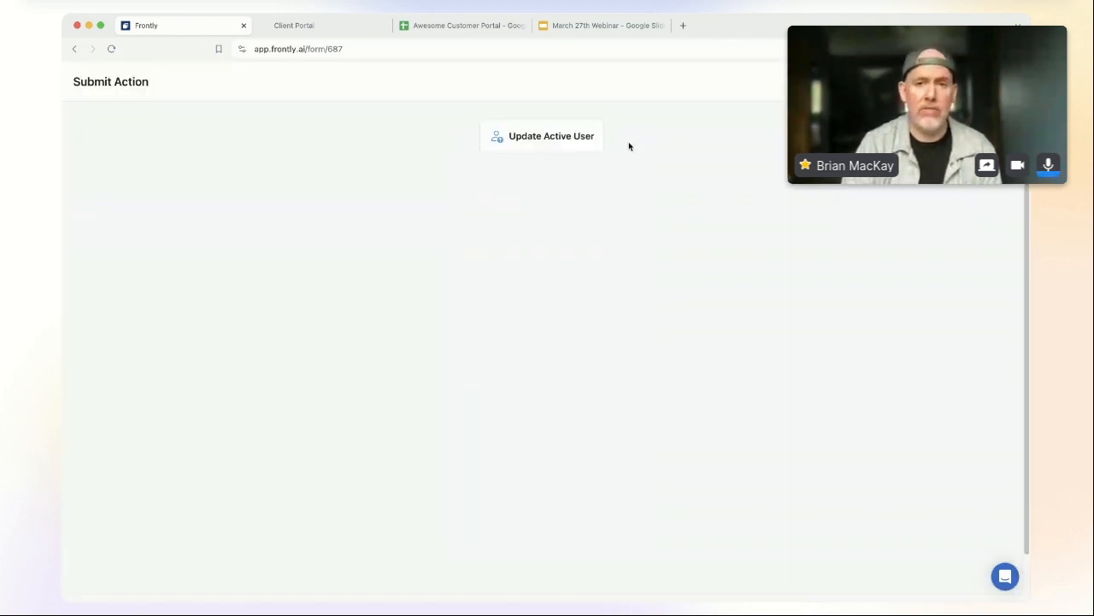
left_click(542, 155)
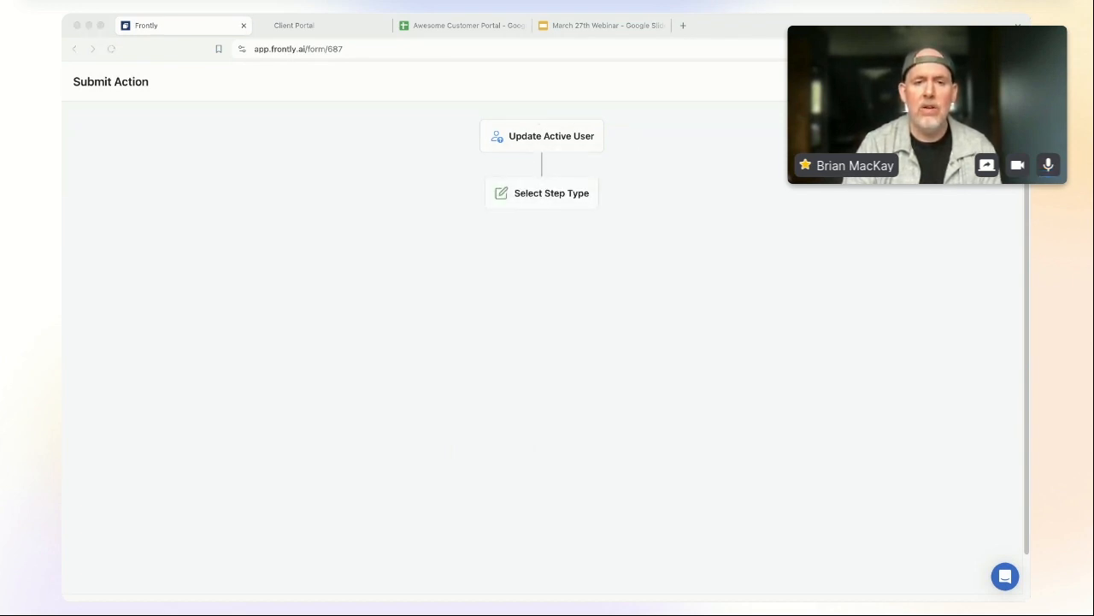
left_click(542, 193)
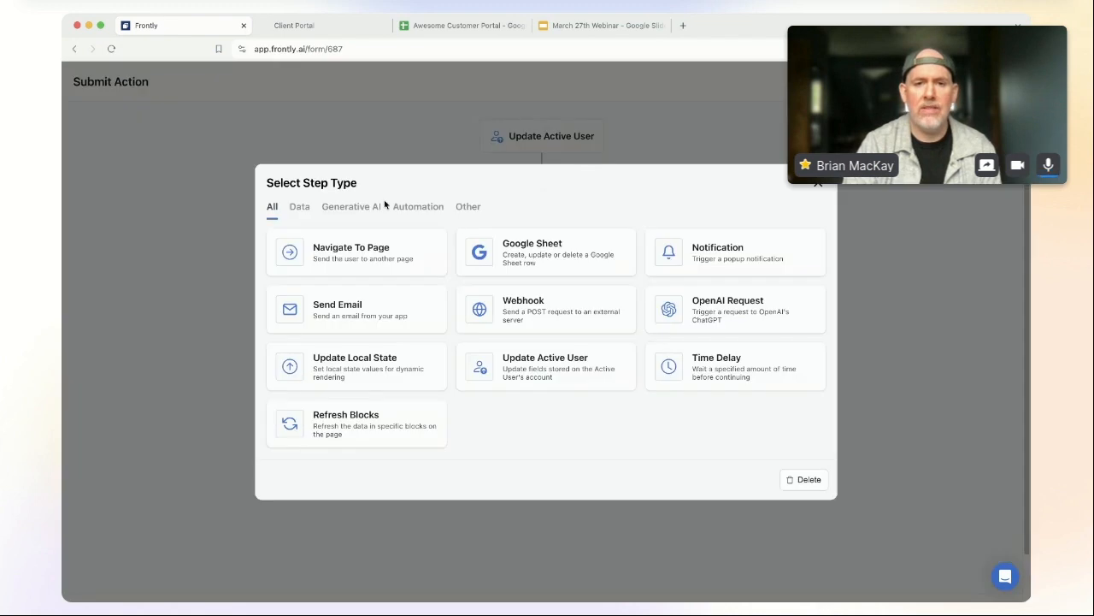
left_click(753, 310)
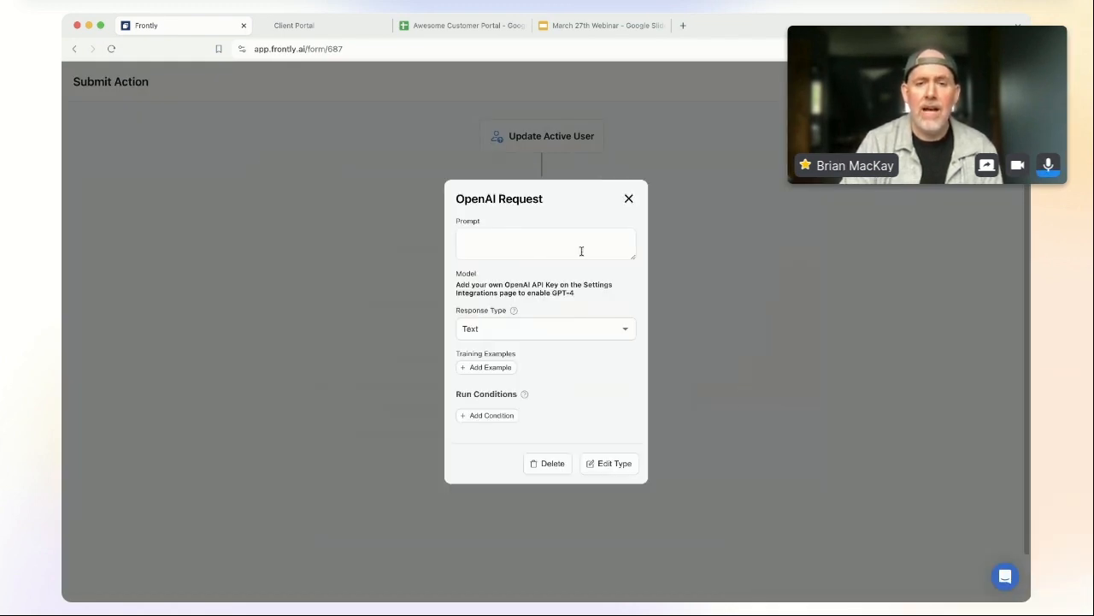
Step: Enlarge the Prompt textarea and switch the Response Type from Text to Object
left_click_drag(635, 256, 627, 341)
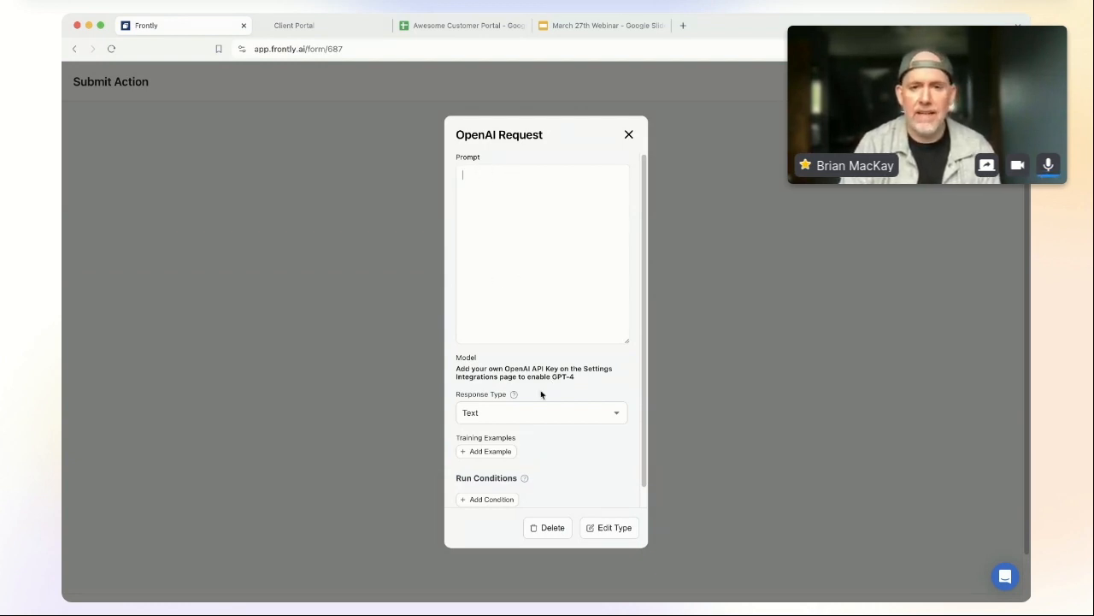
scroll(506, 334, "down", 1)
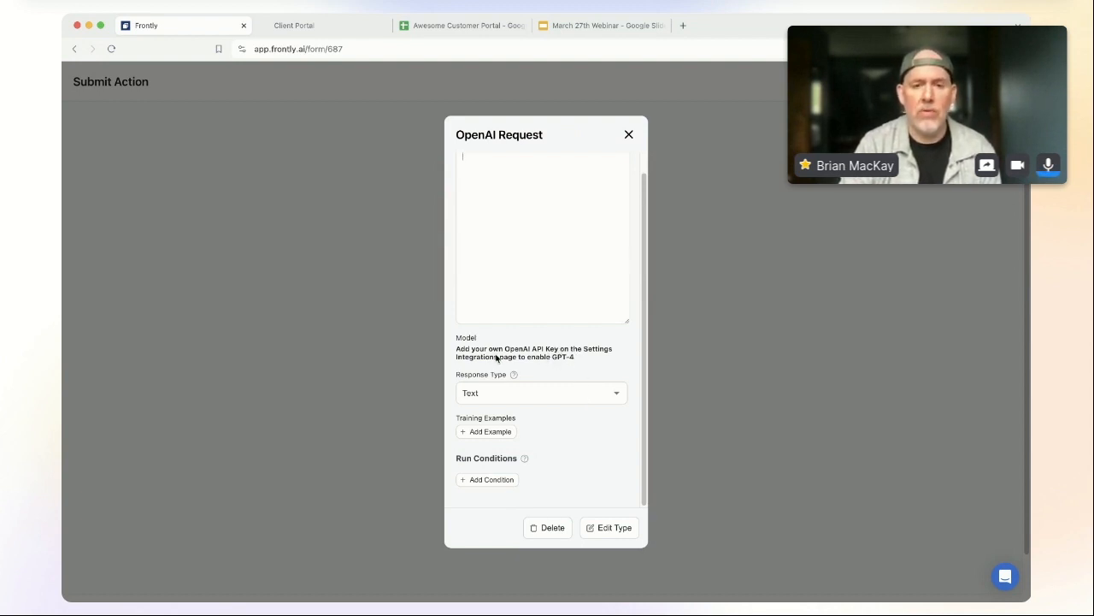
left_click(560, 391)
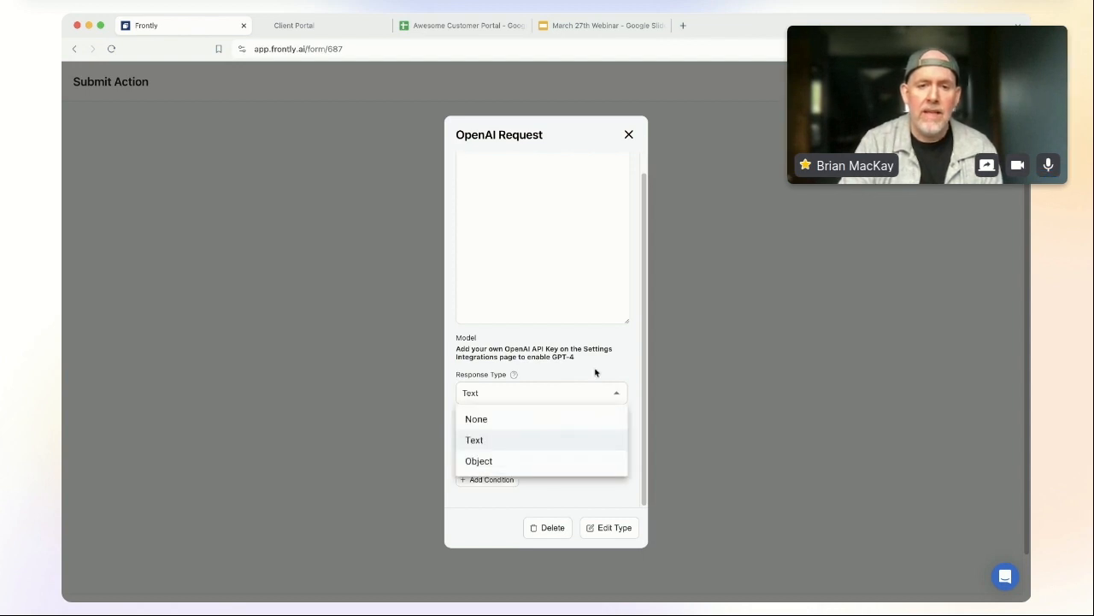
left_click(509, 463)
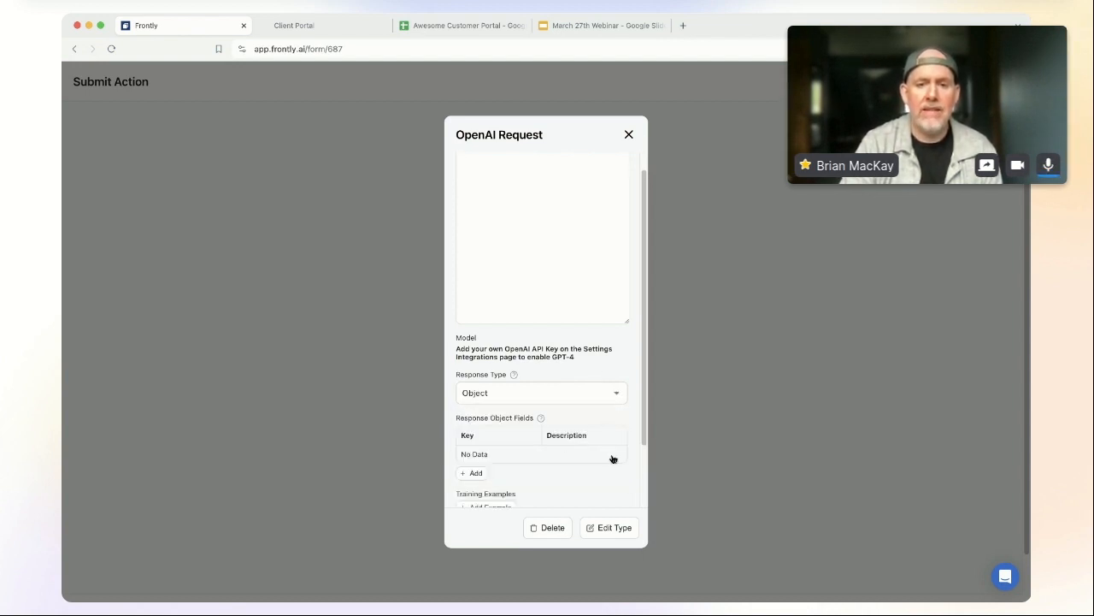
scroll(625, 491, "down", 1)
scroll(625, 489, "down", 2)
scroll(609, 479, "up", 3)
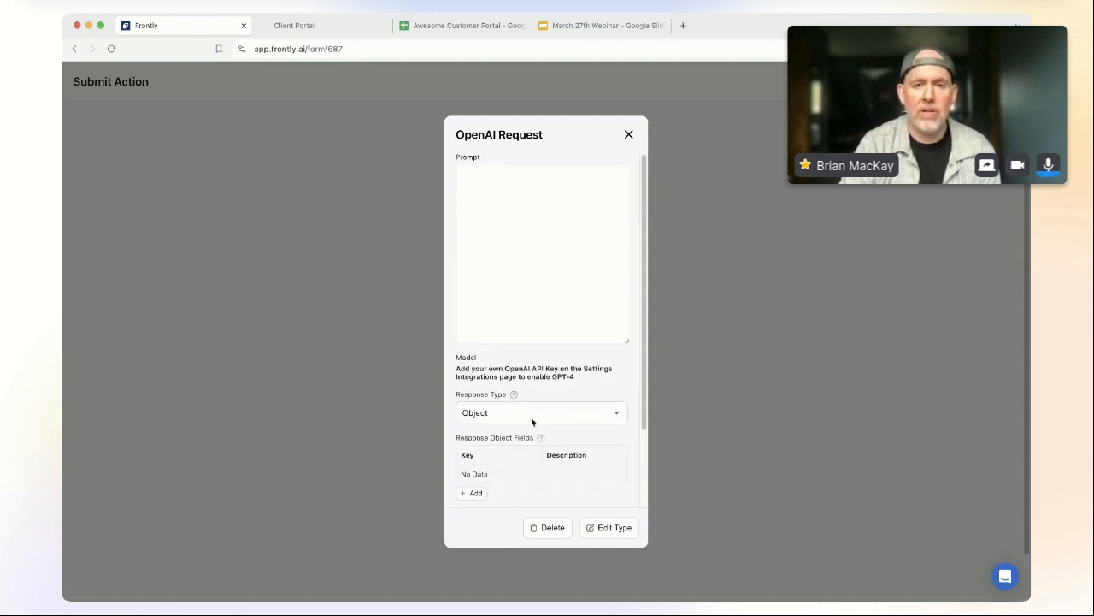
scroll(545, 384, "down", 2)
scroll(545, 384, "up", 2)
left_click(526, 210)
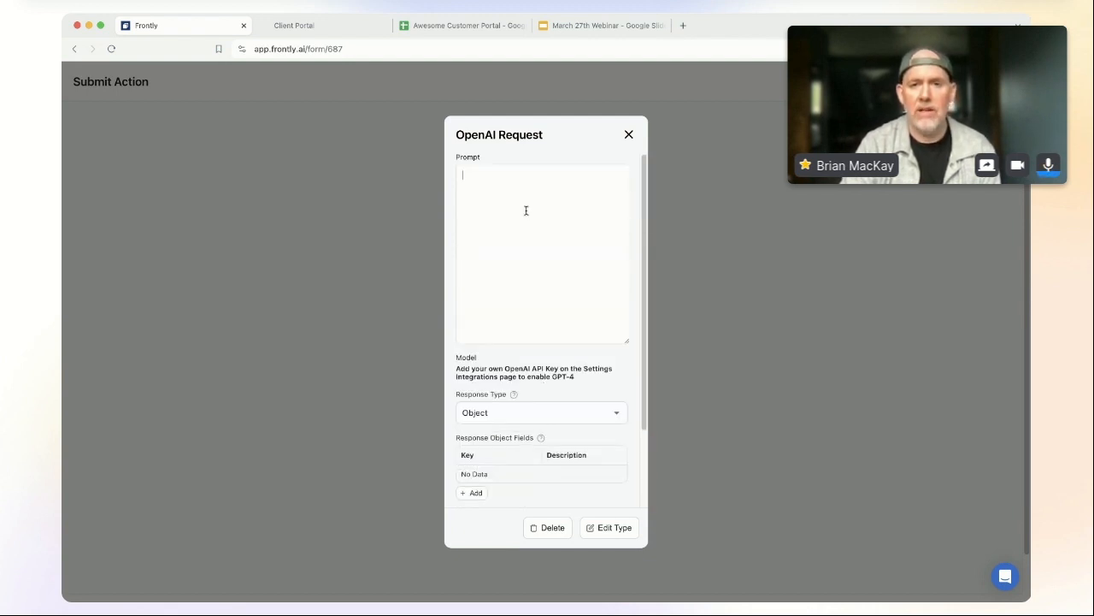
key("super+Tab")
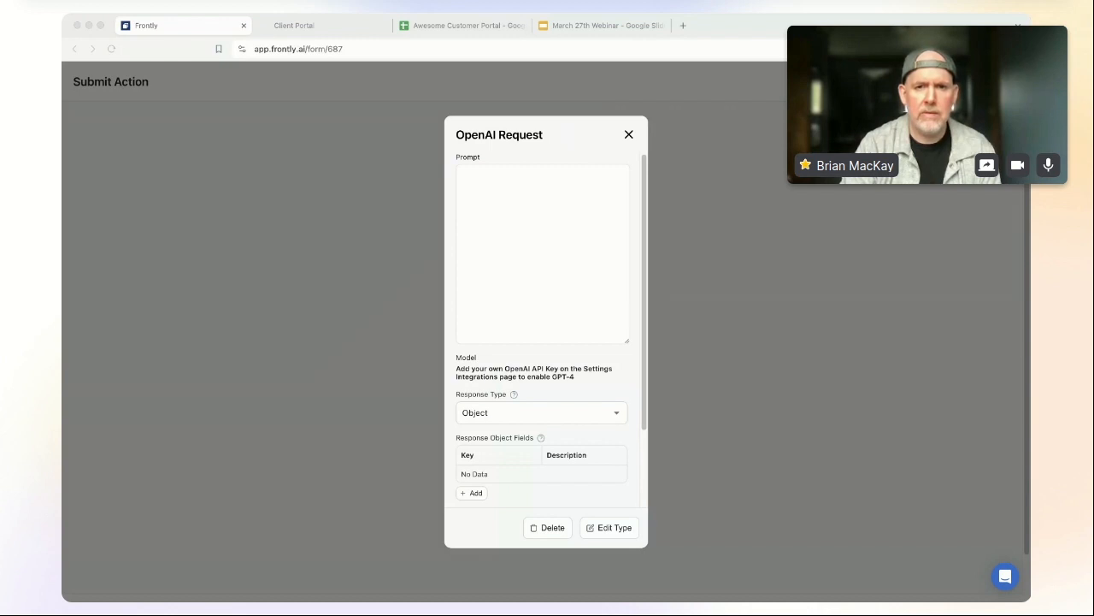
Step: Paste the opening prompt paragraph plus the customer name, company and description variable lines
left_click(511, 271)
type("Write a series of paragraphs that will be used to communicate with our website development client regarding their project request.")
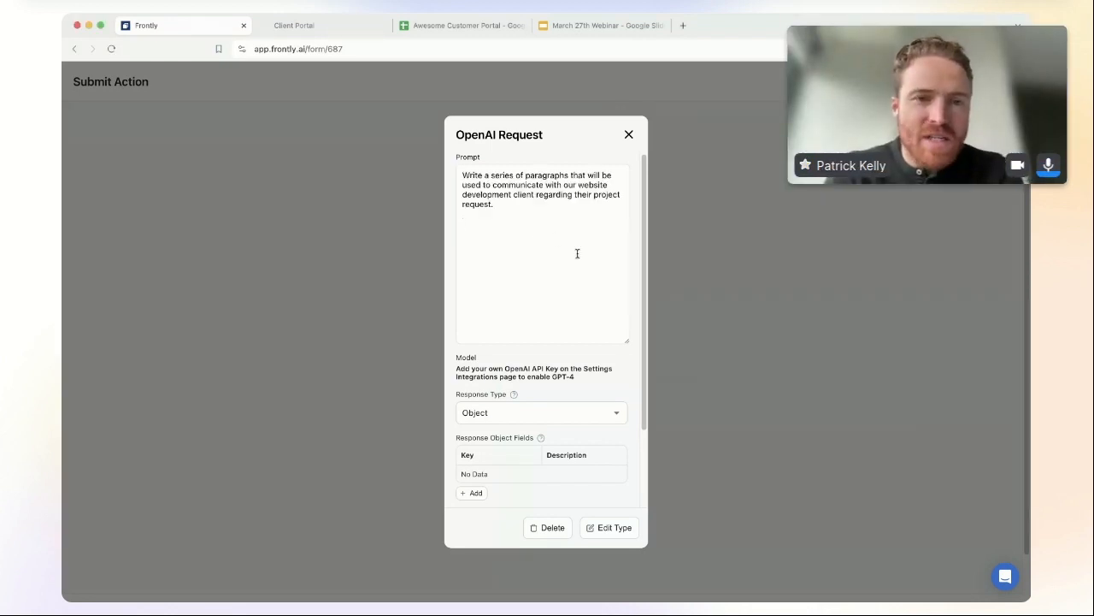
key("super+Tab")
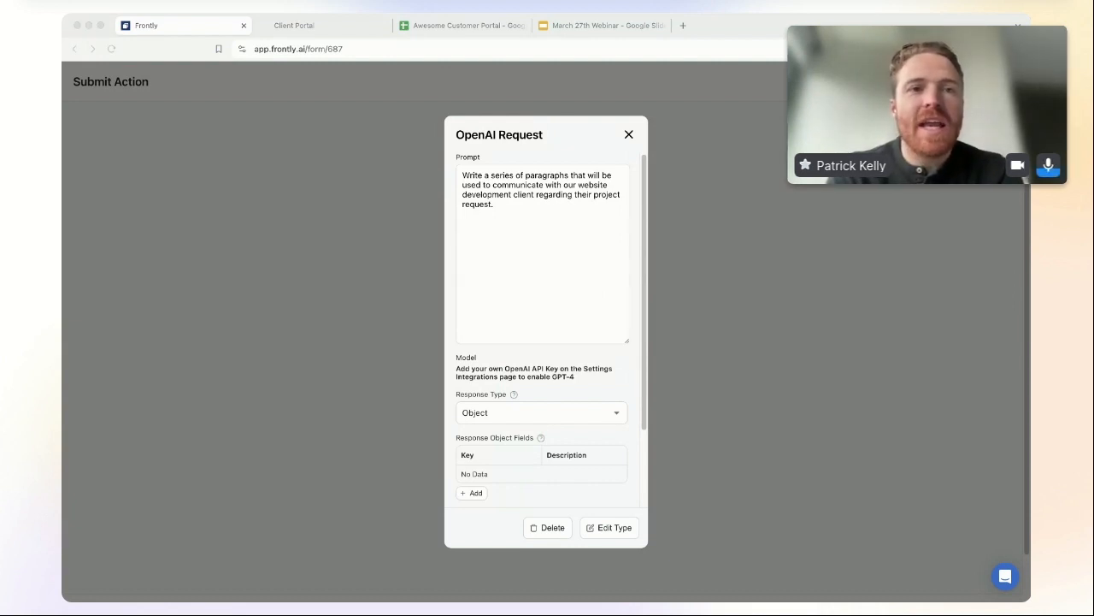
key("super+Tab")
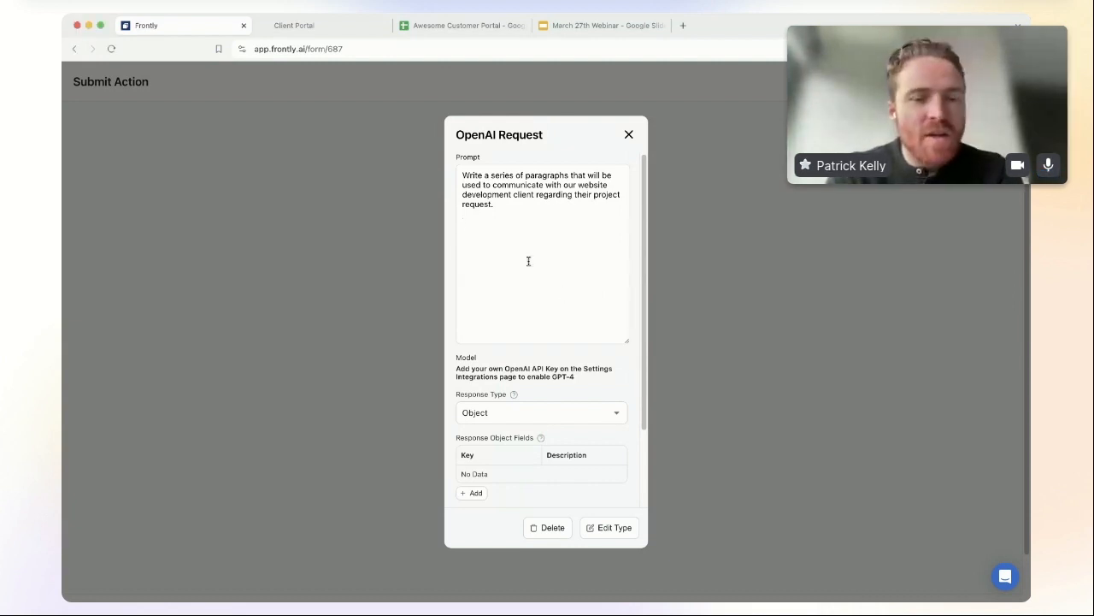
type("The customer's name is {{user.first_name}}  Their company name is {{form.company_name}}  Here's a description of what their company does: {{form.company_description}}")
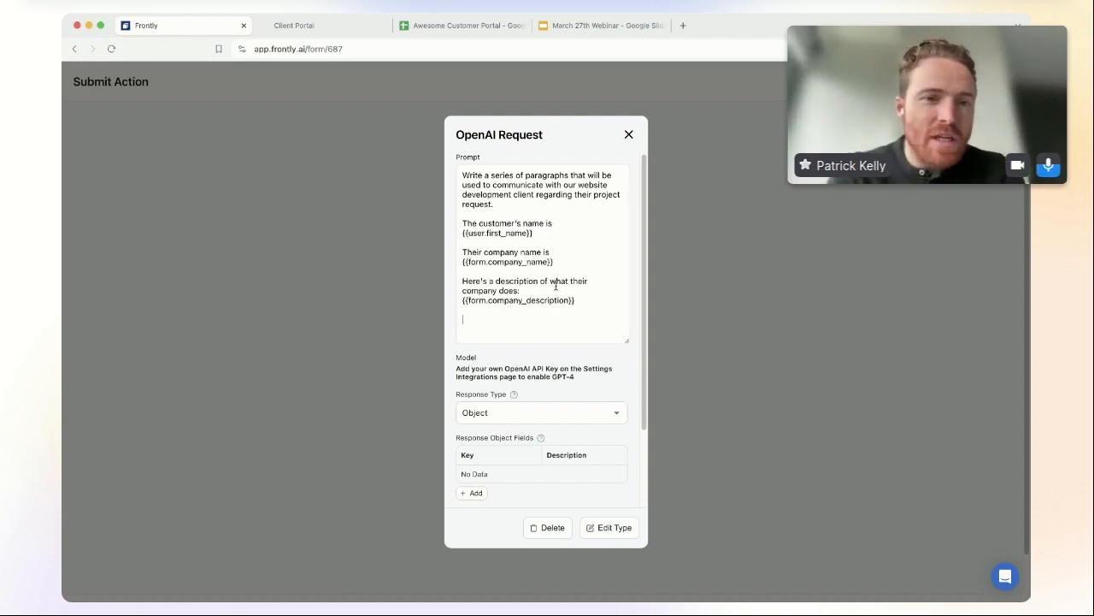
key("super+Tab")
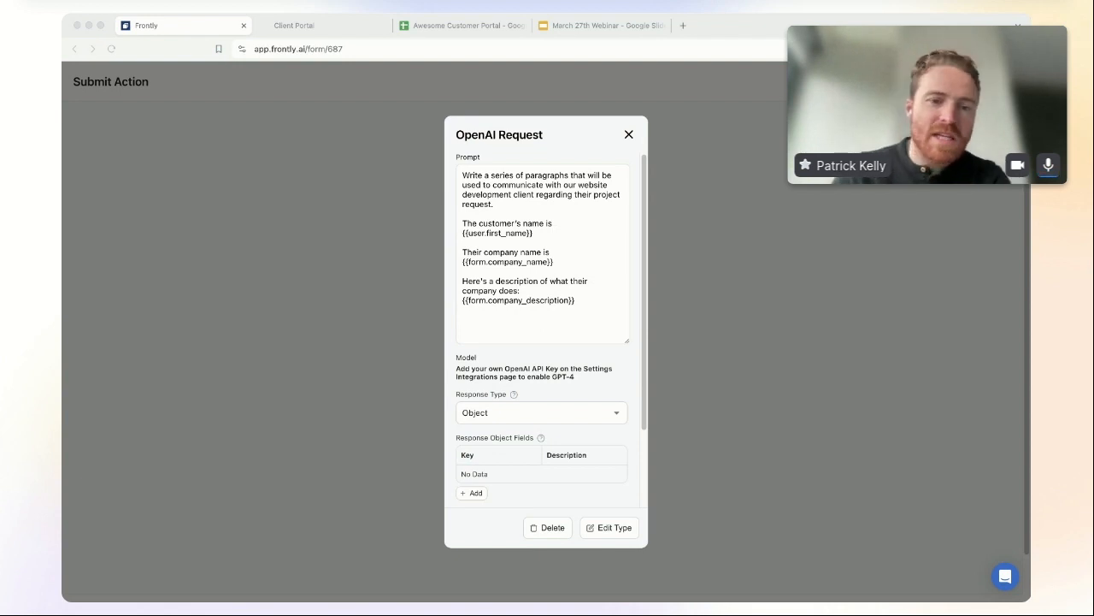
key("super+Tab")
Step: Append the pages, images and features paragraph and the Recap, Project, Title, Internal outline
scroll(525, 407, "down", 3)
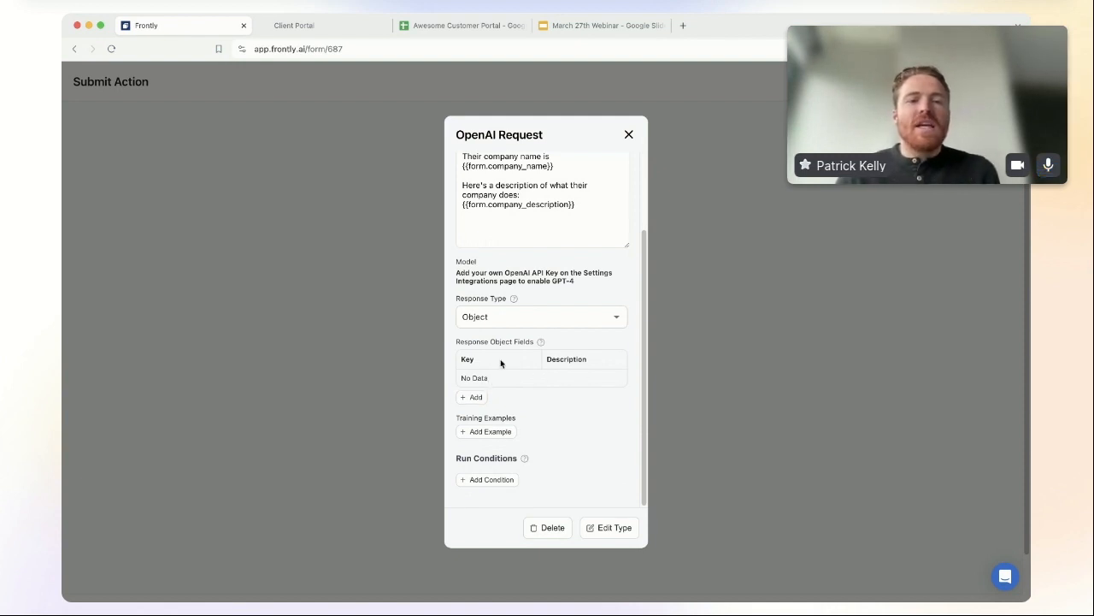
scroll(501, 357, "up", 3)
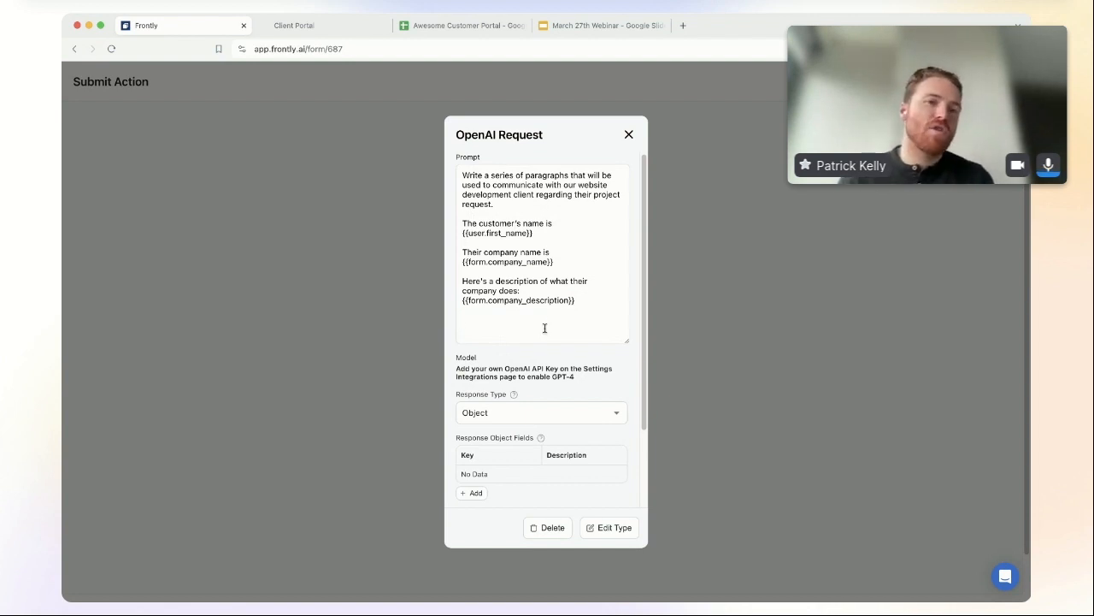
left_click(544, 328)
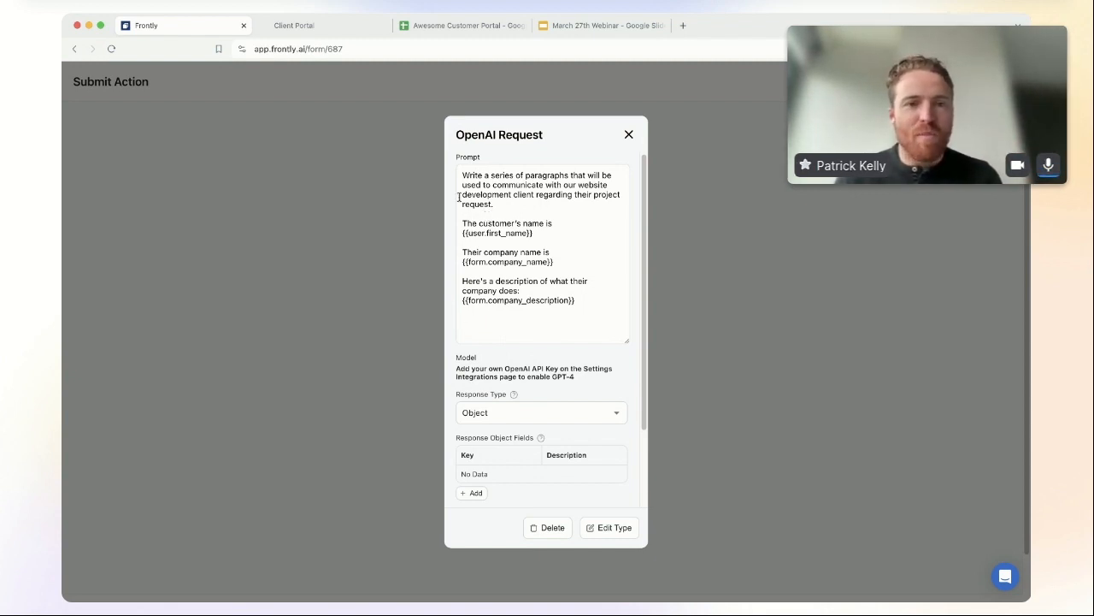
type("Their website will have {{form.number_pages}} pages and {{form.number_images}} custom images. It will also include these custom features: {{form.requirements}}.")
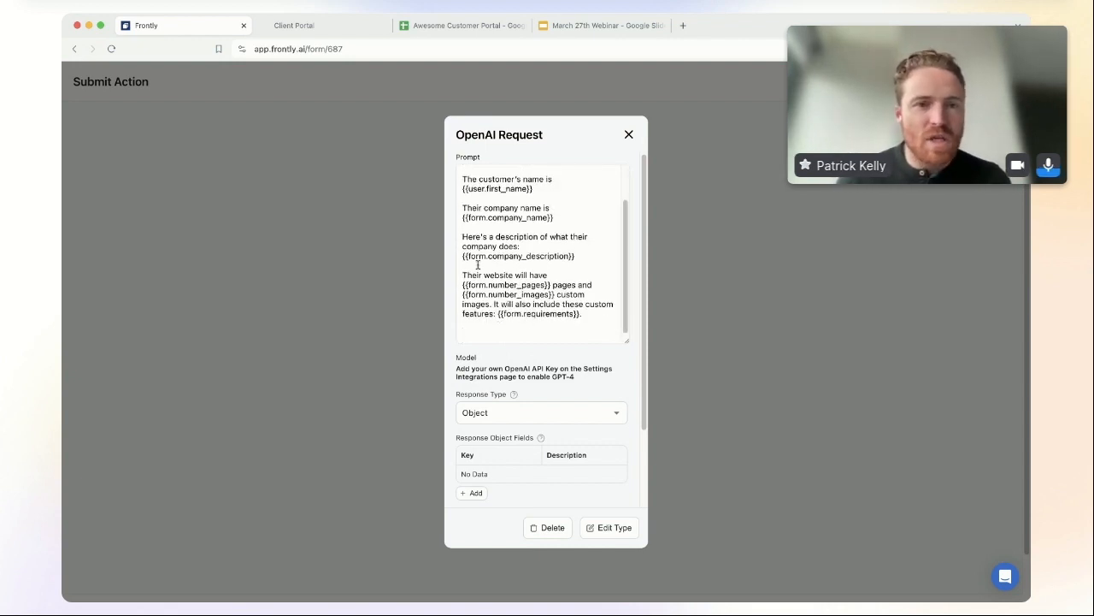
left_click_drag(463, 275, 585, 314)
left_click(585, 314)
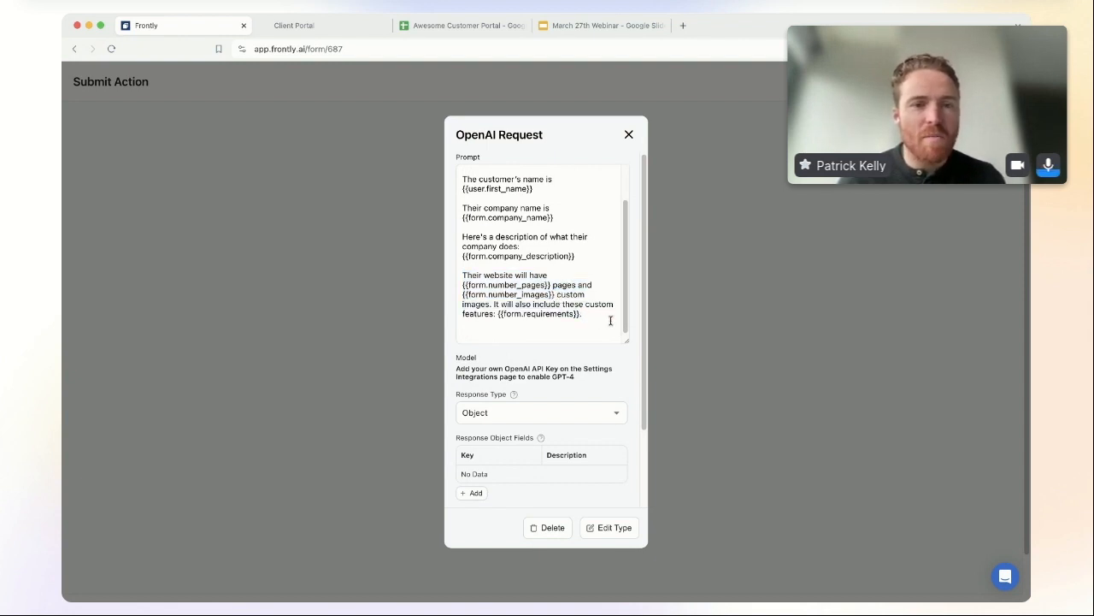
key("super+Tab")
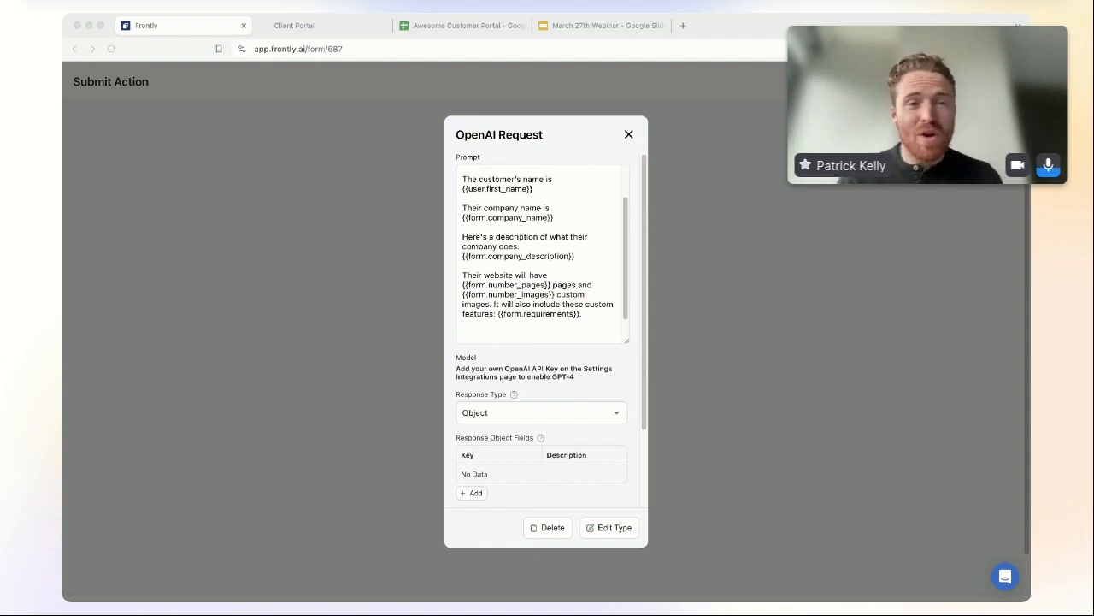
key("super+Tab")
key("super+v")
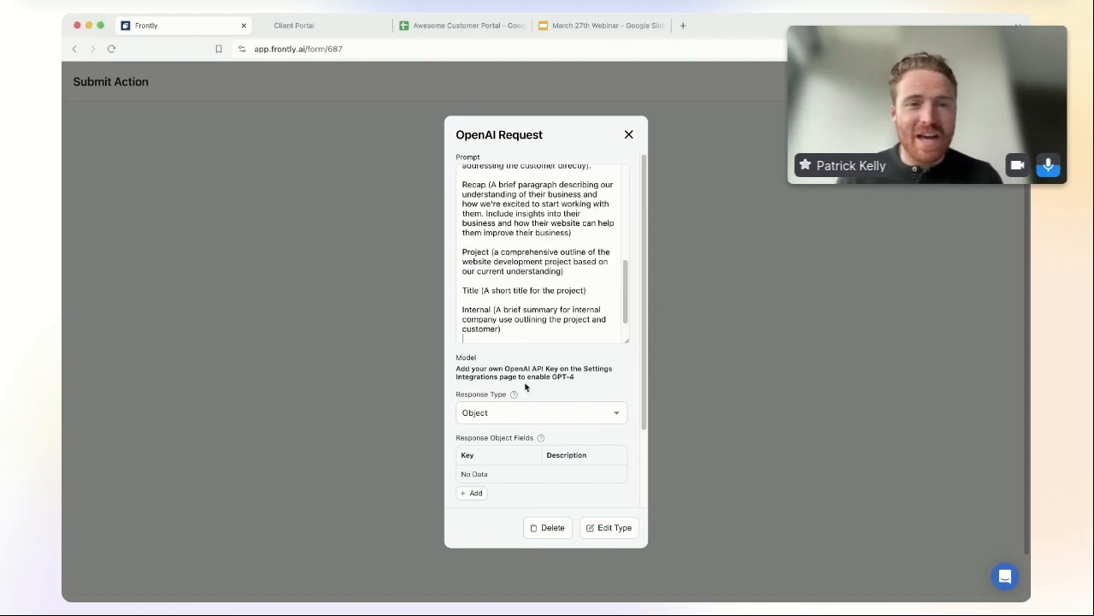
left_click(472, 494)
Step: Add response field rows and enter keys thankYou, recap, project and internal
left_click(472, 495)
scroll(472, 478, "down", 3)
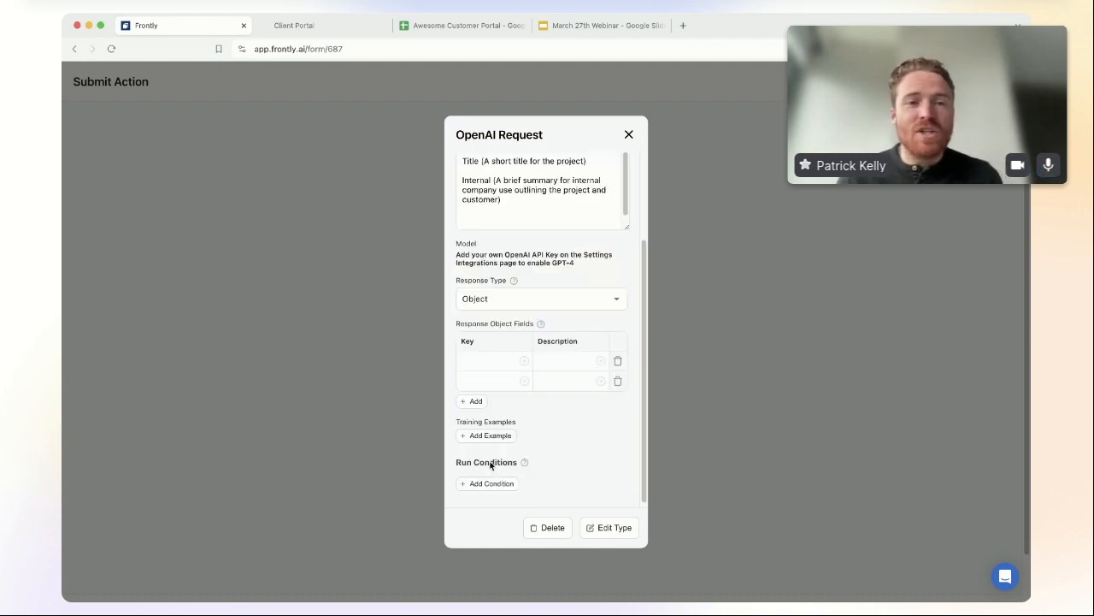
left_click(476, 400)
left_click(477, 417)
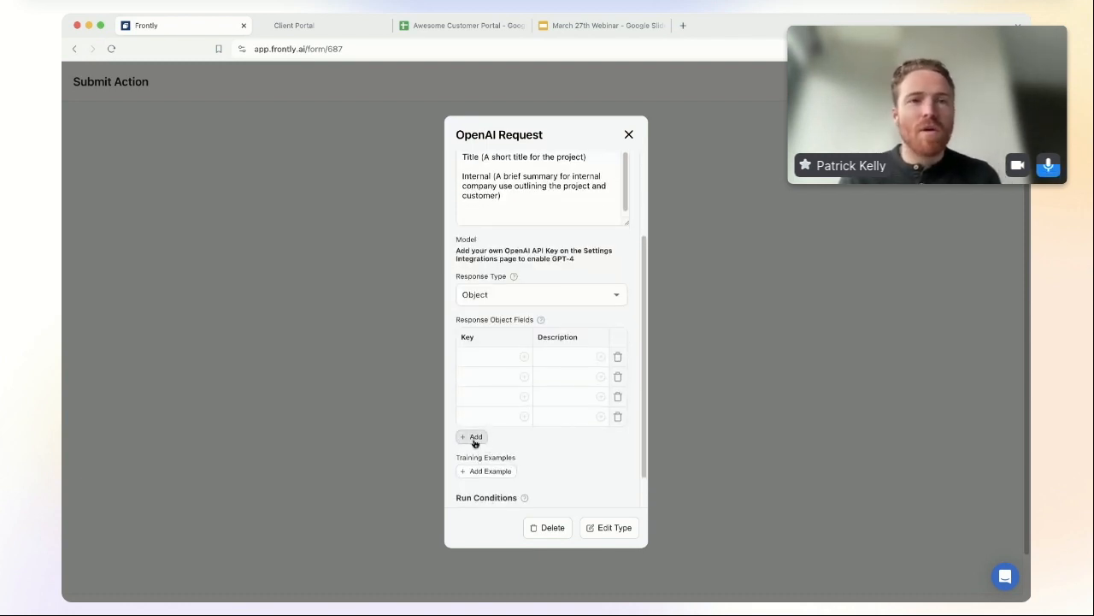
left_click(475, 437)
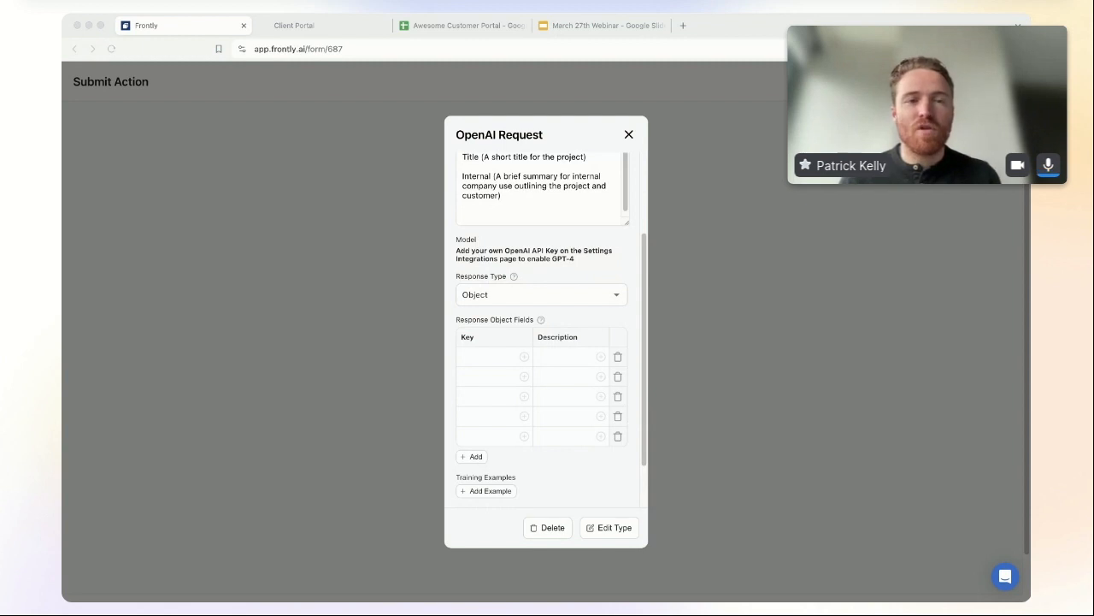
left_click(485, 358)
type("thankYou")
key("Return")
type("recap")
key("Return")
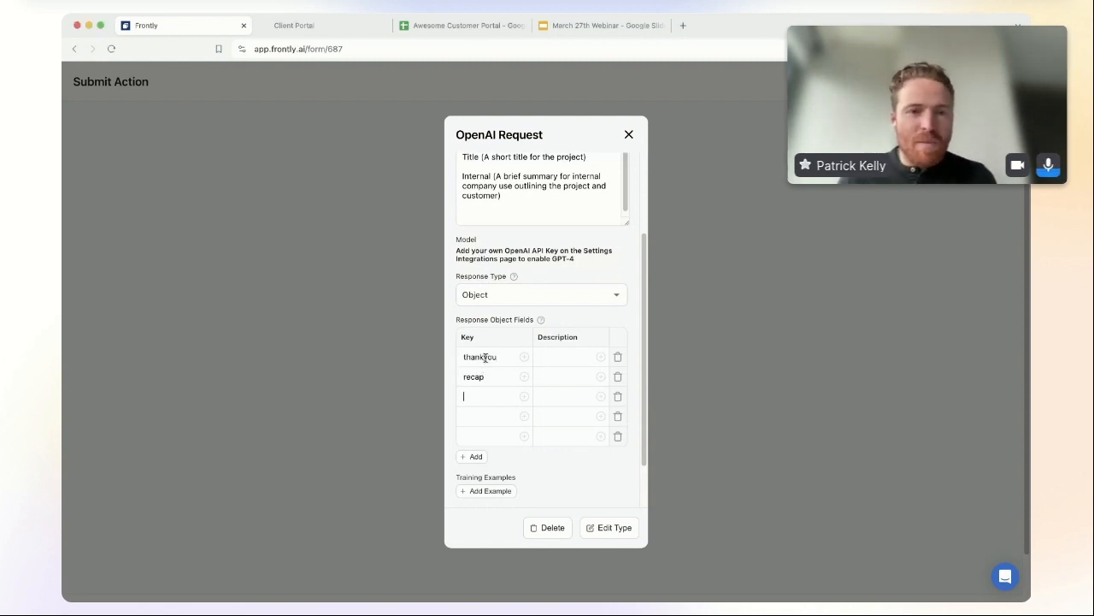
type("project")
key("Return")
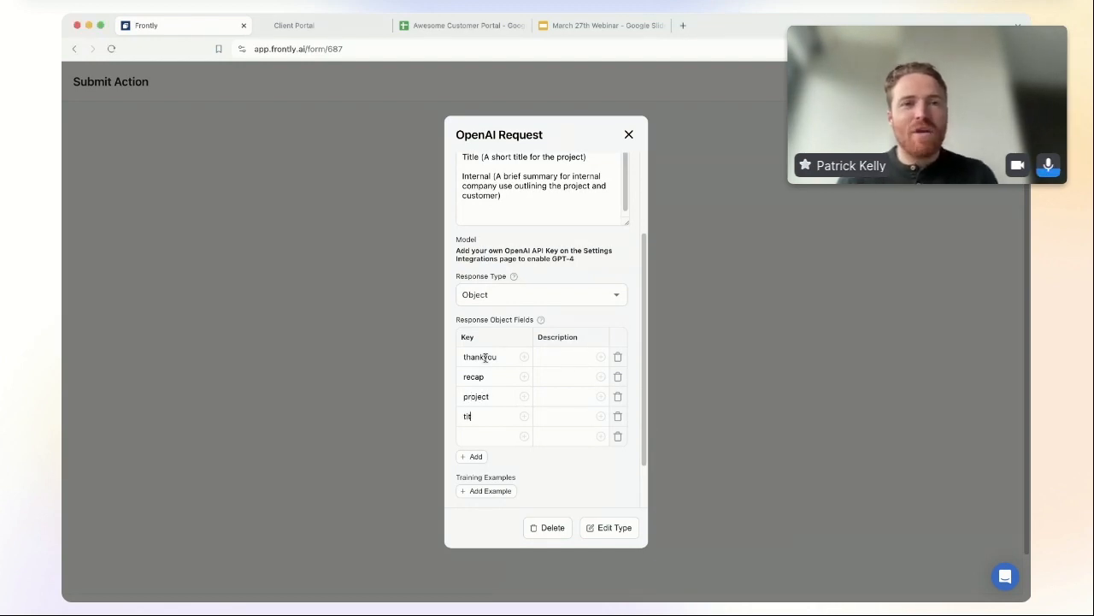
type("internal")
Step: Paste descriptions into the thankYou, recap and project response fields
left_click(556, 359)
key("super+Tab")
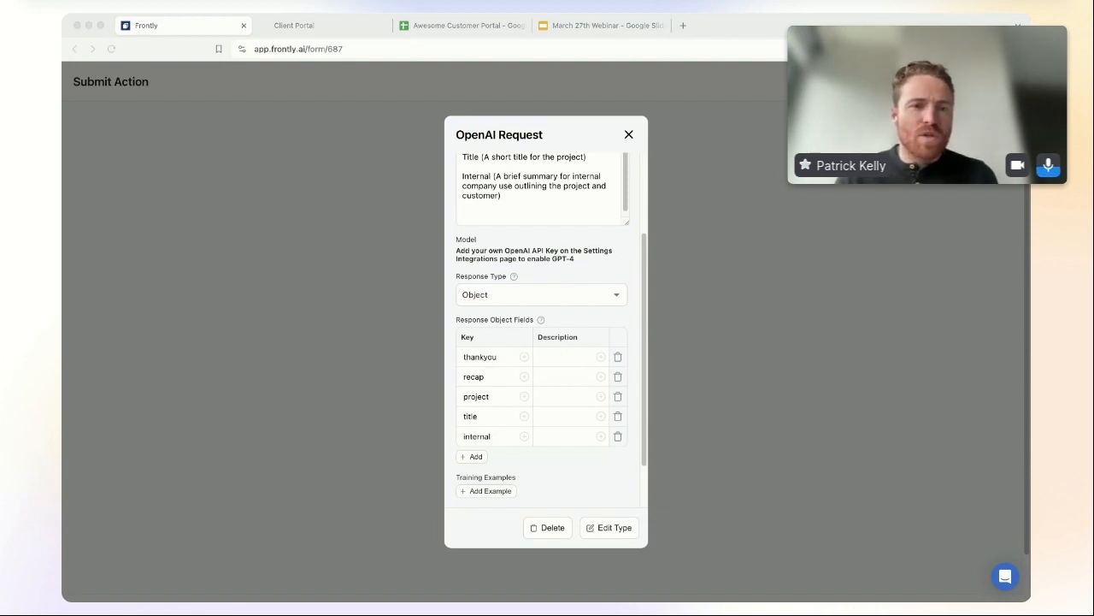
key("super+Tab")
key("super+v")
left_click(556, 376)
key("super+Tab")
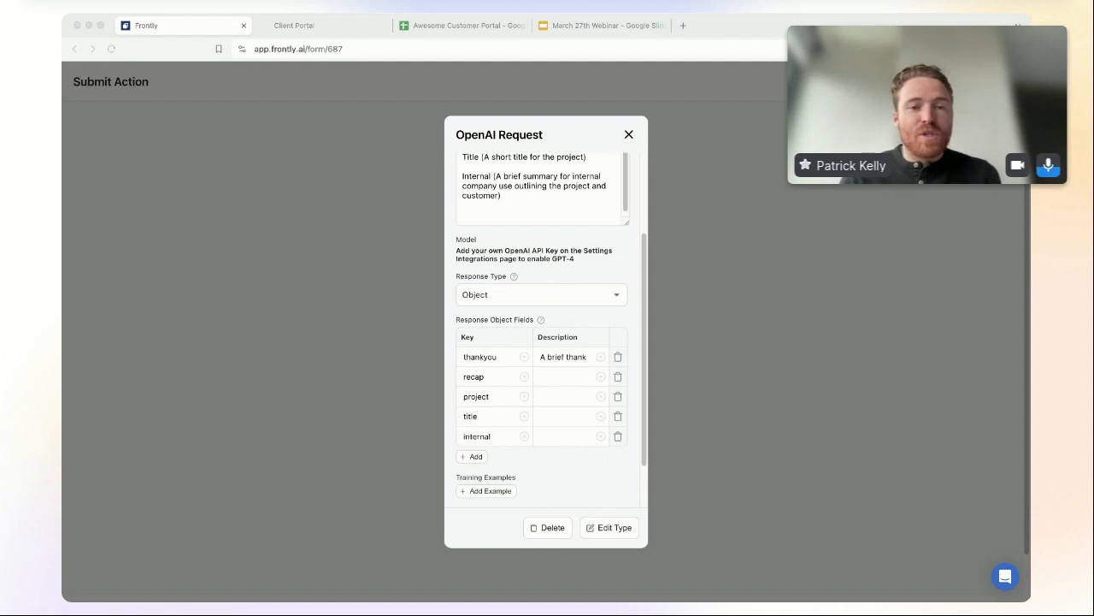
key("super+Tab")
key("super+v")
key("super+Tab")
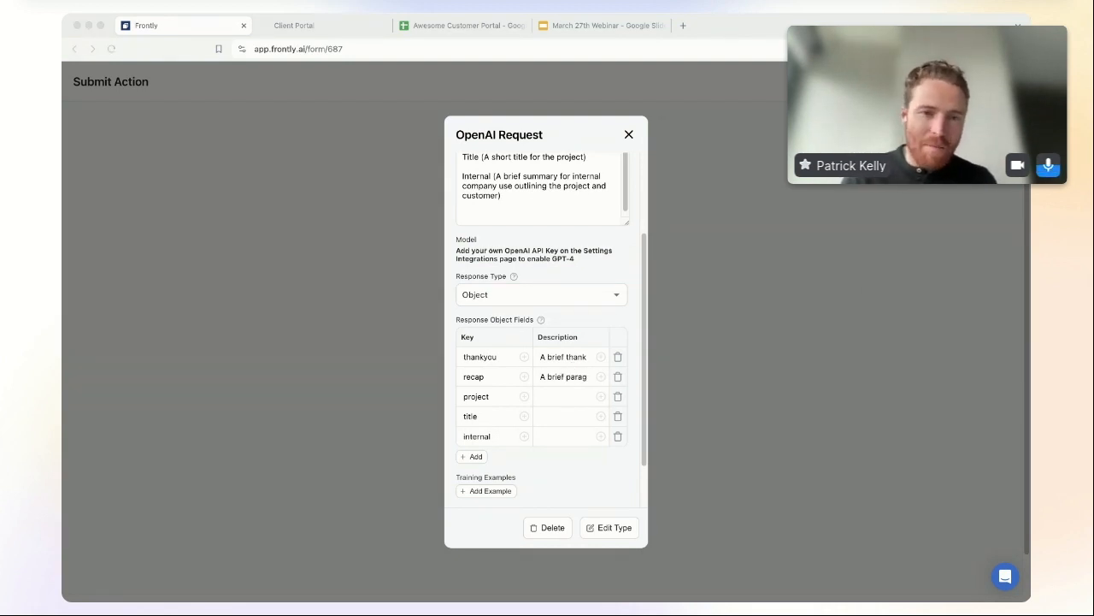
key("super+Tab")
left_click(547, 396)
key("super+v")
Step: Paste the title and internal field descriptions, then add a training example
key("super+Tab")
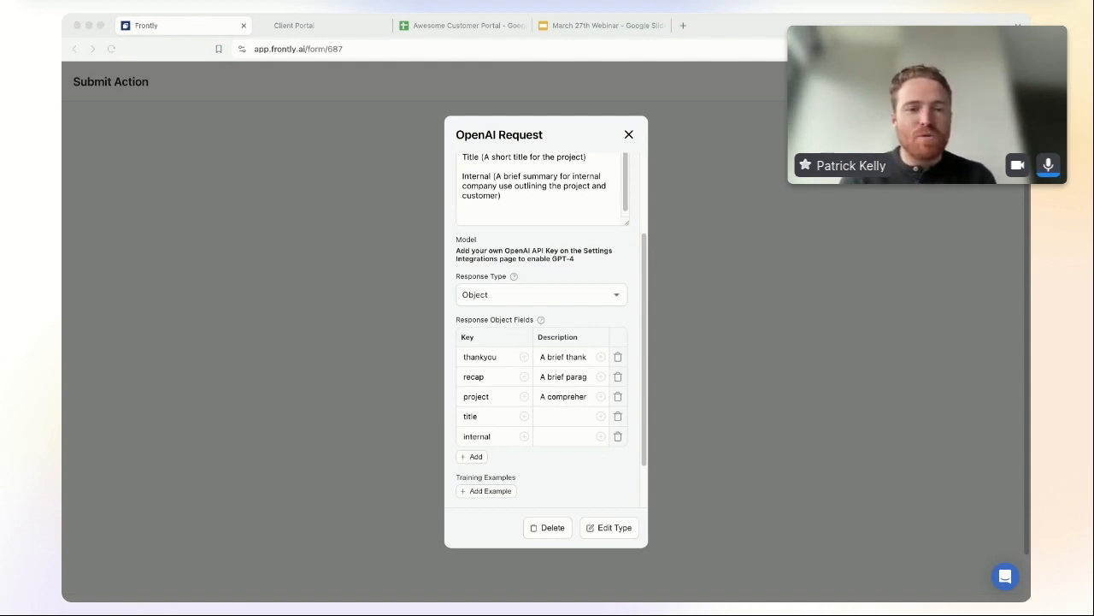
key("super+Tab")
left_click(547, 416)
type("A short title for the project")
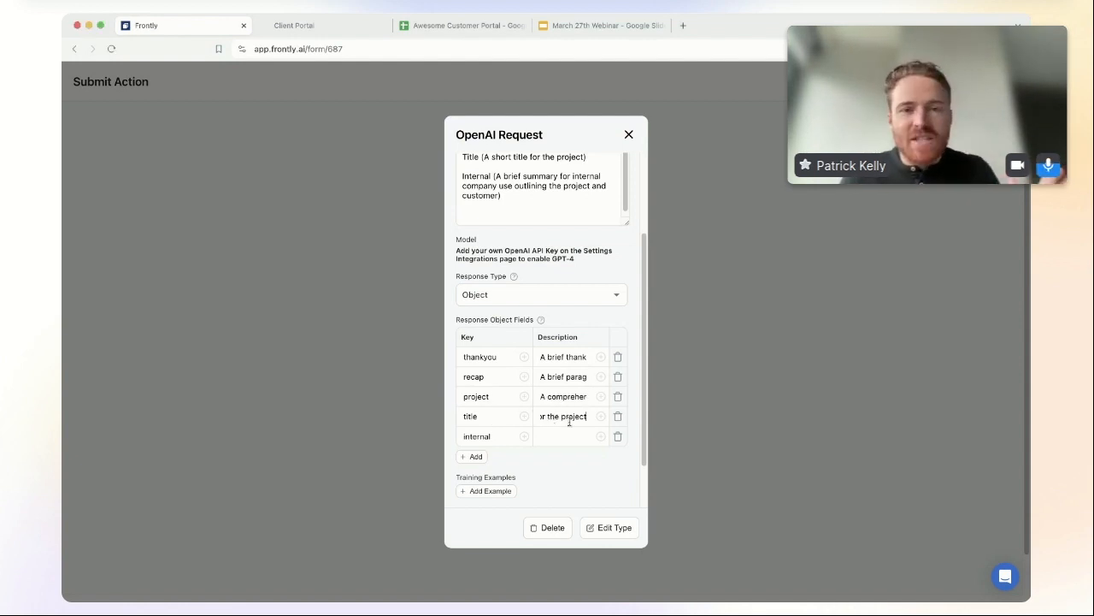
key("super+Tab")
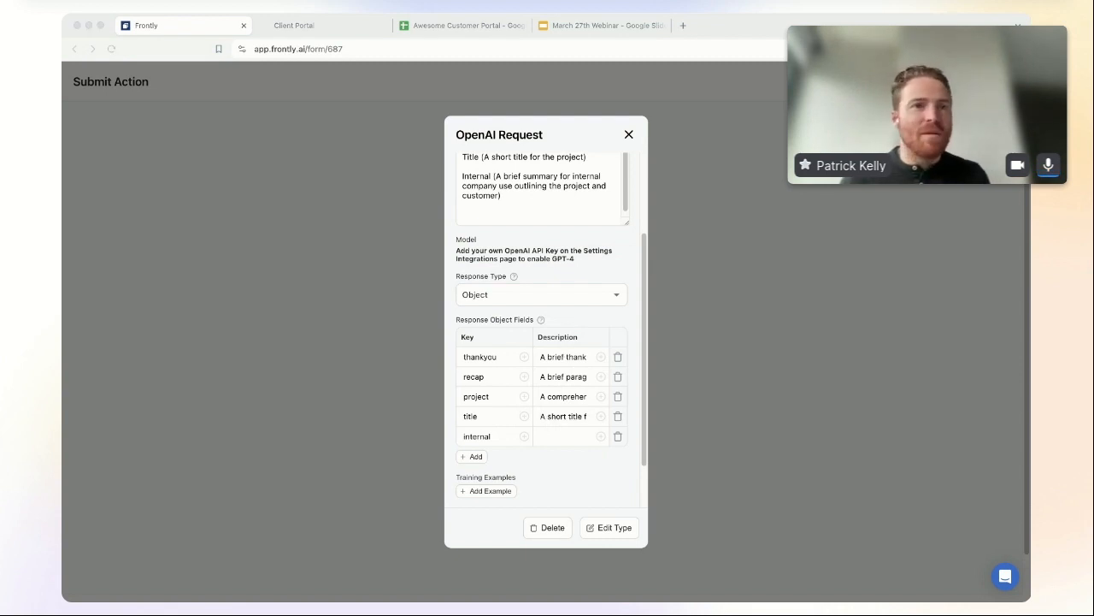
key("super+Tab")
left_click(547, 436)
key("super+v")
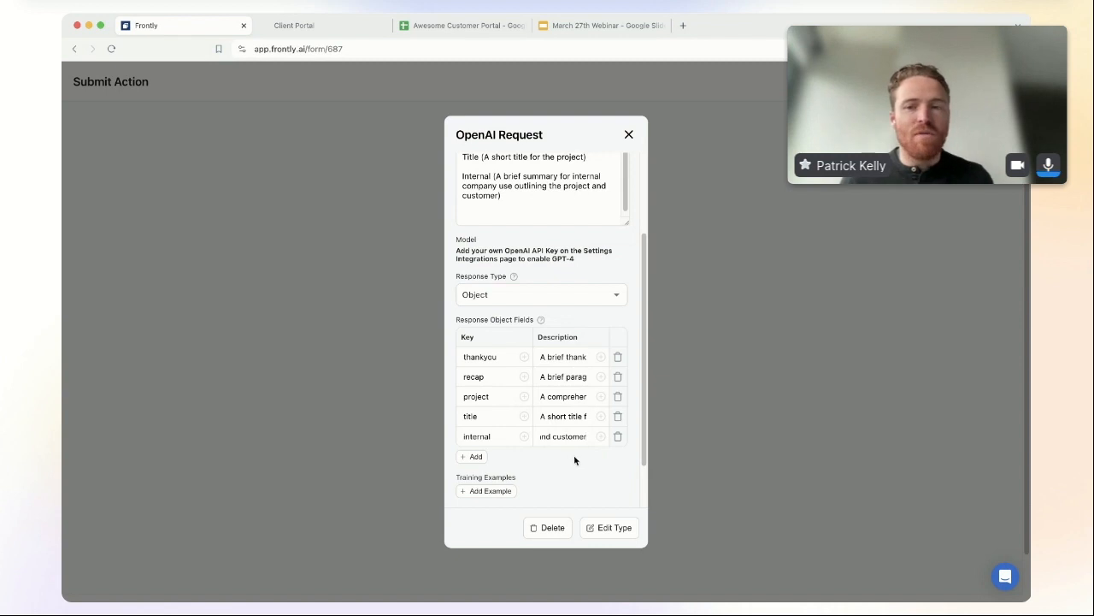
scroll(575, 460, "up", 3)
scroll(576, 416, "down", 5)
left_click_drag(558, 297, 506, 298)
left_click(556, 296)
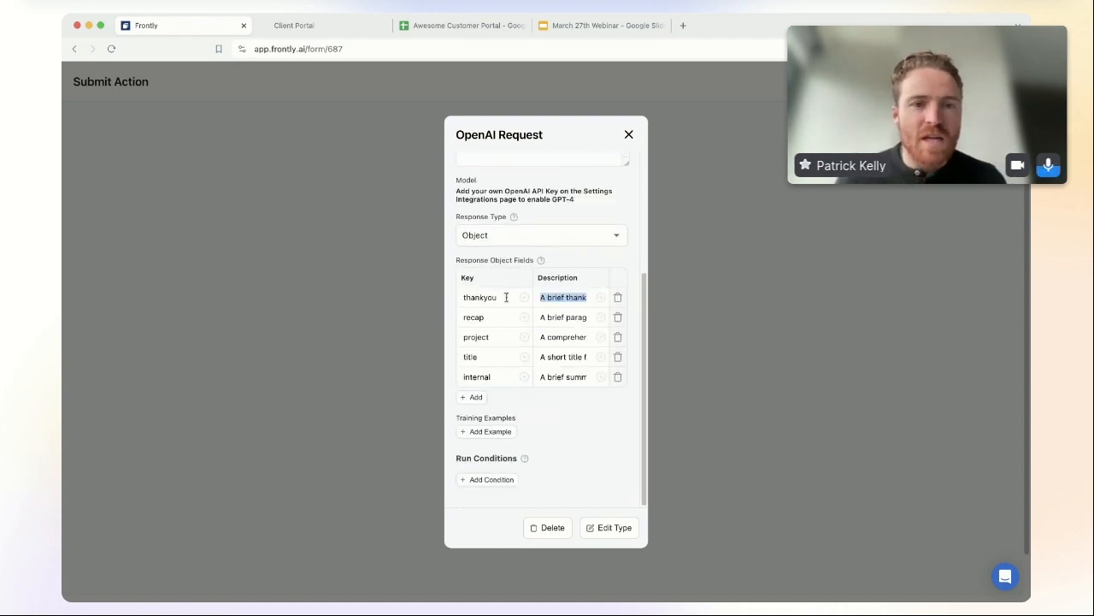
left_click(562, 322)
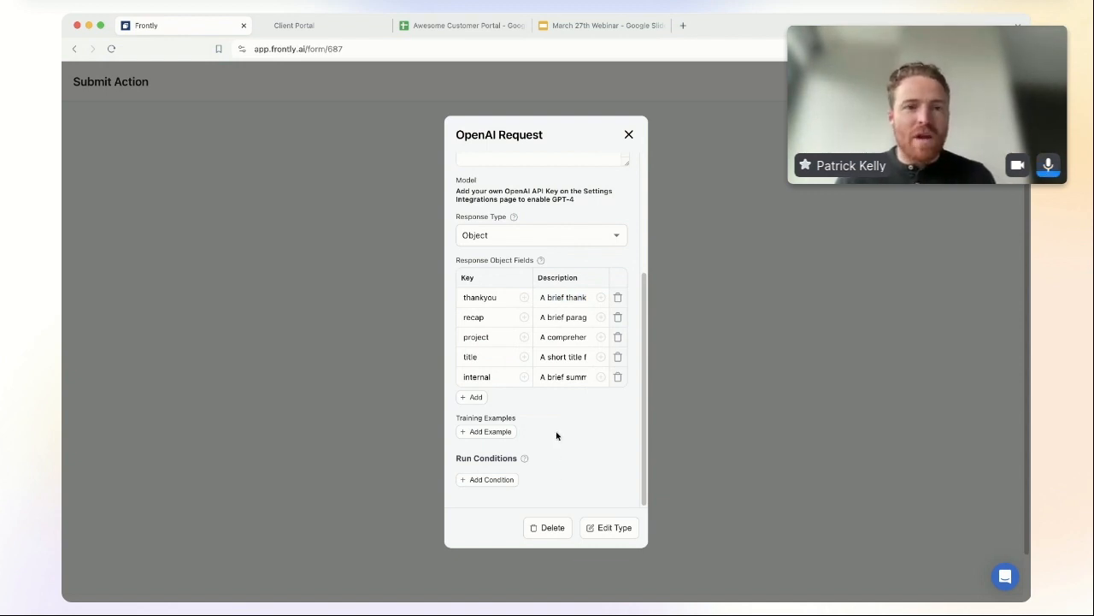
scroll(557, 437, "up", 3)
scroll(556, 436, "down", 3)
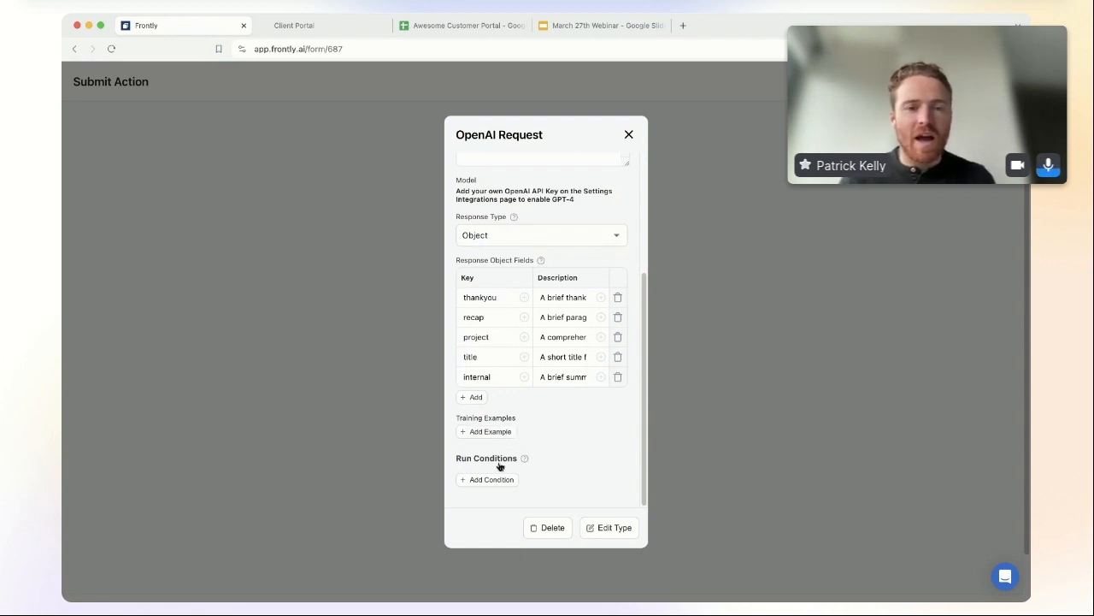
left_click(484, 431)
Step: Open the New Example training entry and type a sample thank-you message into its Thankyou field
scroll(555, 450, "down", 1)
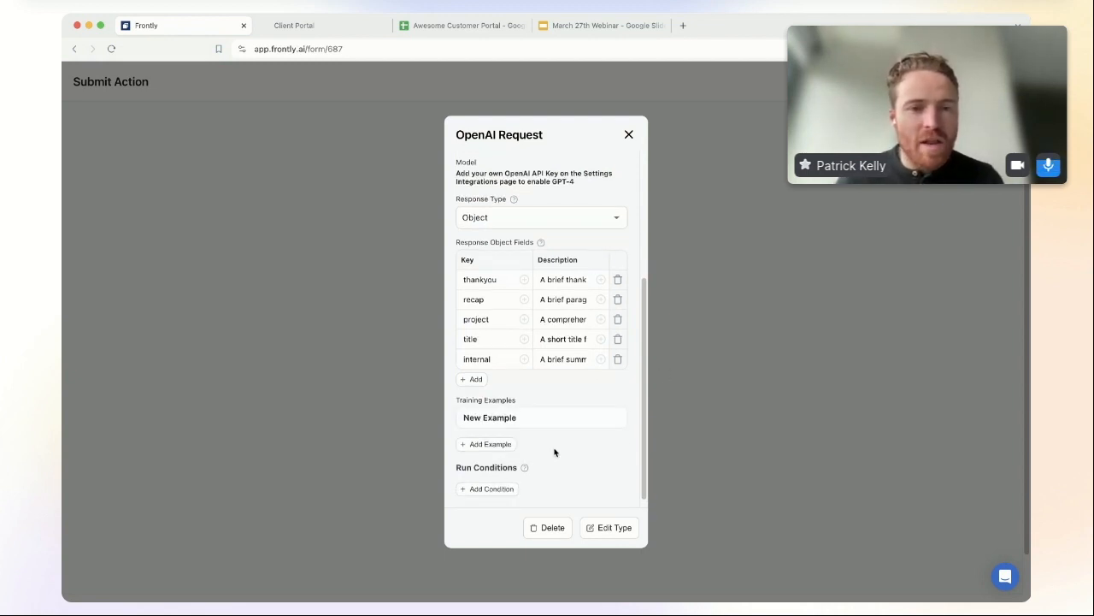
left_click(524, 406)
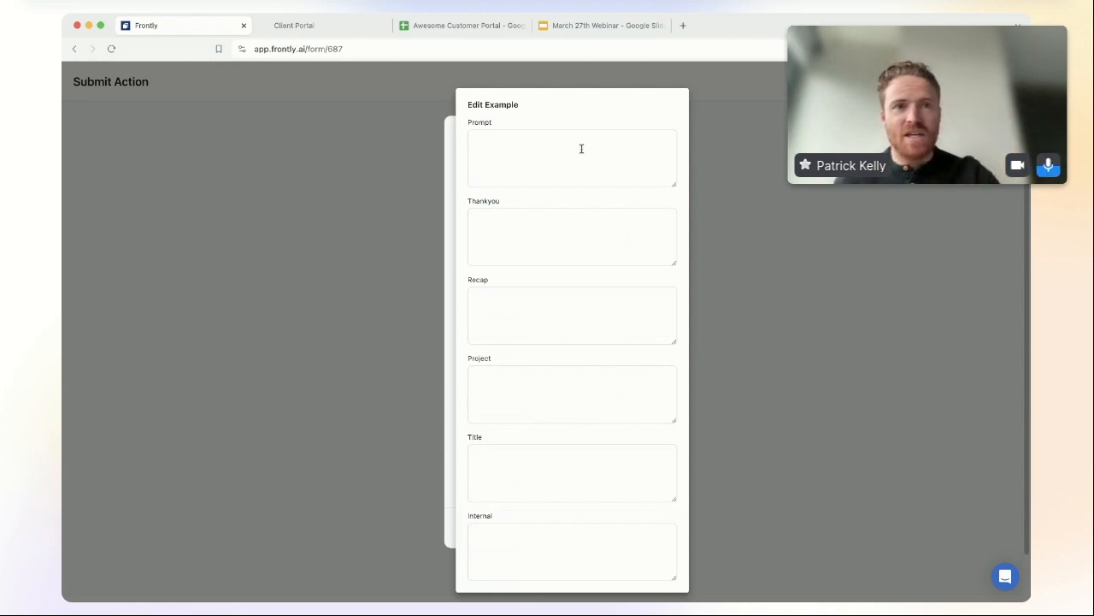
left_click(562, 307)
left_click(561, 378)
left_click(557, 465)
left_click(549, 547)
left_click(511, 452)
left_click(525, 229)
type("Thanks so much for ")
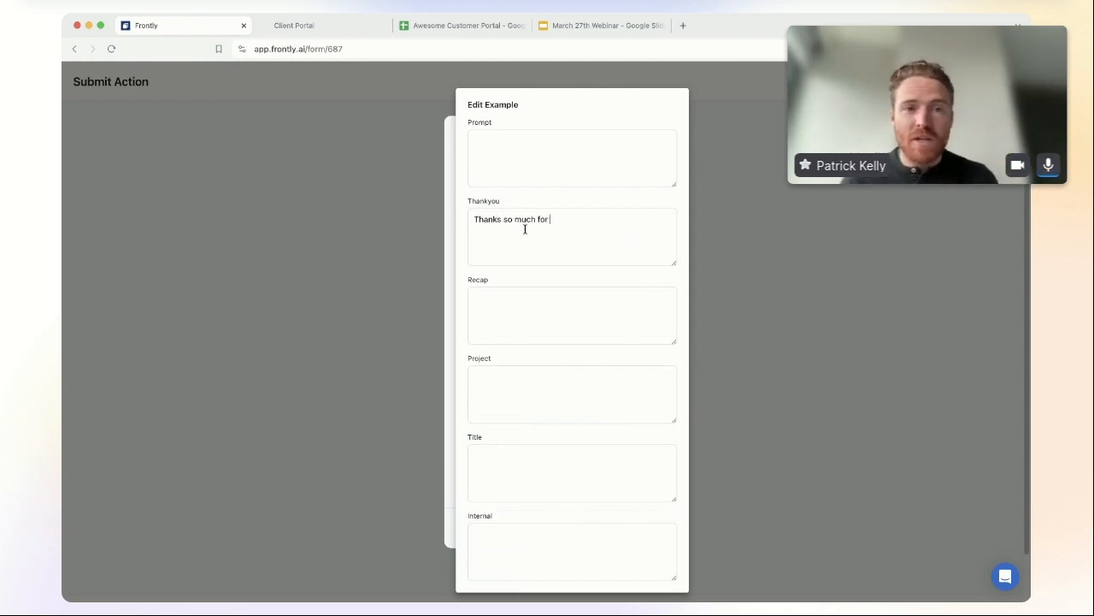
type("wor")
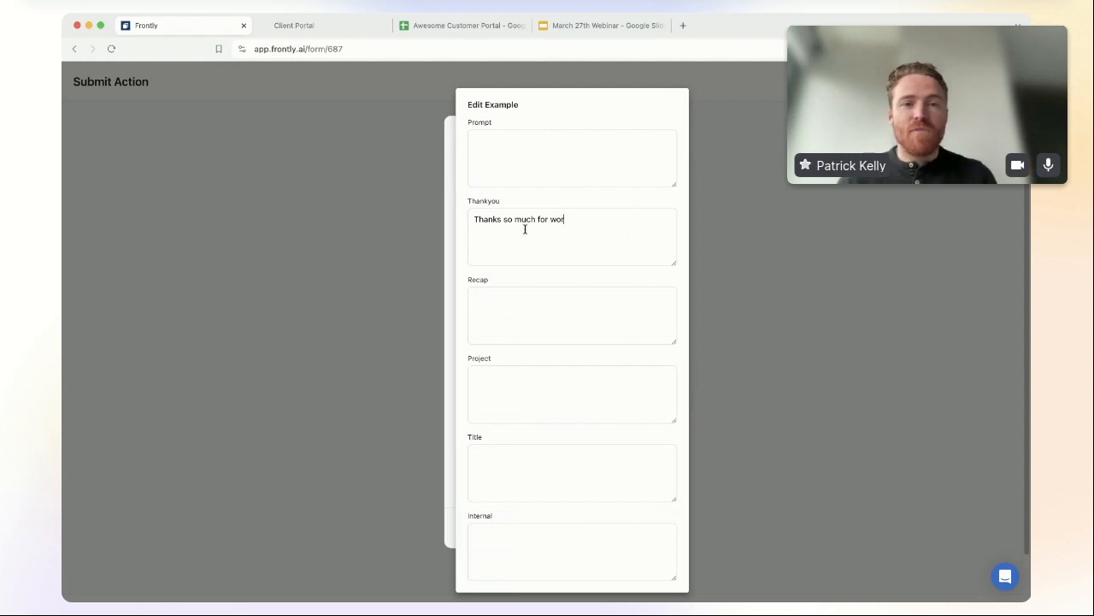
type("king with us! We're excited to")
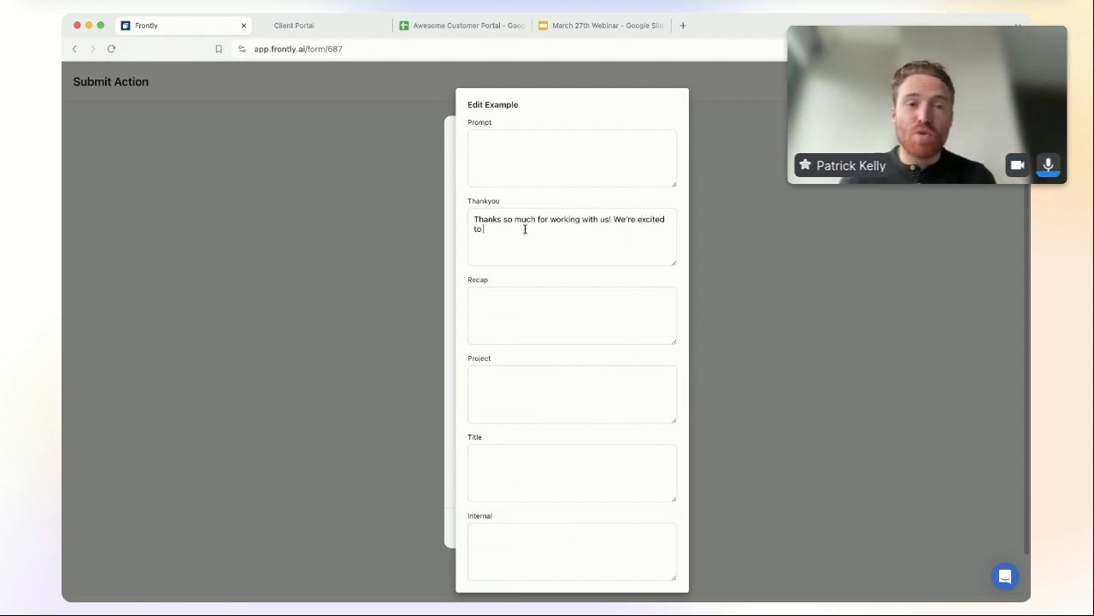
type(" dig into your project and")
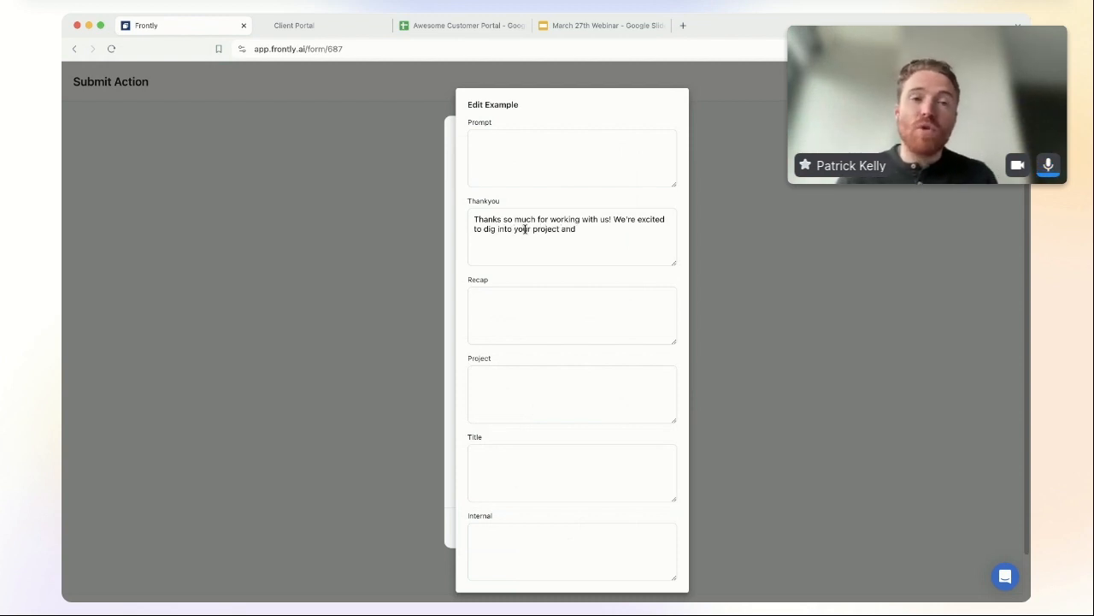
type(" make it amazing.")
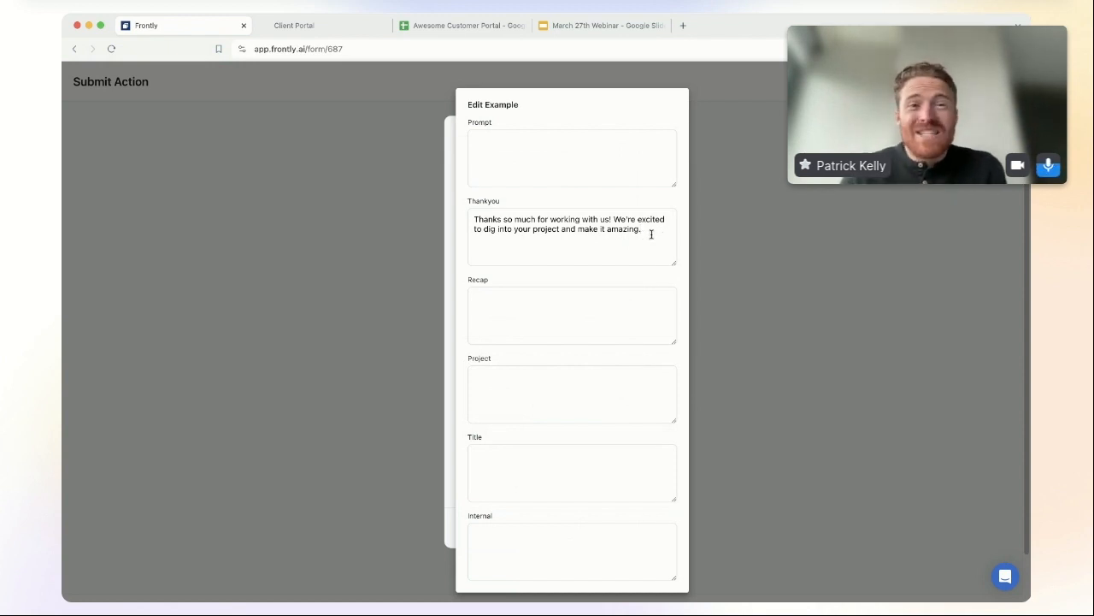
Step: Clear the Thankyou text, close the example editor, and delete the New Example entry
left_click_drag(647, 237, 460, 218)
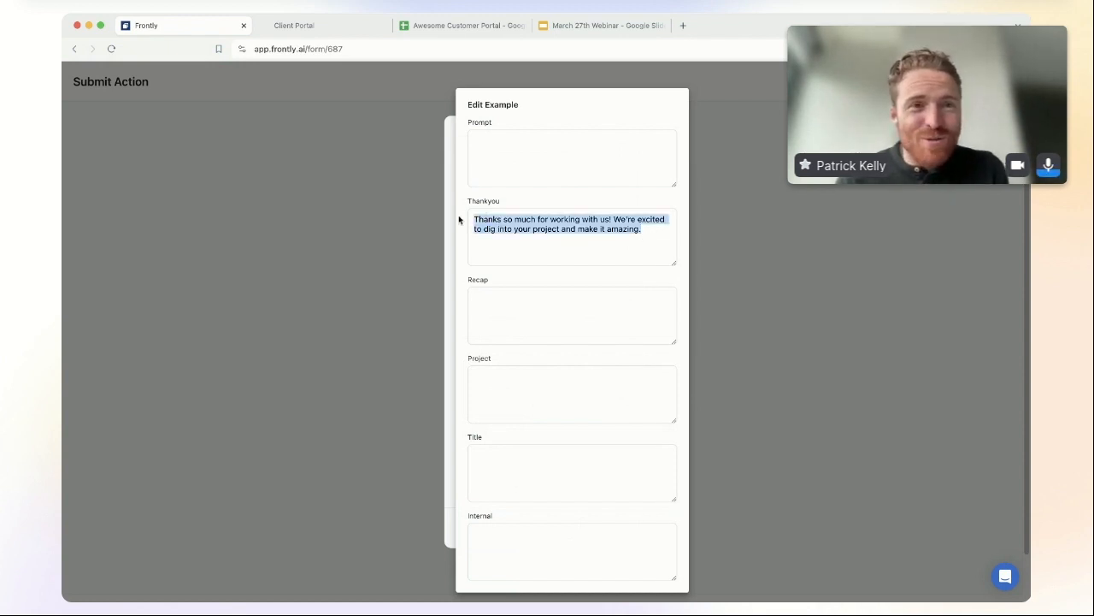
key("BackSpace")
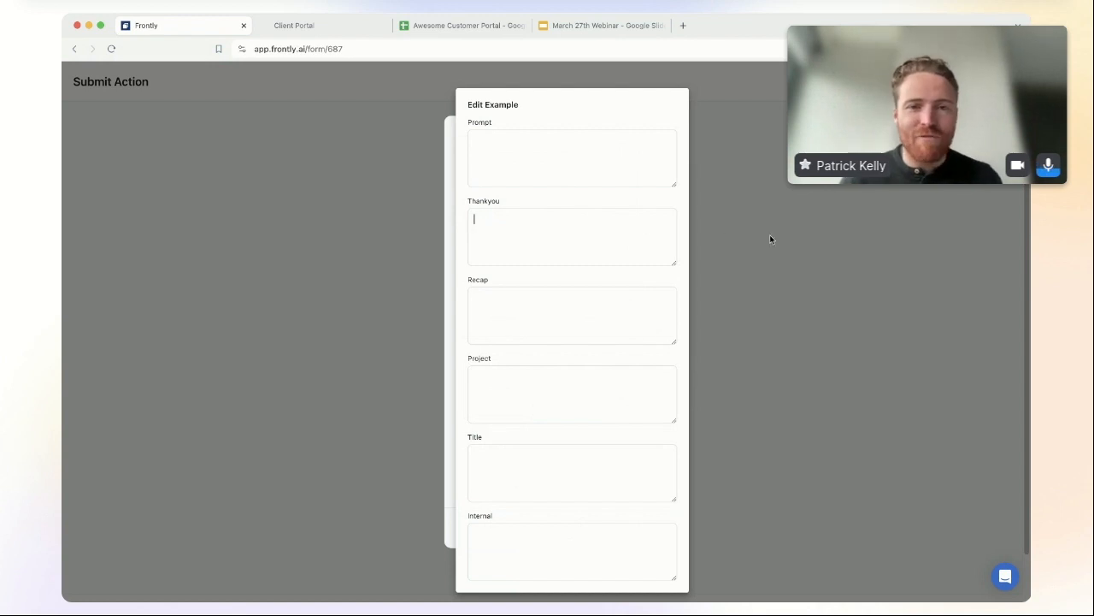
left_click(770, 236)
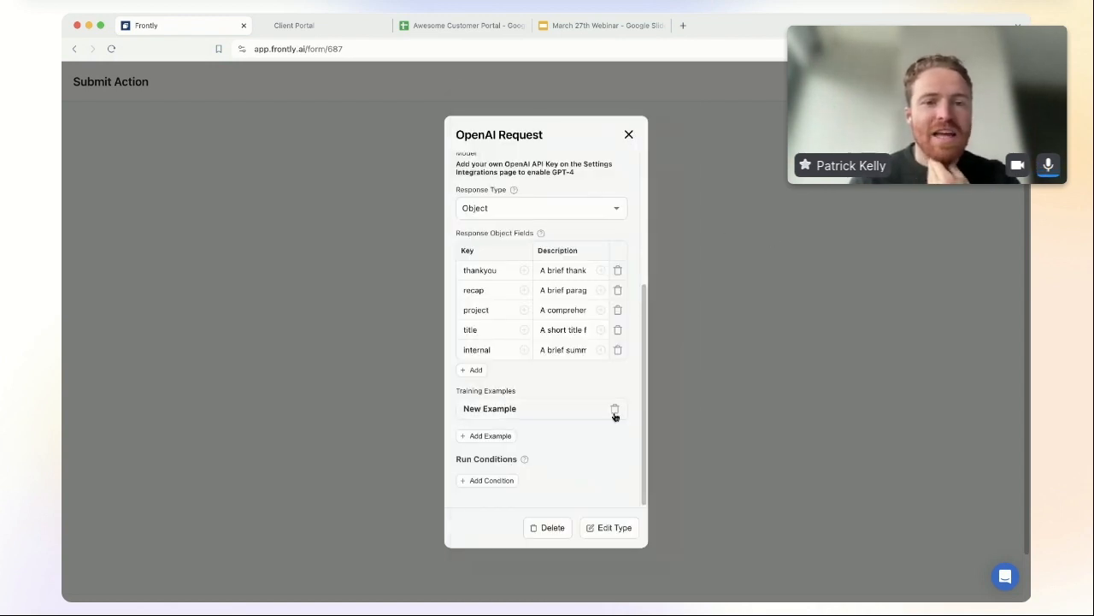
left_click(613, 408)
Step: Review the OpenAI Request prompt, then close its settings to return to the Submit Action workflow
scroll(518, 293, "up", 2)
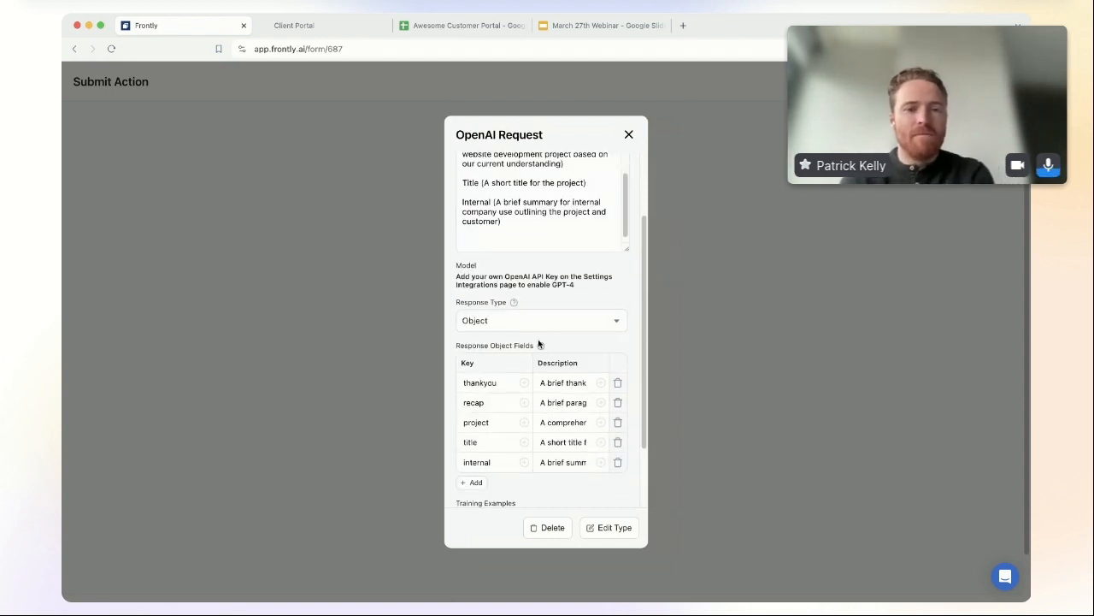
scroll(597, 274, "up", 2)
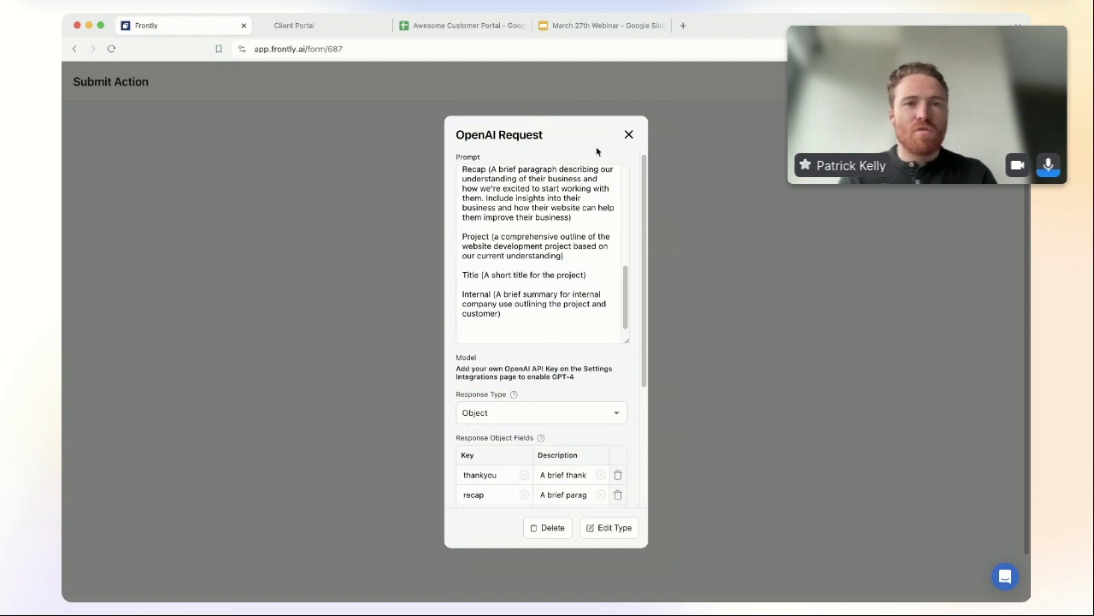
scroll(582, 245, "down", 1)
scroll(582, 246, "up", 5)
scroll(582, 245, "down", 5)
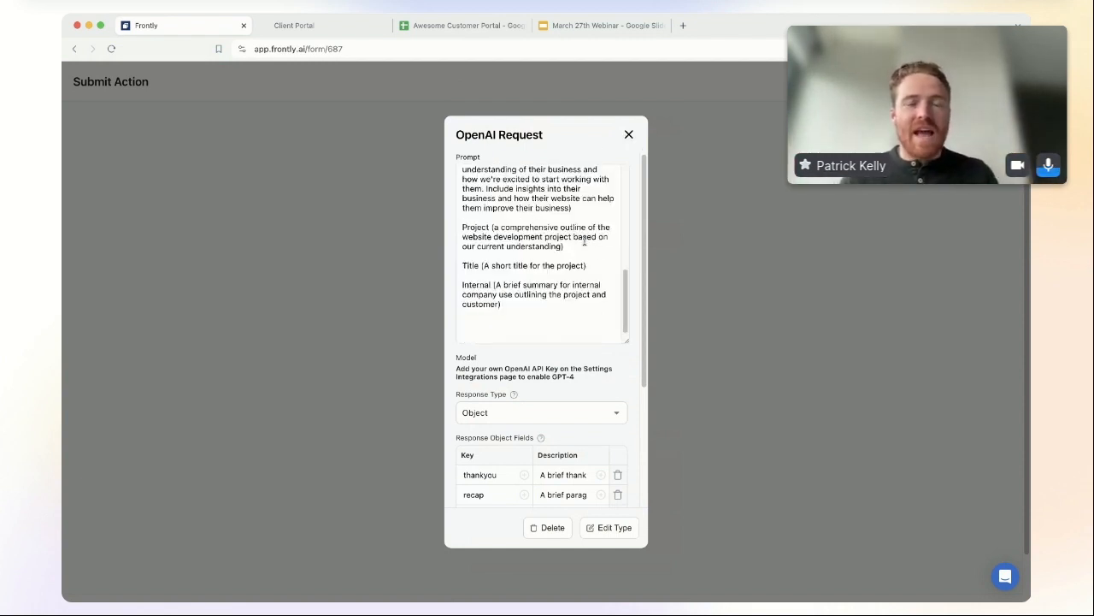
left_click(628, 136)
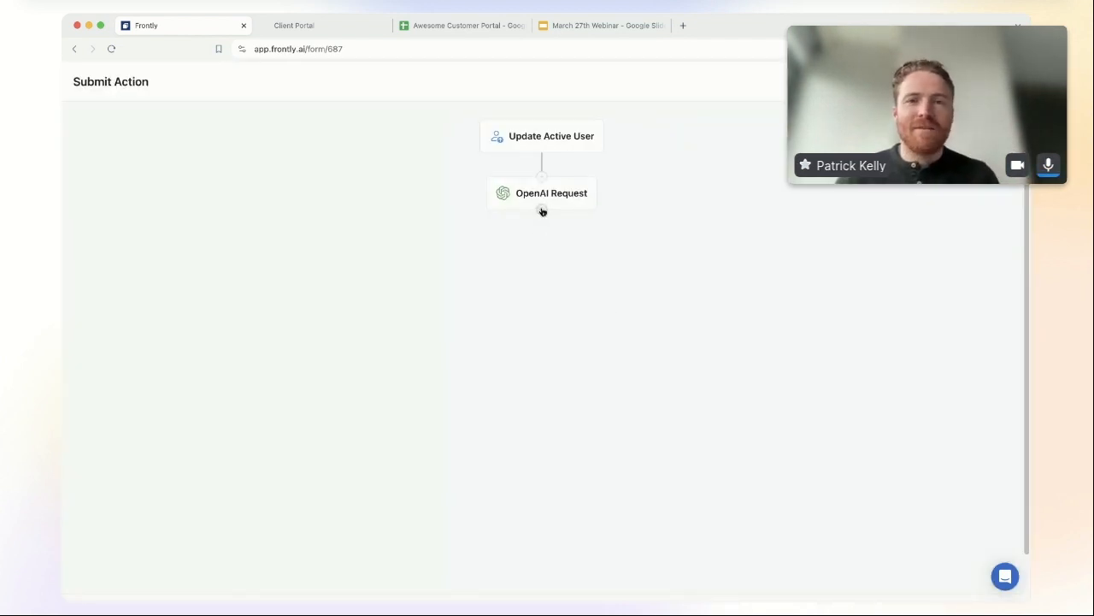
left_click(541, 211)
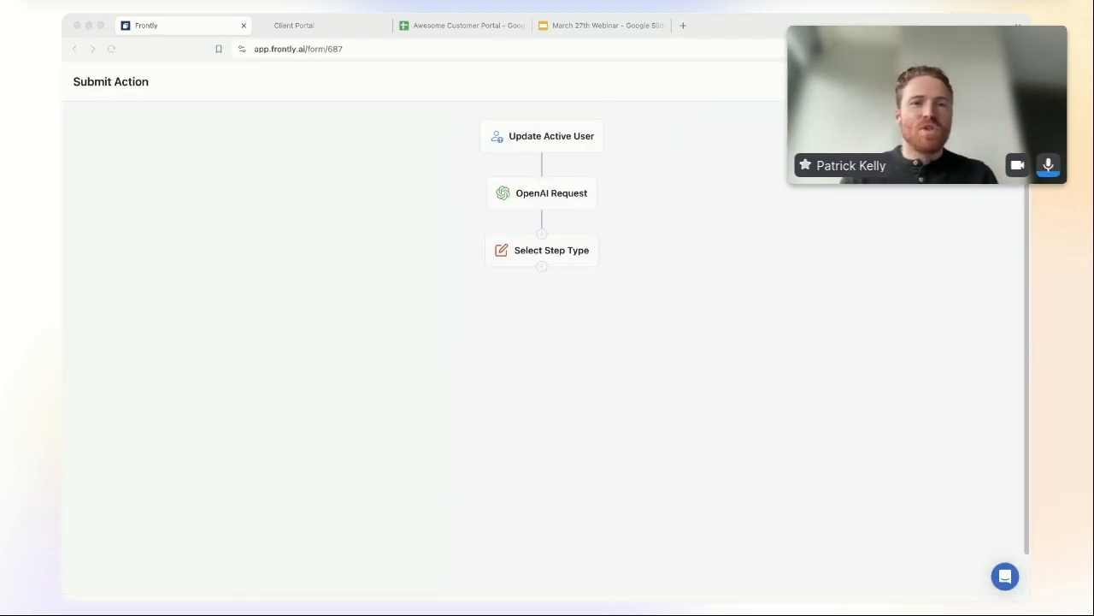
left_click(588, 439)
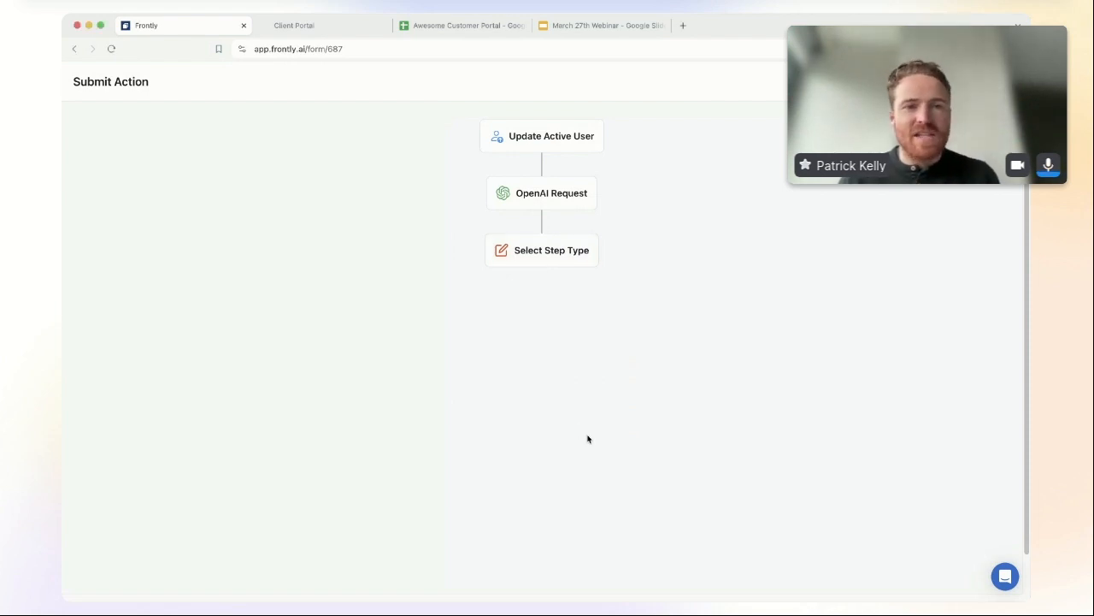
left_click(564, 256)
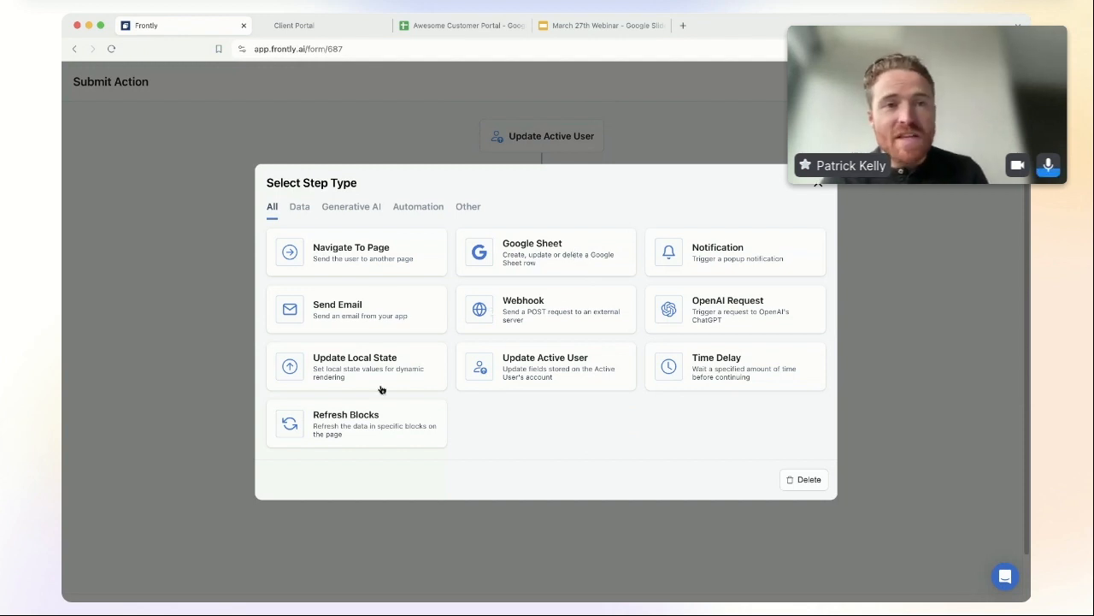
left_click(553, 256)
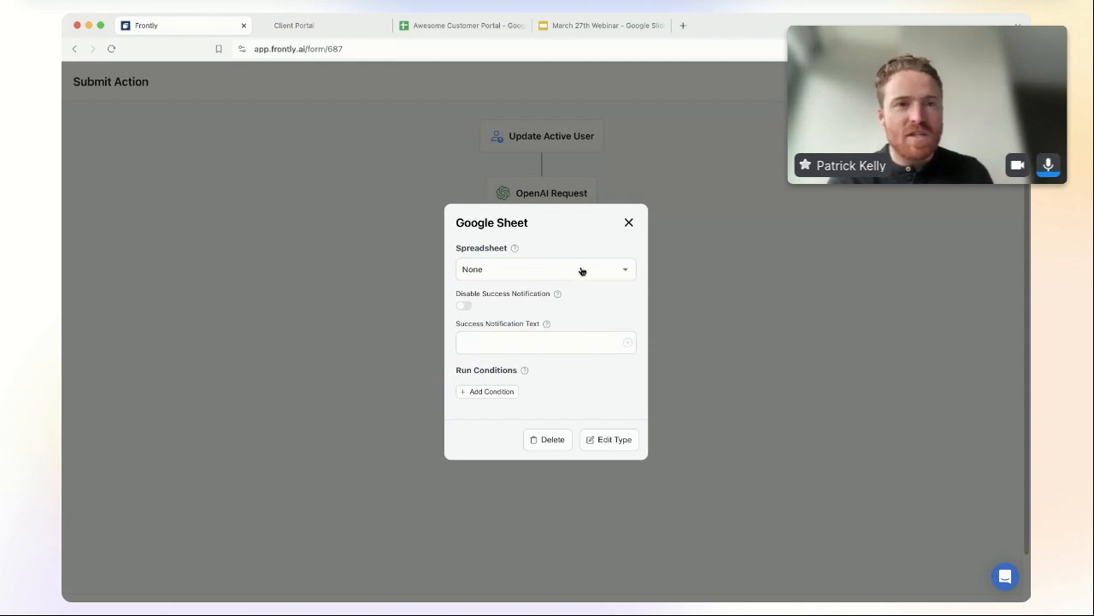
left_click(571, 270)
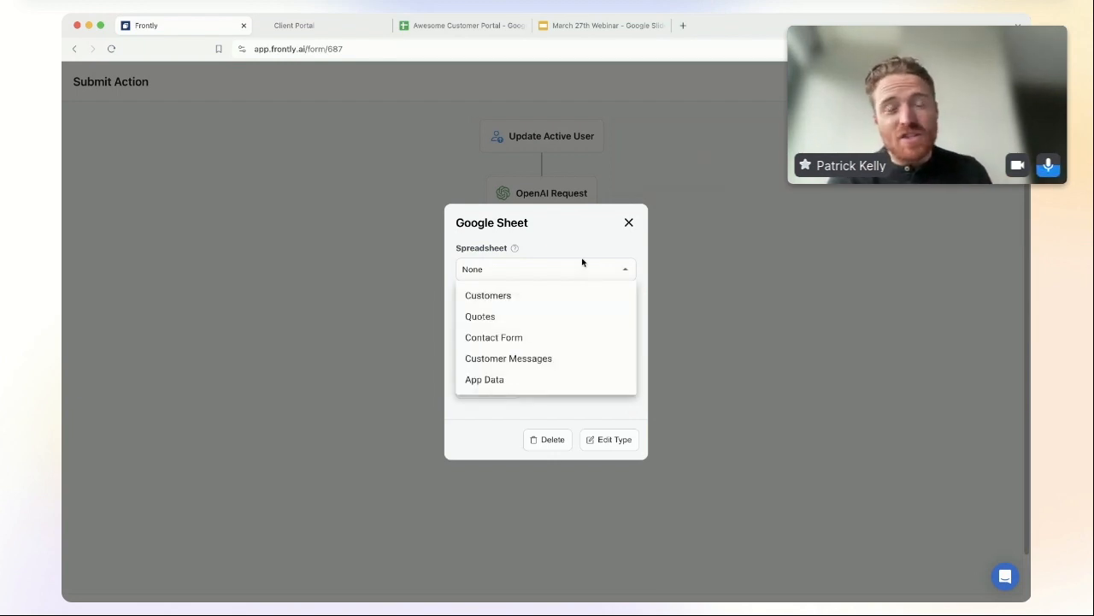
left_click(585, 239)
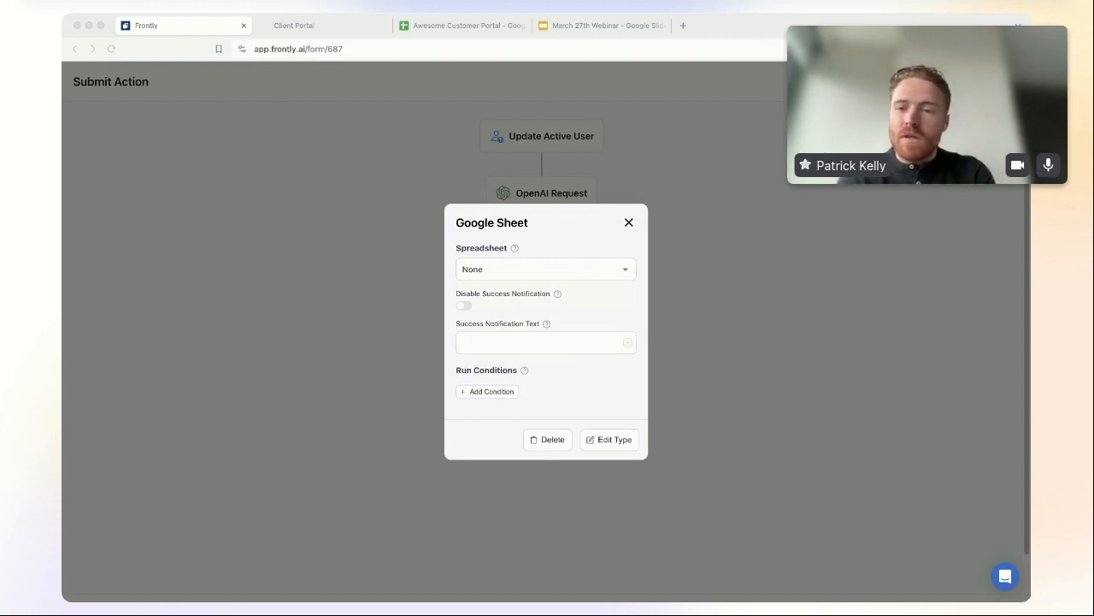
Step: Tentatively point the Google Sheet step at the Customers spreadsheet with an Edit action
left_click(549, 267)
left_click(531, 295)
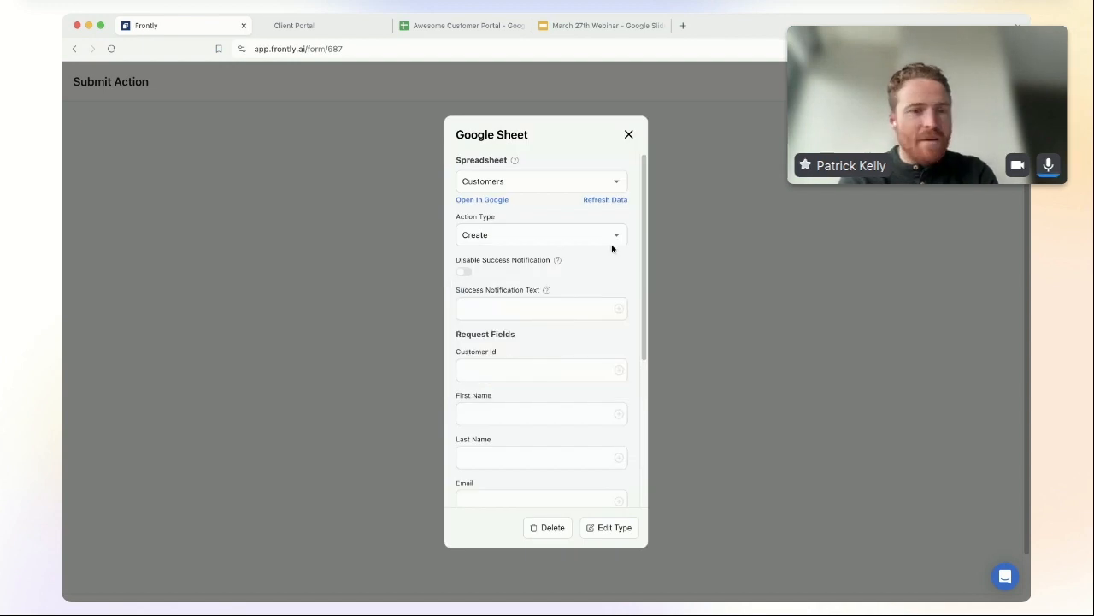
left_click(540, 237)
left_click(539, 237)
left_click(537, 237)
left_click(525, 281)
key("super+Tab")
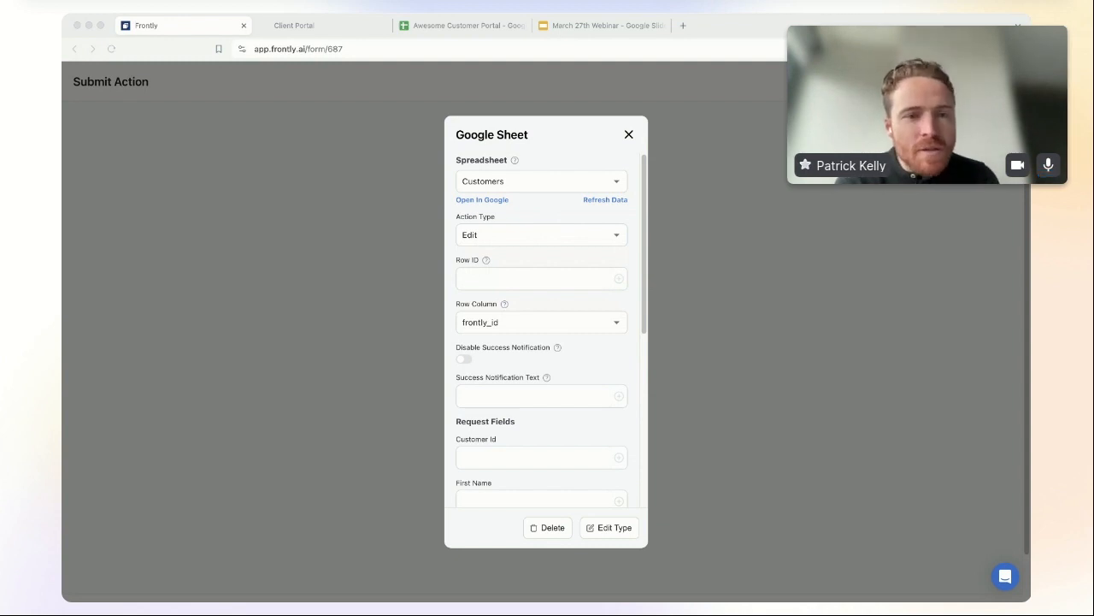
Step: Switch to the Quotes spreadsheet, set Action Type to Create, and disable the success notification
left_click(545, 182)
left_click(514, 229)
left_click(534, 241)
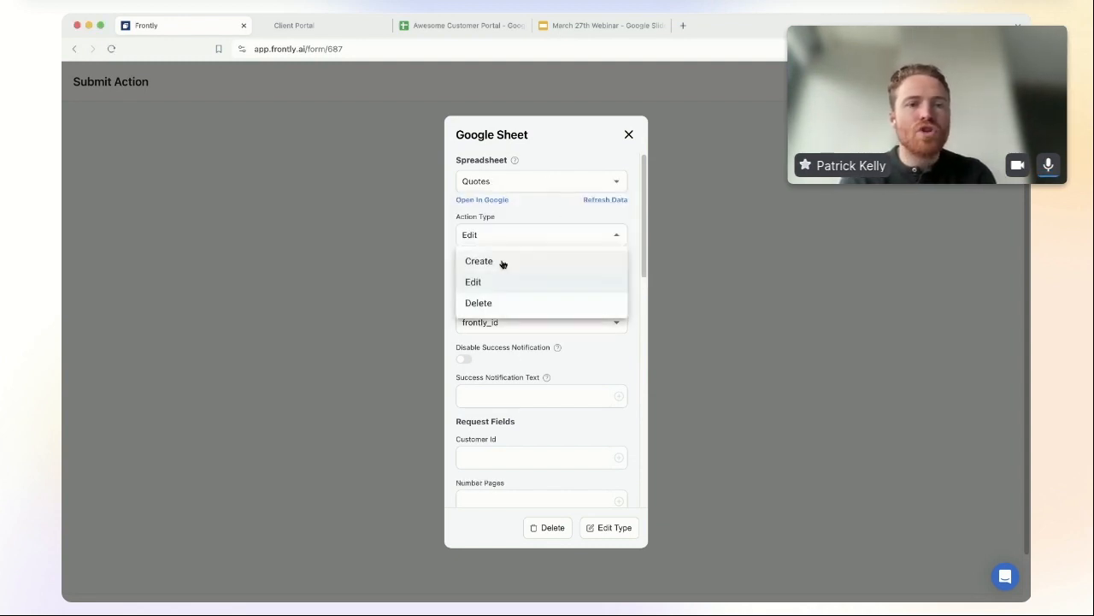
left_click(504, 261)
left_click(464, 272)
scroll(586, 366, "down", 2)
left_click(463, 231)
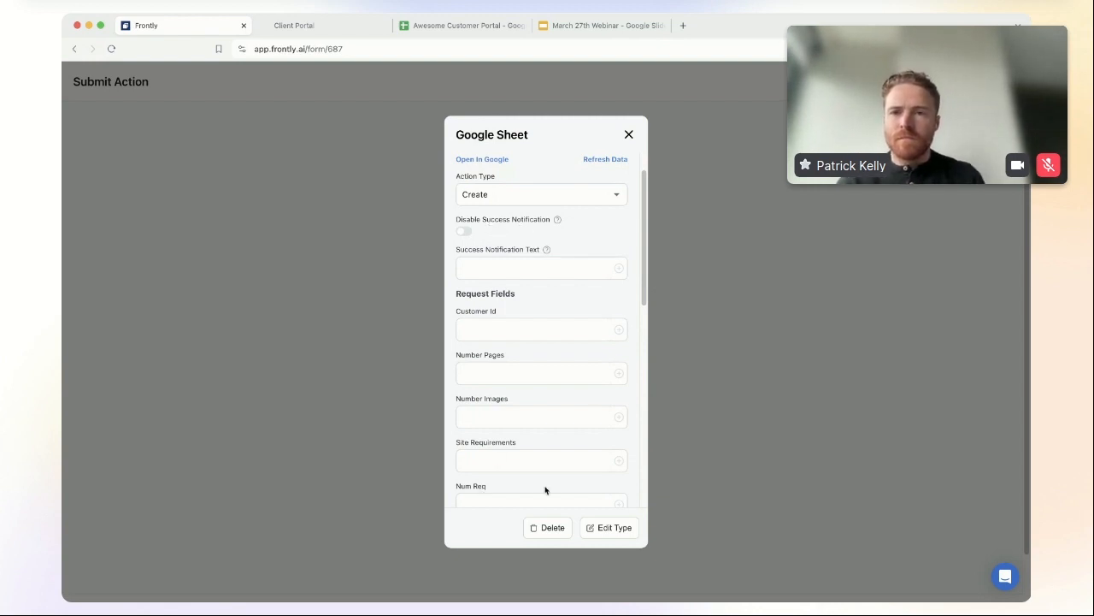
scroll(483, 259, "up", 2)
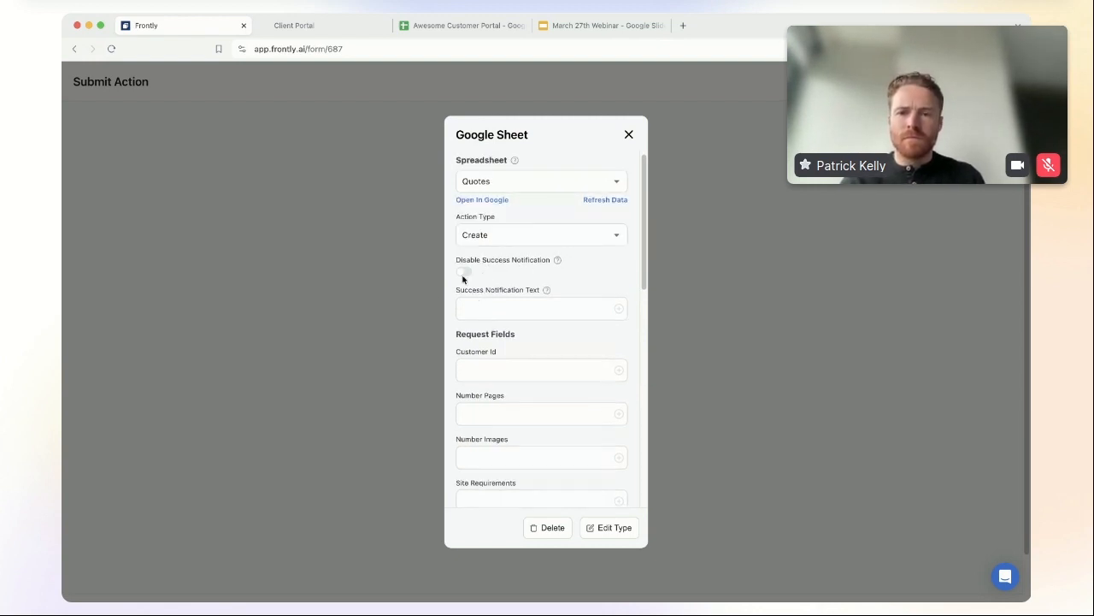
left_click(463, 271)
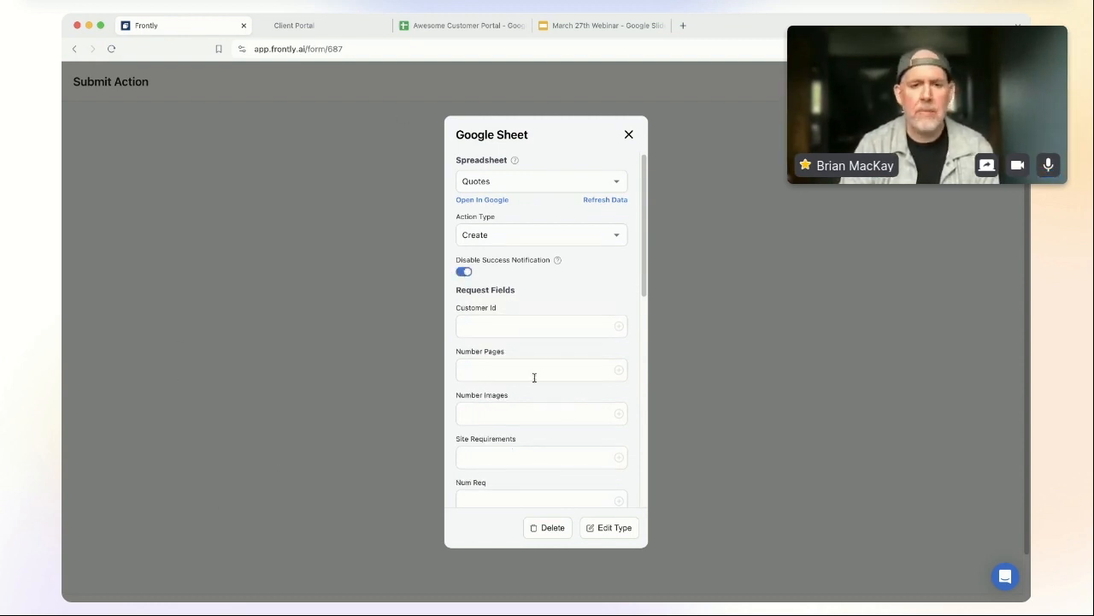
scroll(545, 405, "down", 5)
Step: Map the Customer Id field to {{user.id}}
left_click(518, 221)
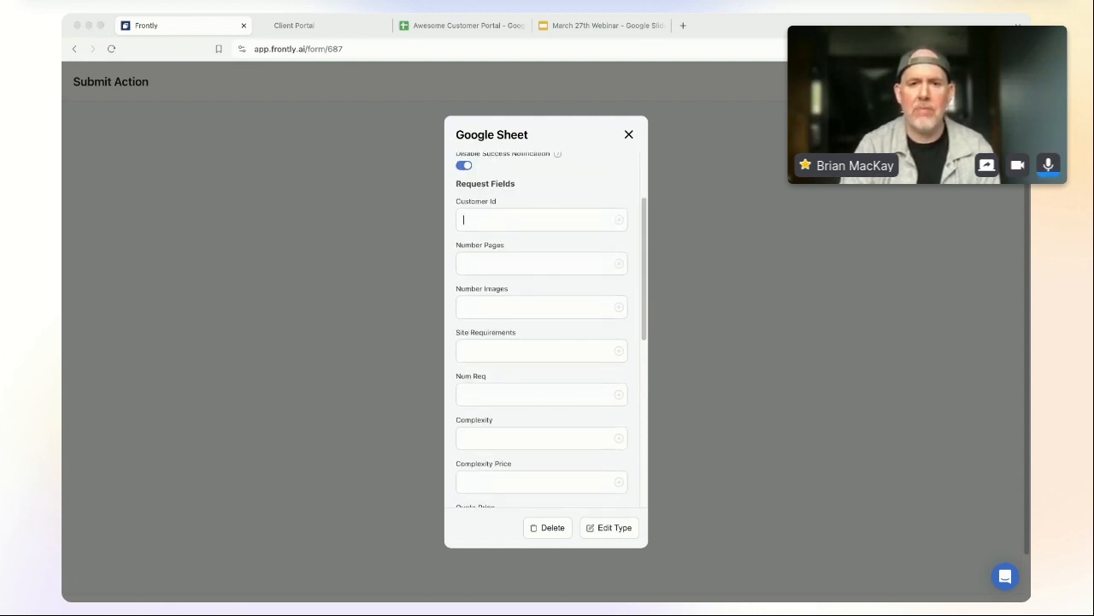
left_click(489, 411)
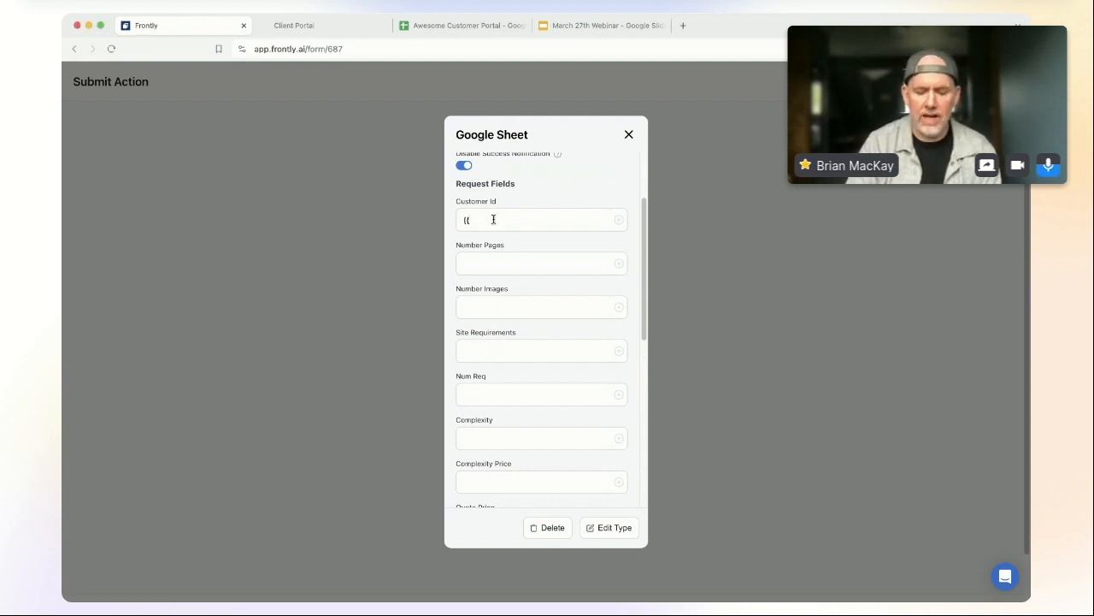
type("id}}")
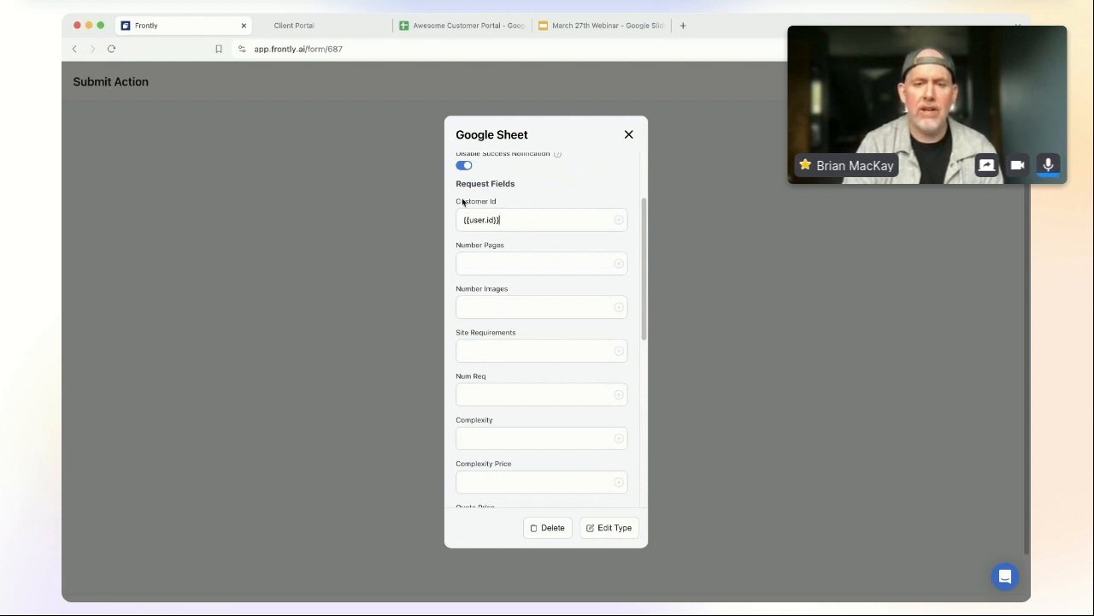
scroll(506, 309, "up", 3)
scroll(508, 308, "down", 2)
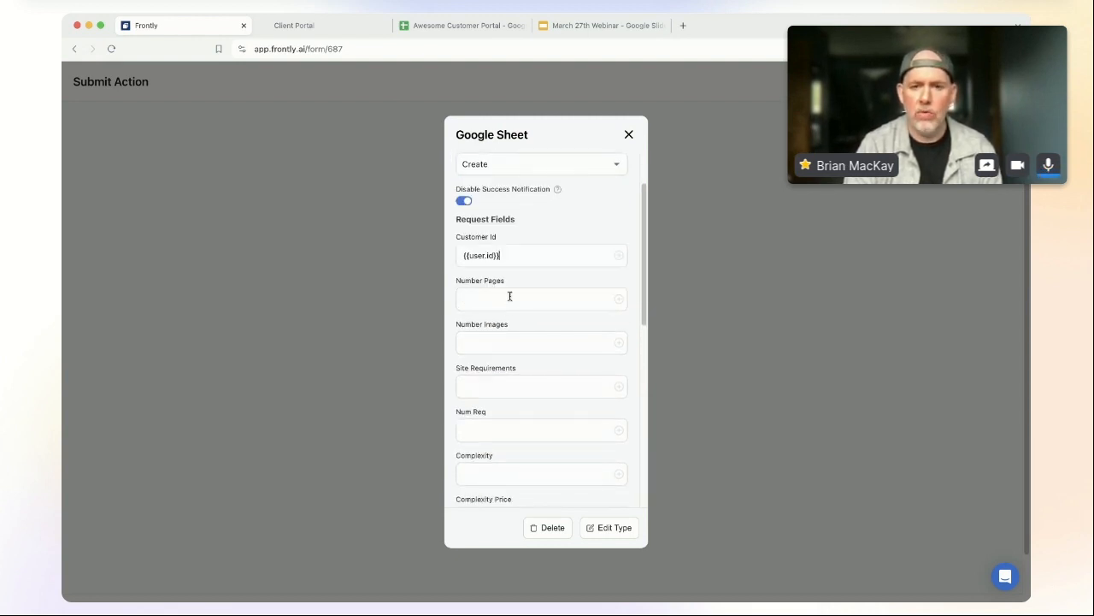
scroll(518, 289, "down", 2)
scroll(515, 256, "up", 1)
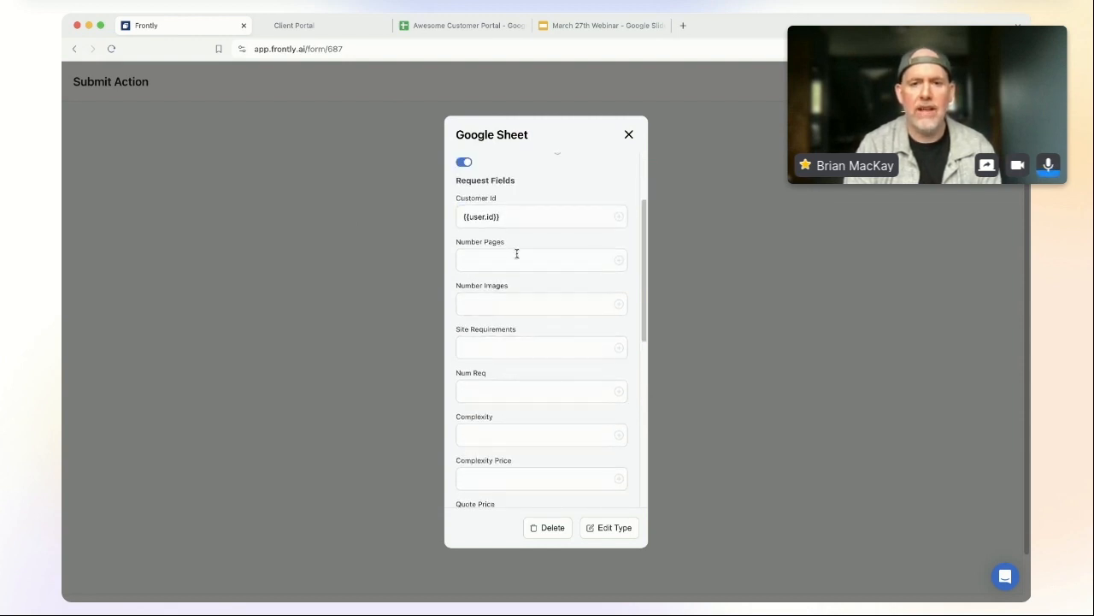
Step: Fill Number Pages, Number Images and Site Requirements with {{form.number_pages}}, {{form.number_images}}, {{form.requirements}}
left_click(552, 261)
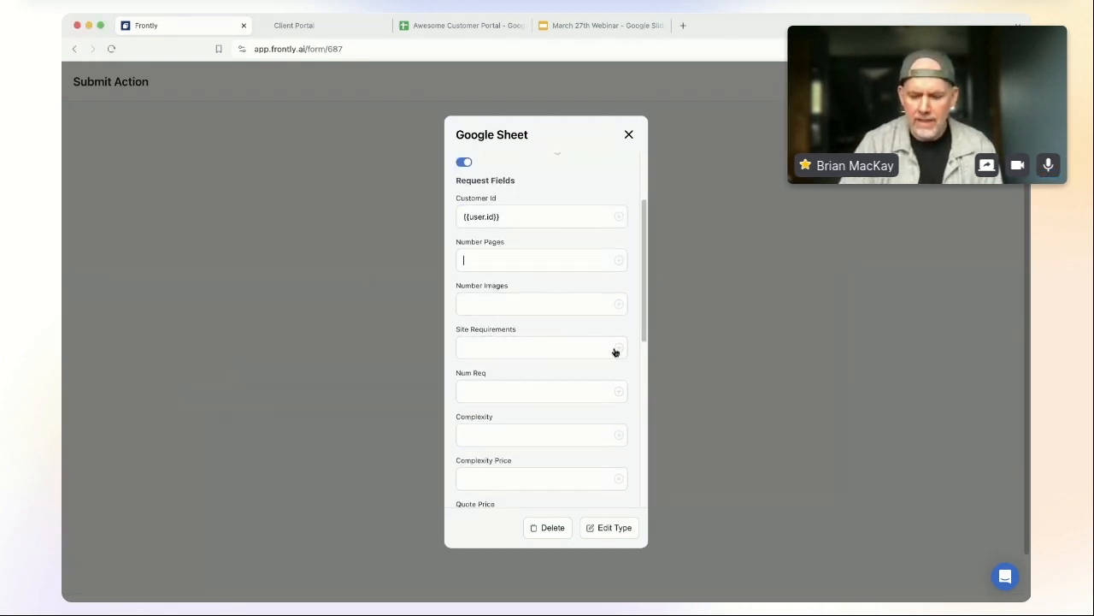
type("{{form.number_pages")
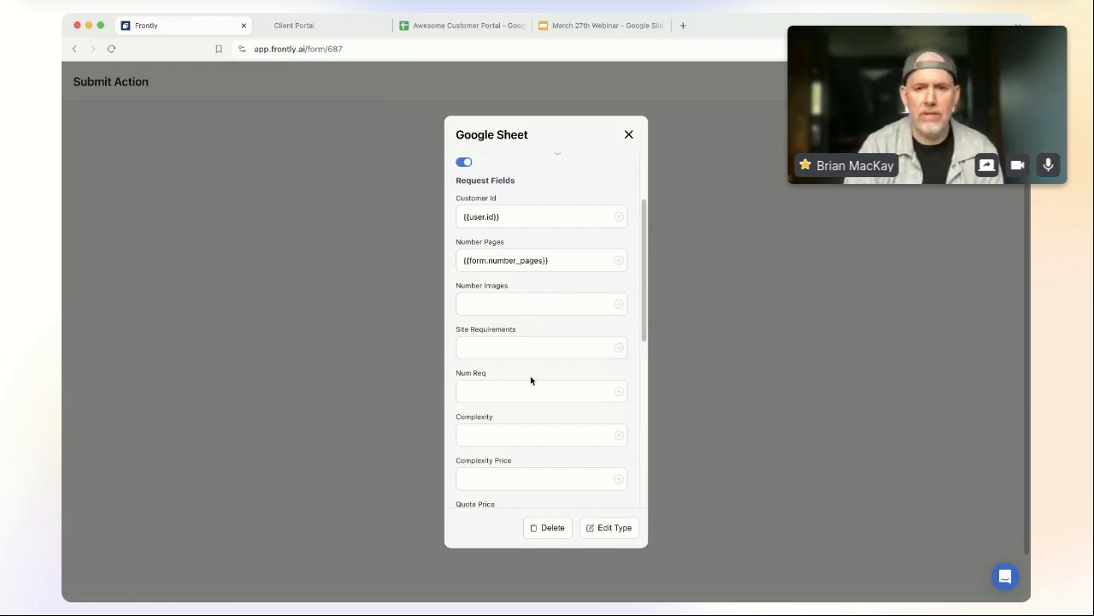
left_click(503, 302)
type("{{form.number_images}}")
left_click(508, 345)
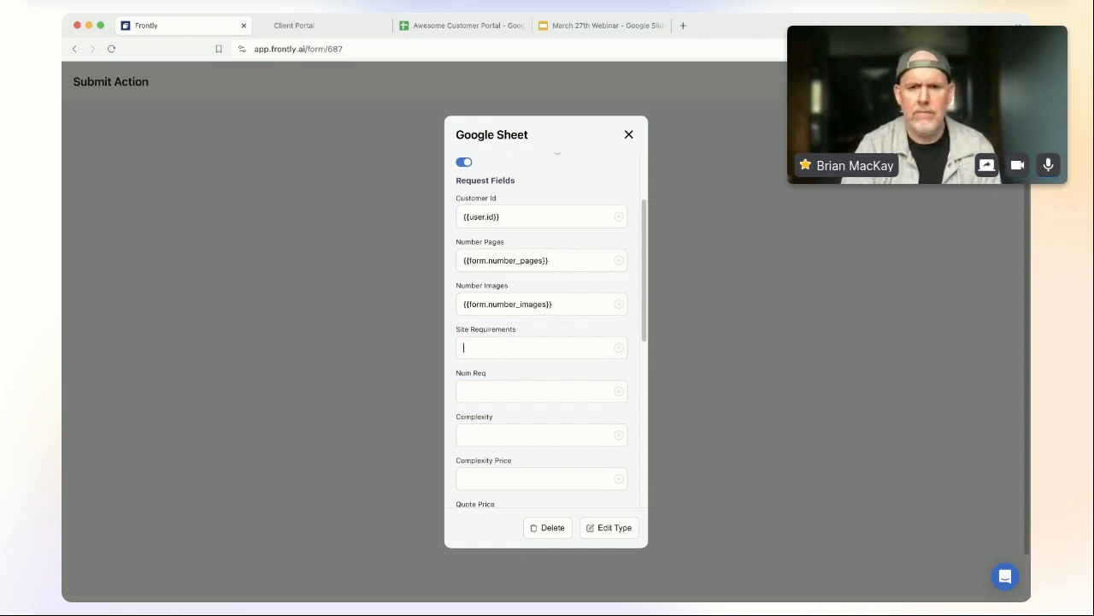
type("{{form.re")
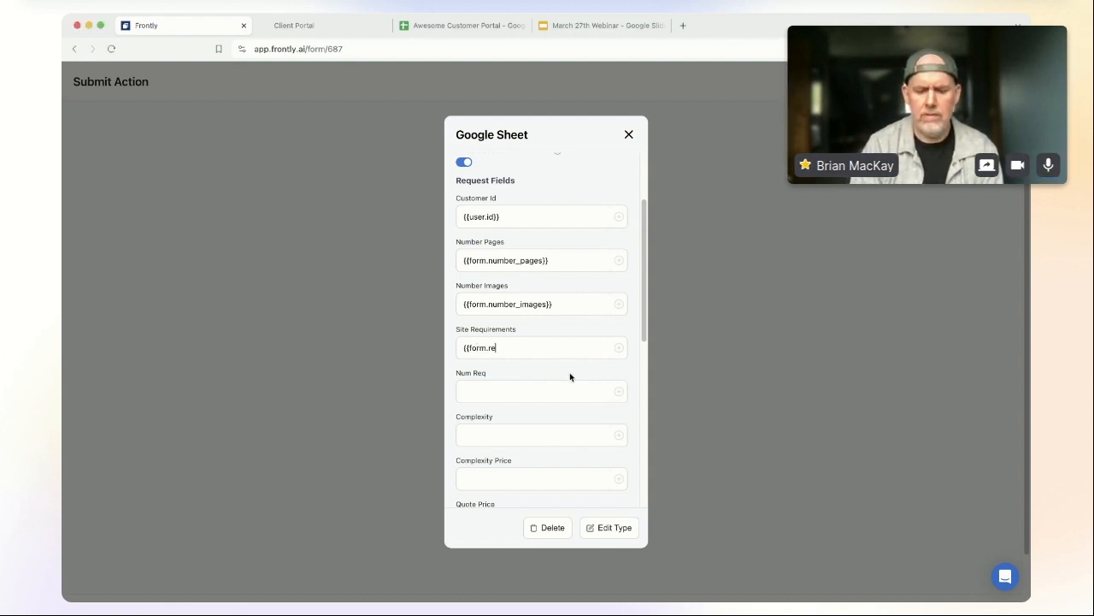
type("quirements}}")
Step: Set the Quote Status field to Lead
left_click(516, 390)
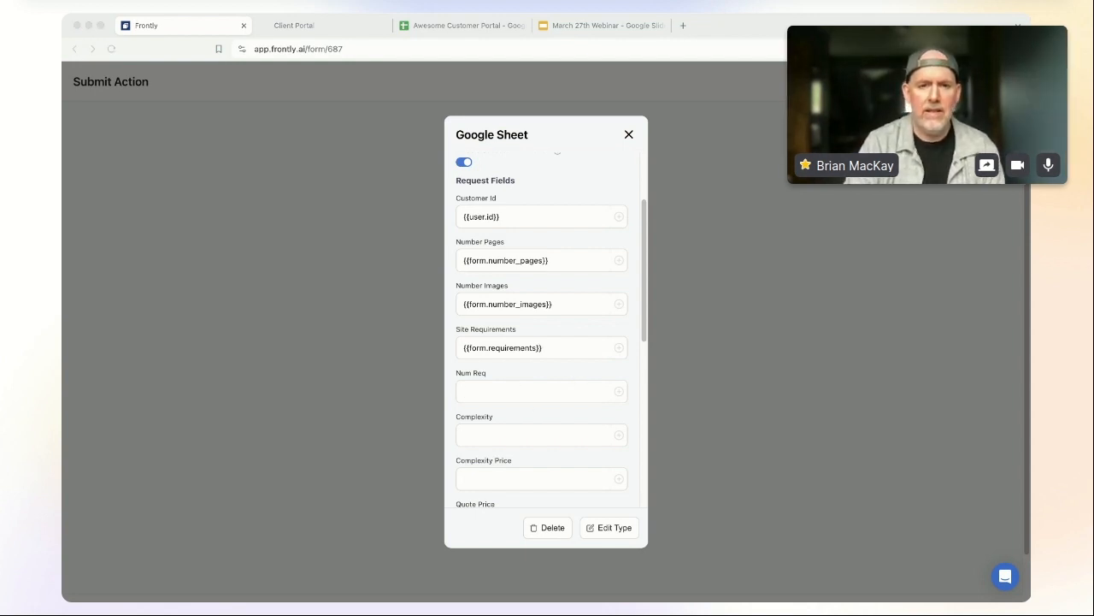
scroll(532, 407, "down", 2)
scroll(533, 405, "down", 1)
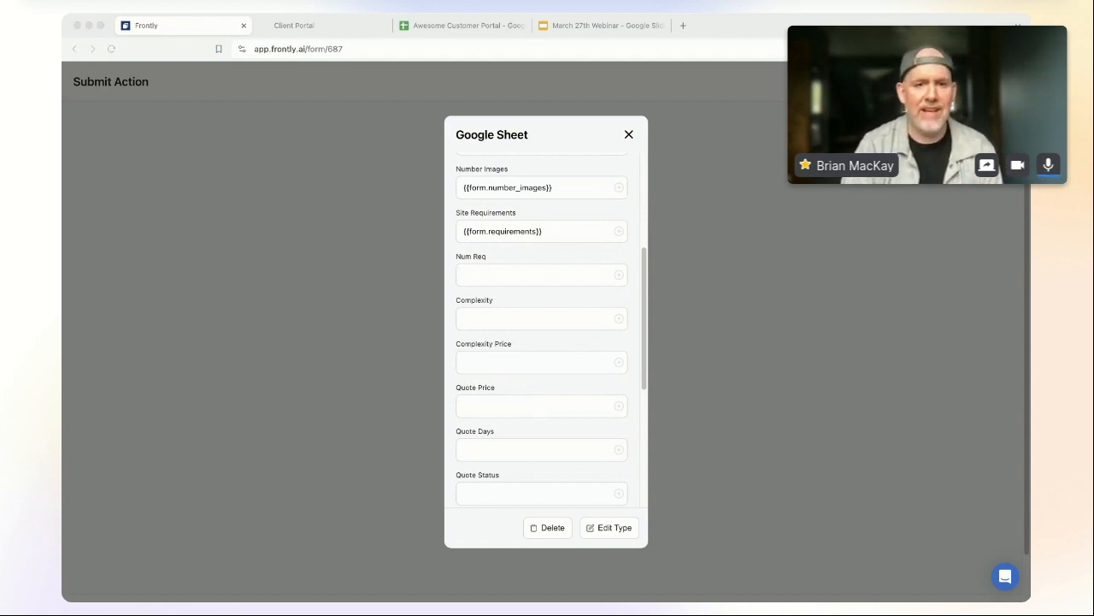
scroll(504, 393, "down", 2)
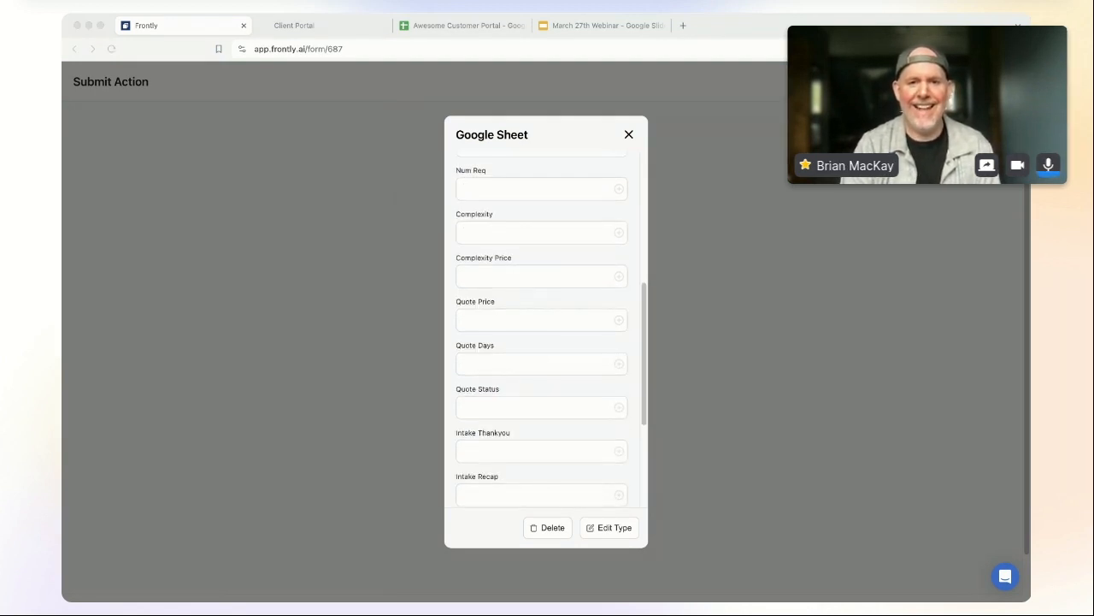
scroll(519, 342, "down", 1)
left_click(520, 352)
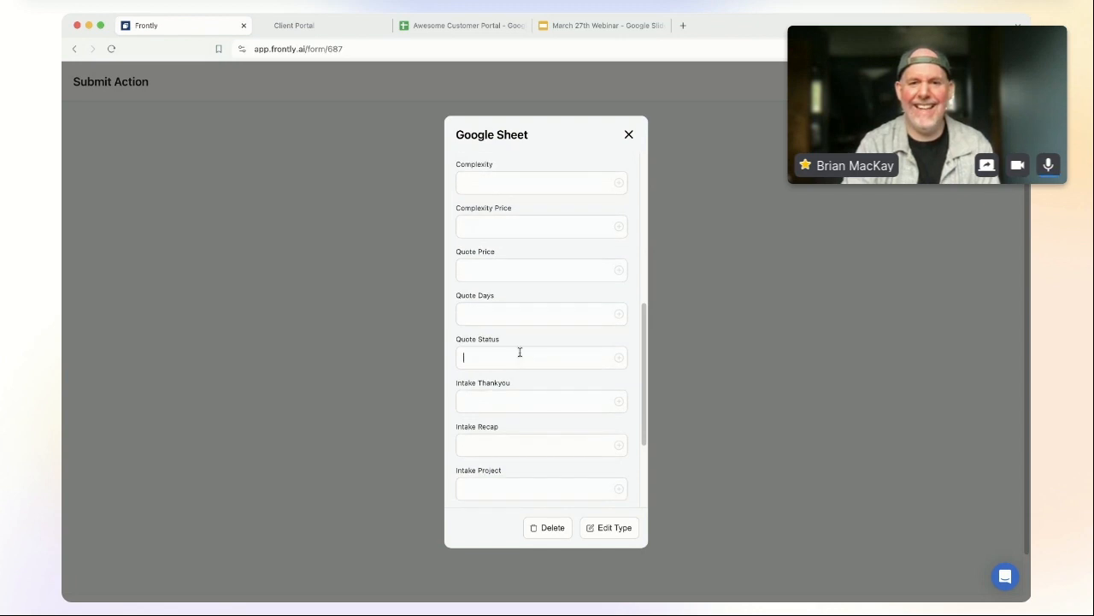
left_click(526, 399)
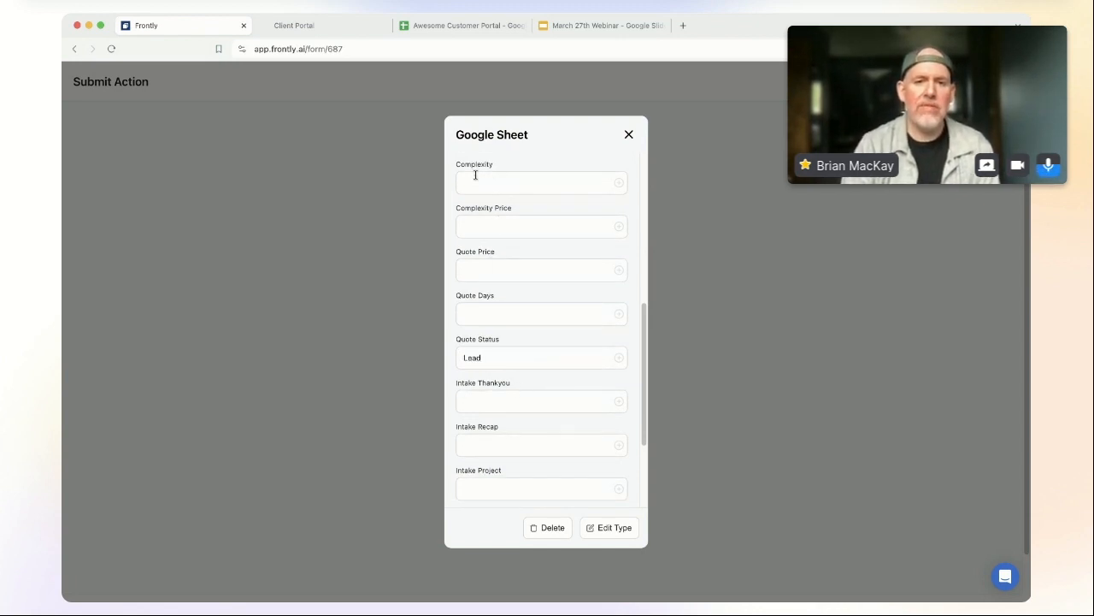
scroll(496, 314, "up", 1)
scroll(498, 316, "up", 3)
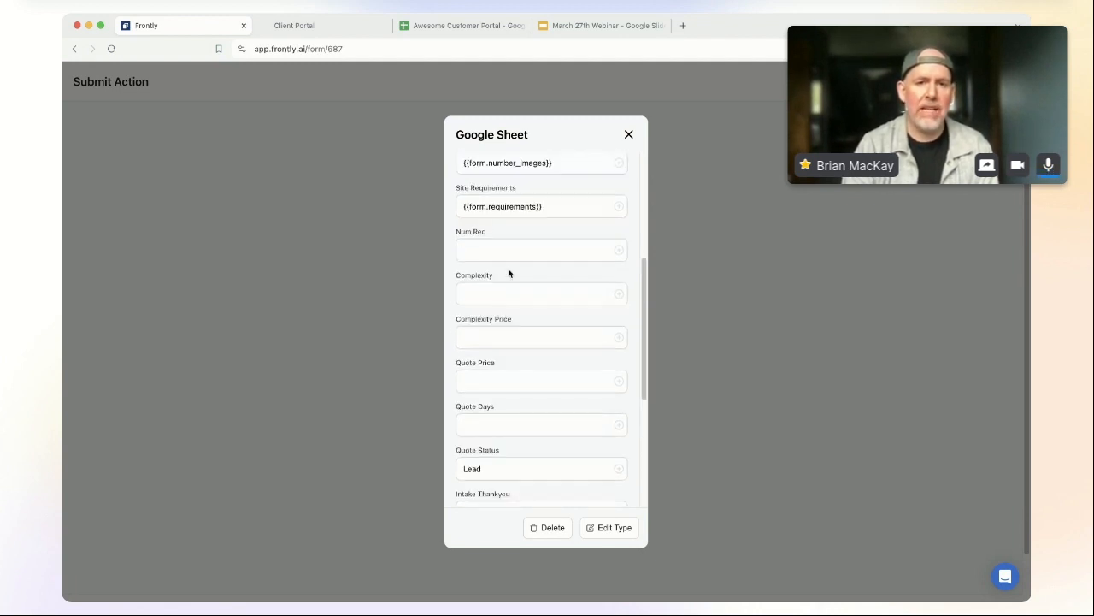
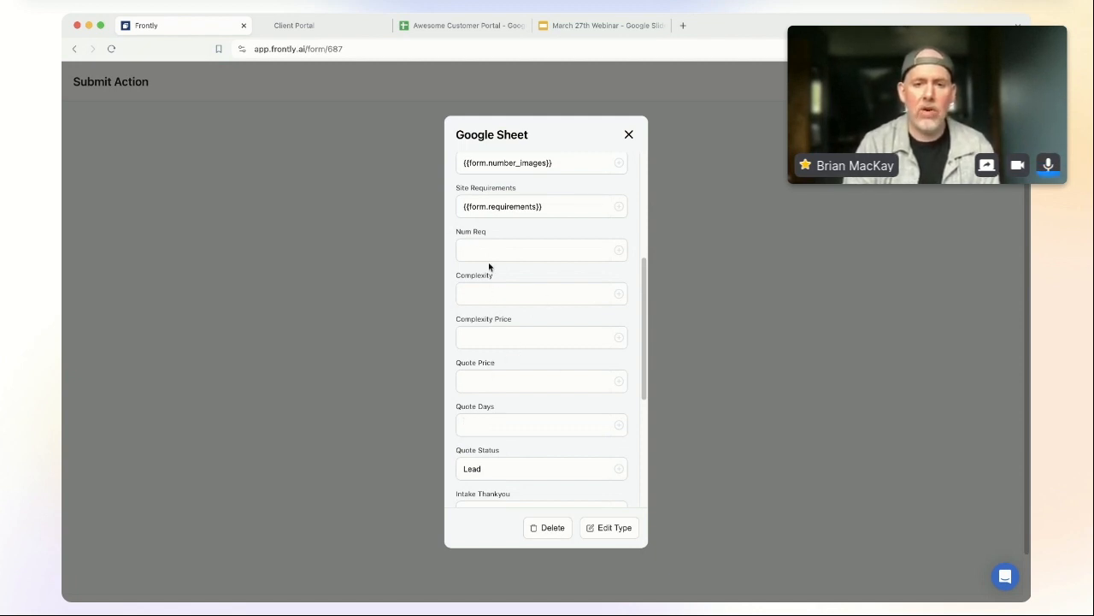
Step: Clear the half-typed '{{2' from Intake Thankyou and bring up its Insert Variable picker
key("Tab")
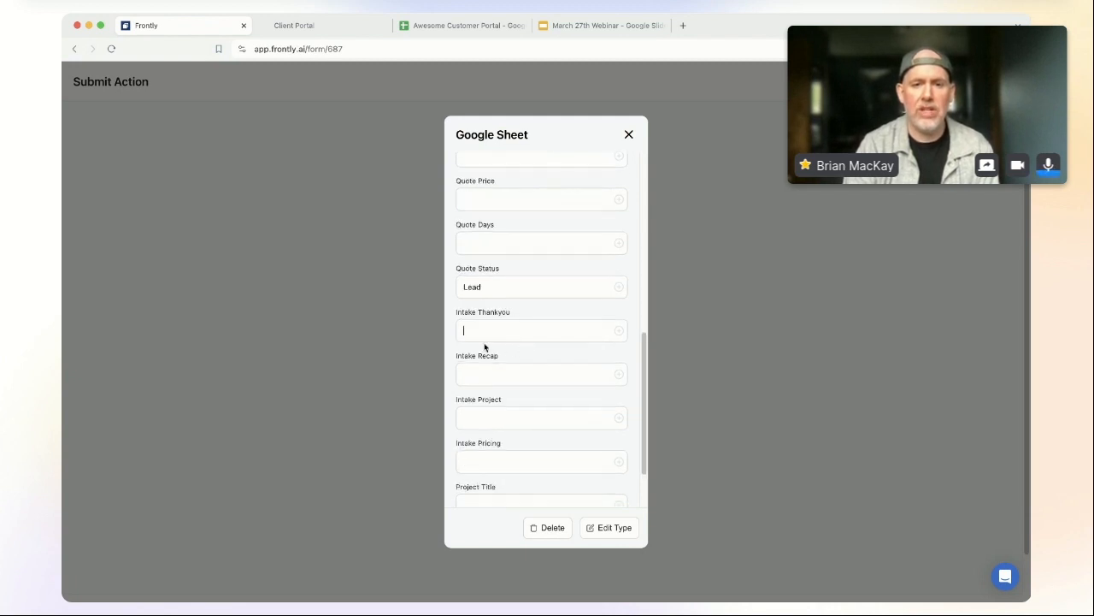
scroll(479, 359, "down", 1)
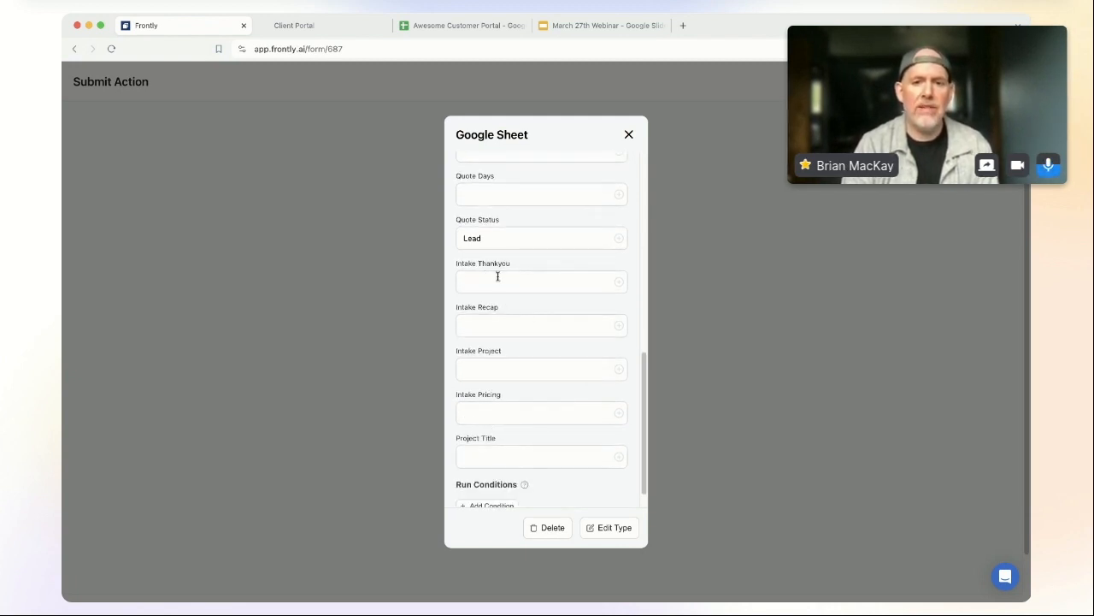
left_click(468, 282)
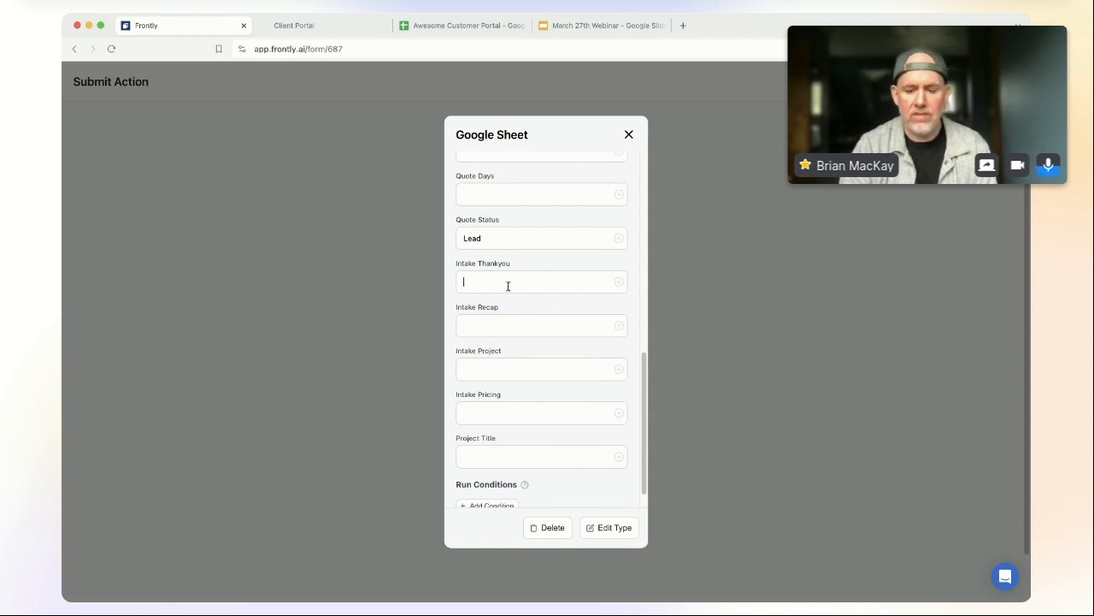
type("{{actionSteps")
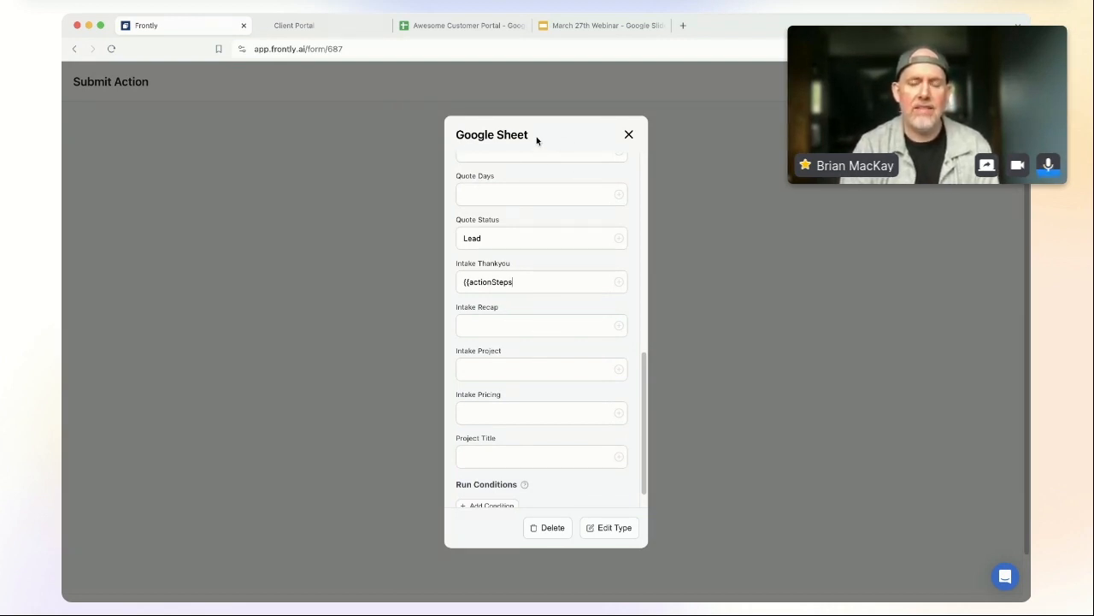
type("2")
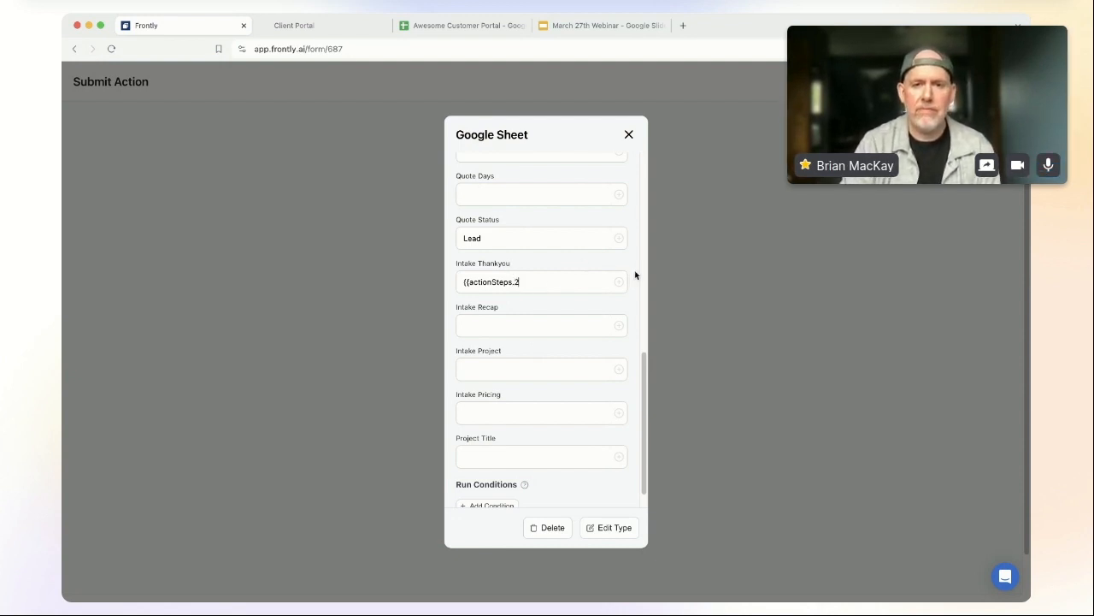
left_click_drag(537, 283, 432, 276)
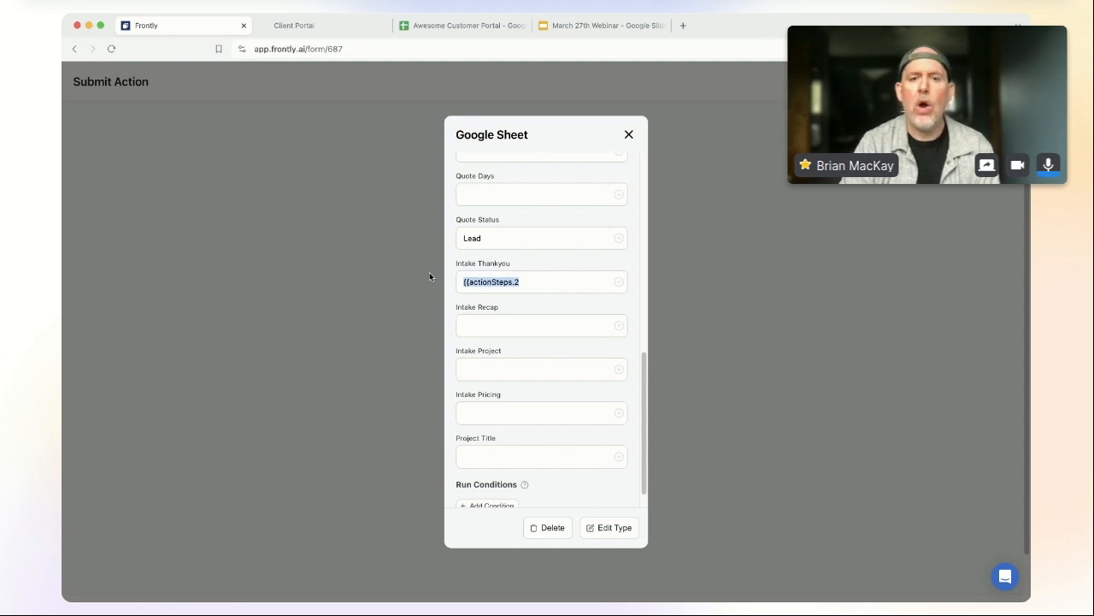
key("BackSpace")
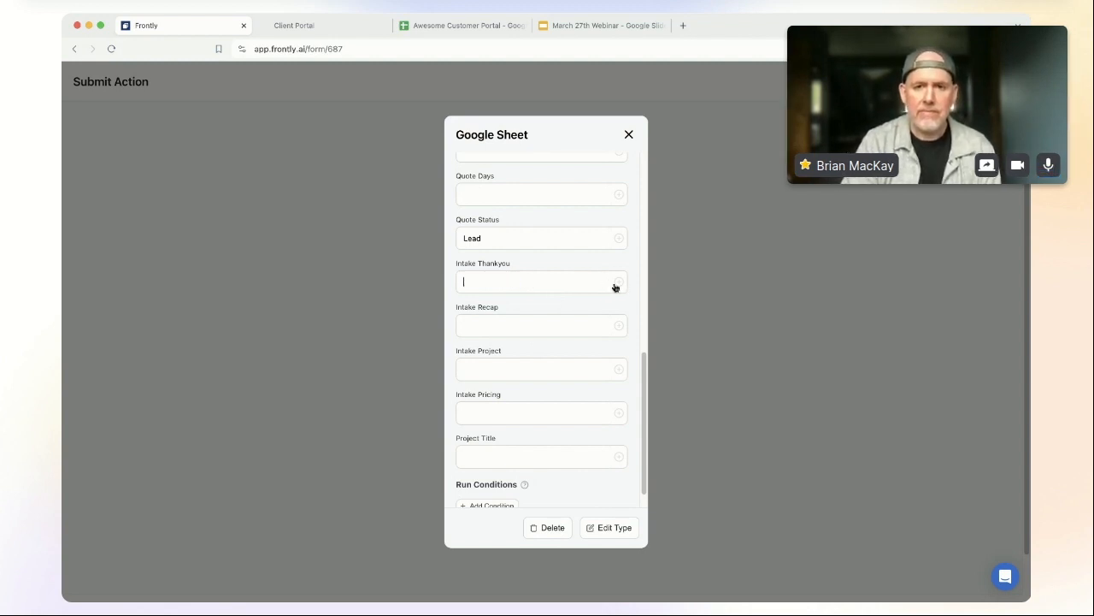
left_click(619, 286)
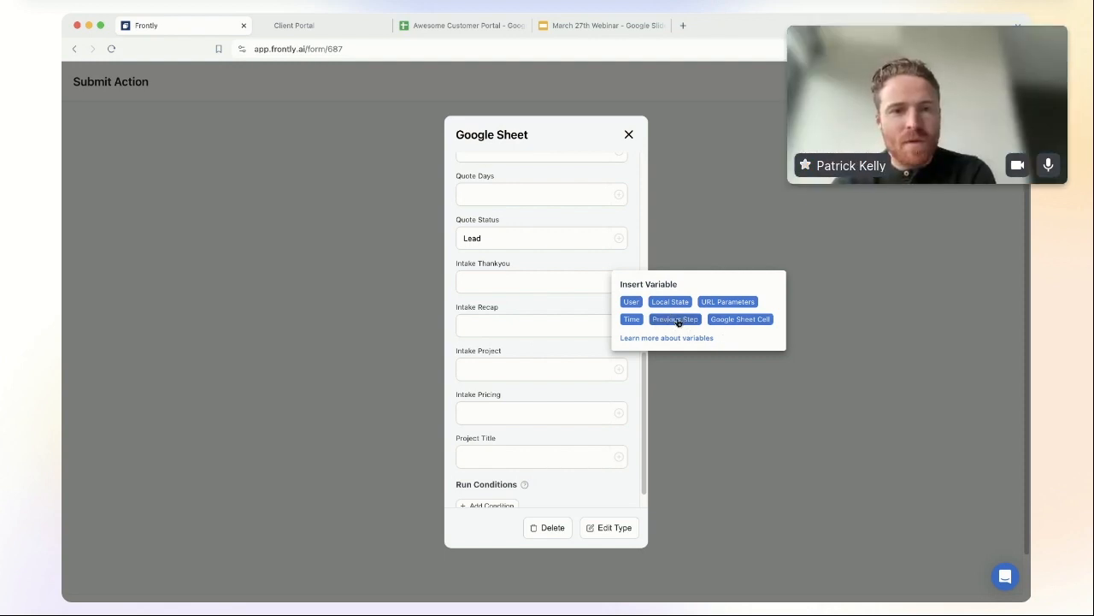
Step: Insert the Step 2 thankyou variable into Intake Thankyou
left_click(678, 321)
left_click(706, 327)
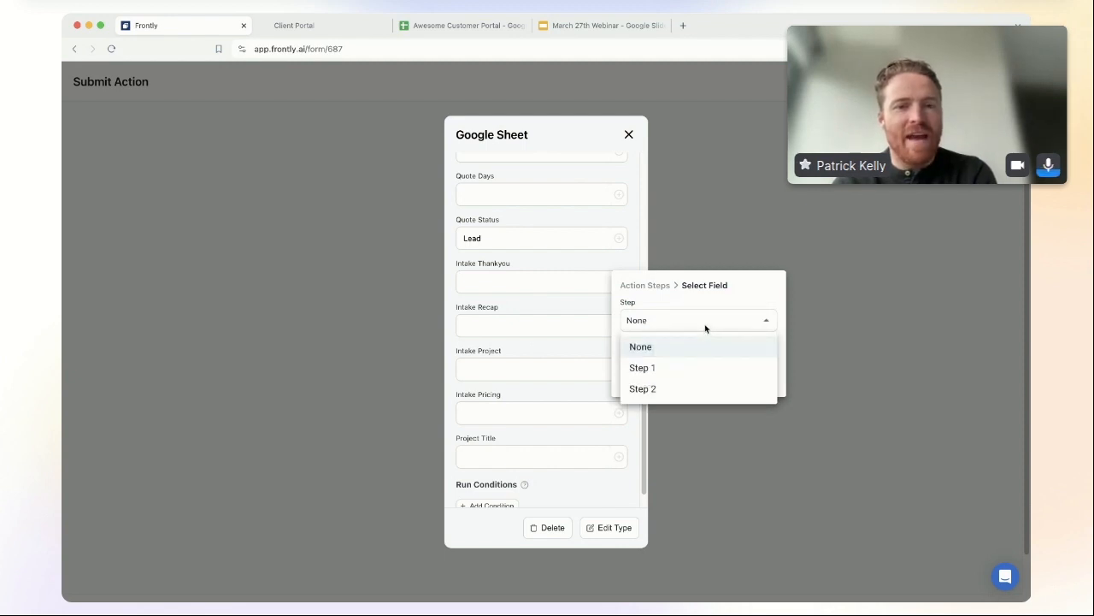
left_click(678, 390)
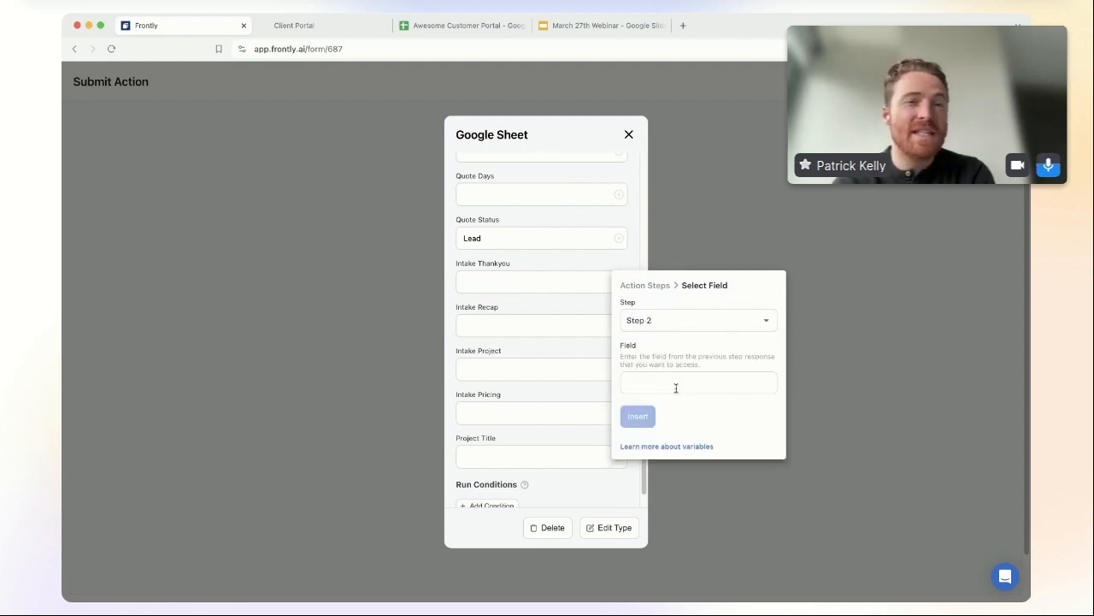
left_click(695, 386)
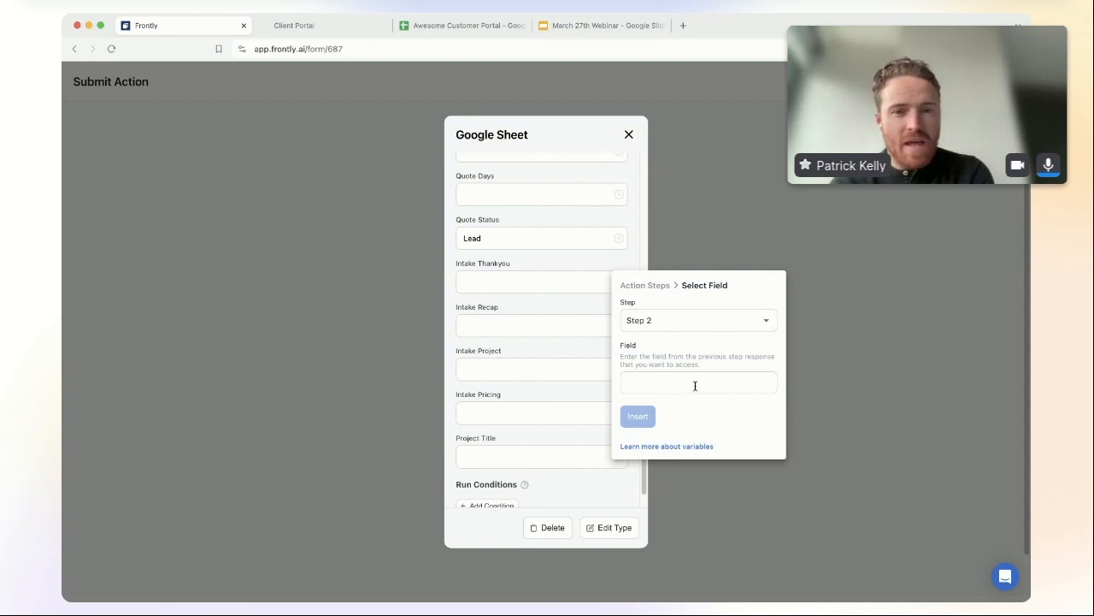
type("thankyou")
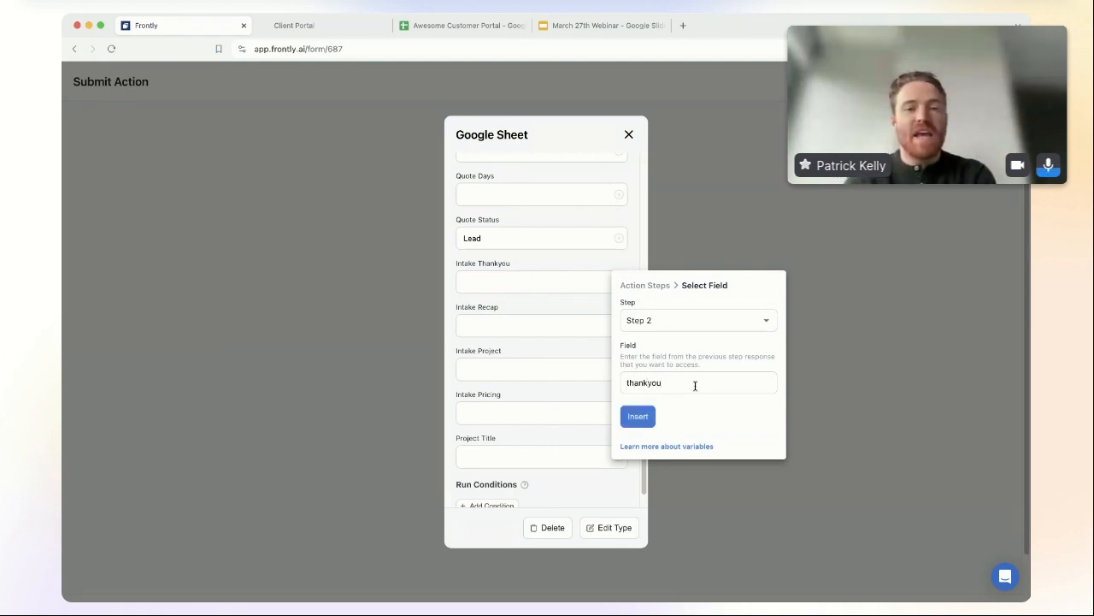
left_click(639, 417)
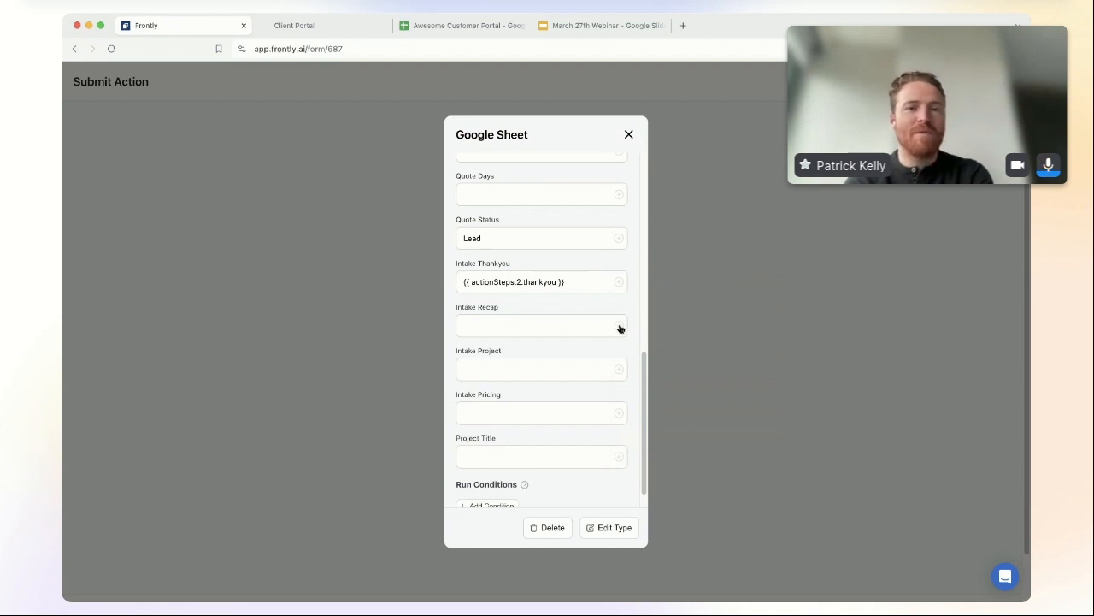
Step: Copy that variable into Intake Recap and Intake Project, renaming them to recap and project
left_click_drag(566, 283, 430, 288)
key("ctrl+c")
left_click(503, 325)
key("ctrl+v")
left_click(520, 369)
key("ctrl+v")
double_click(537, 324)
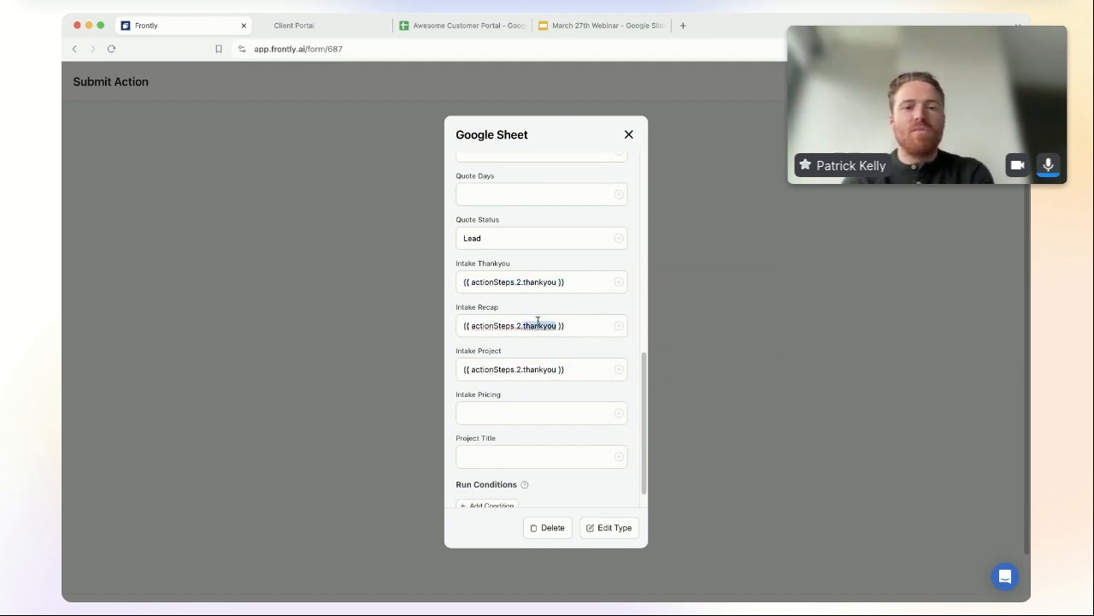
type("recap")
double_click(543, 368)
type("project")
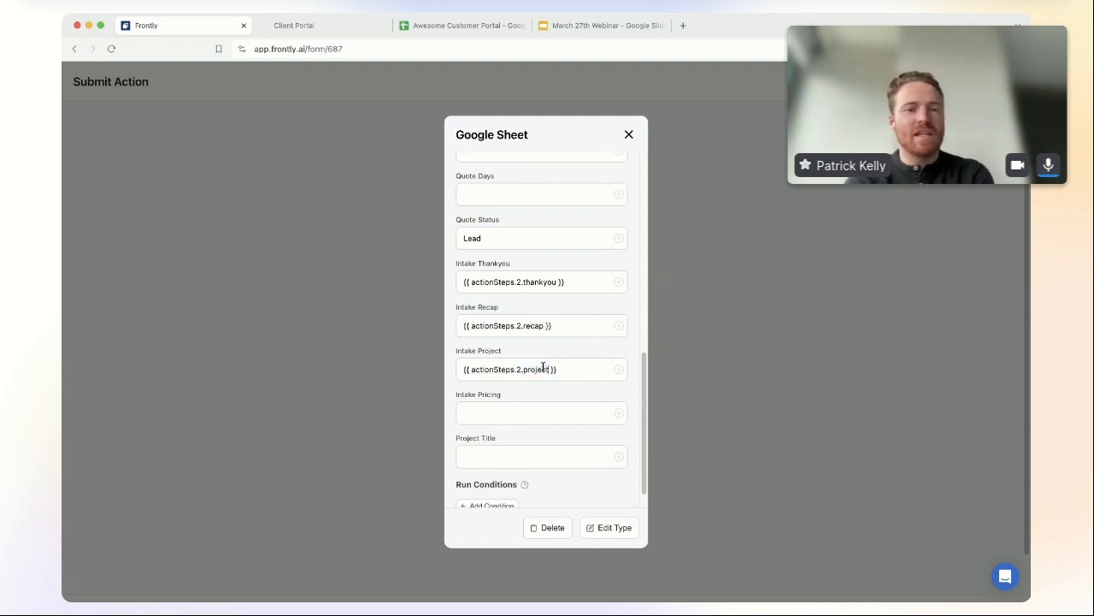
Step: Paste the variable into Pricing and Project Title, renaming them to internal and title
key("super+v")
double_click(542, 412)
type("intere")
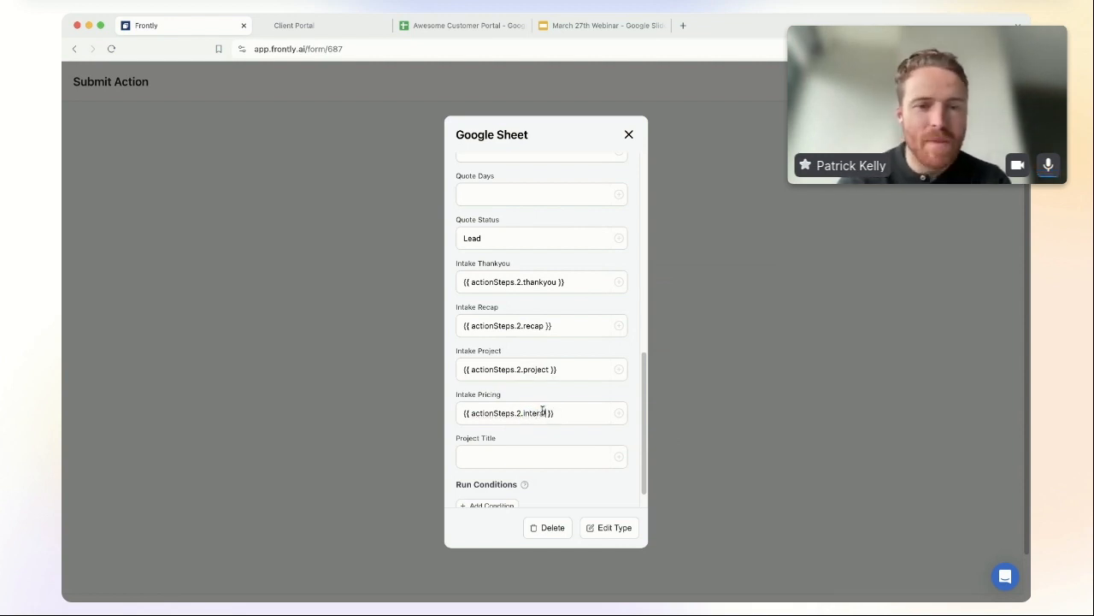
type("al")
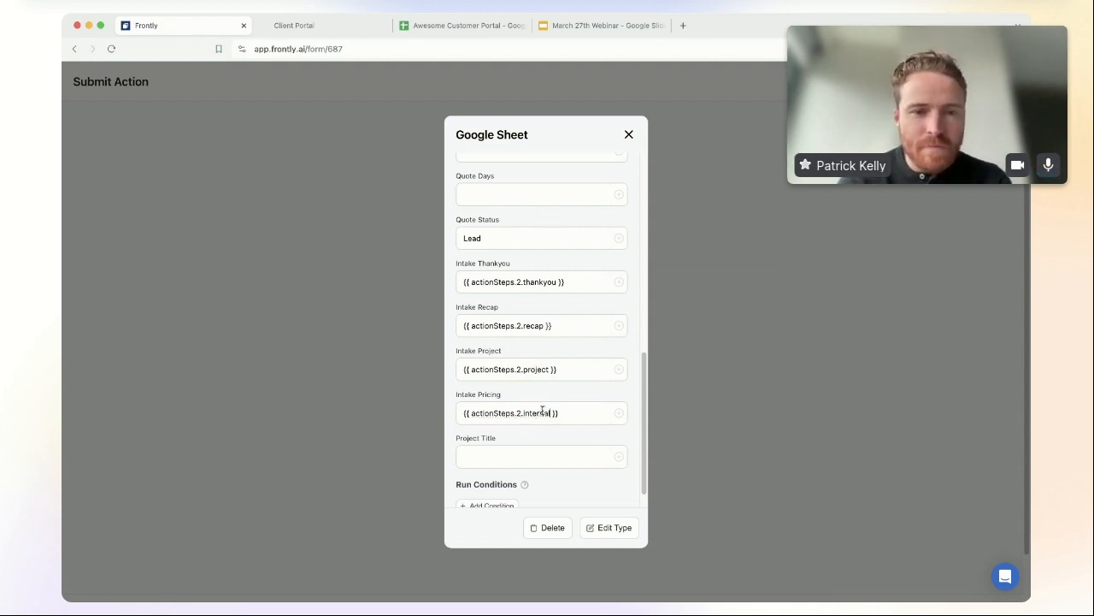
left_click(537, 461)
key("super+v")
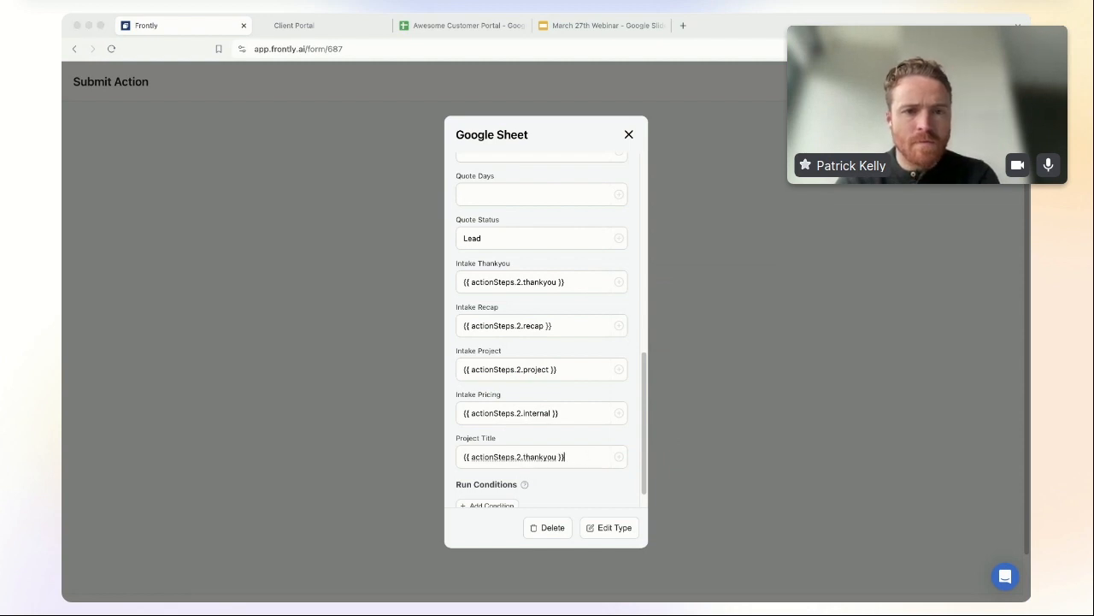
double_click(543, 457)
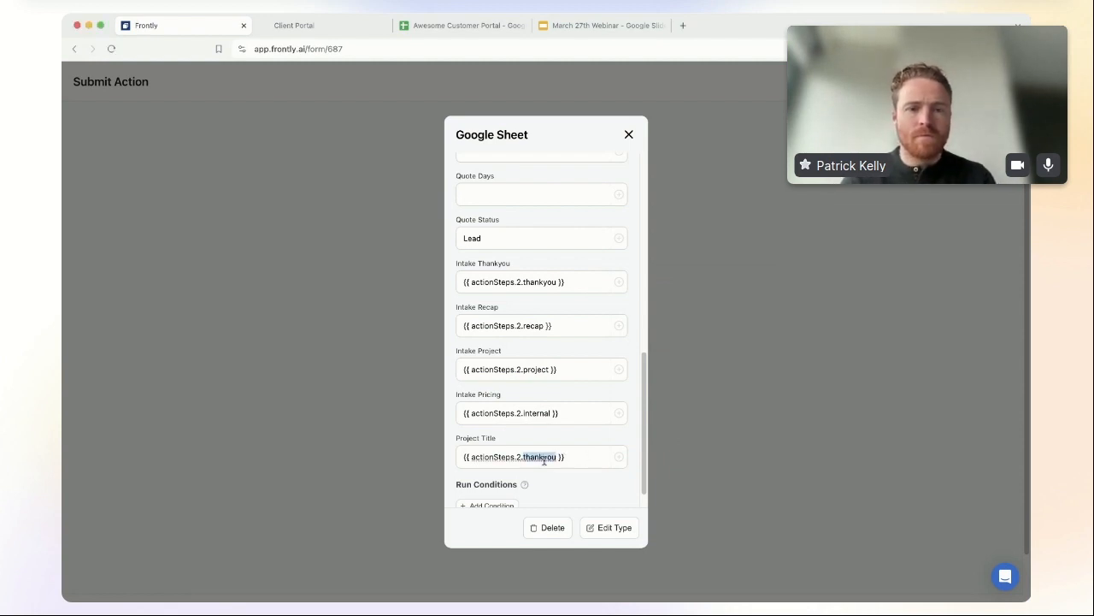
type("titles")
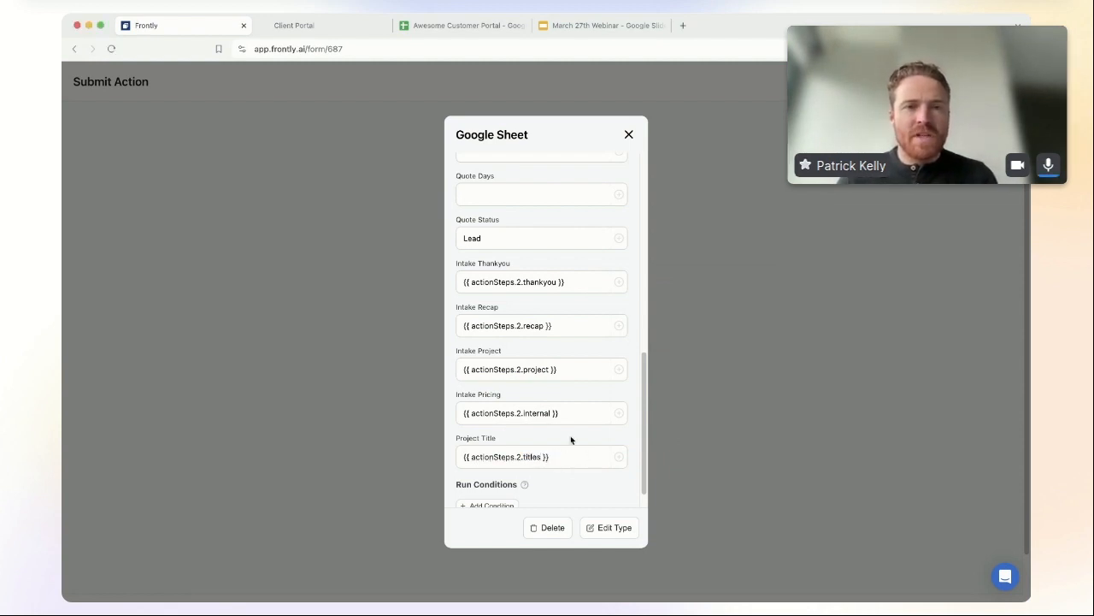
scroll(574, 438, "down", 1)
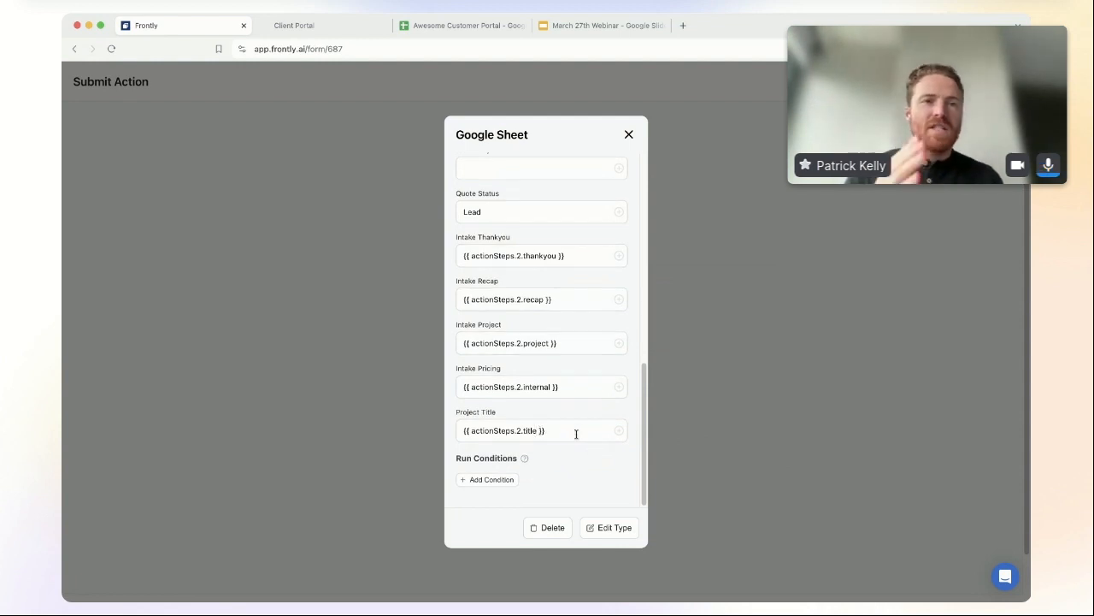
scroll(566, 424, "up", 10)
scroll(567, 424, "down", 10)
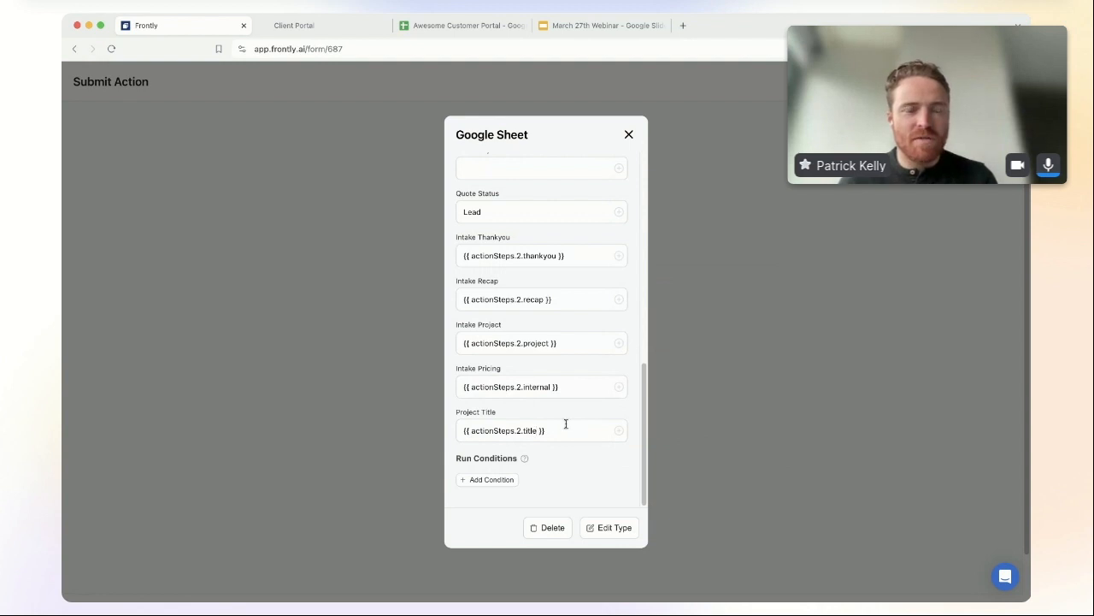
scroll(566, 424, "up", 10)
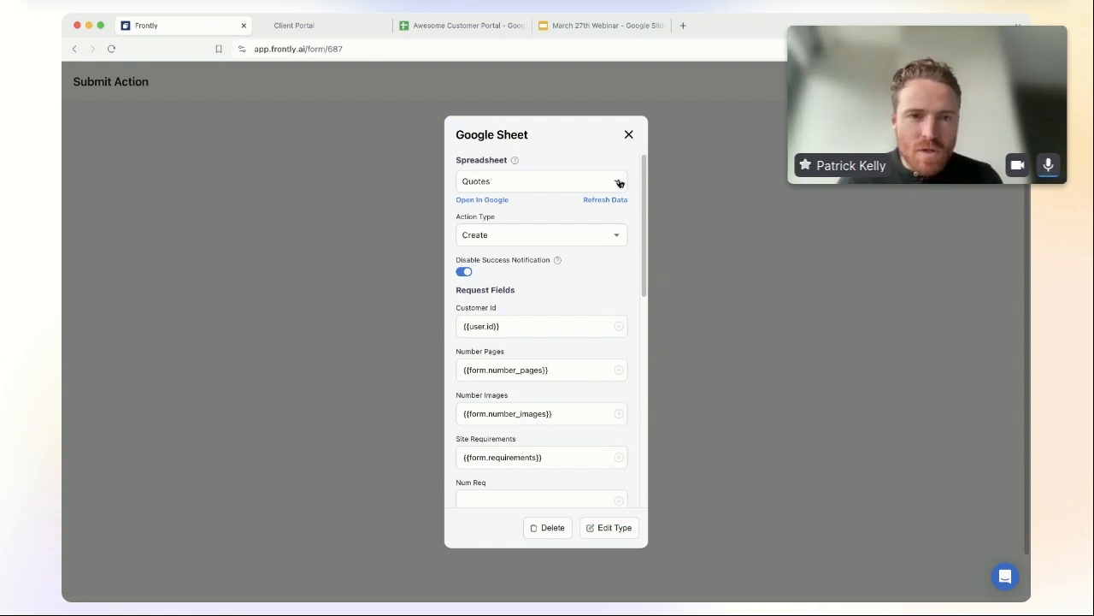
Step: Add a new Google Sheet step on the Customers spreadsheet with the success notification off
left_click(629, 136)
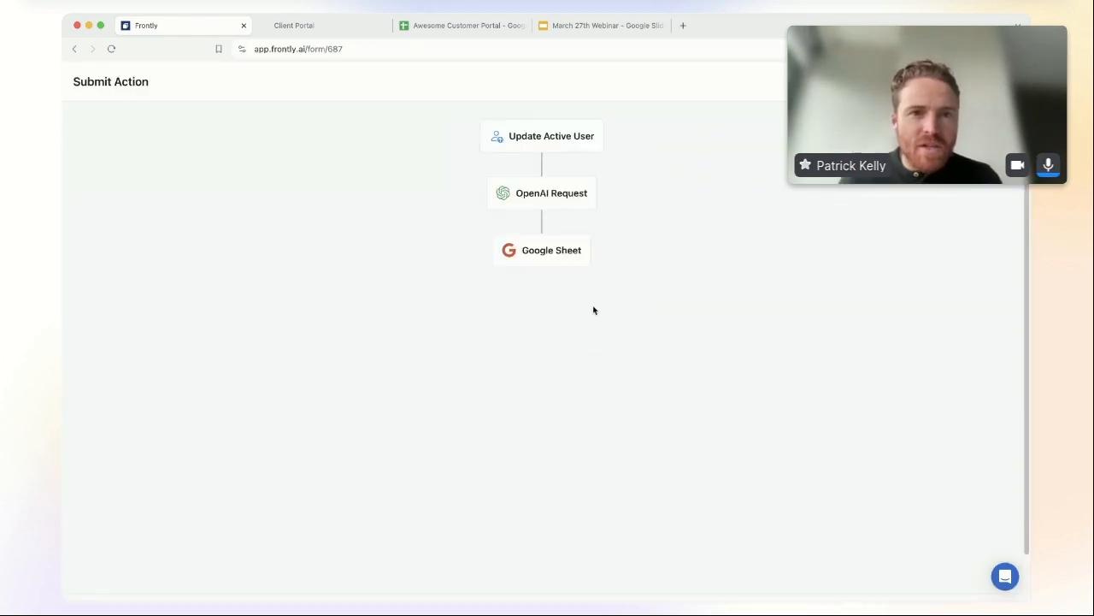
left_click(543, 270)
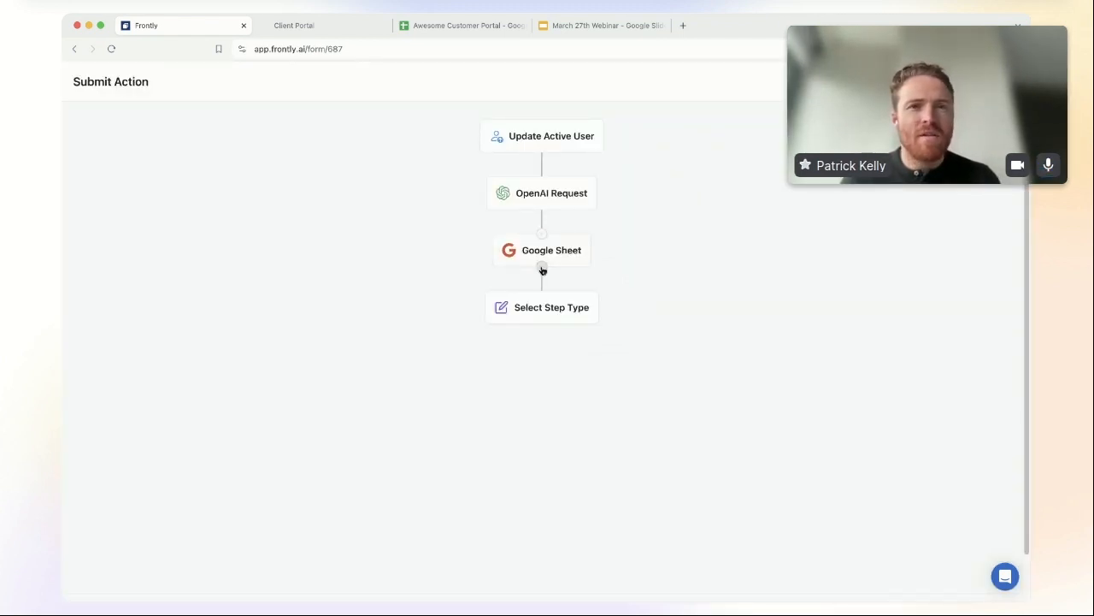
left_click(550, 307)
left_click(532, 246)
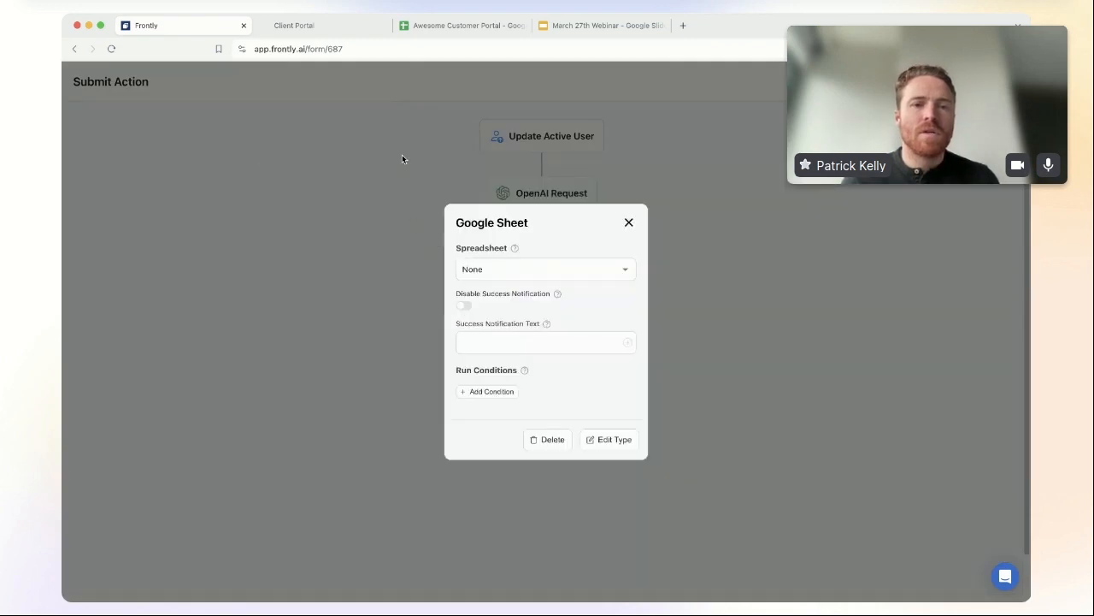
left_click(523, 272)
left_click(521, 297)
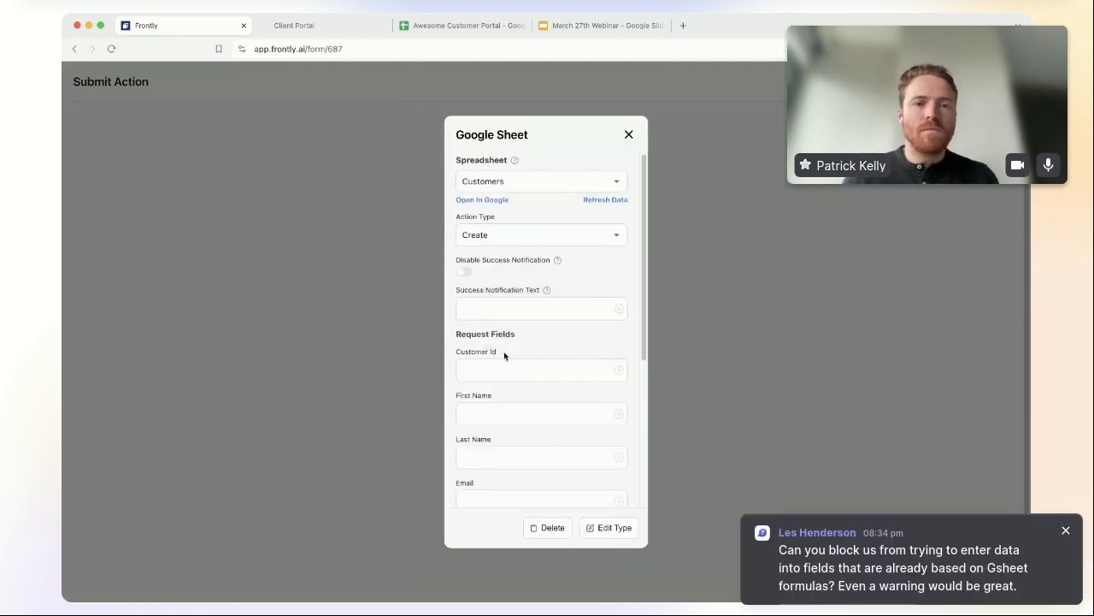
left_click(462, 271)
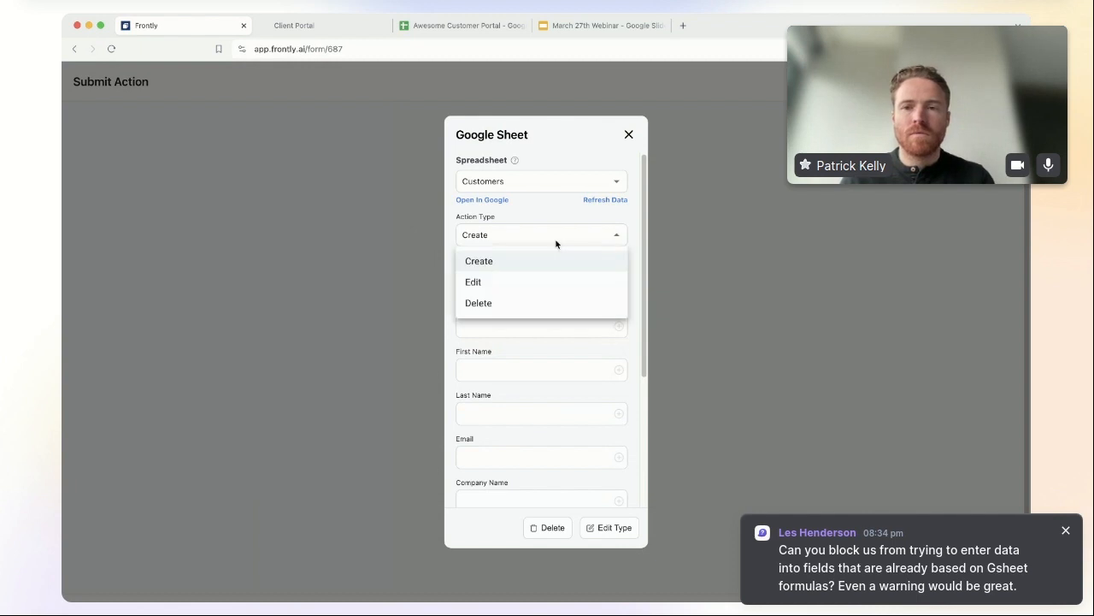
left_click(515, 285)
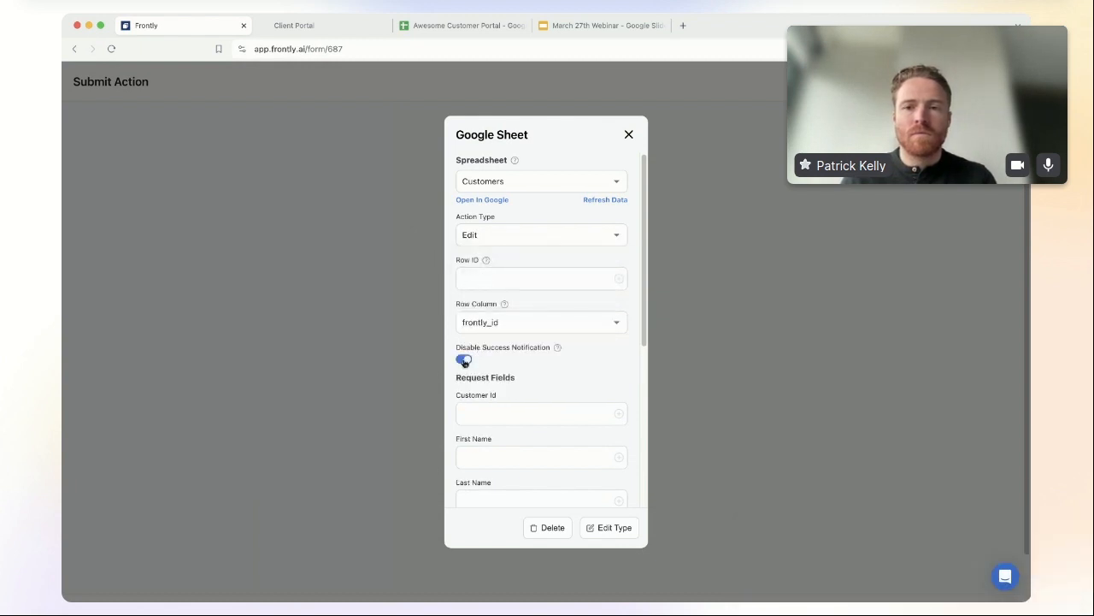
Step: Switch the new step's action type from Edit to Create
left_click(507, 239)
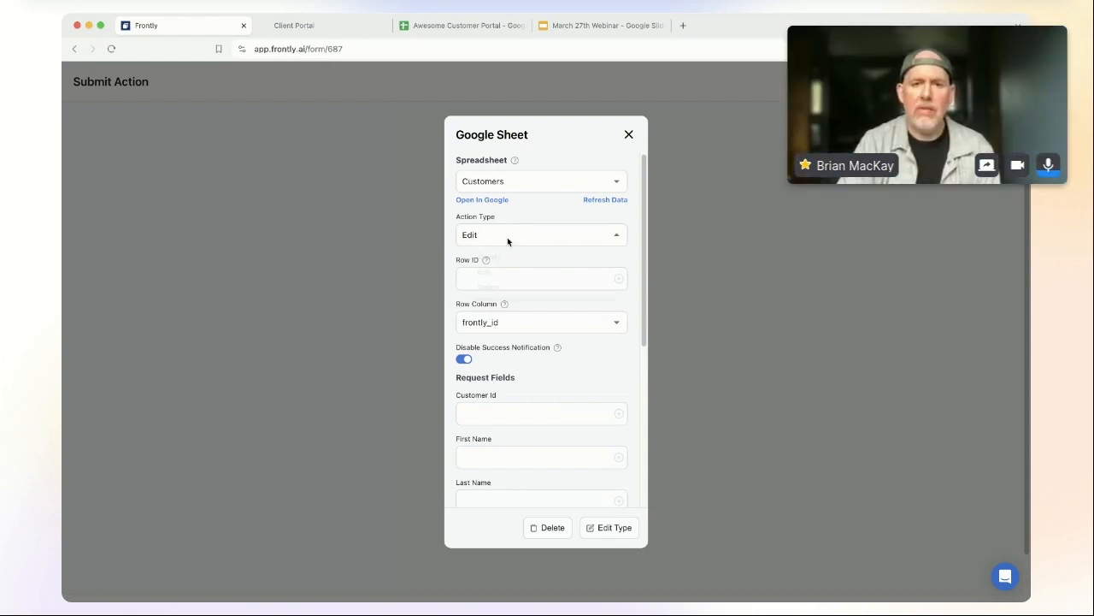
left_click(479, 234)
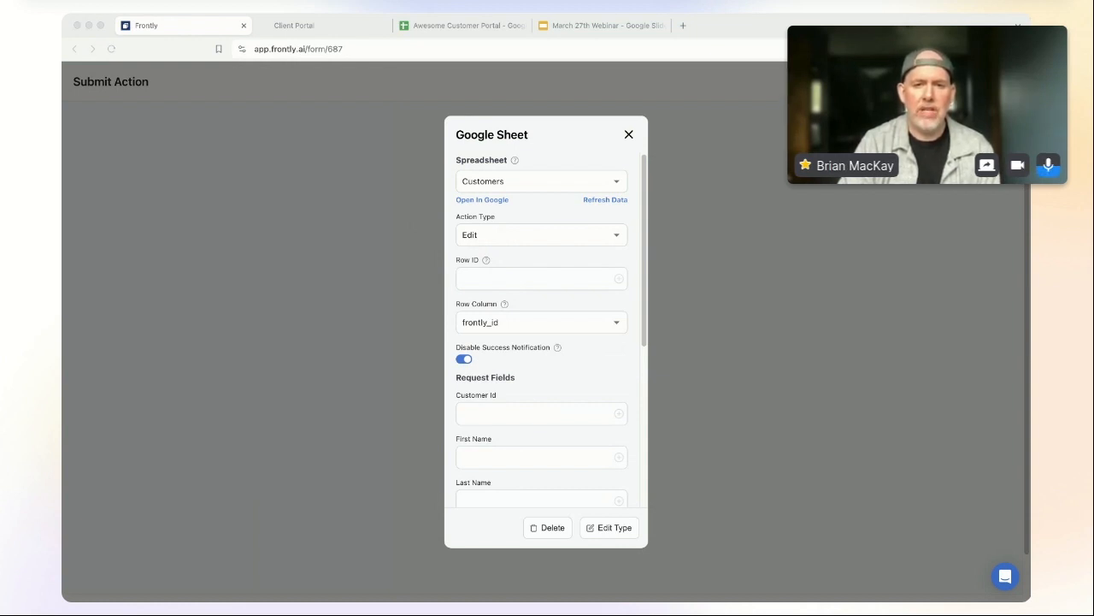
left_click(430, 307)
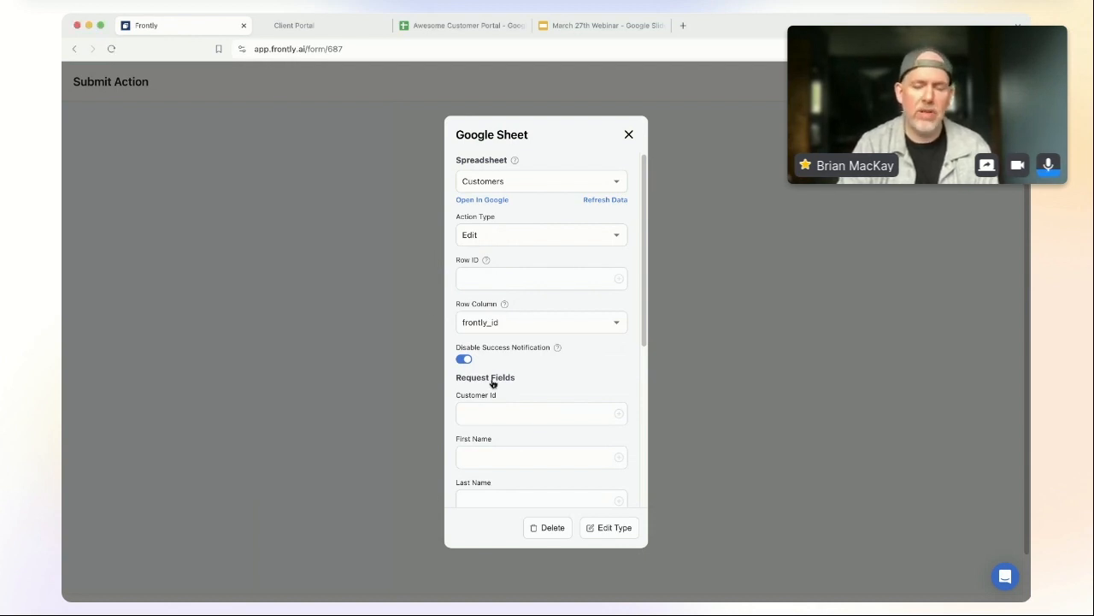
scroll(522, 422, "down", 4)
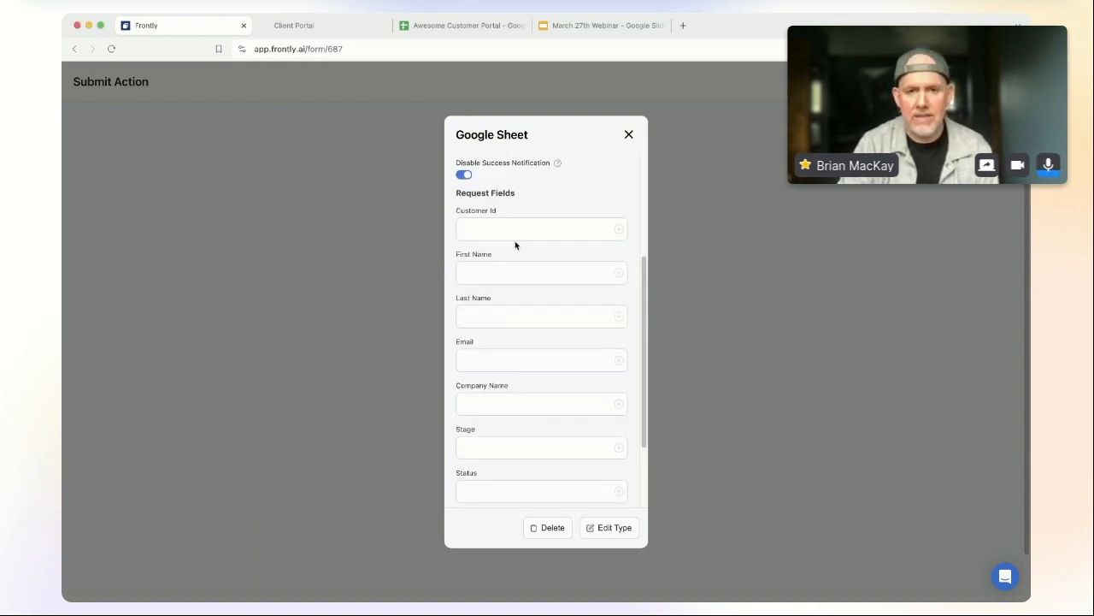
scroll(533, 257, "up", 4)
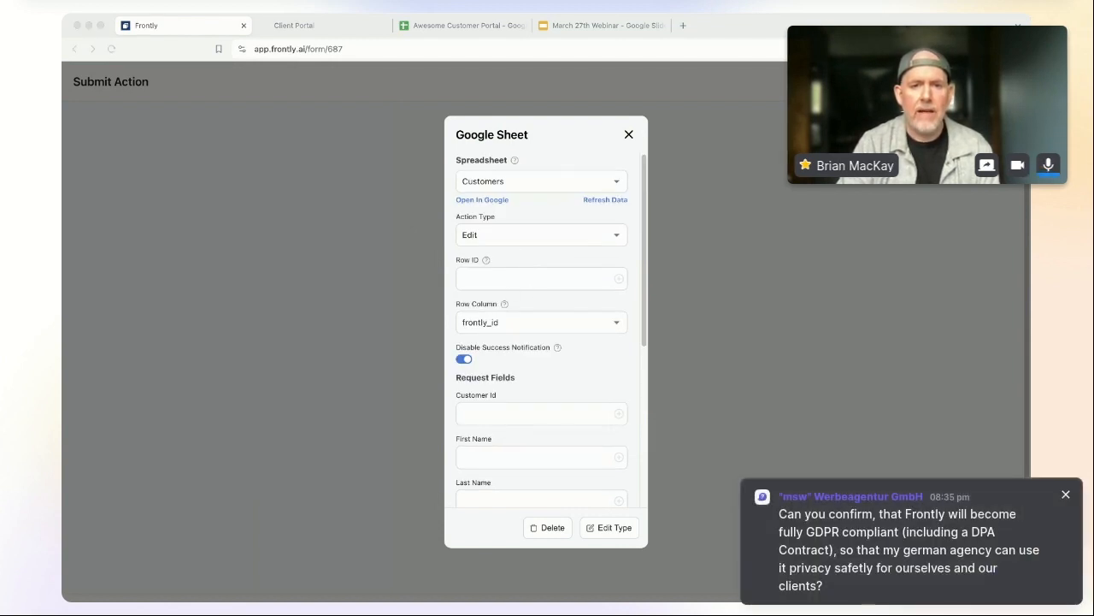
left_click(505, 306)
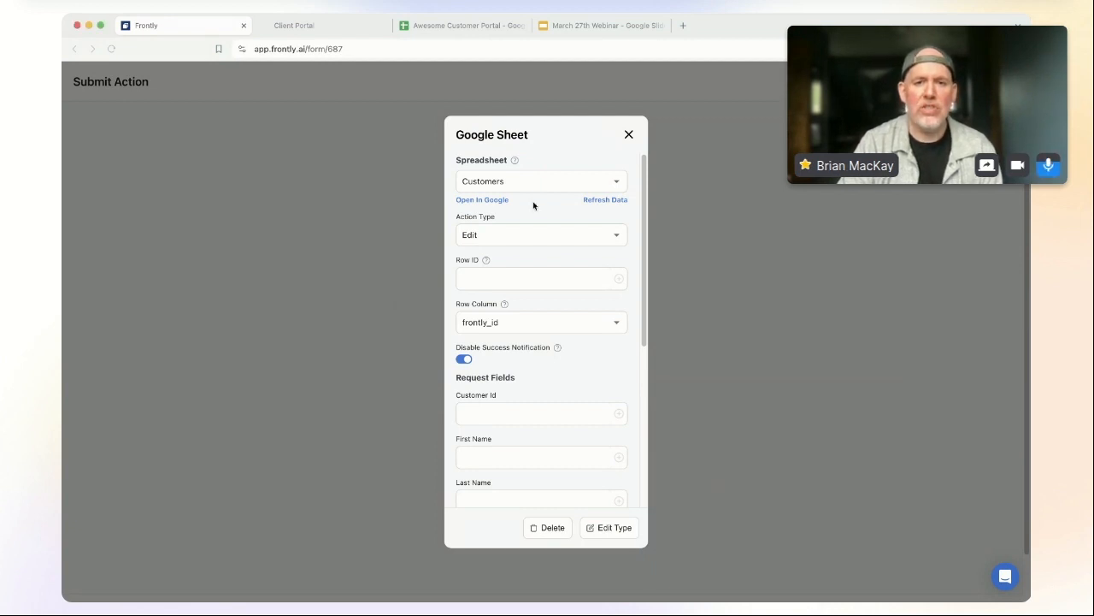
left_click(562, 237)
left_click(531, 268)
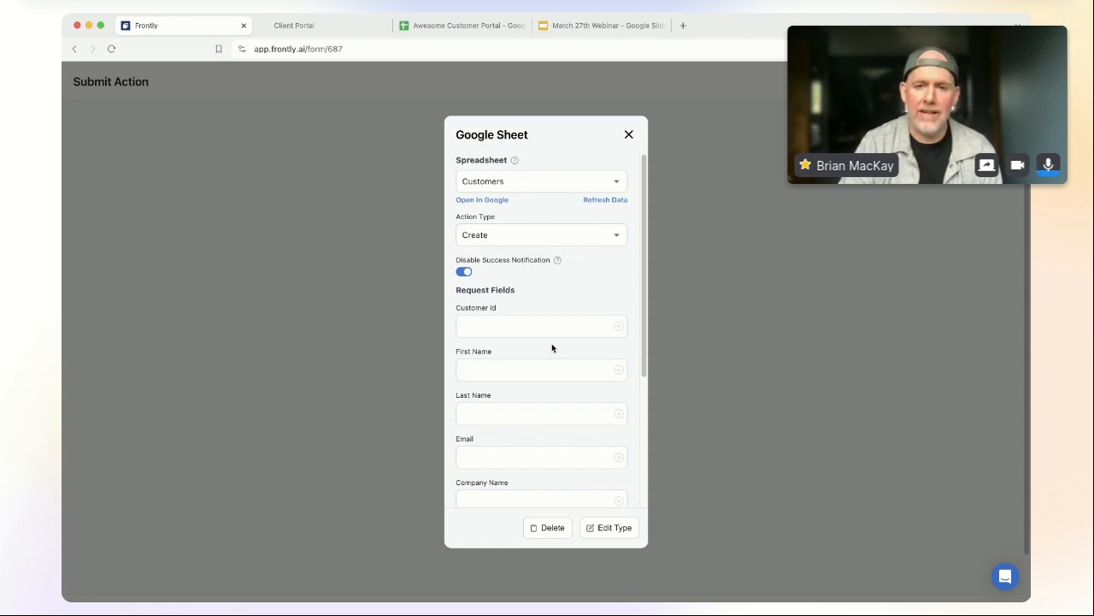
Step: Fill Customer Id with the signed-in user's id variable
scroll(550, 373, "down", 4)
scroll(550, 374, "up", 2)
scroll(533, 252, "up", 3)
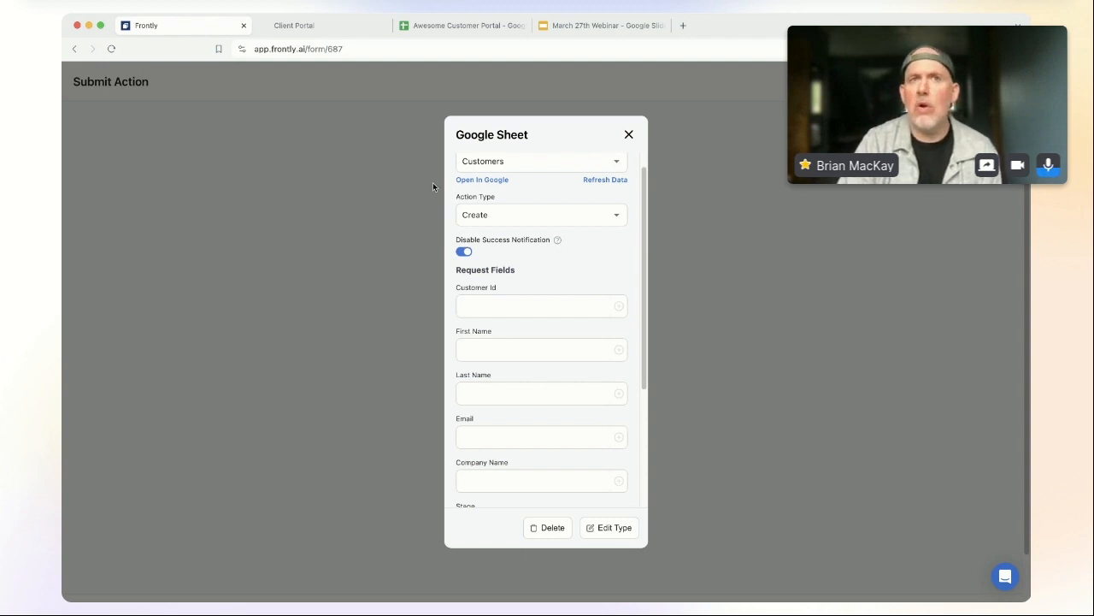
scroll(494, 325, "down", 4)
scroll(494, 324, "up", 5)
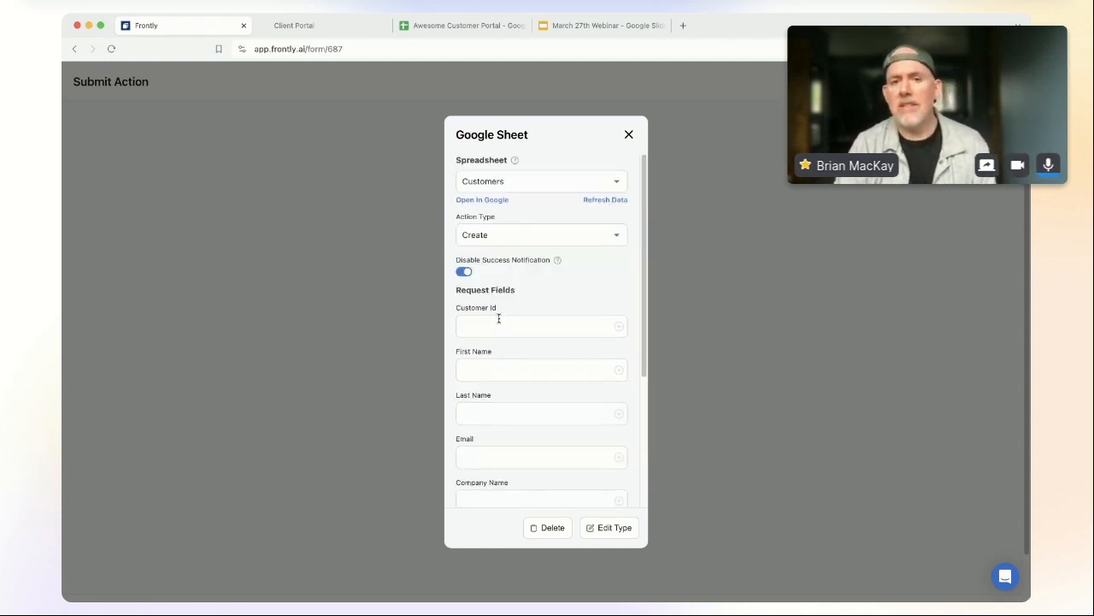
scroll(500, 318, "down", 3)
scroll(500, 318, "up", 3)
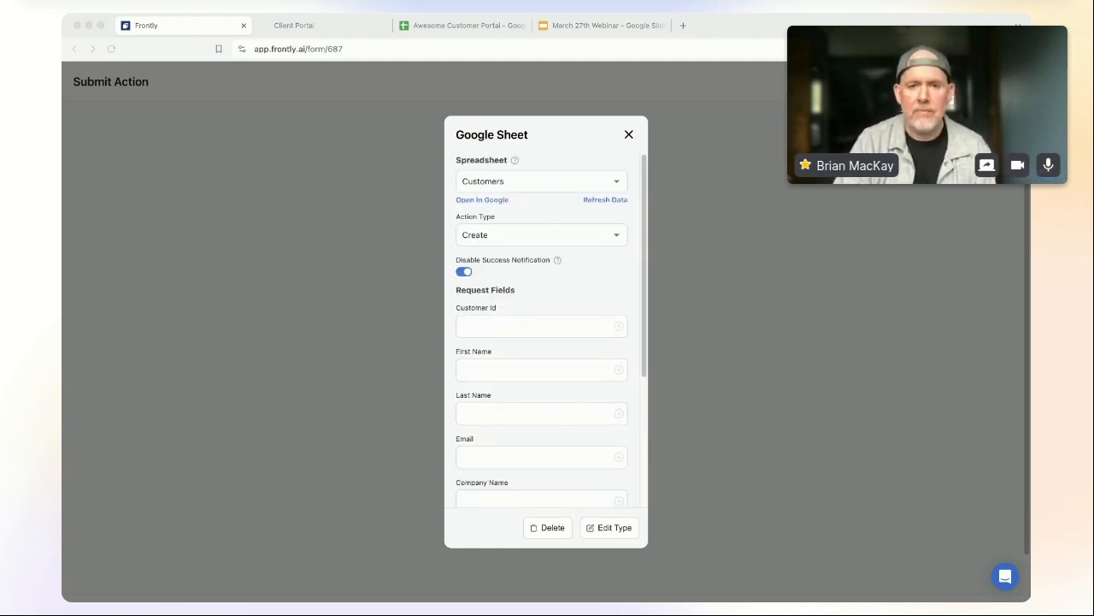
left_click(573, 391)
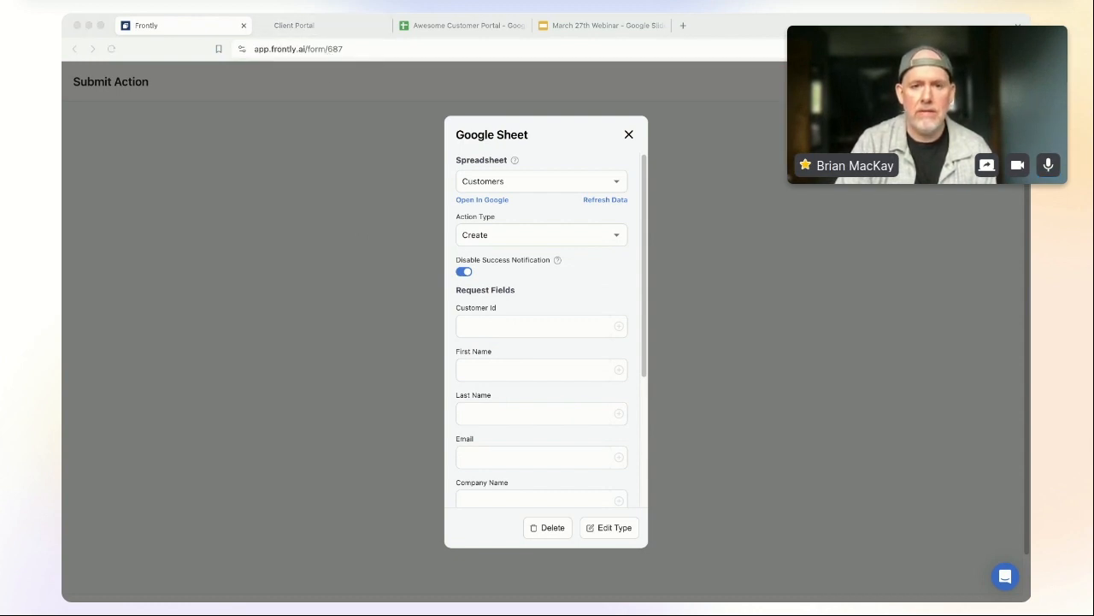
left_click(563, 328)
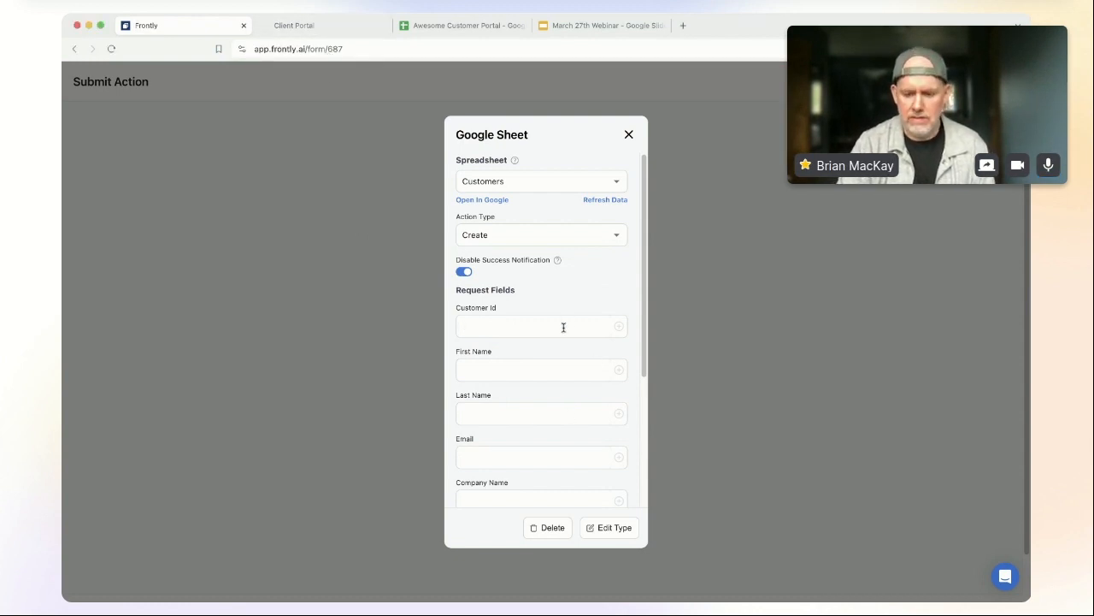
type("{{user")
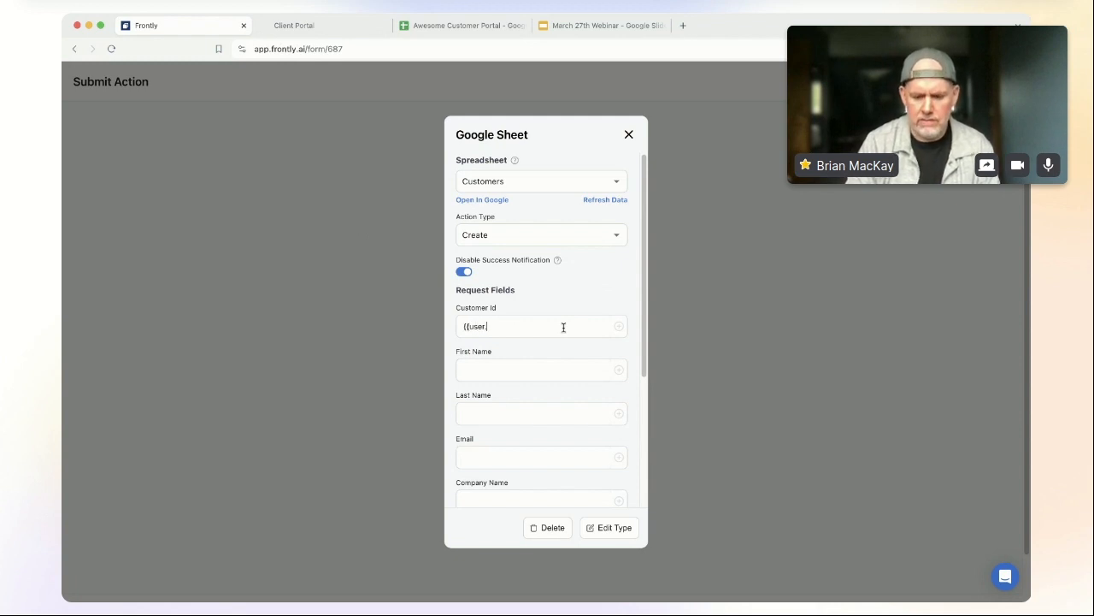
type(".i")
key("BackSpace")
key("BackSpace")
key("BackSpace")
key("BackSpace")
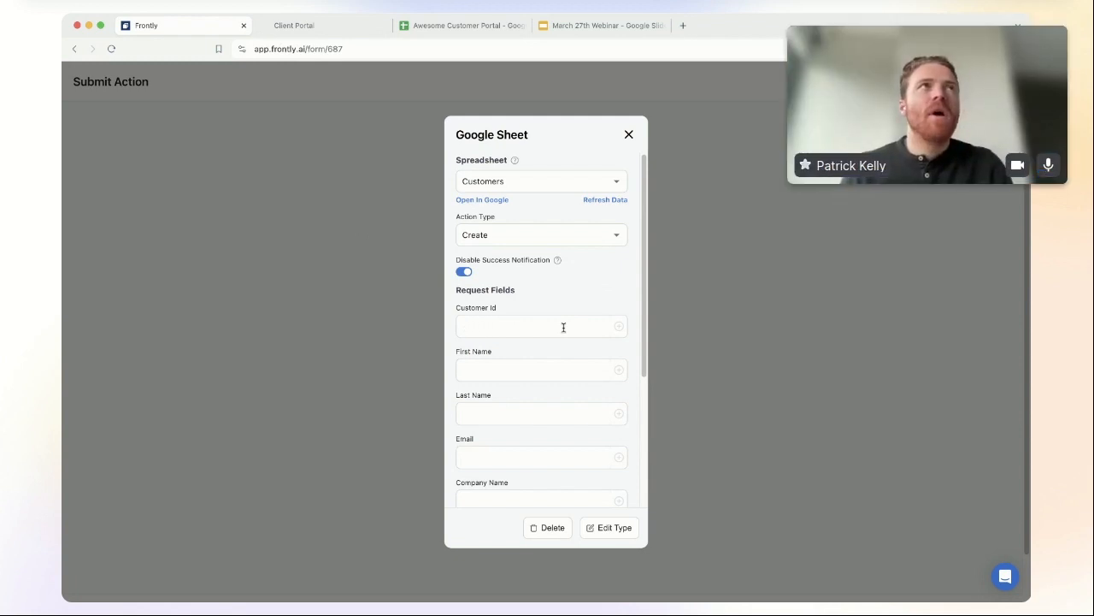
left_click(619, 328)
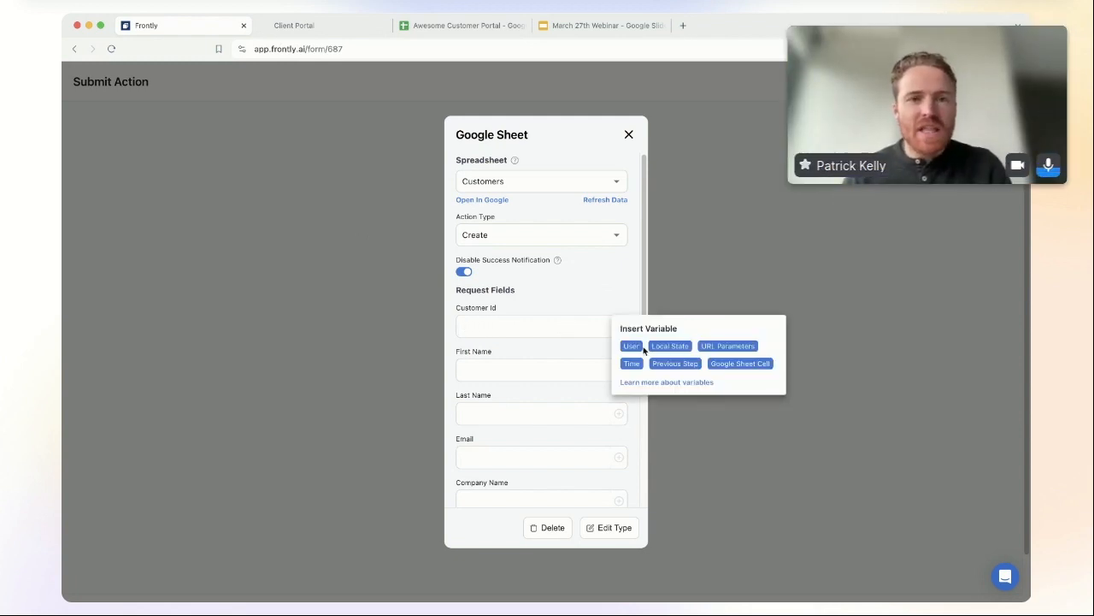
left_click(631, 346)
left_click(627, 349)
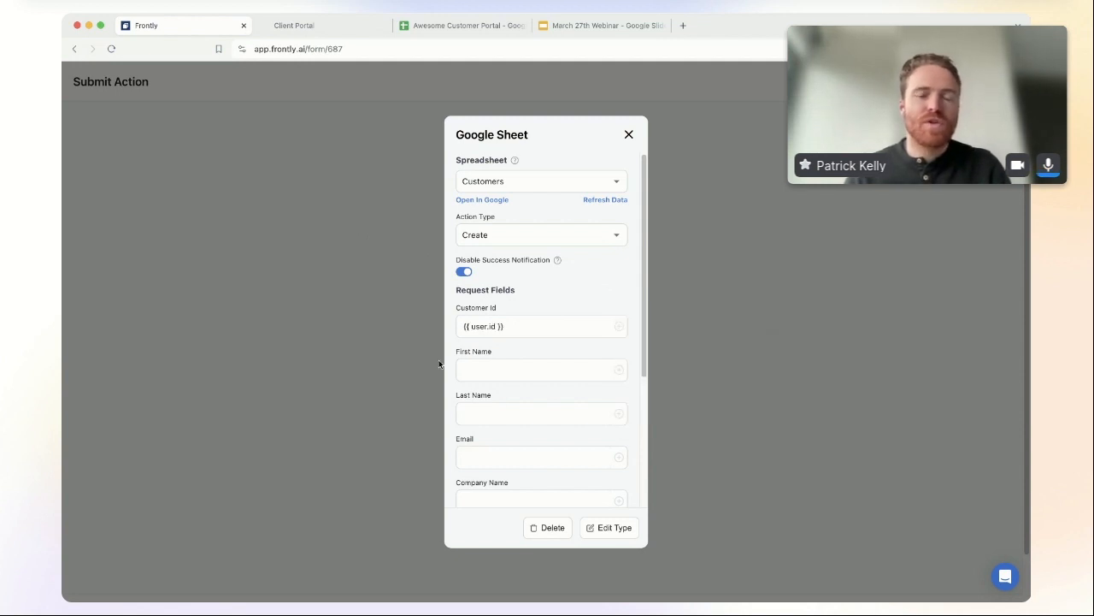
Step: Map First Name, Last Name, Email and Company Name to the matching User variables
left_click(619, 371)
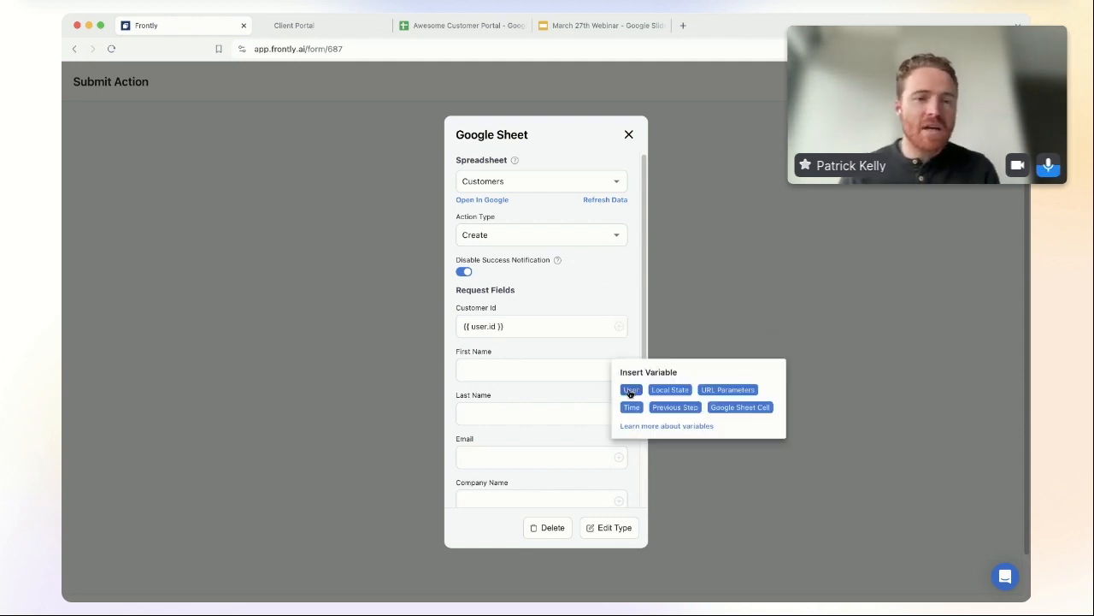
left_click(631, 390)
left_click(680, 392)
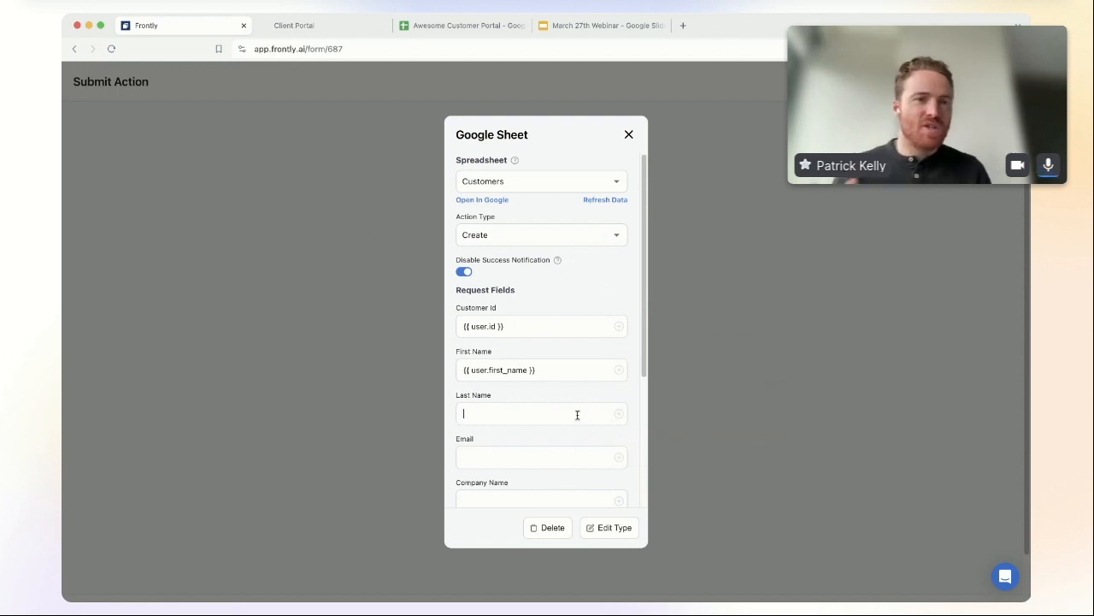
left_click(620, 416)
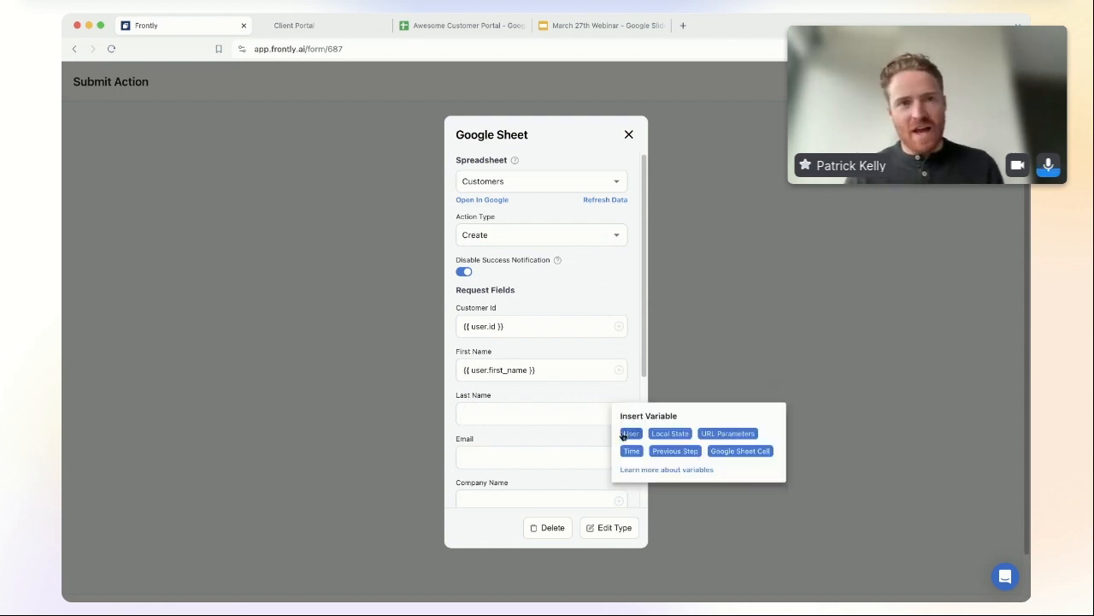
left_click(626, 435)
left_click(723, 436)
scroll(541, 359, "down", 3)
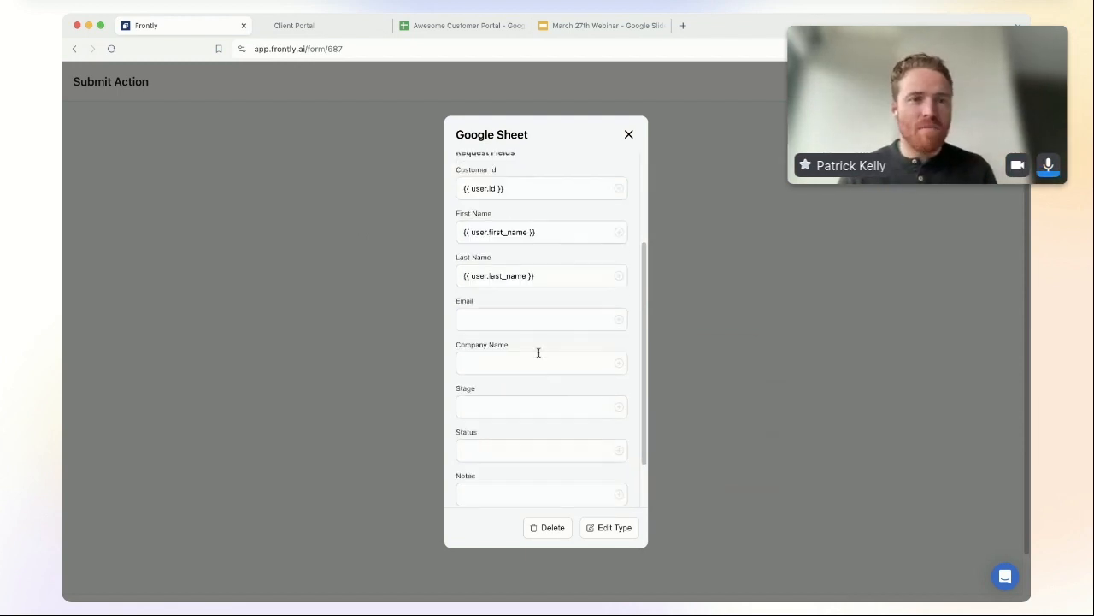
left_click(619, 319)
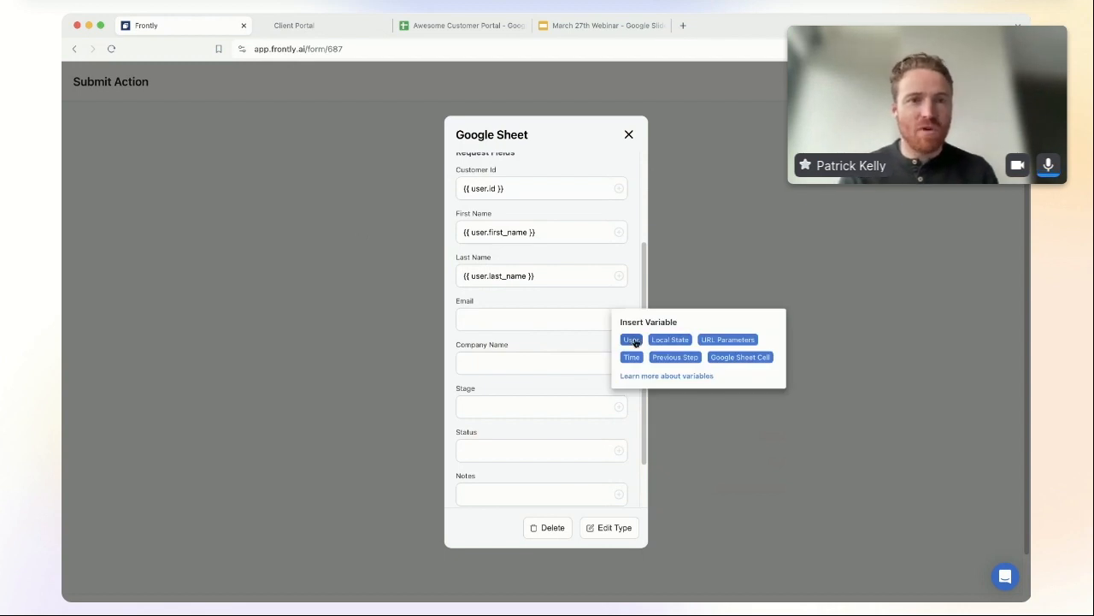
left_click(633, 340)
left_click(654, 342)
left_click(619, 363)
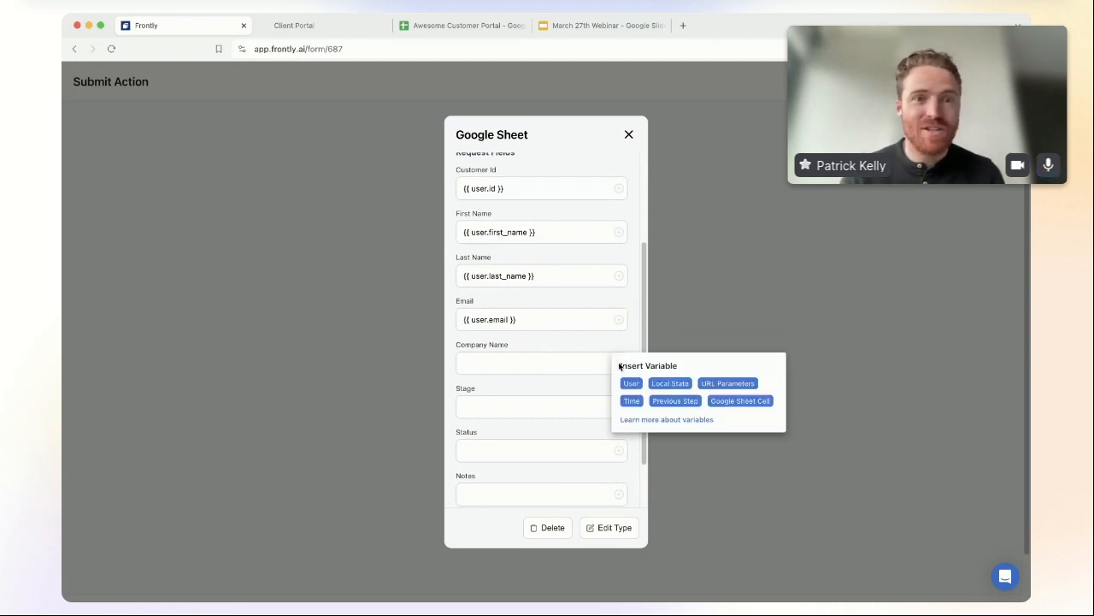
left_click(633, 383)
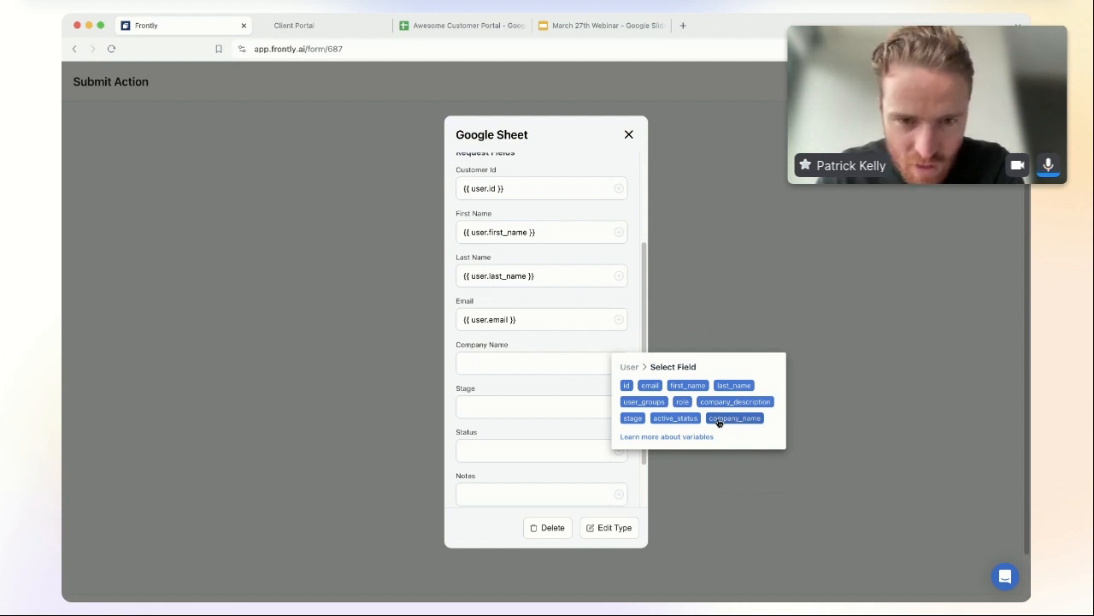
left_click(718, 421)
Step: Set Notes to 'User signed up {{ time.today }}'
scroll(530, 424, "down", 2)
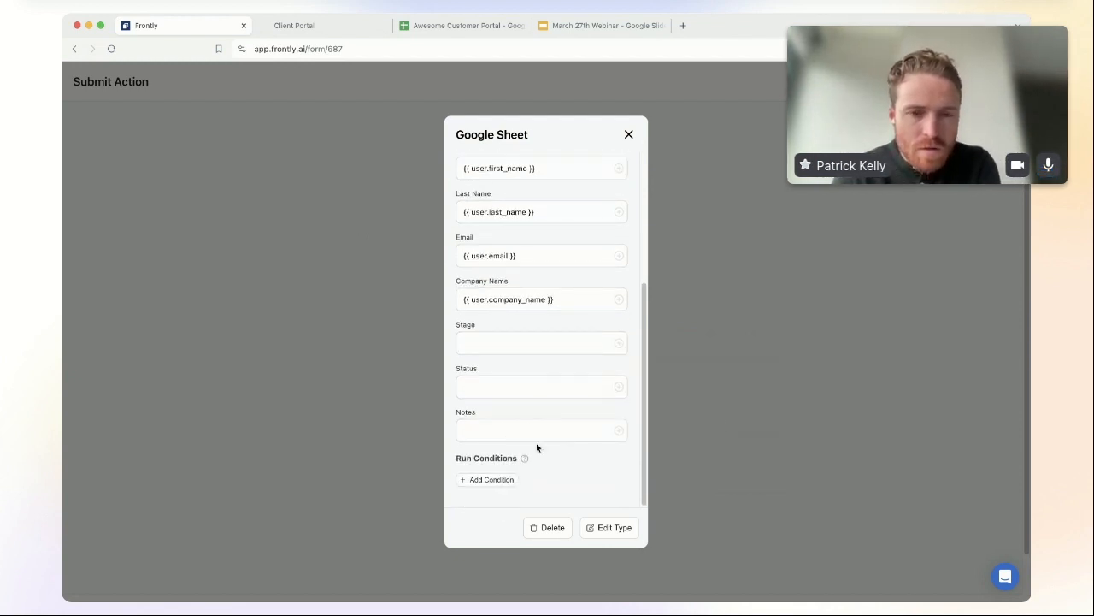
left_click(532, 439)
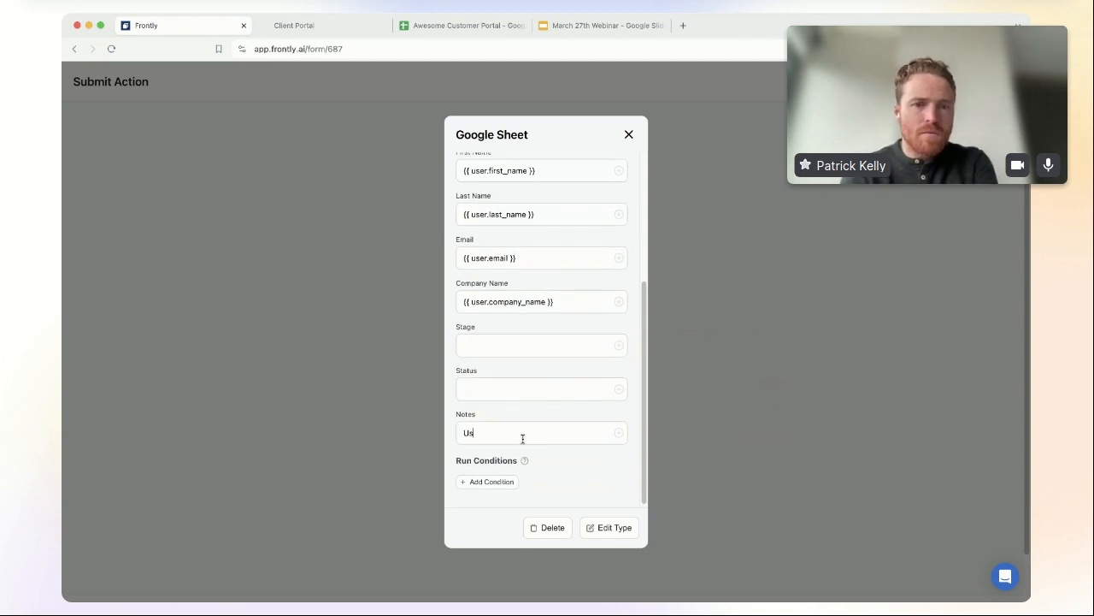
type("User signed up on")
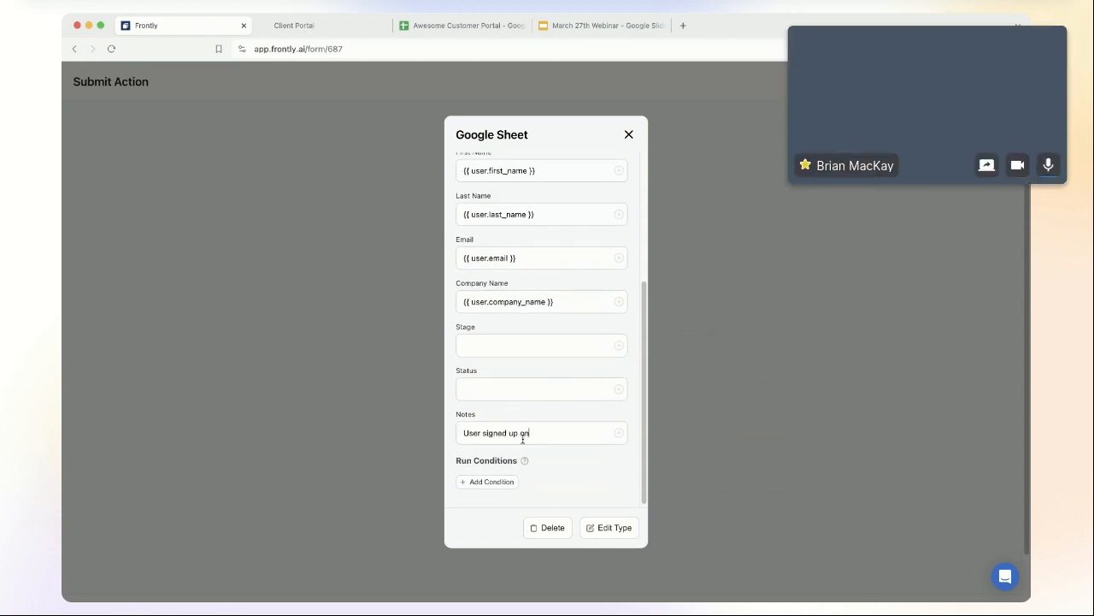
left_click(618, 433)
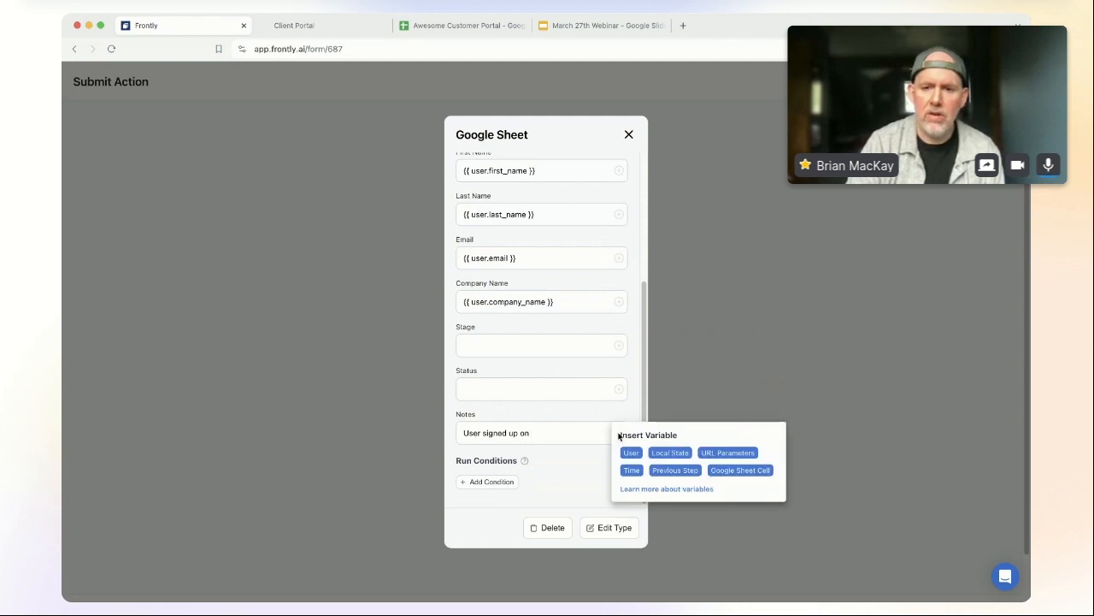
left_click(631, 470)
left_click(658, 452)
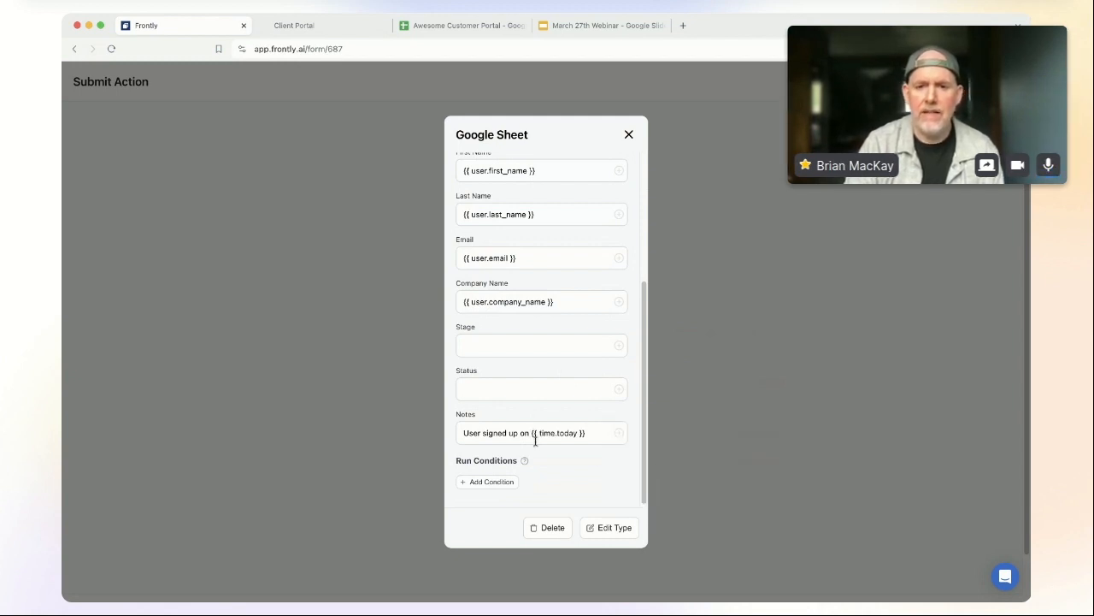
scroll(589, 477, "up", 5)
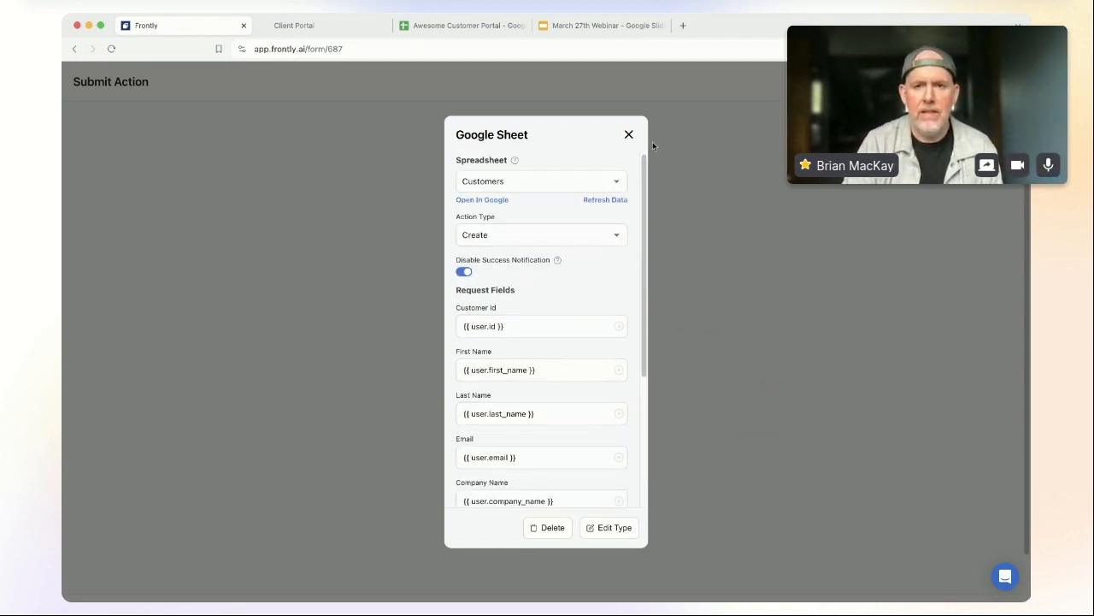
Step: Add an Update Local State step setting key clientView to current, then exit the Submit Action flow
left_click(629, 135)
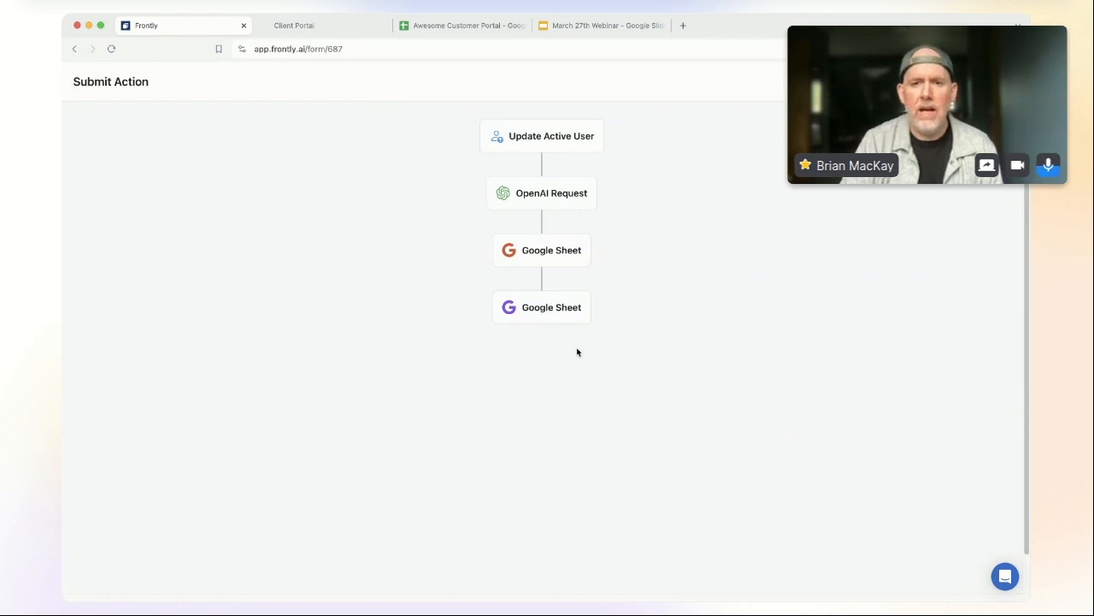
left_click(538, 330)
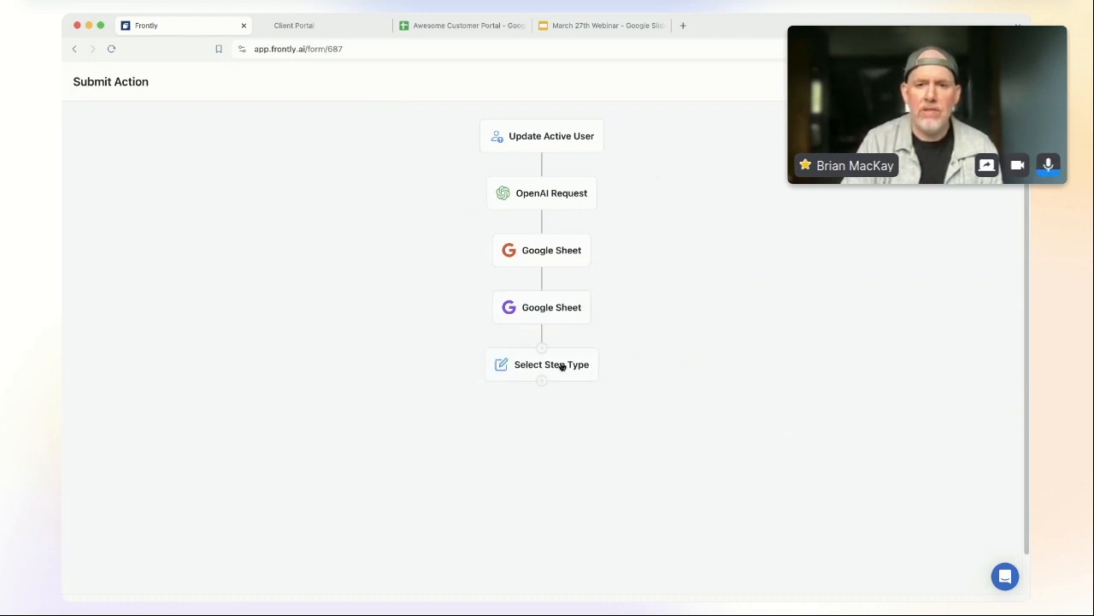
left_click(562, 365)
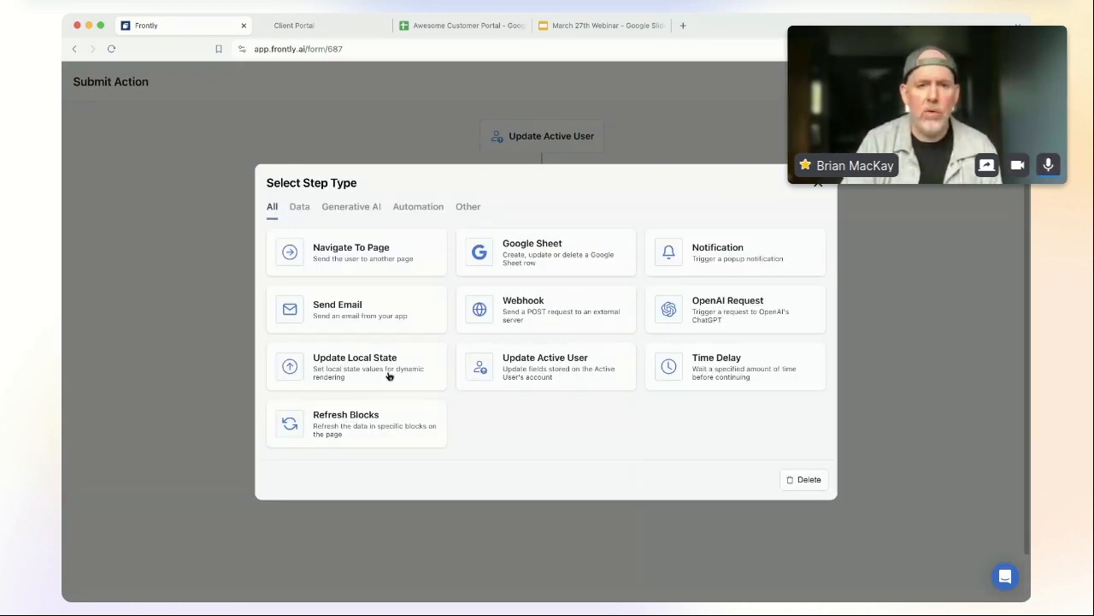
left_click(386, 374)
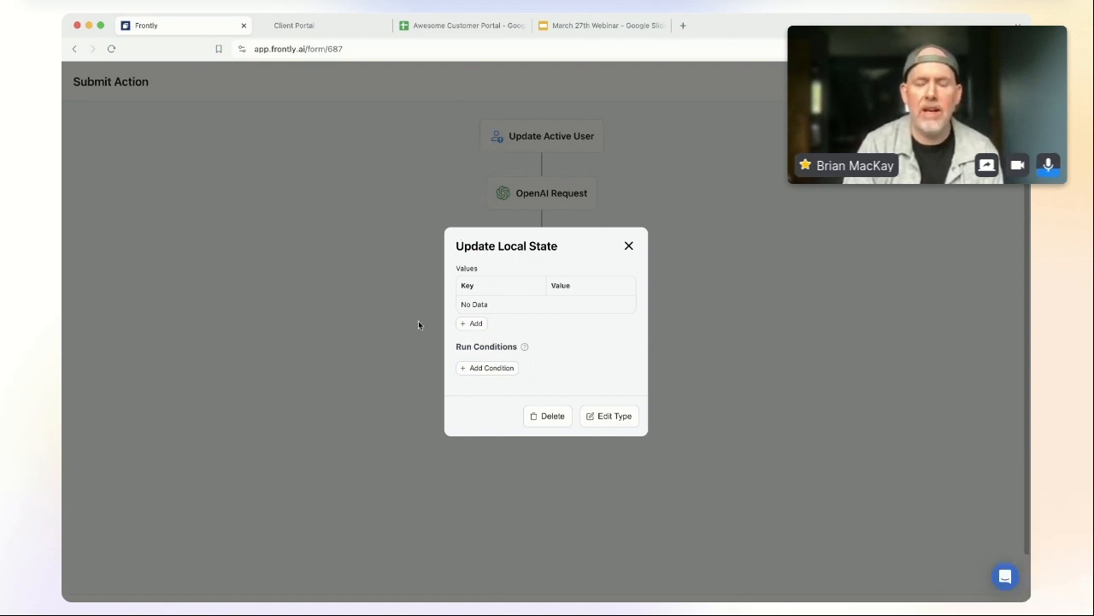
left_click(475, 324)
left_click(496, 302)
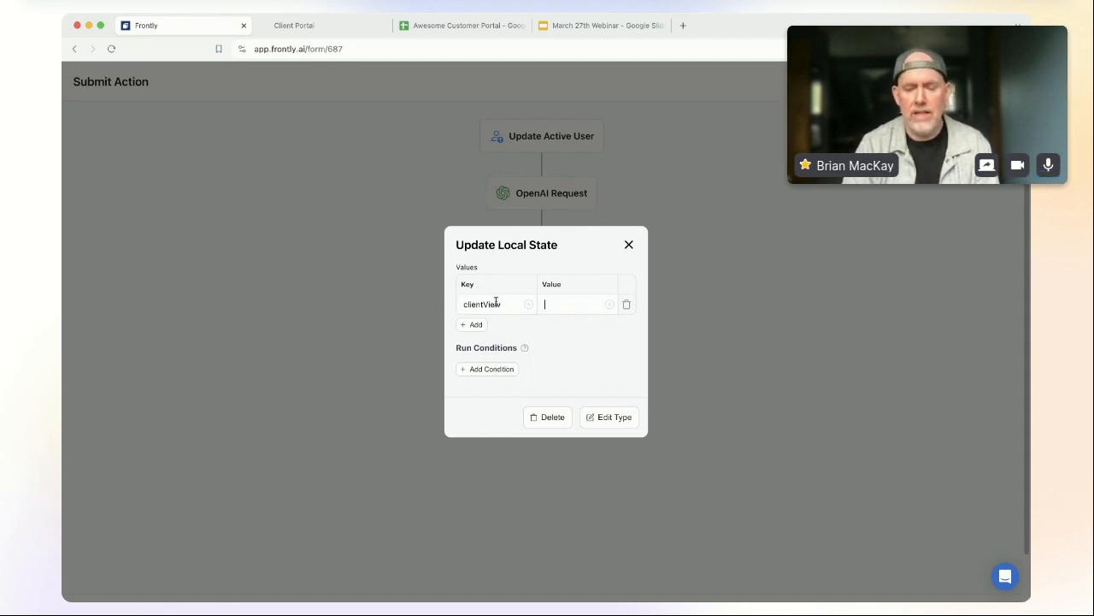
key("super+Tab")
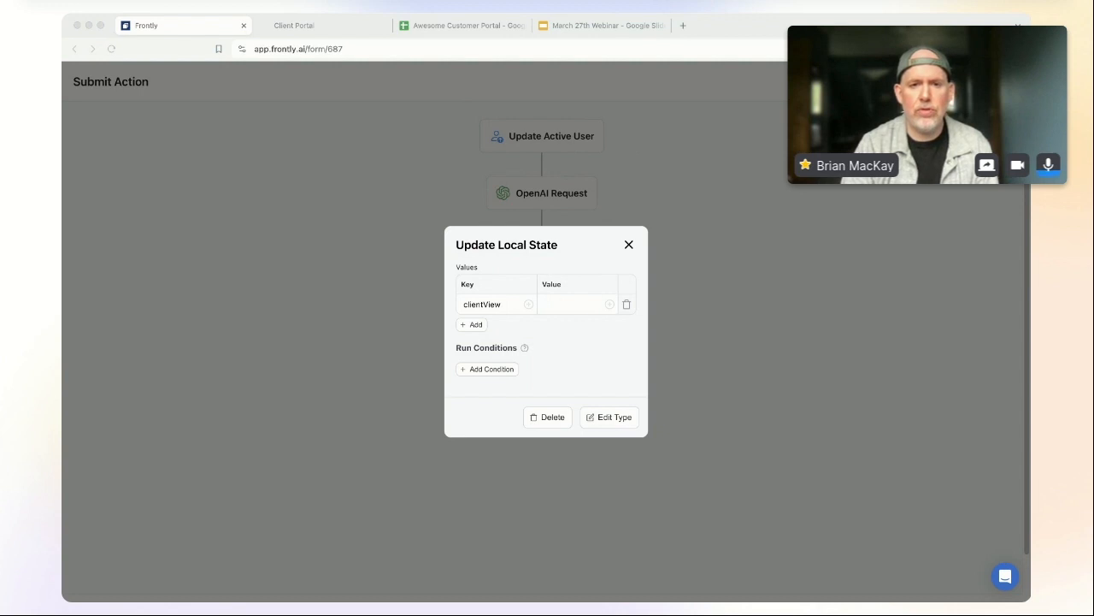
key("super+Tab")
type("current")
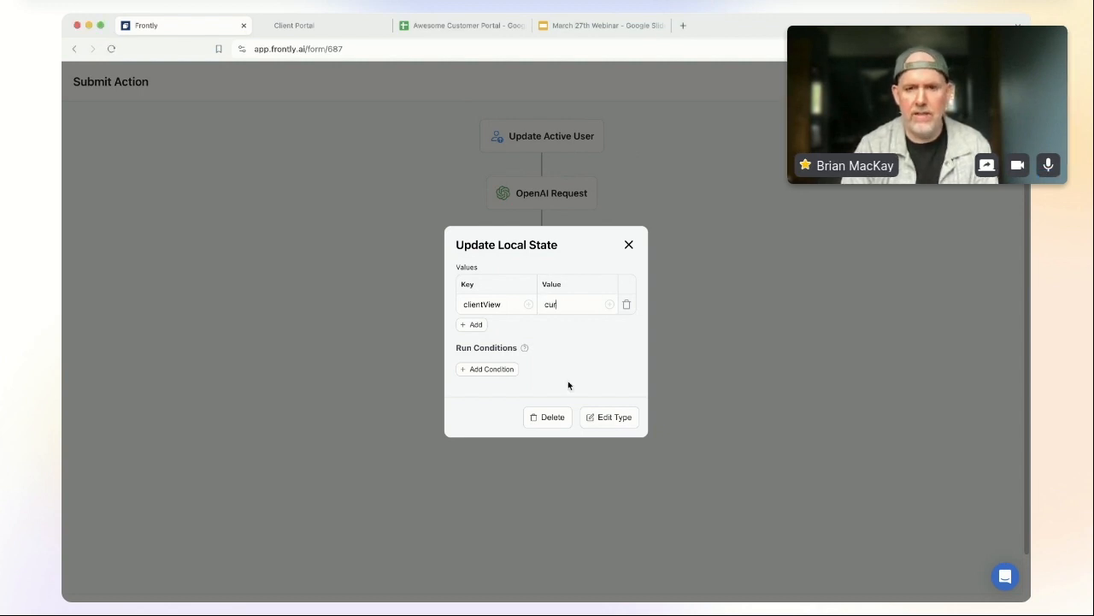
left_click(629, 244)
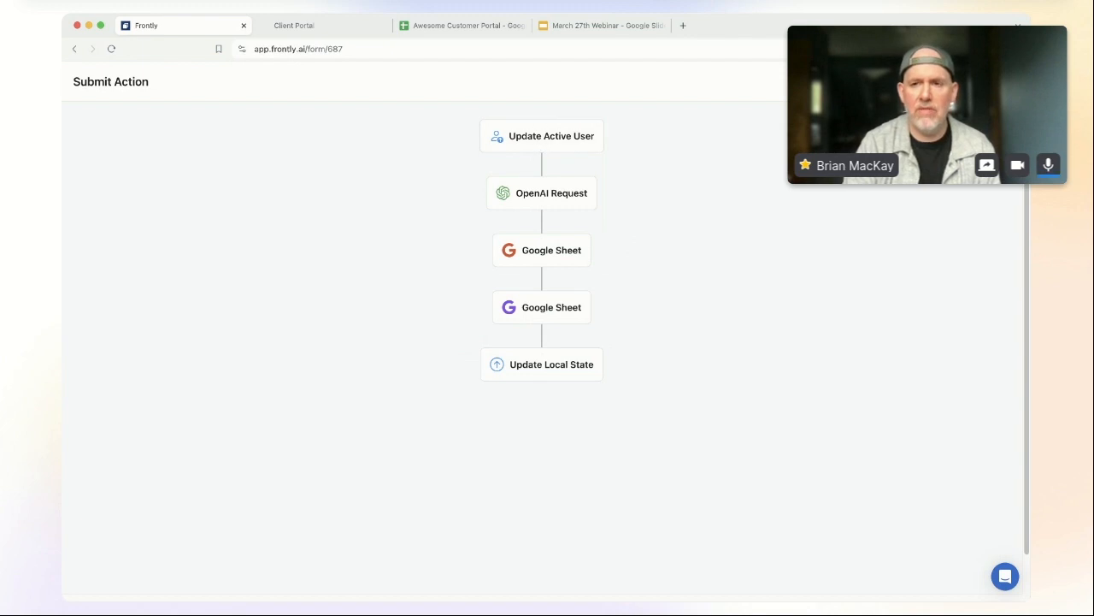
key("Escape")
Step: Save the form and give Complete Button Action a Navigate To Page step to Client Portal
left_click(207, 84)
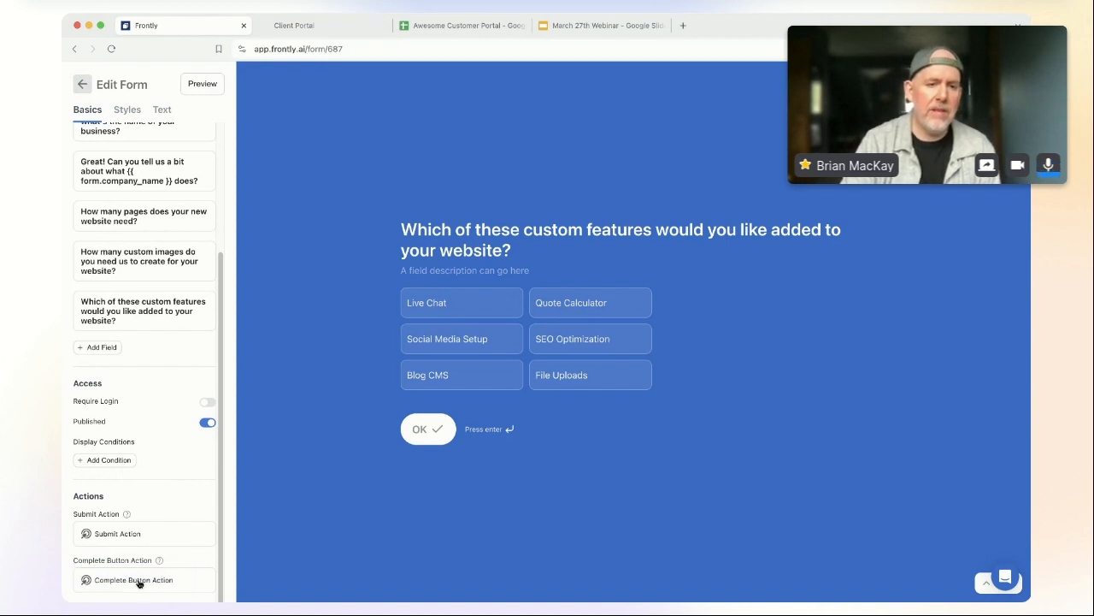
left_click(142, 581)
left_click(554, 134)
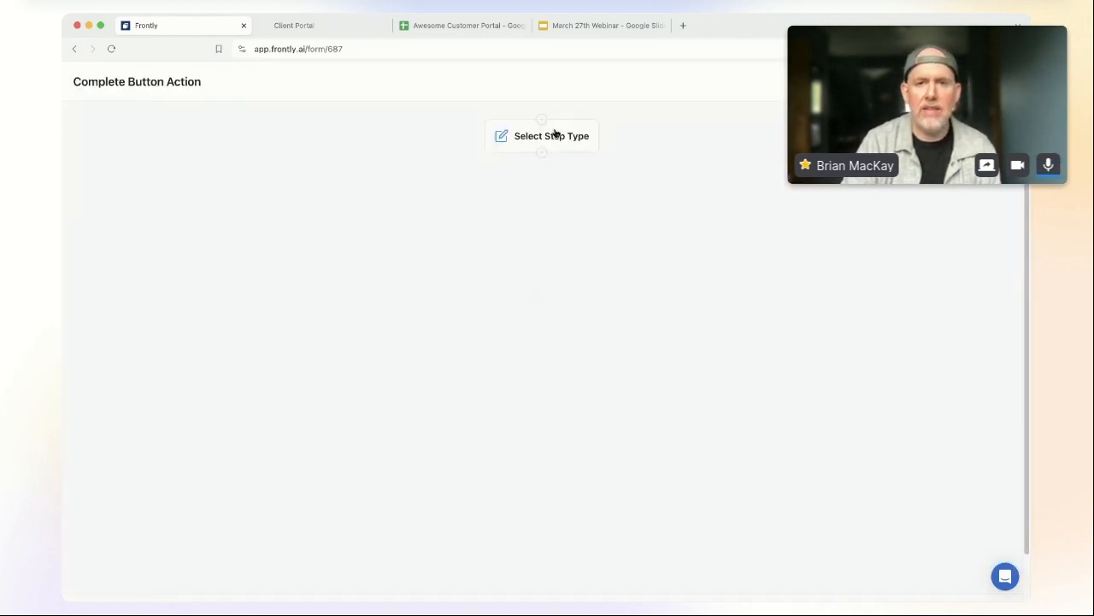
left_click(557, 142)
left_click(358, 248)
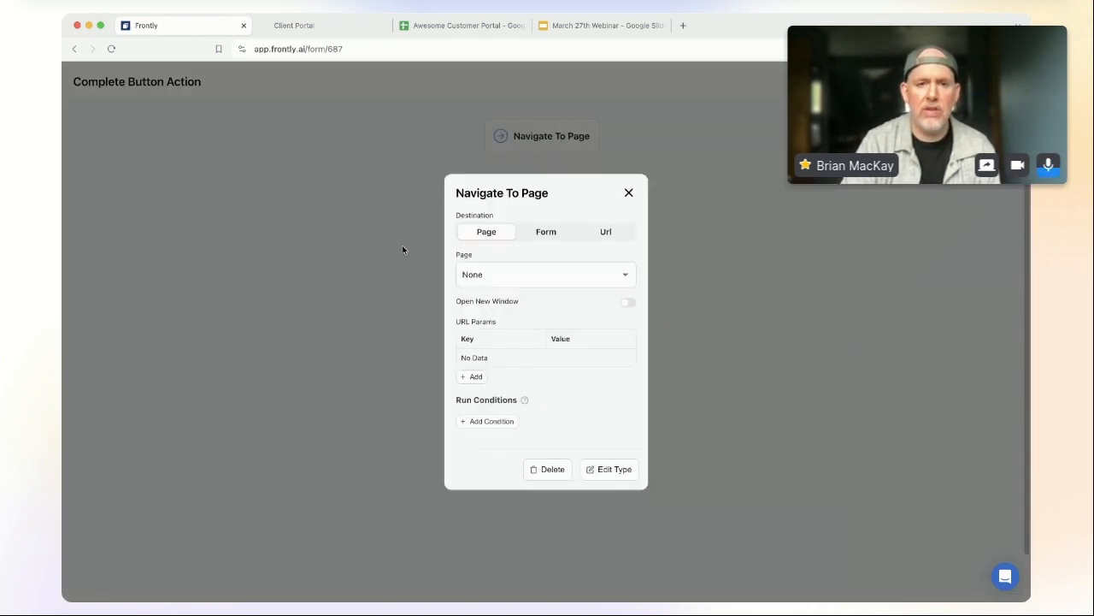
left_click(553, 276)
left_click(517, 325)
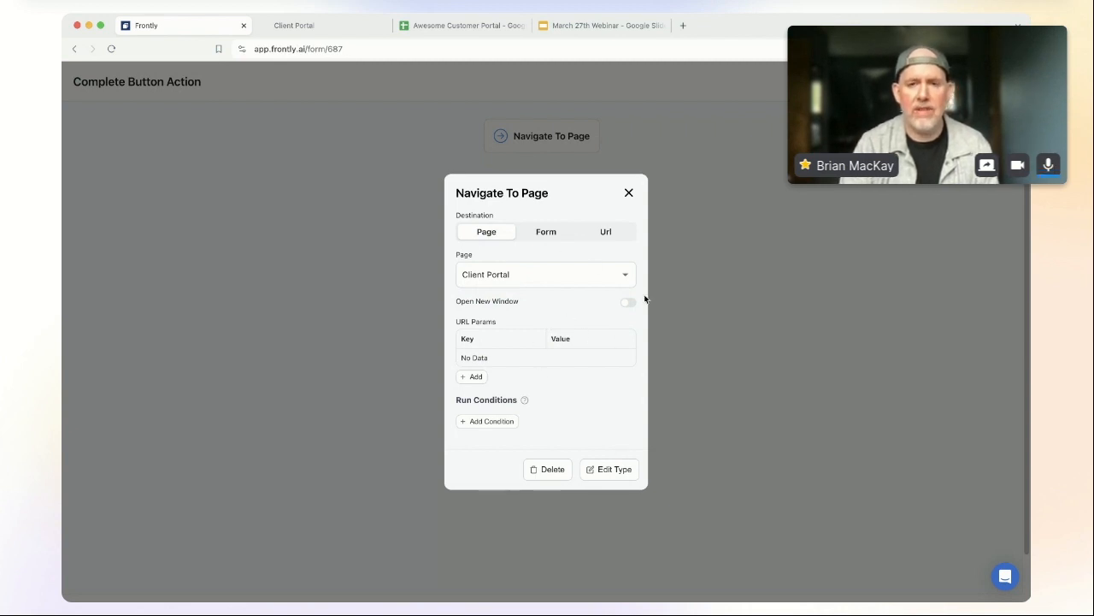
left_click(629, 193)
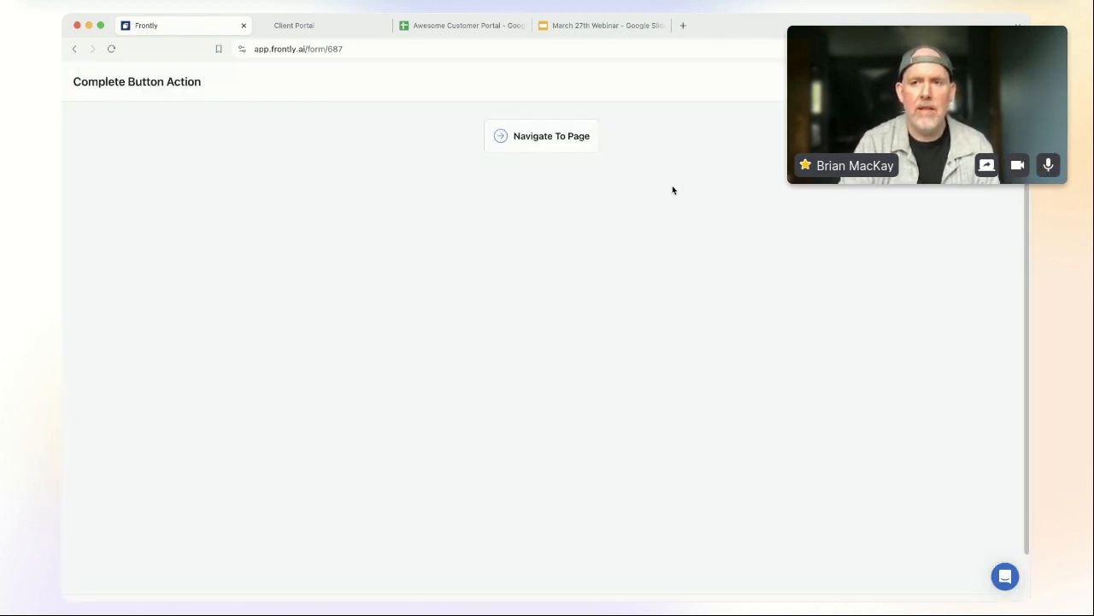
Step: Save the form, then set Default User Group to Client in Users > Signup Settings
left_click(1007, 82)
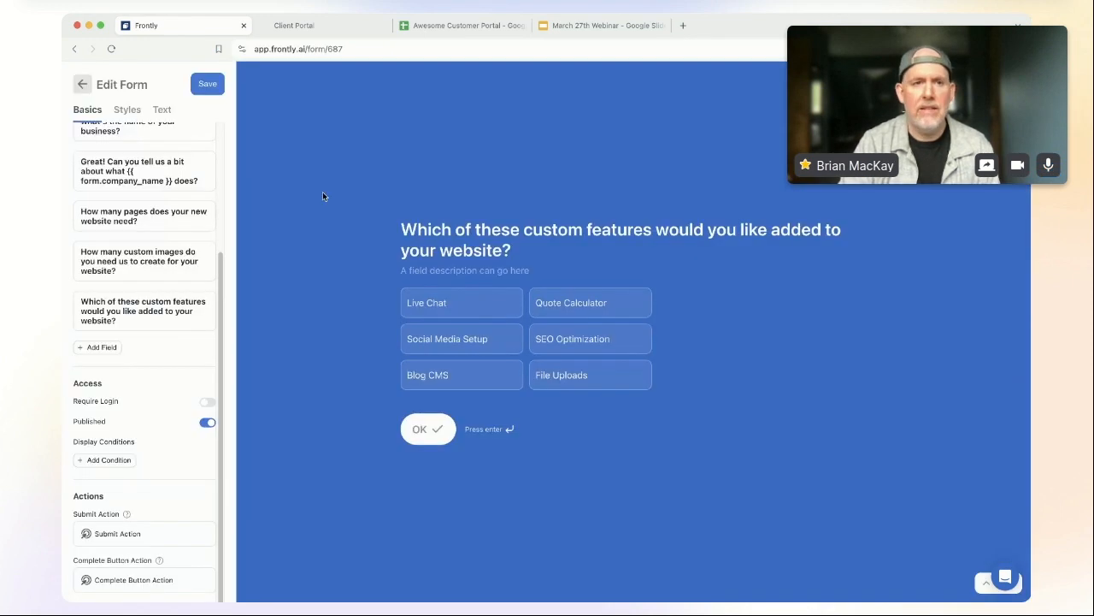
left_click(207, 83)
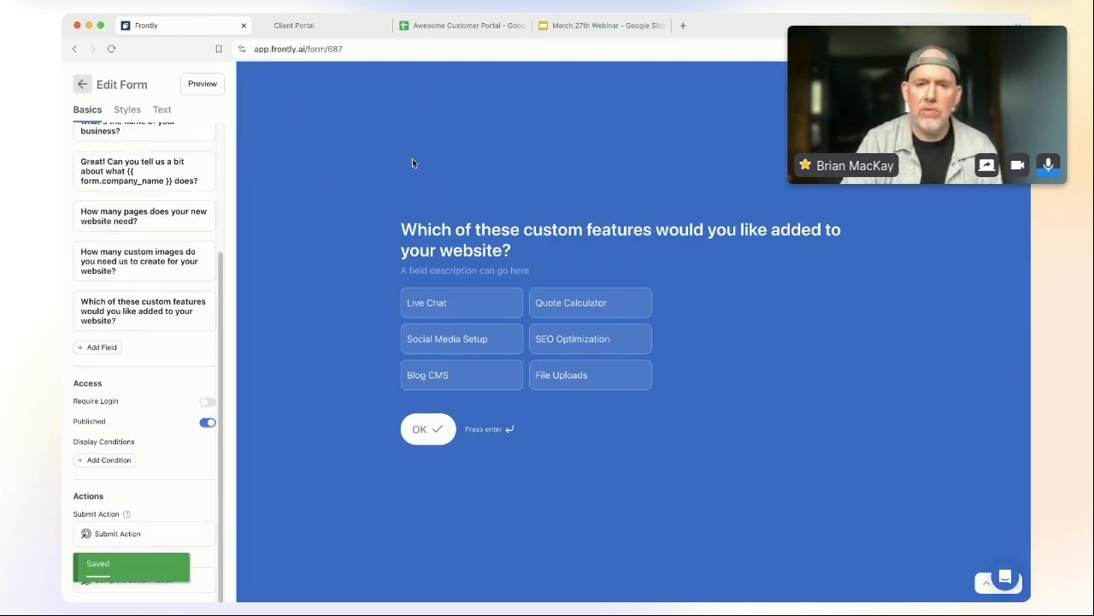
left_click(82, 86)
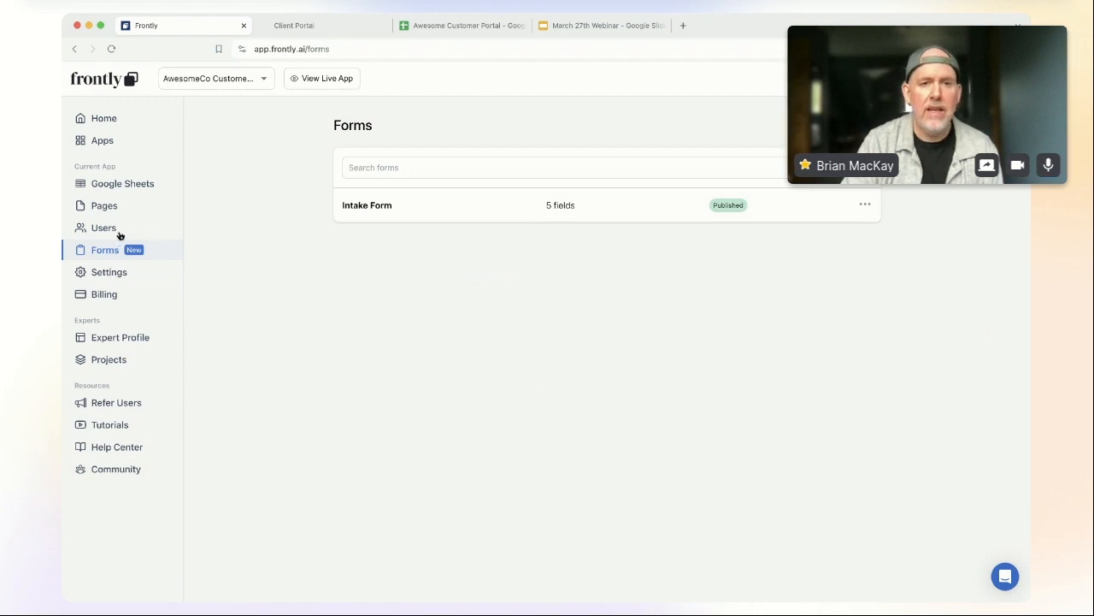
left_click(119, 232)
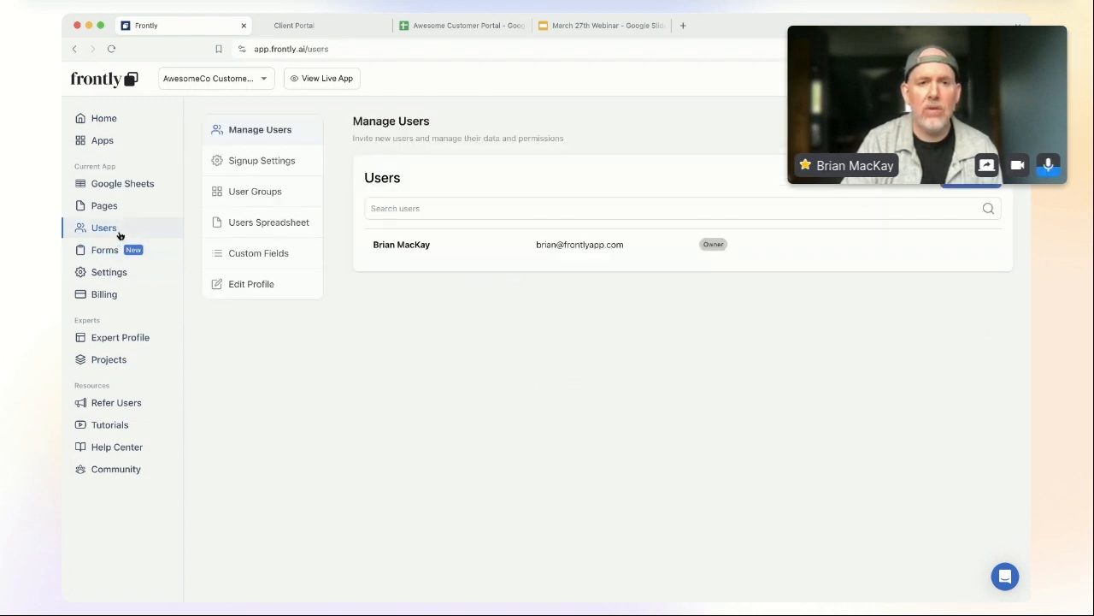
left_click(295, 160)
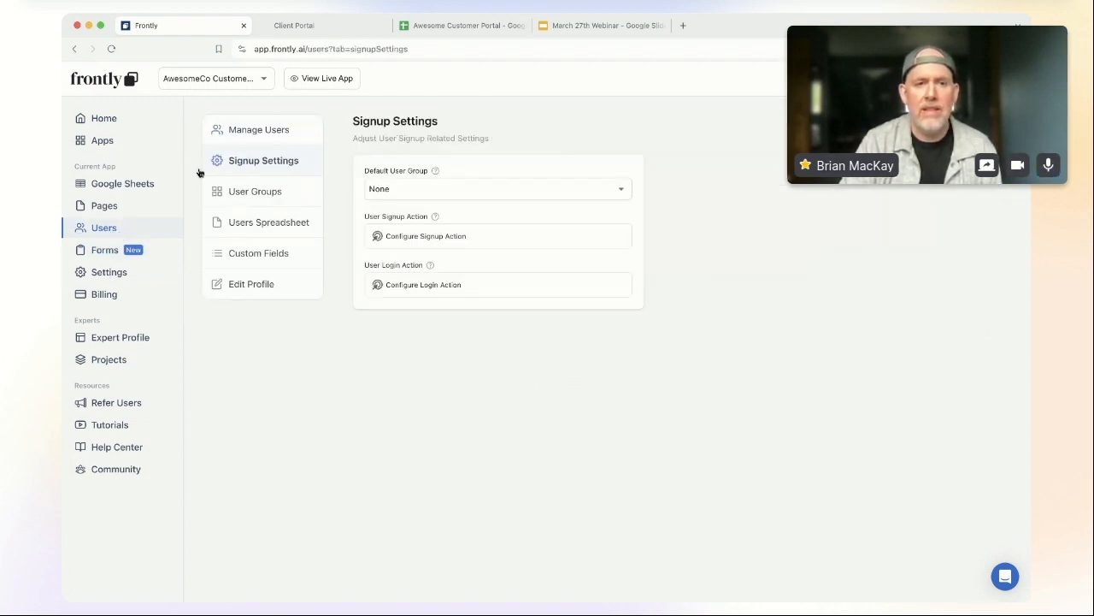
left_click(469, 194)
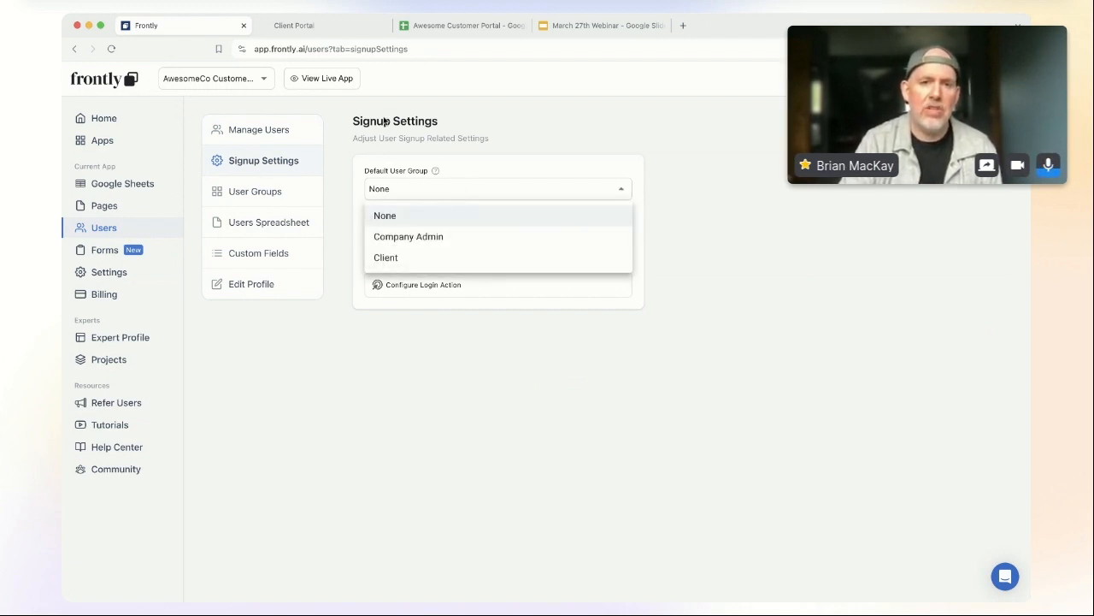
left_click(405, 262)
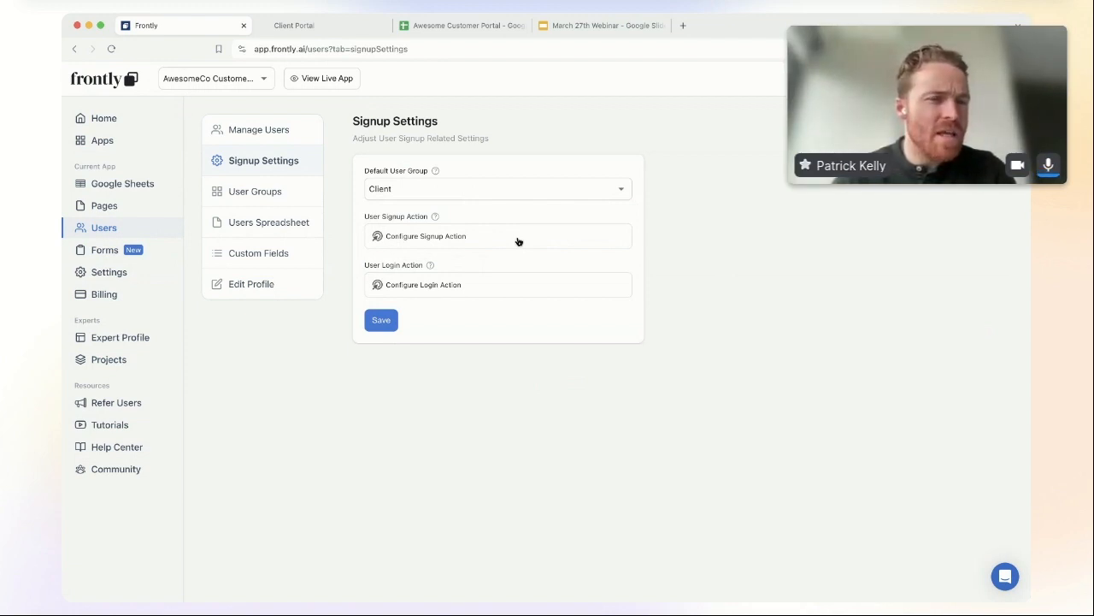
Step: Check the Default Page options in Settings and leave it as None
left_click(97, 275)
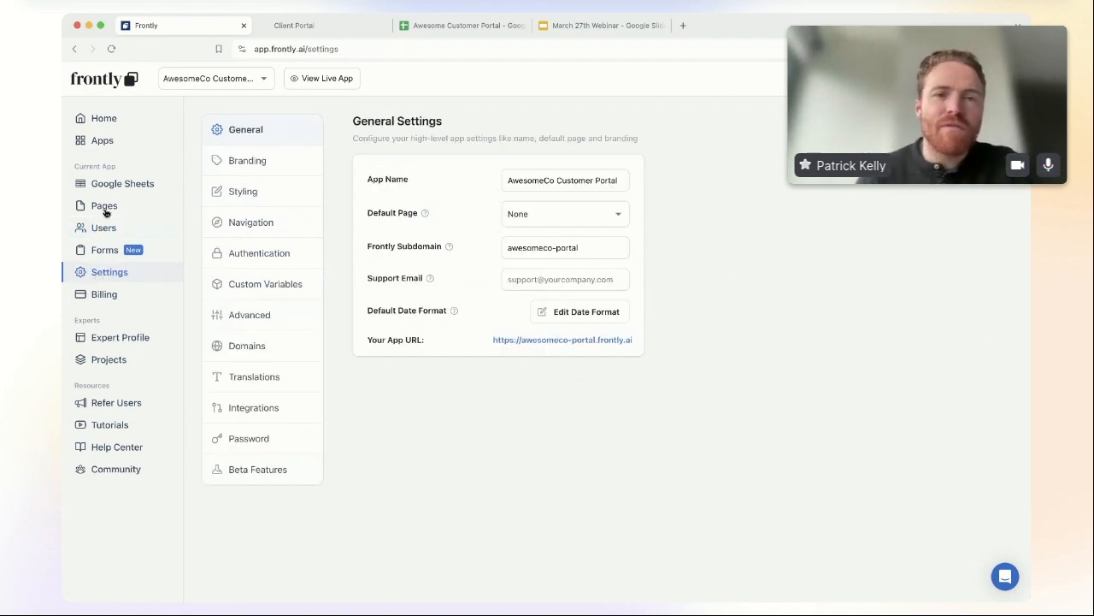
left_click(104, 210)
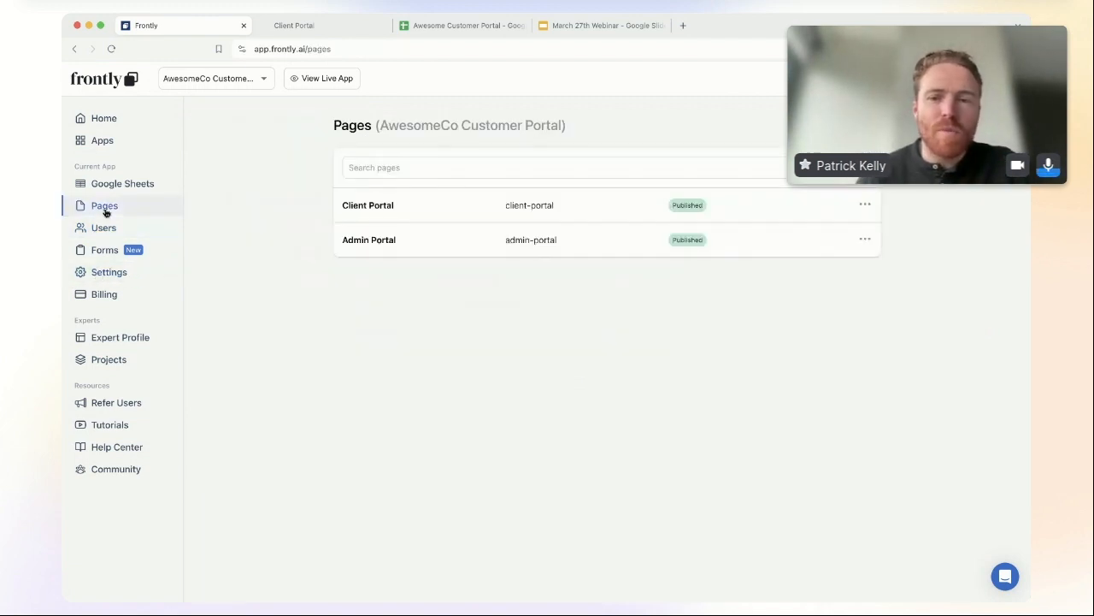
left_click(104, 270)
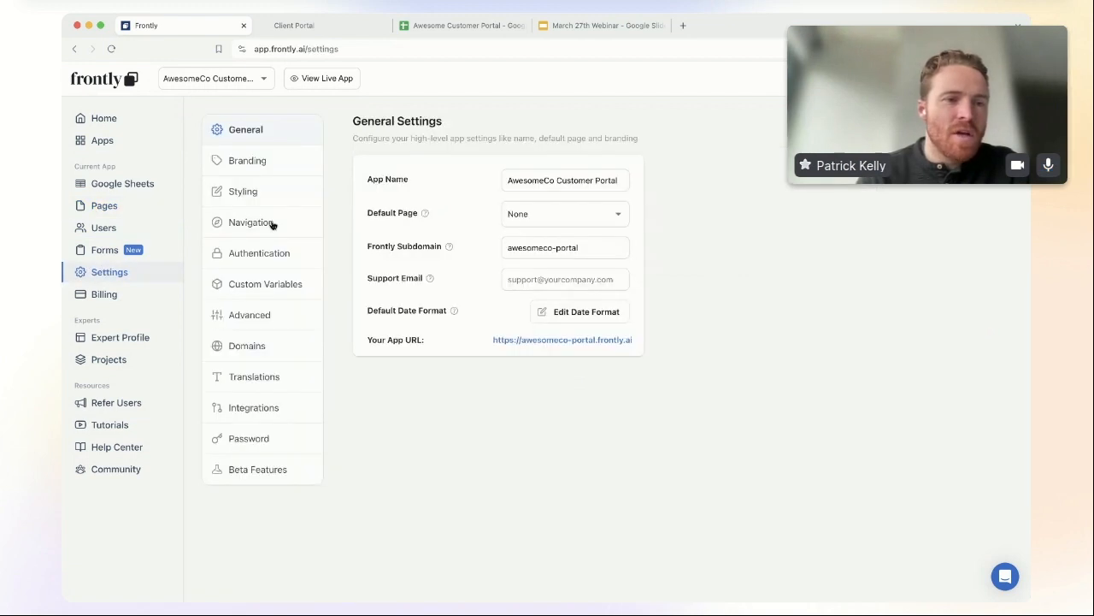
left_click(570, 215)
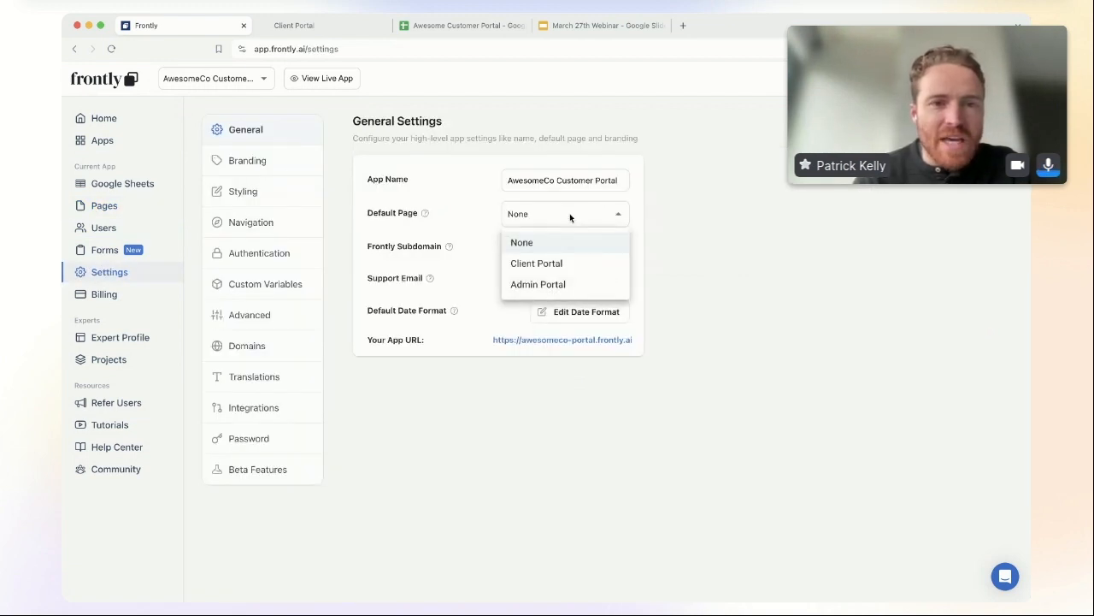
left_click(569, 217)
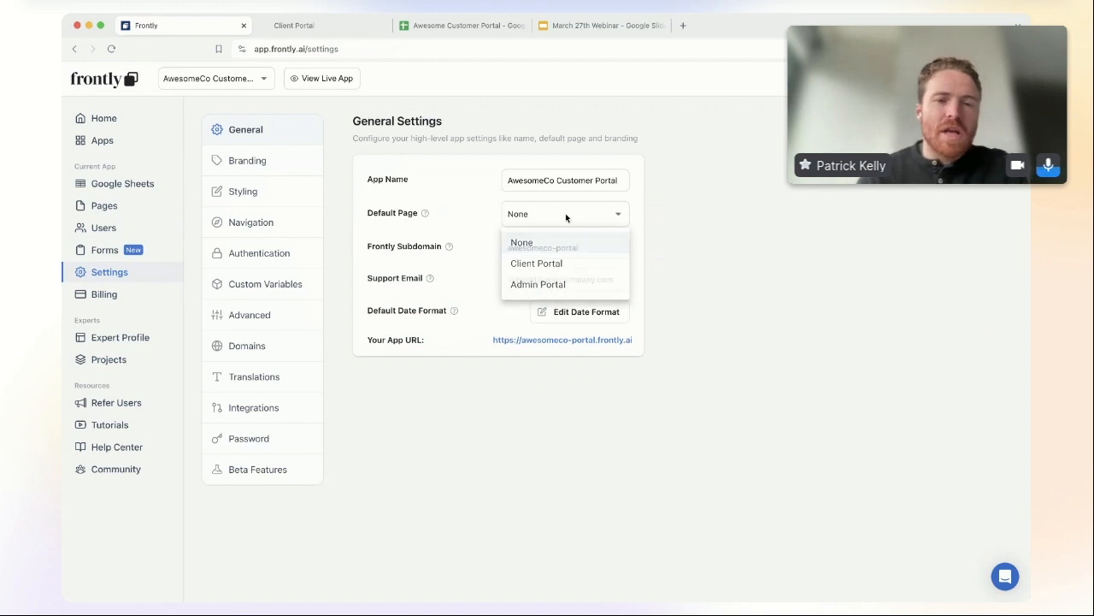
Step: Open Configure Signup Action from Users > Signup Settings
left_click(122, 207)
left_click(115, 233)
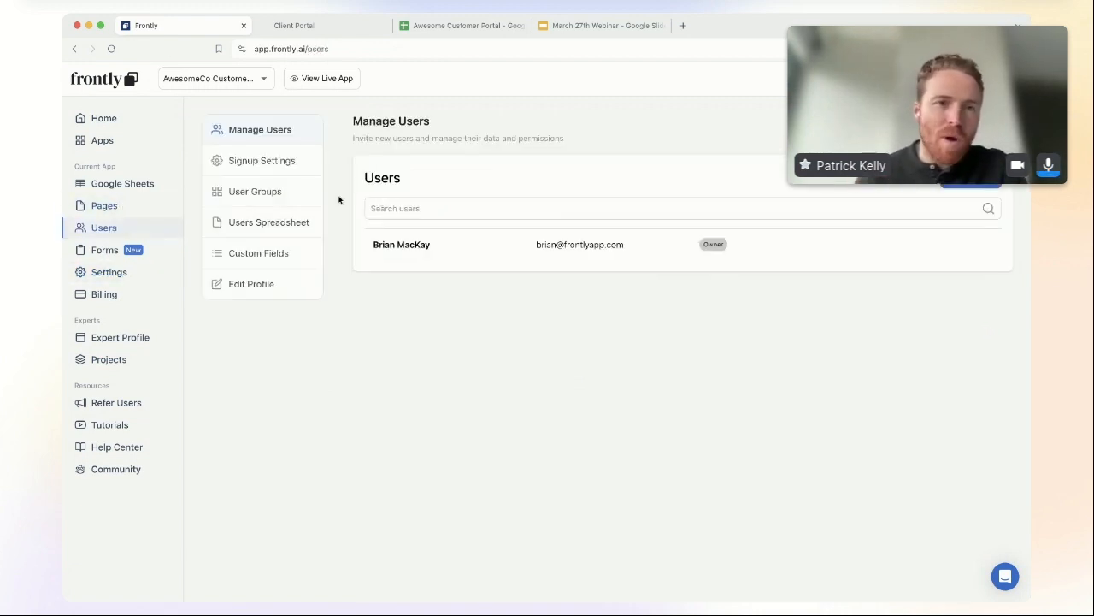
left_click(266, 161)
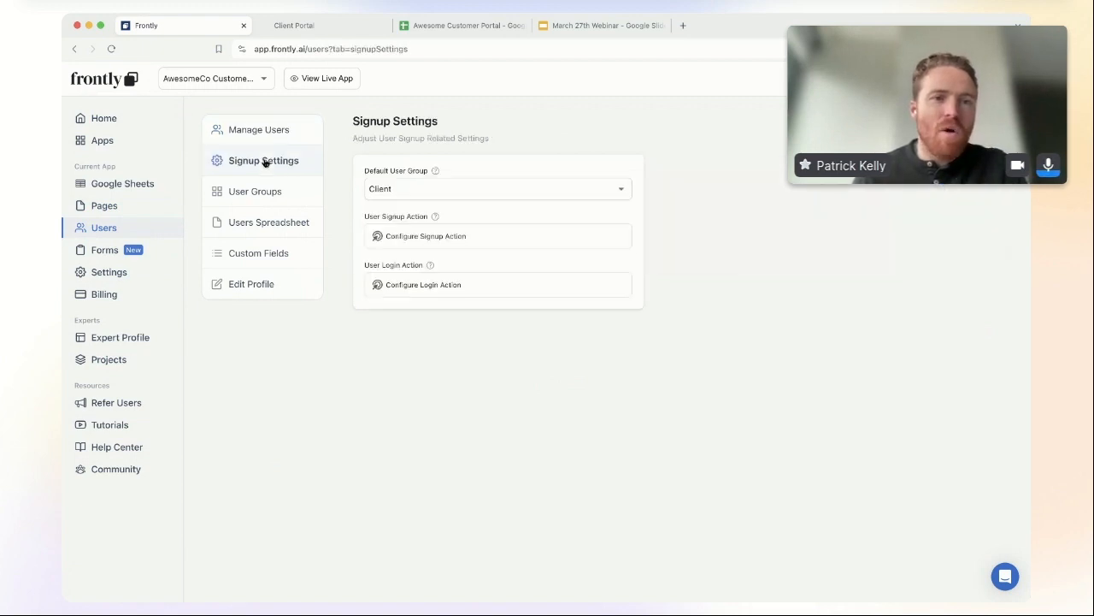
left_click(476, 239)
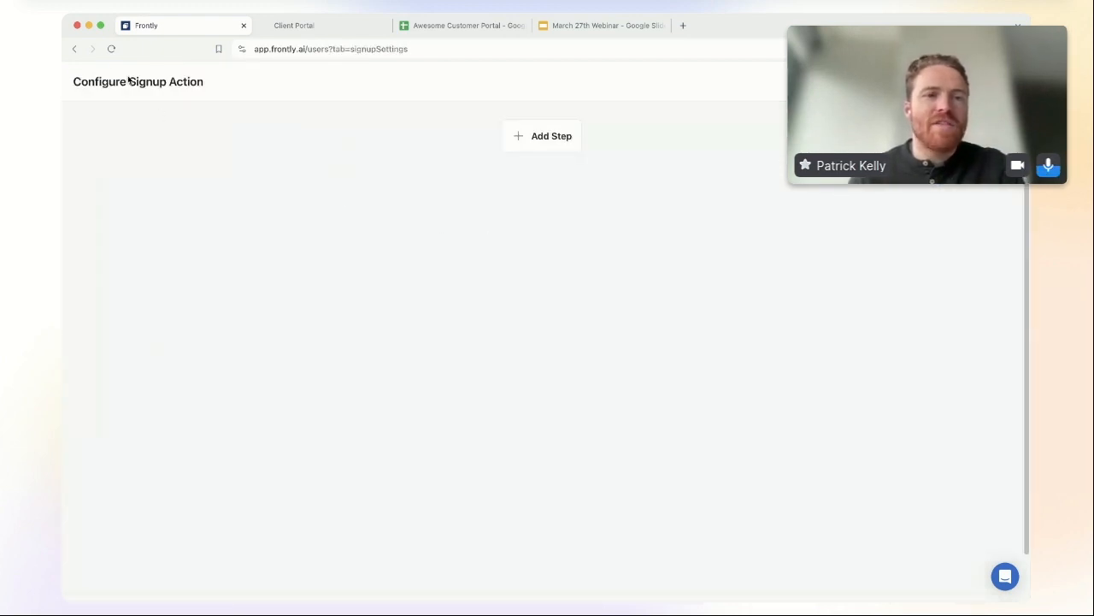
Step: Add a Navigate To Page step with destination Form set to Intake Form
left_click(554, 135)
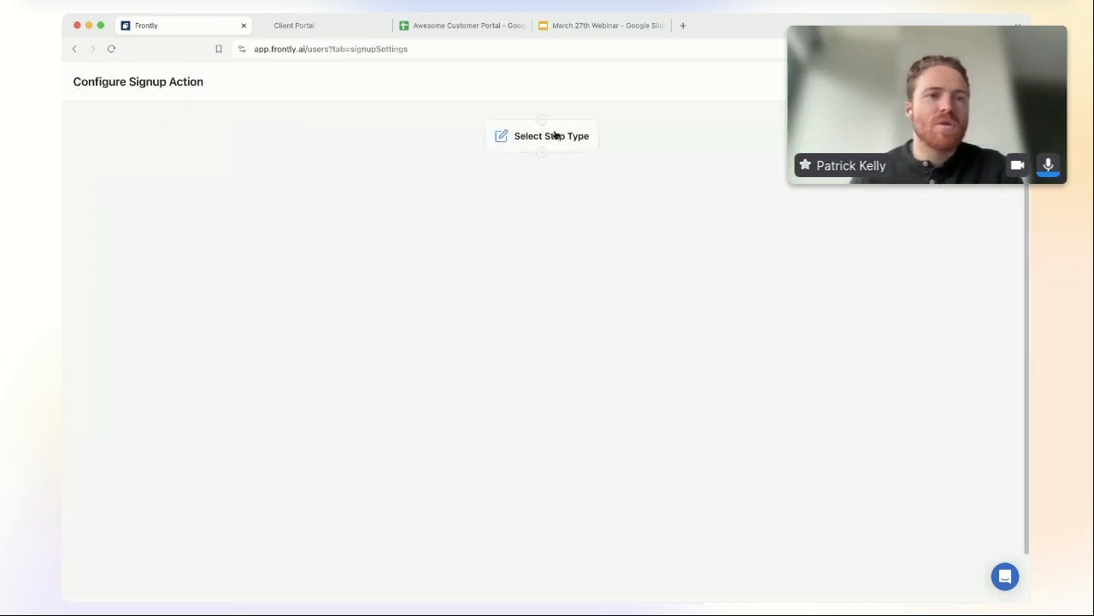
left_click(570, 137)
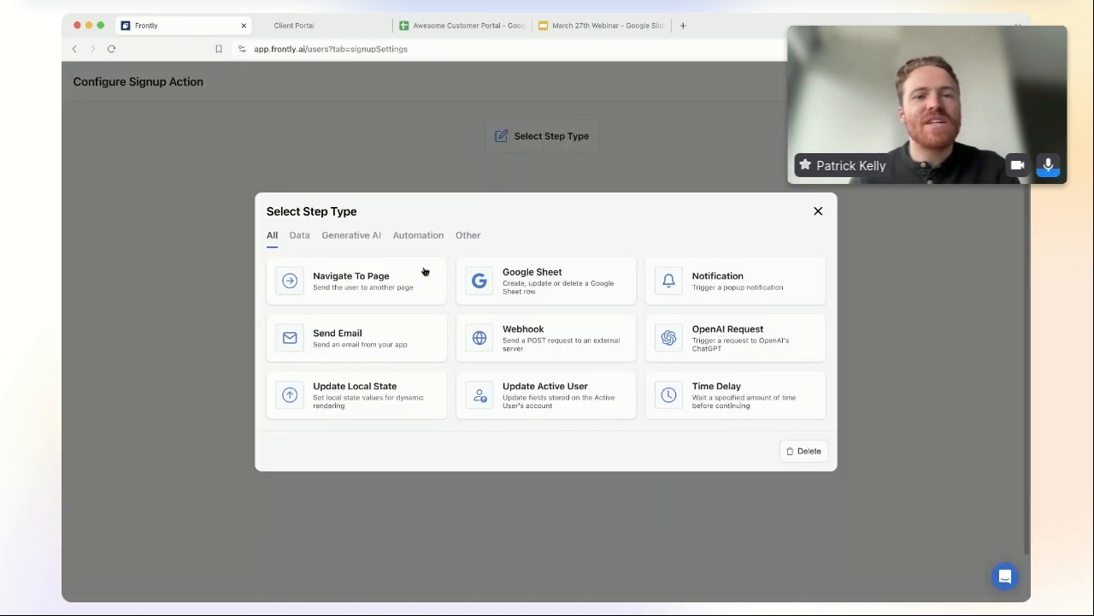
left_click(360, 279)
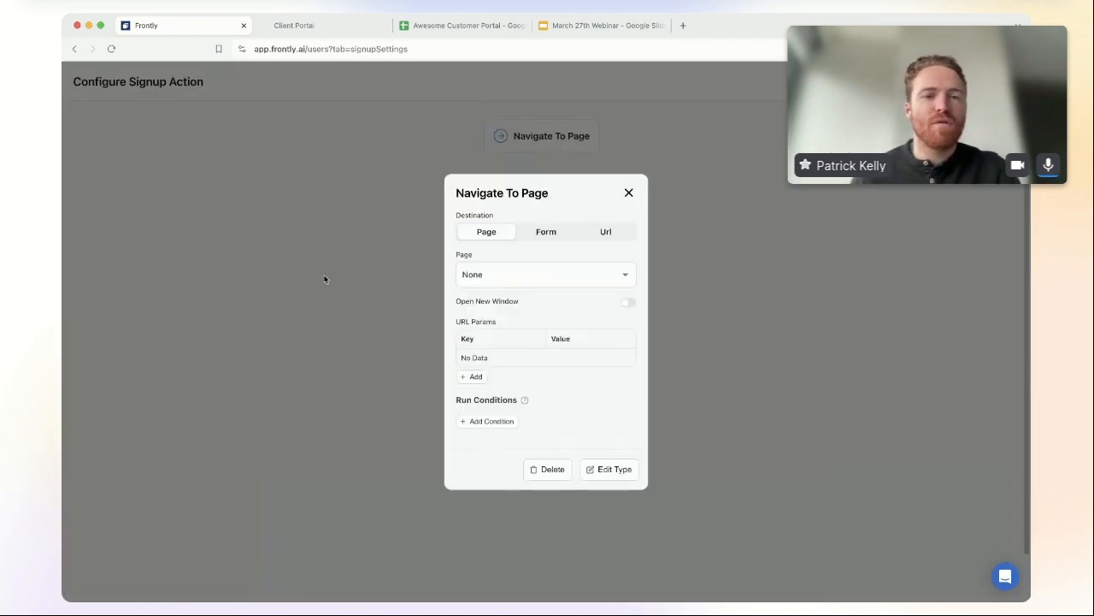
left_click(549, 235)
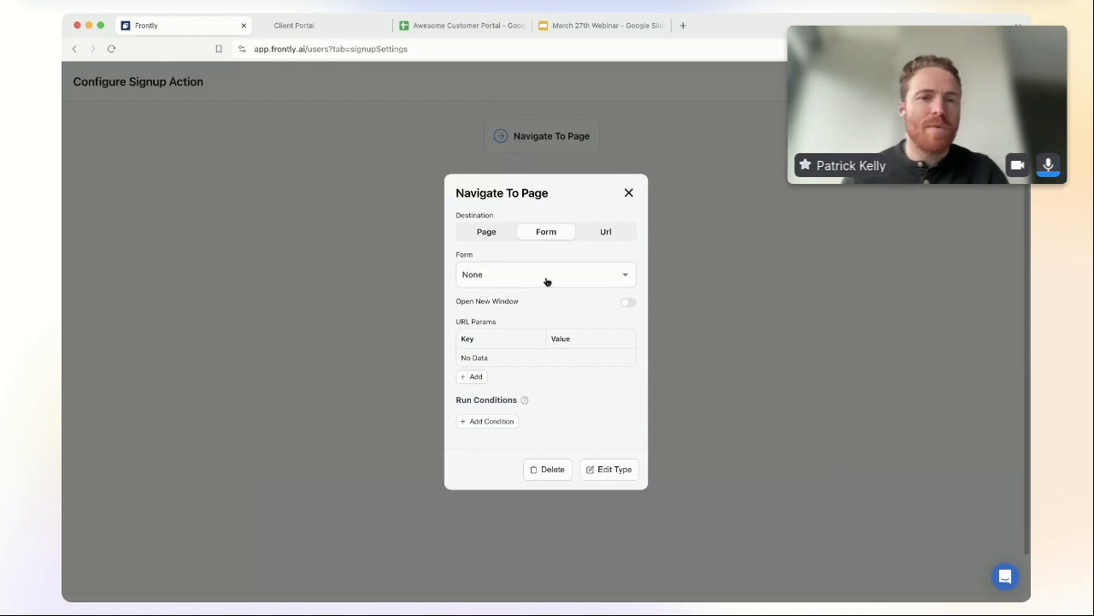
left_click(545, 280)
left_click(536, 324)
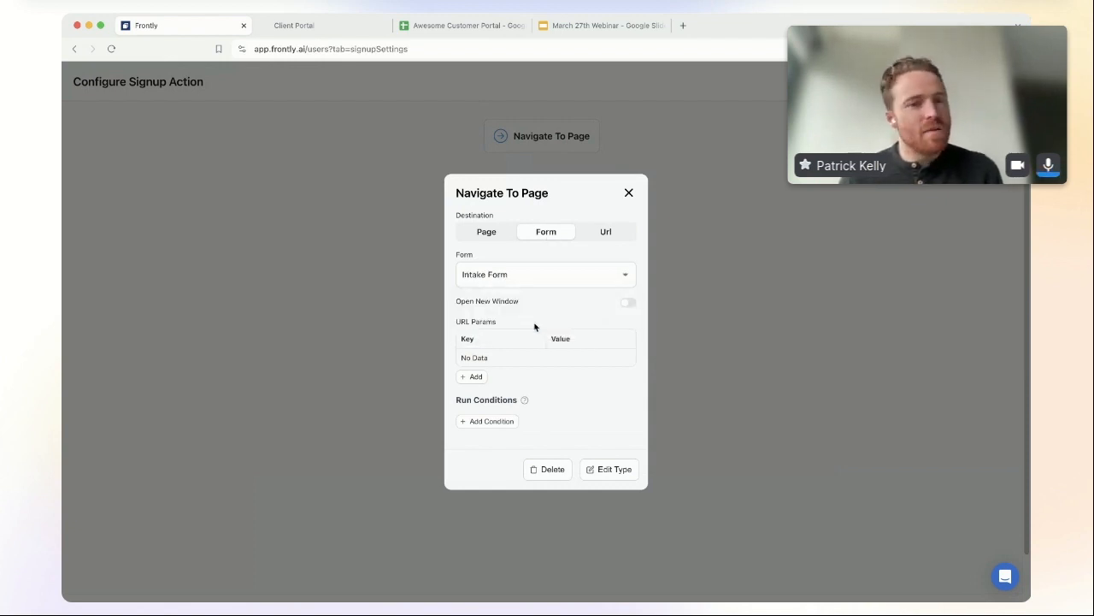
left_click(629, 194)
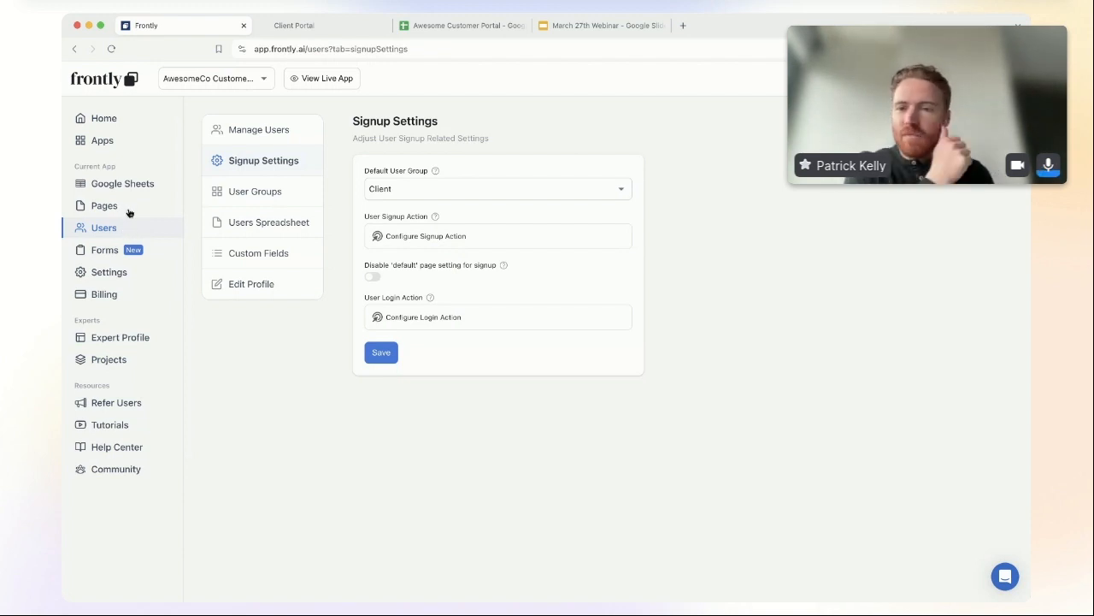
Step: Open the Custom Variables tab under the app's Settings
left_click(133, 207)
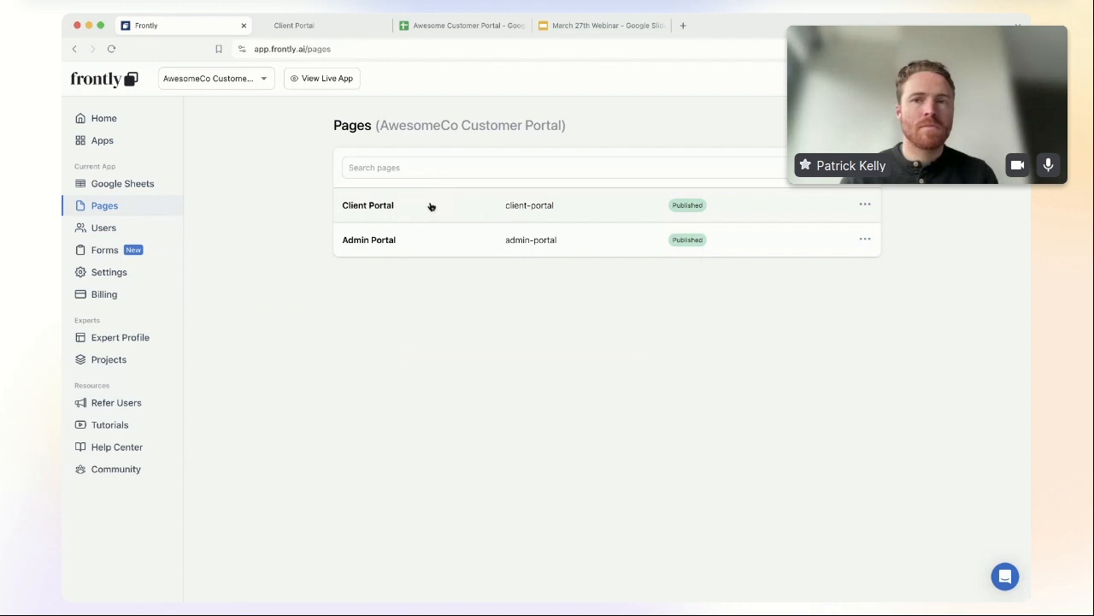
left_click(128, 272)
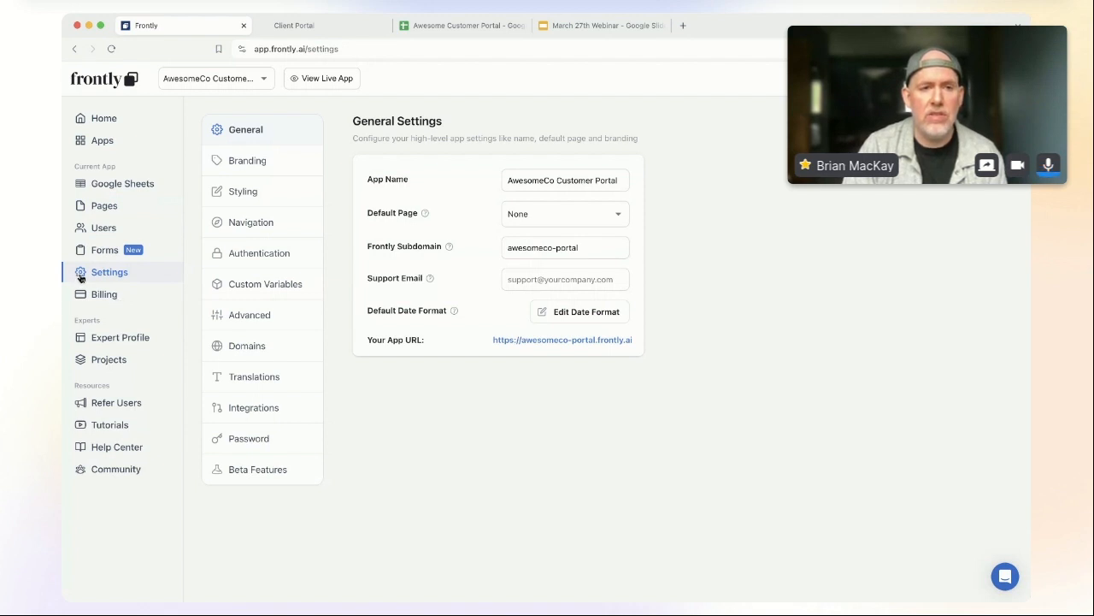
left_click(254, 288)
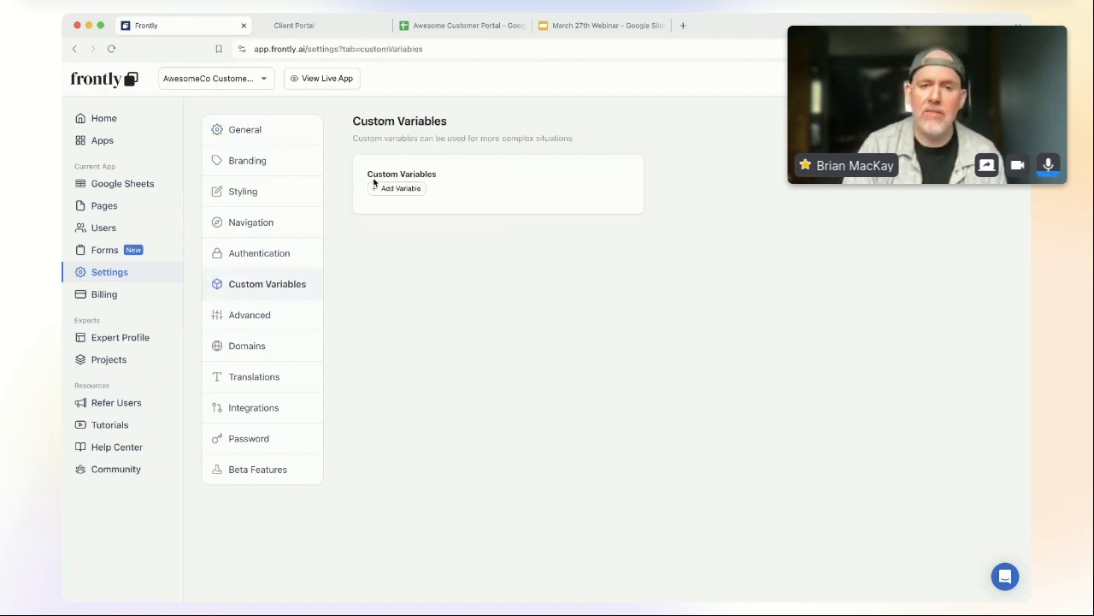
Step: Add a new custom_variable and change its Variable Type to 'Get value from record'
left_click(407, 189)
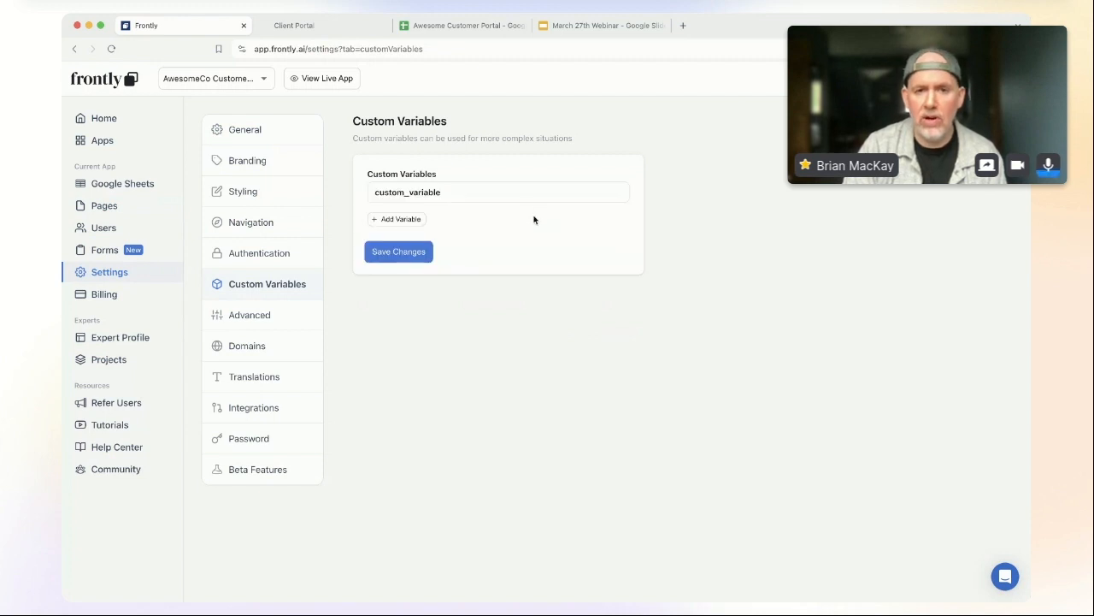
left_click(445, 196)
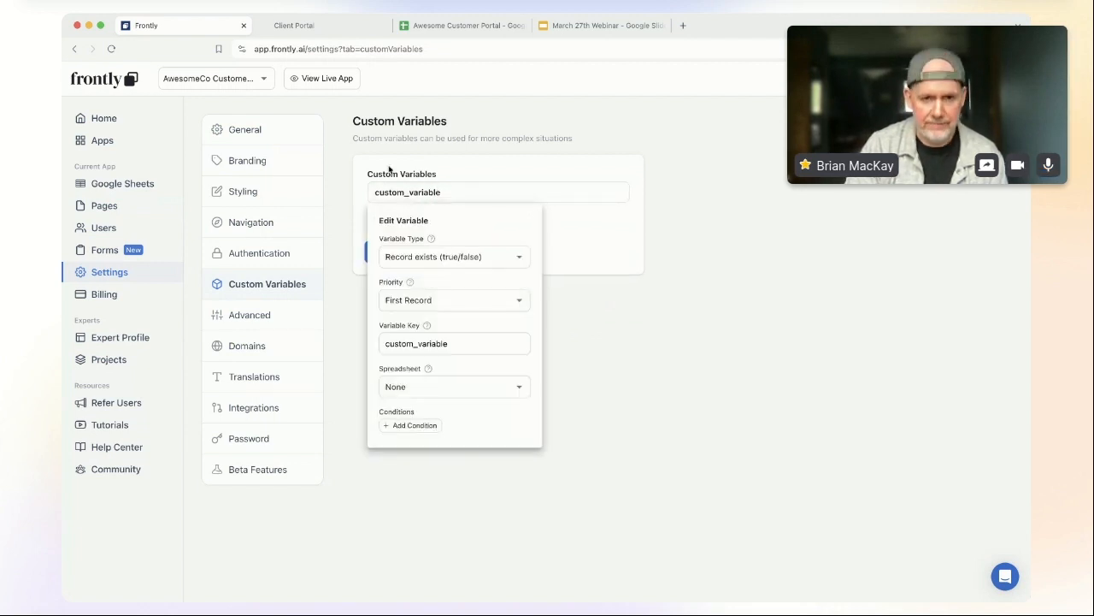
key("super+Tab")
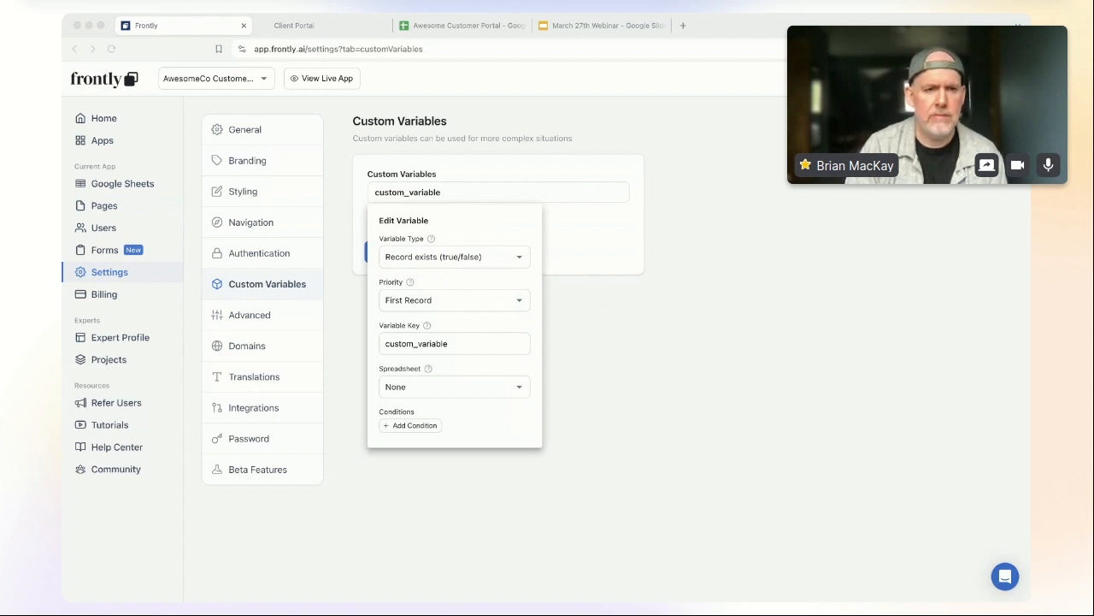
key("super+Tab")
left_click(474, 255)
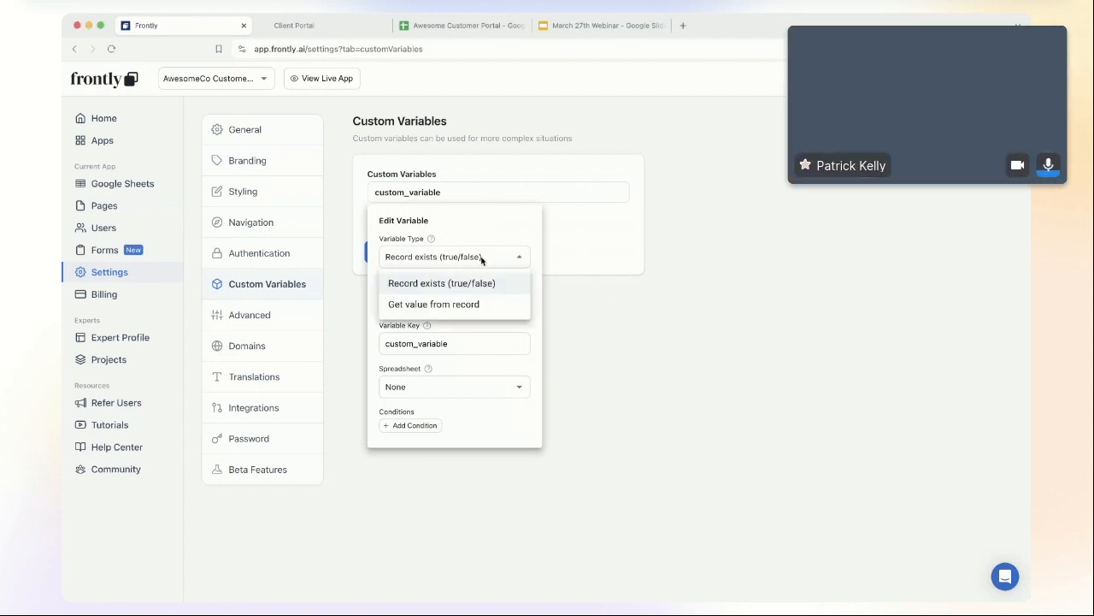
left_click(476, 304)
key("super+Tab")
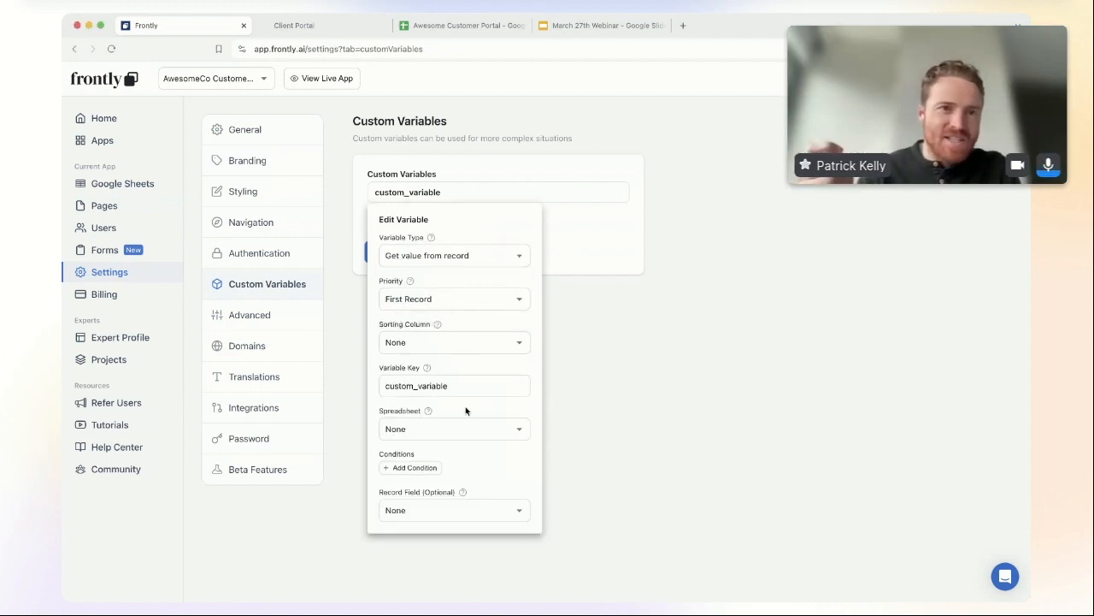
Step: Rename the variable key to active_quote and base it on the Quotes spreadsheet
left_click(454, 385)
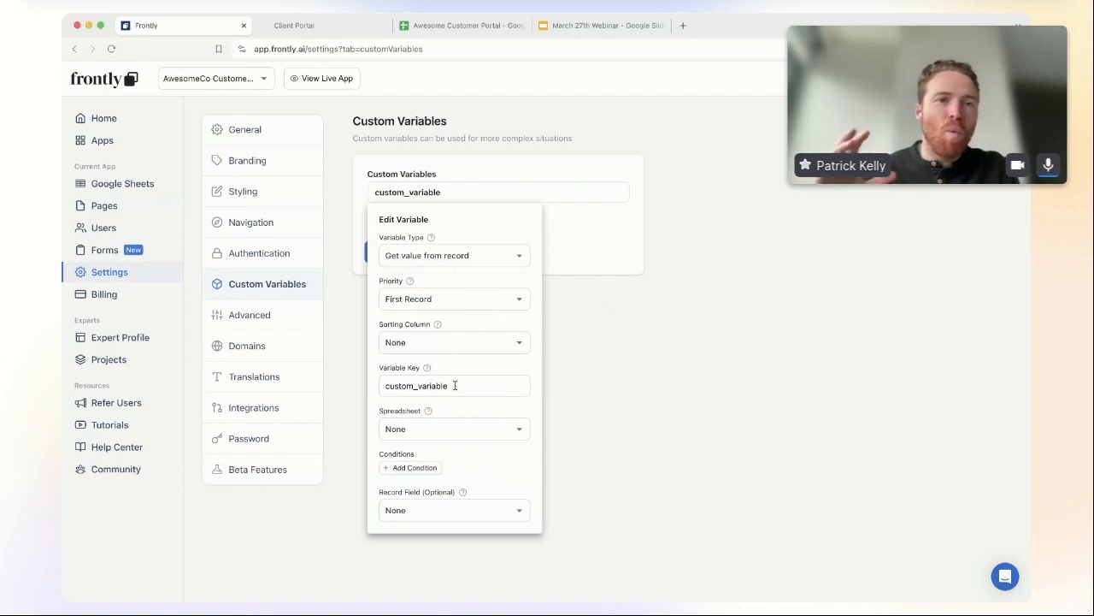
left_click_drag(454, 385, 368, 383)
type("active_quote")
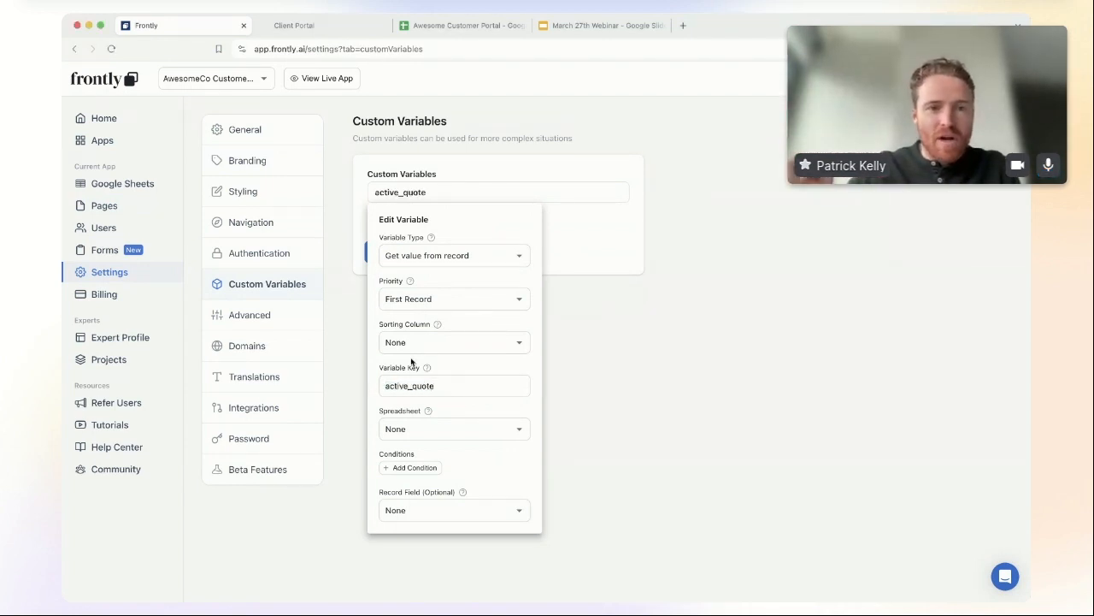
key("super+Tab")
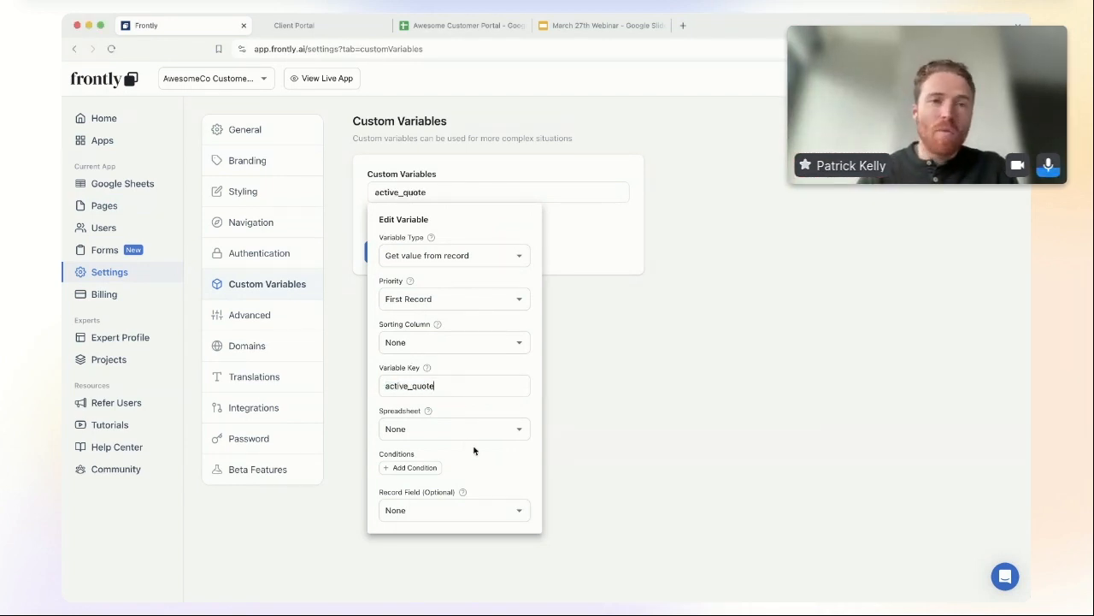
left_click(469, 435)
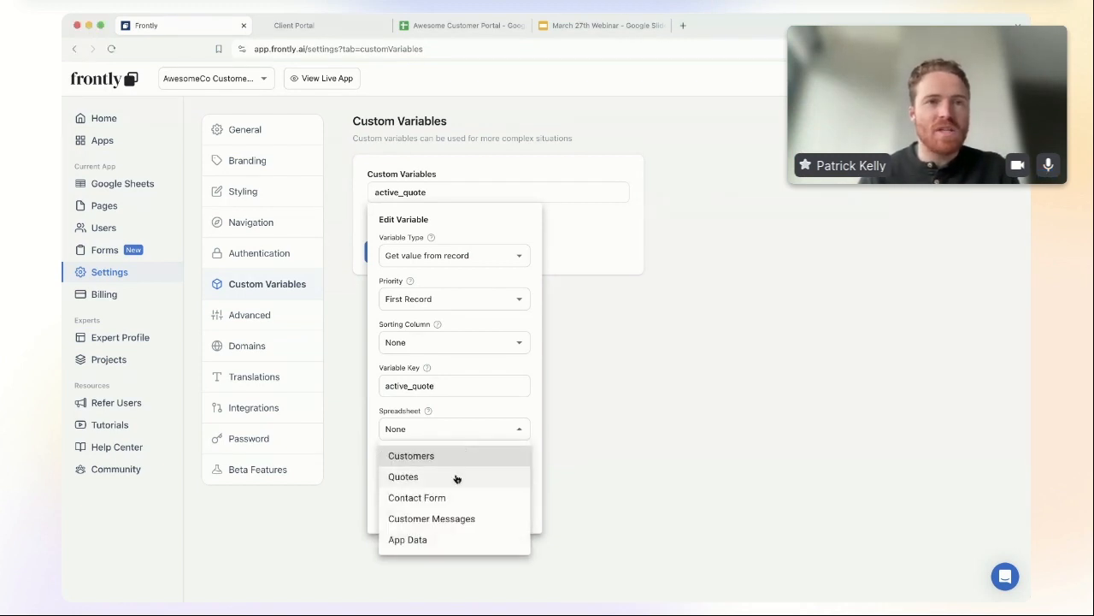
left_click(454, 476)
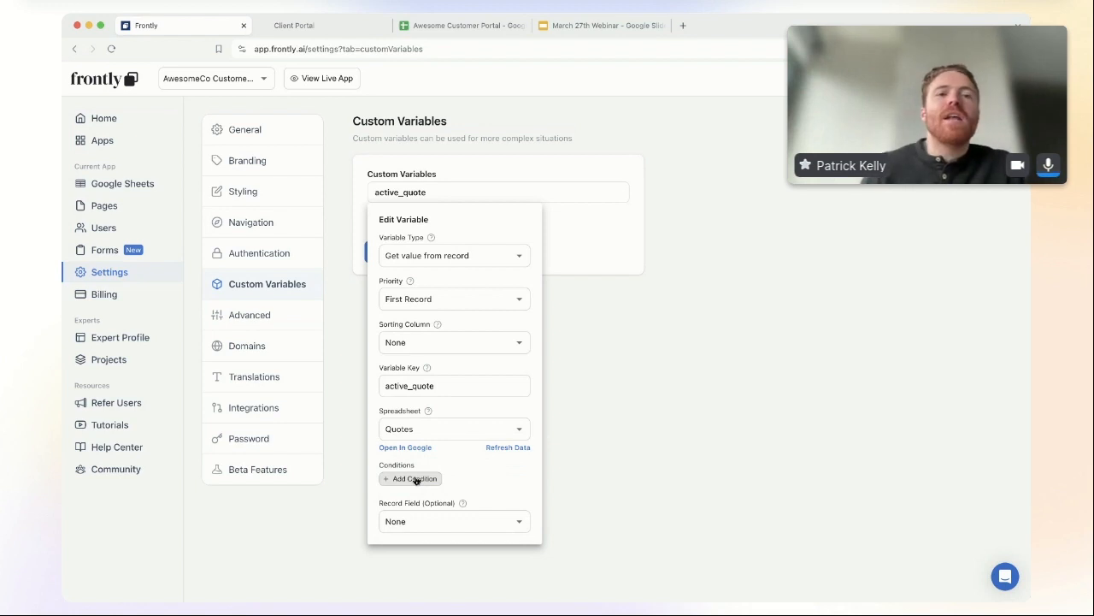
key("super+Tab")
key("super+Tab")
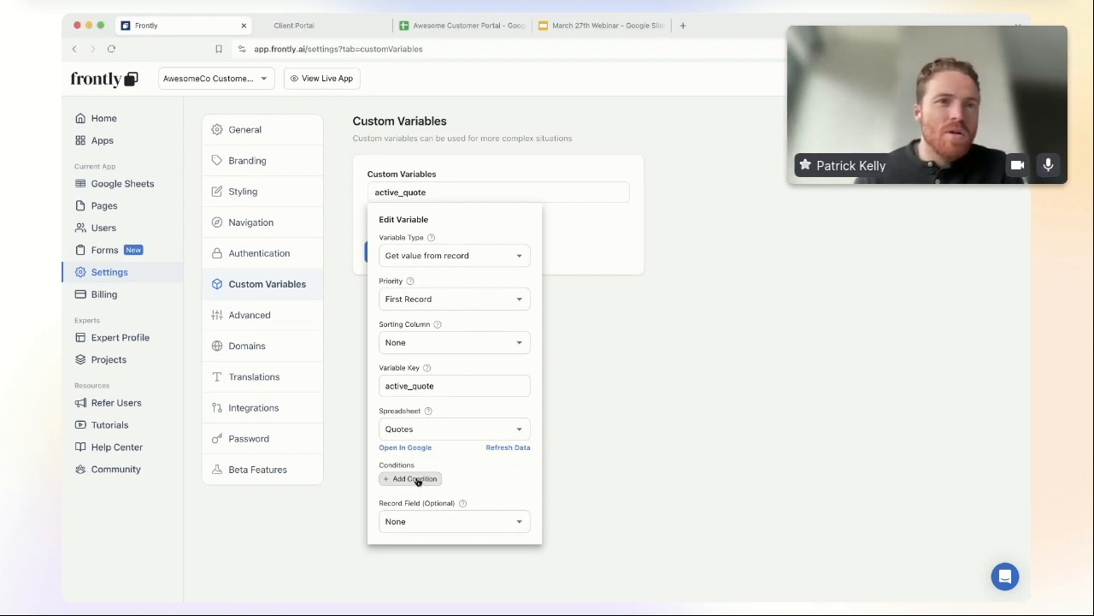
Step: Add a new condition to active_quote, keeping Quotes as its spreadsheet
left_click(416, 479)
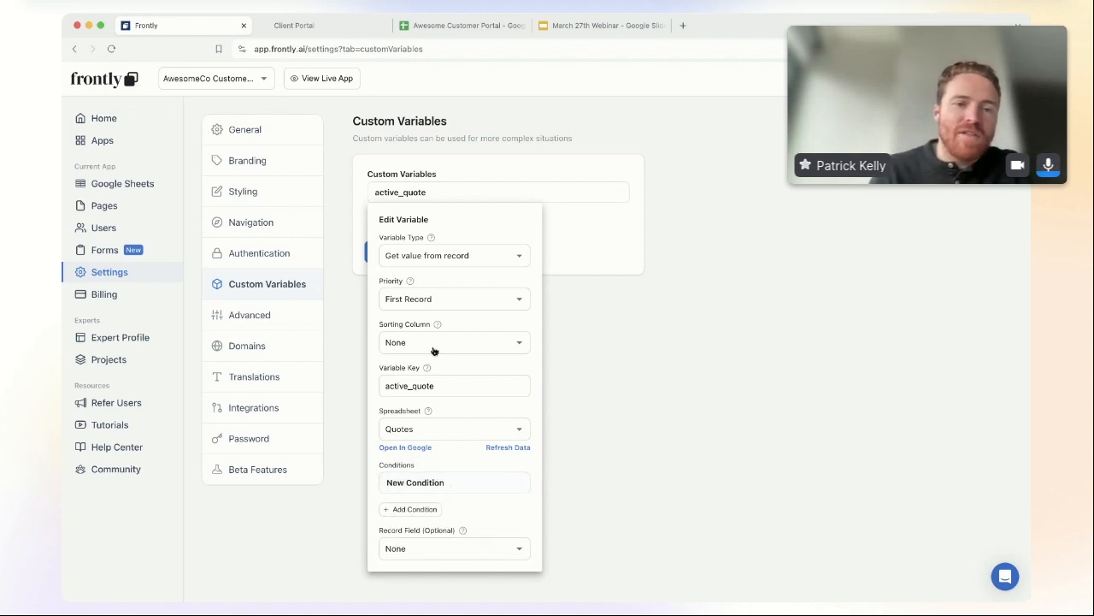
left_click(491, 259)
left_click(491, 260)
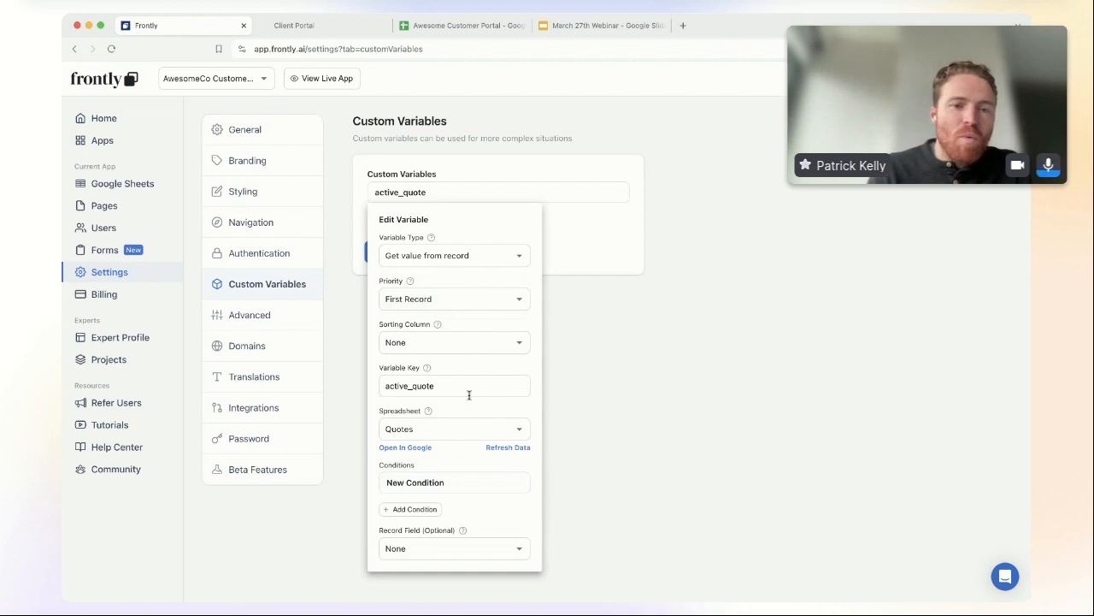
left_click(466, 433)
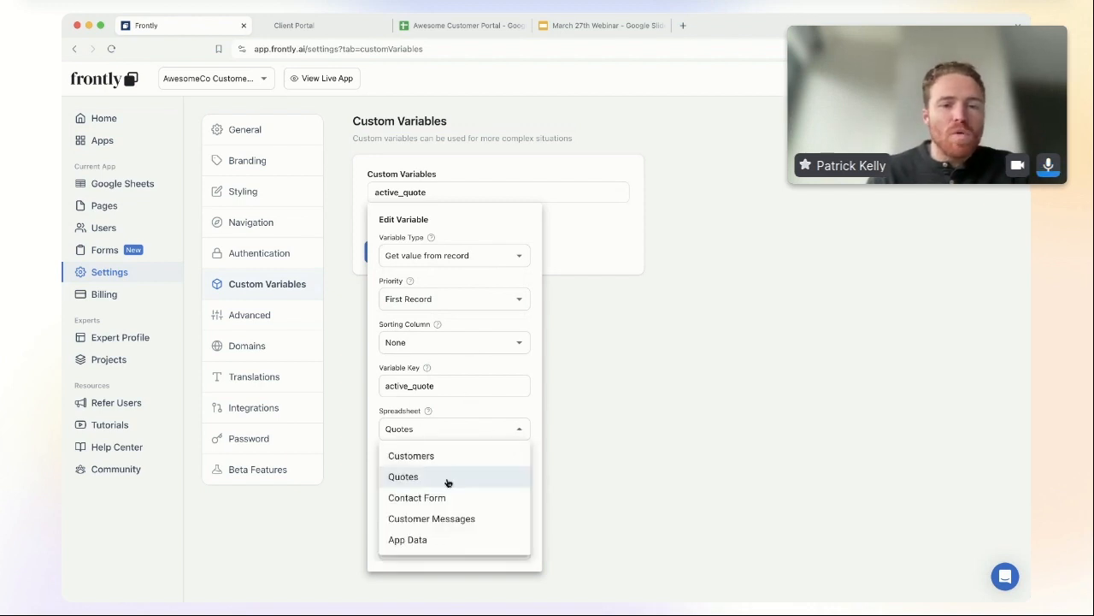
left_click(419, 413)
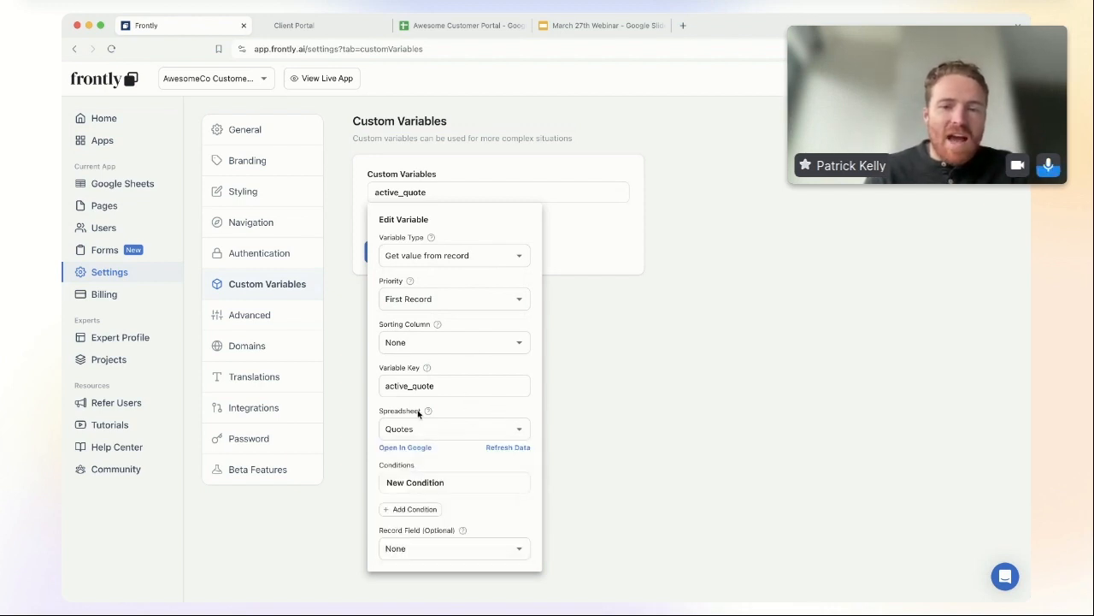
left_click(458, 490)
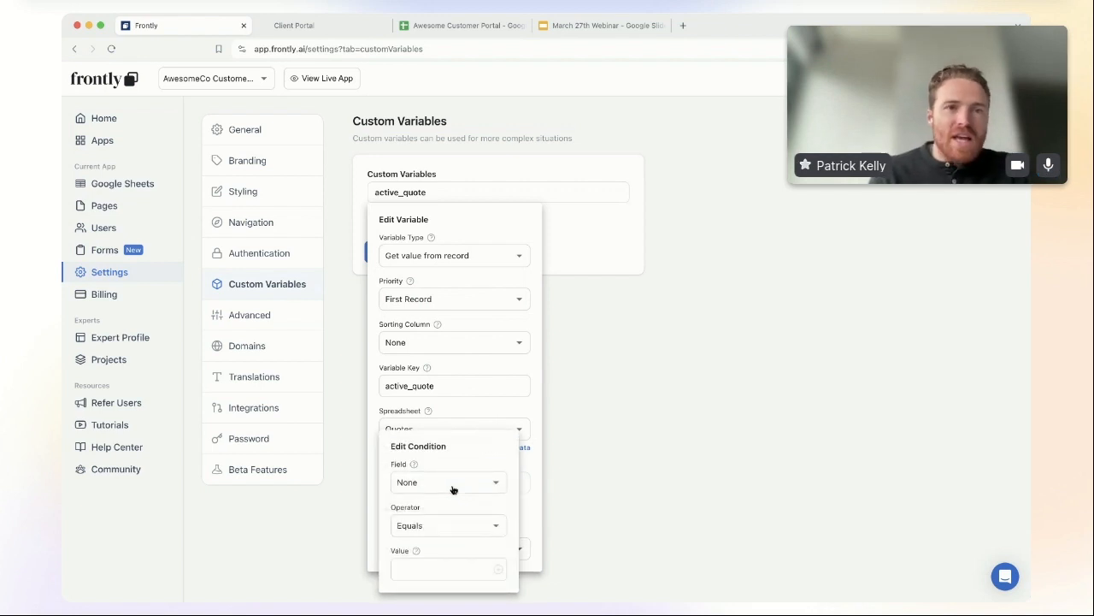
Step: Set the condition to Customer Id equals the logged-in User > id, then save active_quote
key("super+Tab")
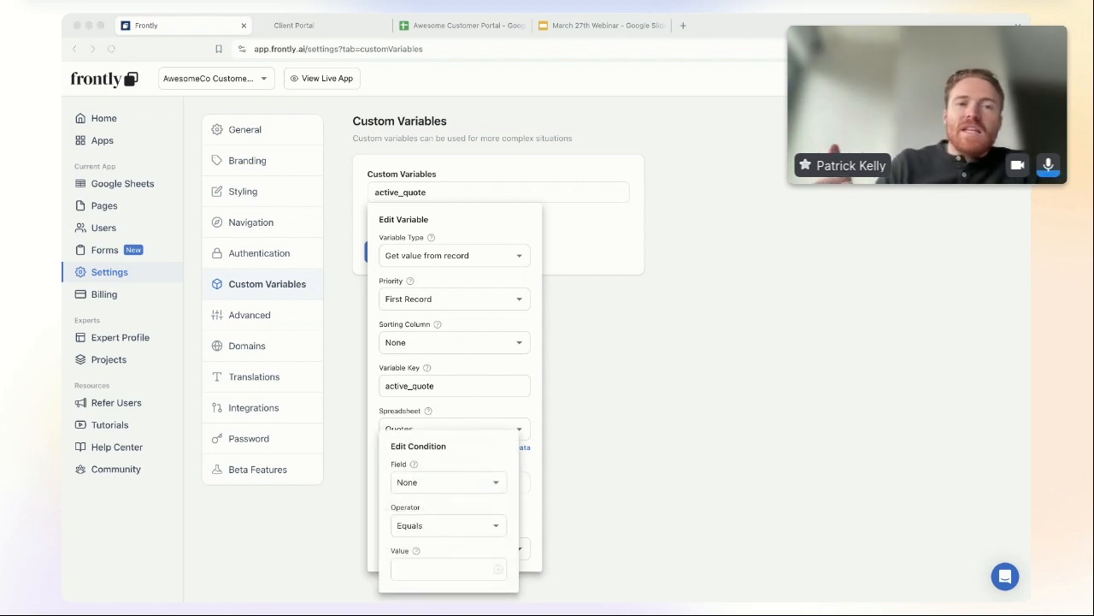
left_click(462, 481)
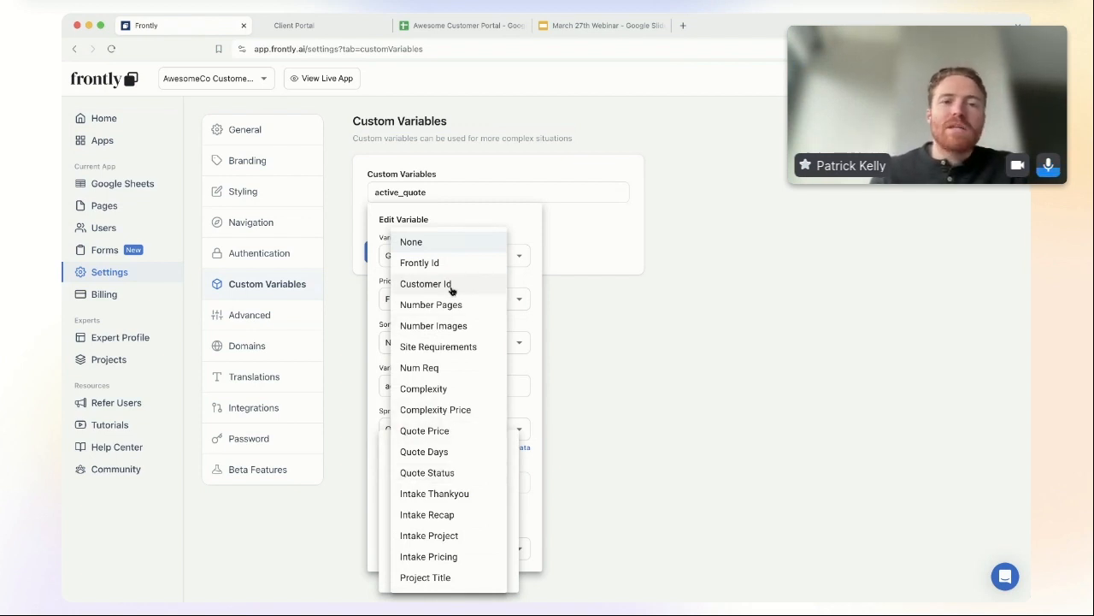
left_click(451, 287)
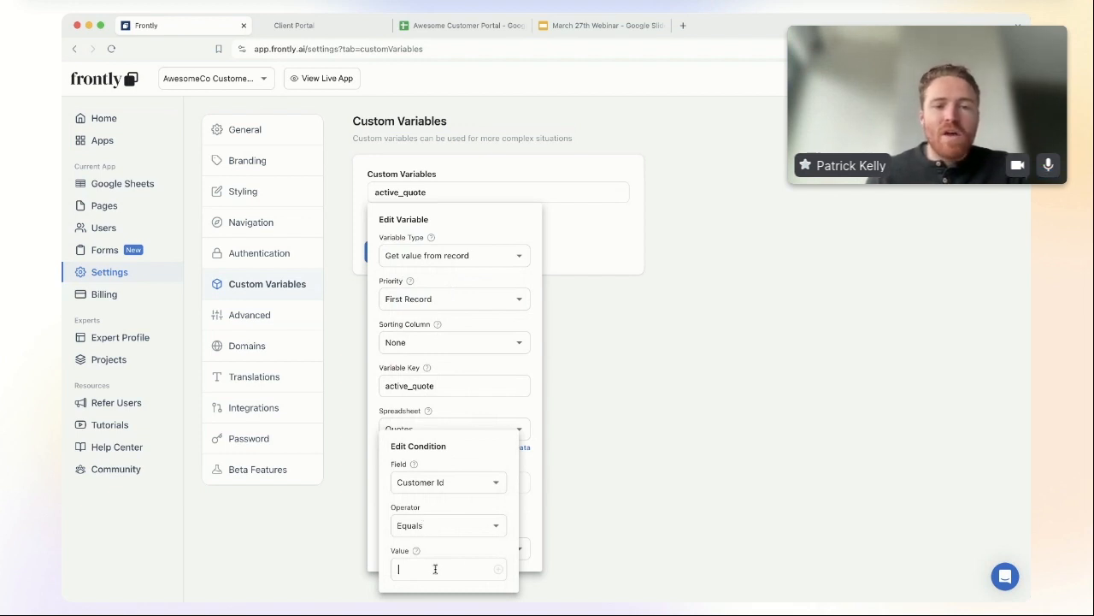
left_click(500, 569)
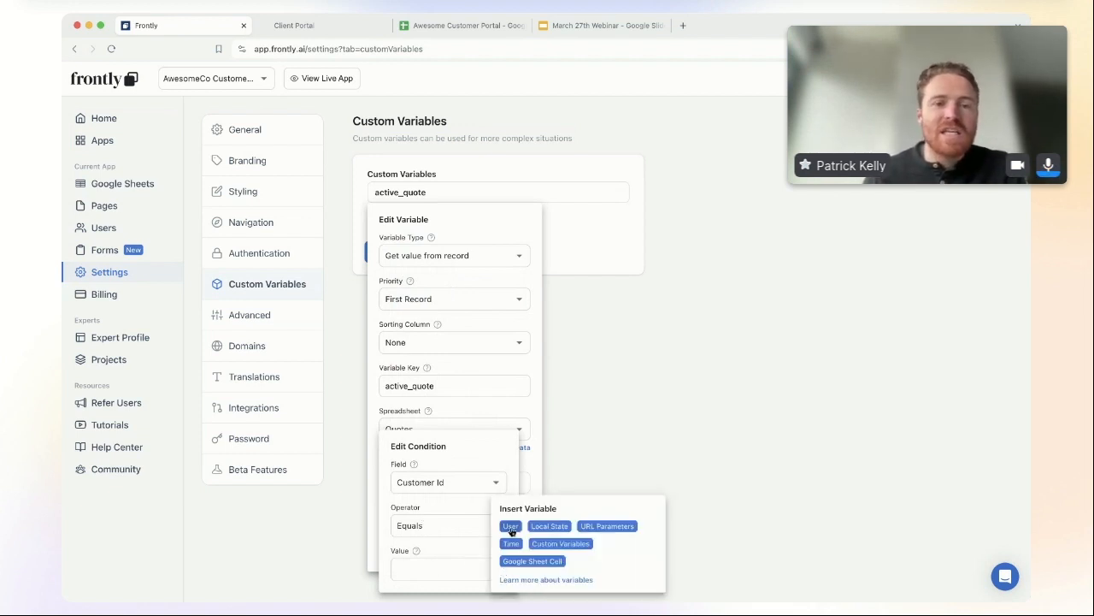
left_click(509, 527)
left_click(506, 528)
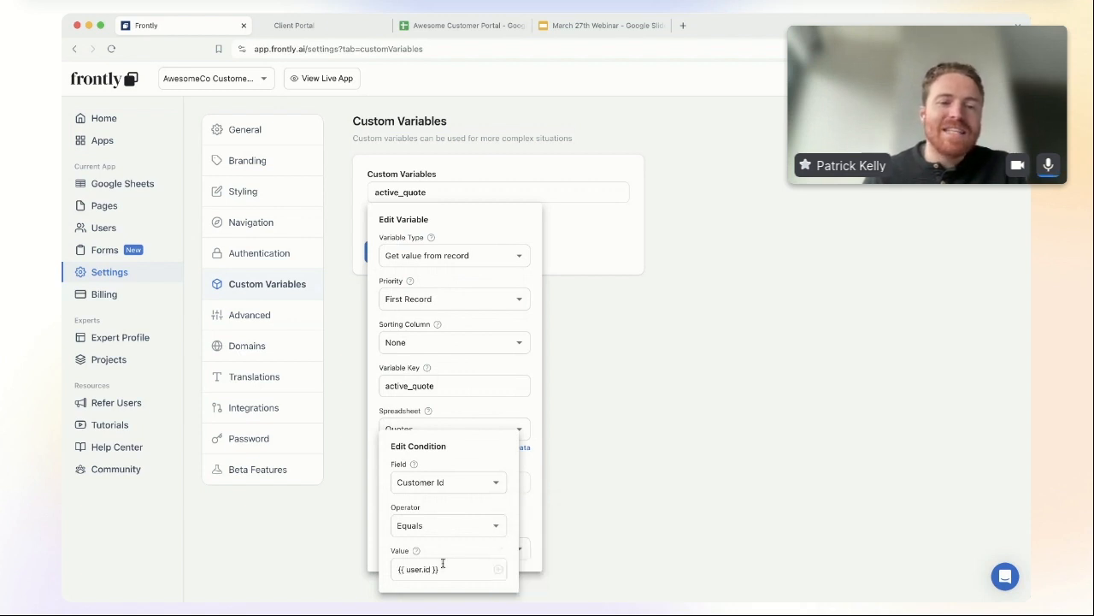
left_click(530, 470)
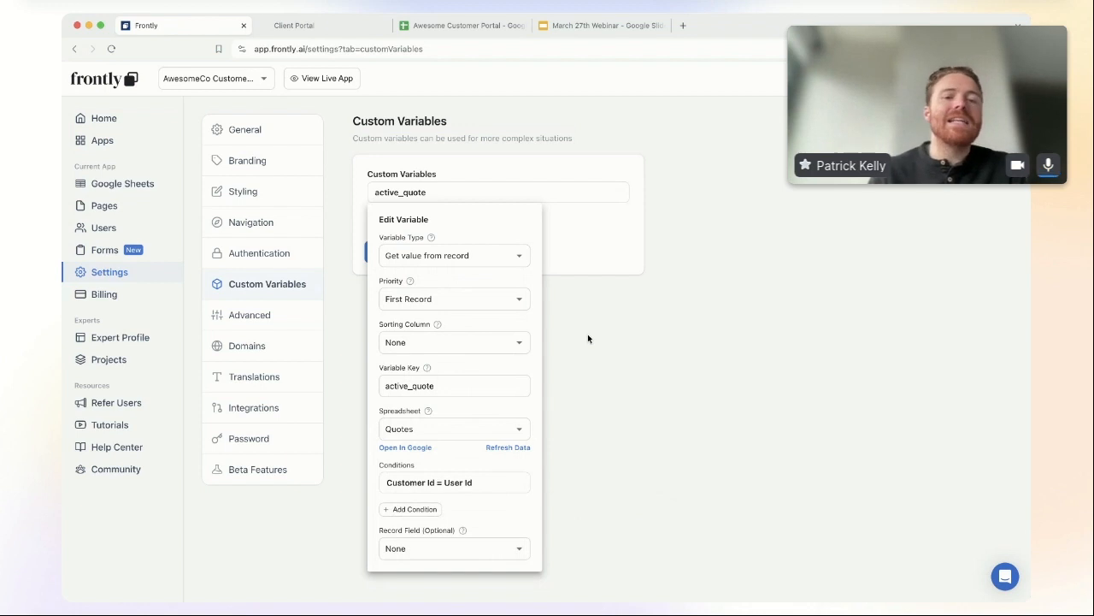
left_click(587, 333)
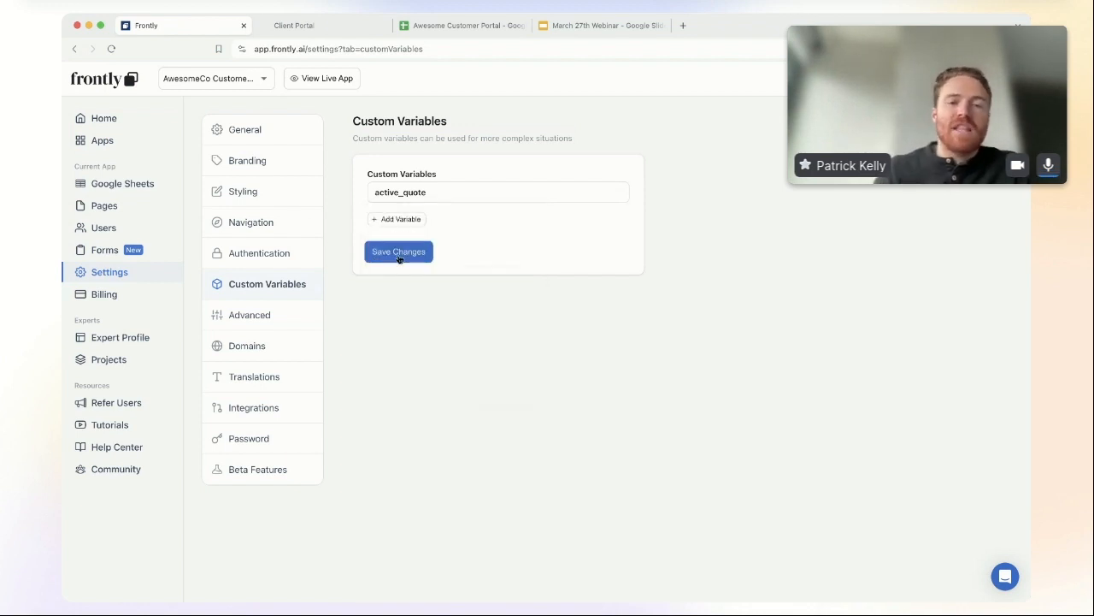
left_click(398, 253)
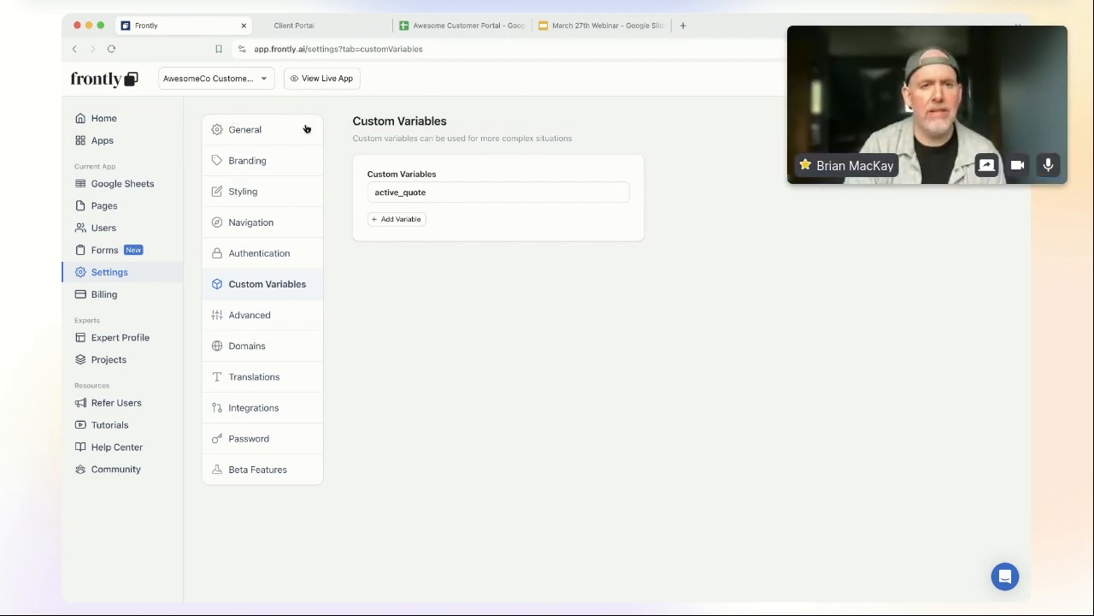
Step: Sign up a test account on the live AwesomeCo portal with first name, last name and email, then close it
left_click(322, 78)
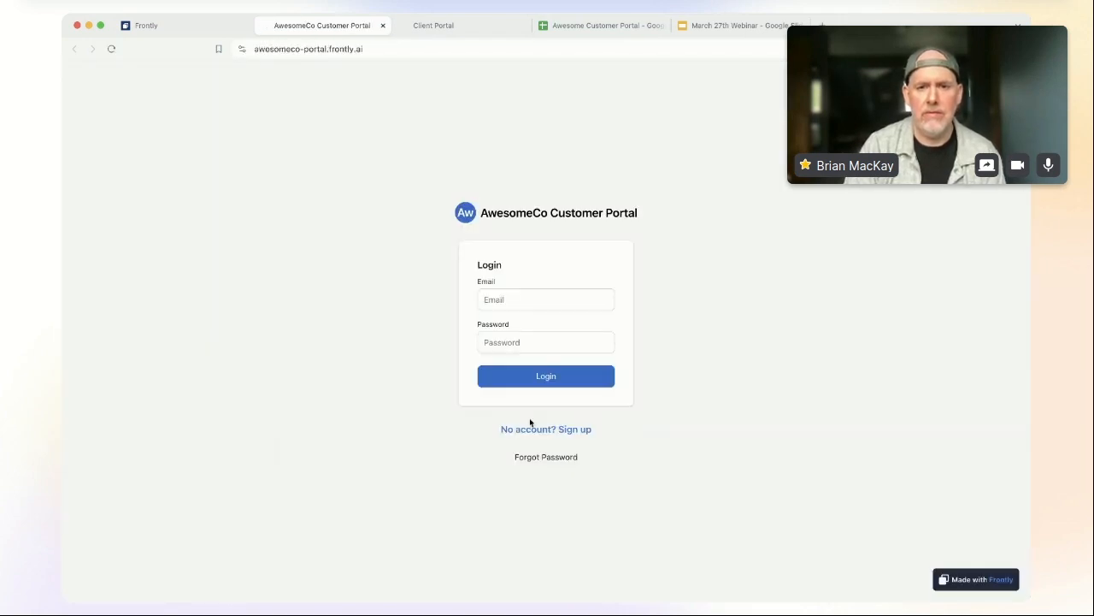
left_click(562, 430)
left_click(534, 258)
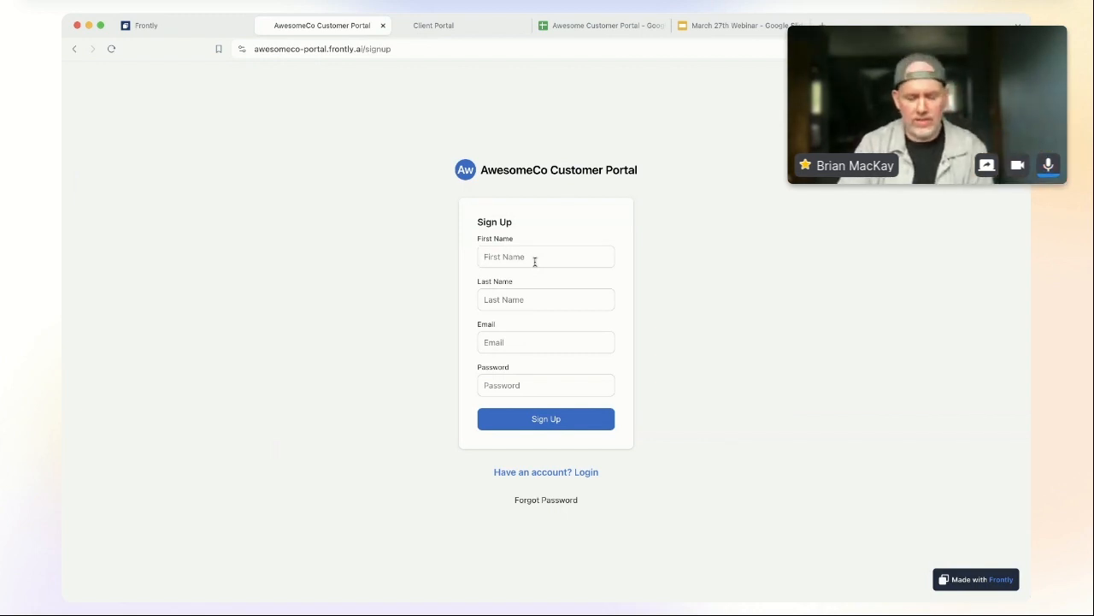
type("Greg")
key("Tab")
type("S")
left_click(522, 343)
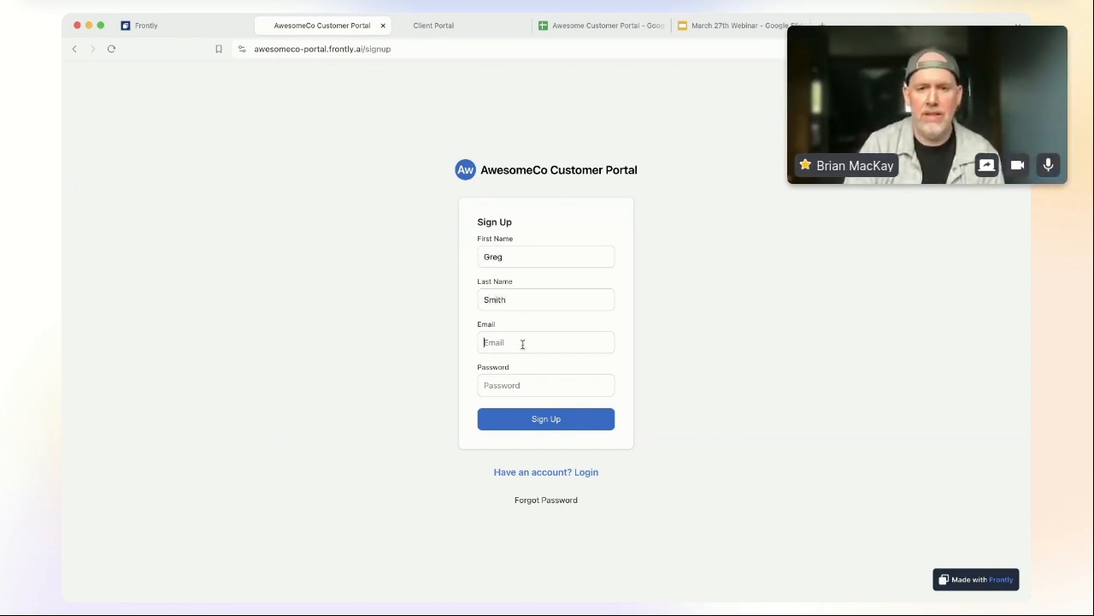
type("greg22@e")
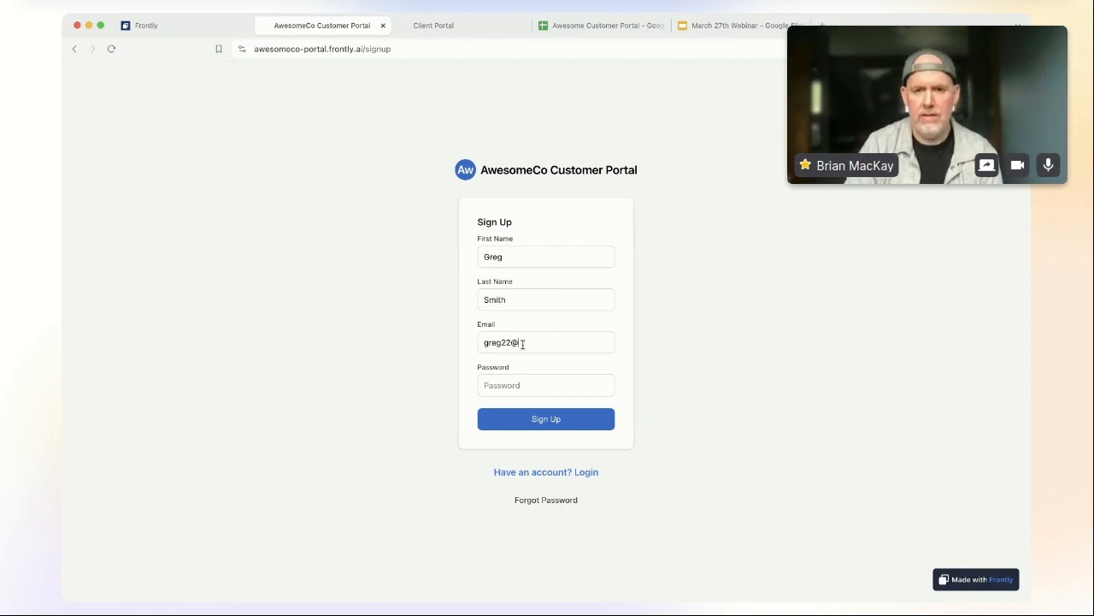
type("xample.c123456")
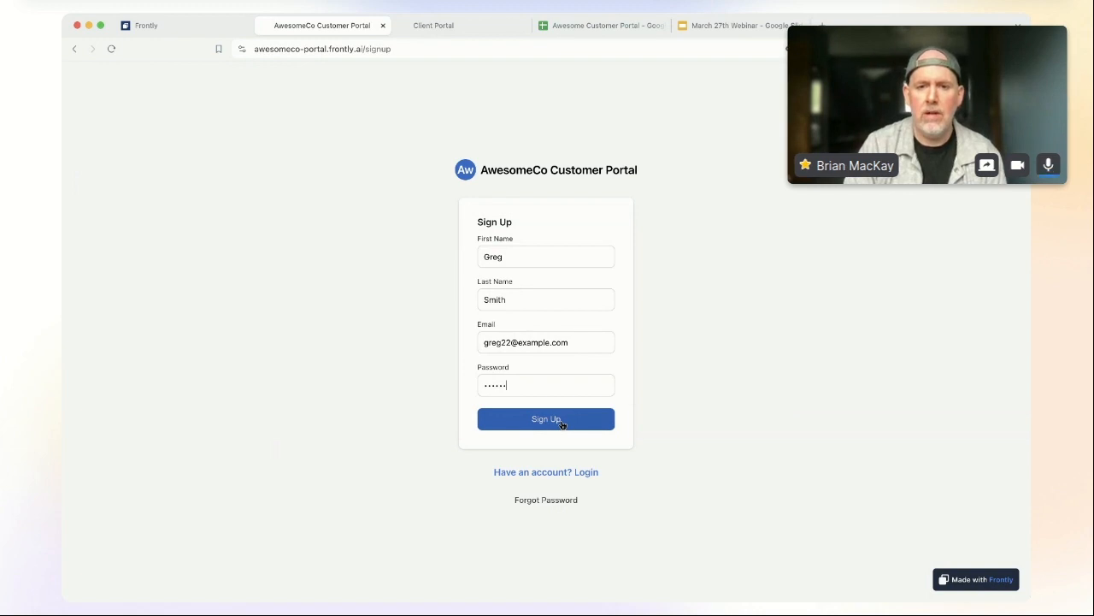
left_click(576, 425)
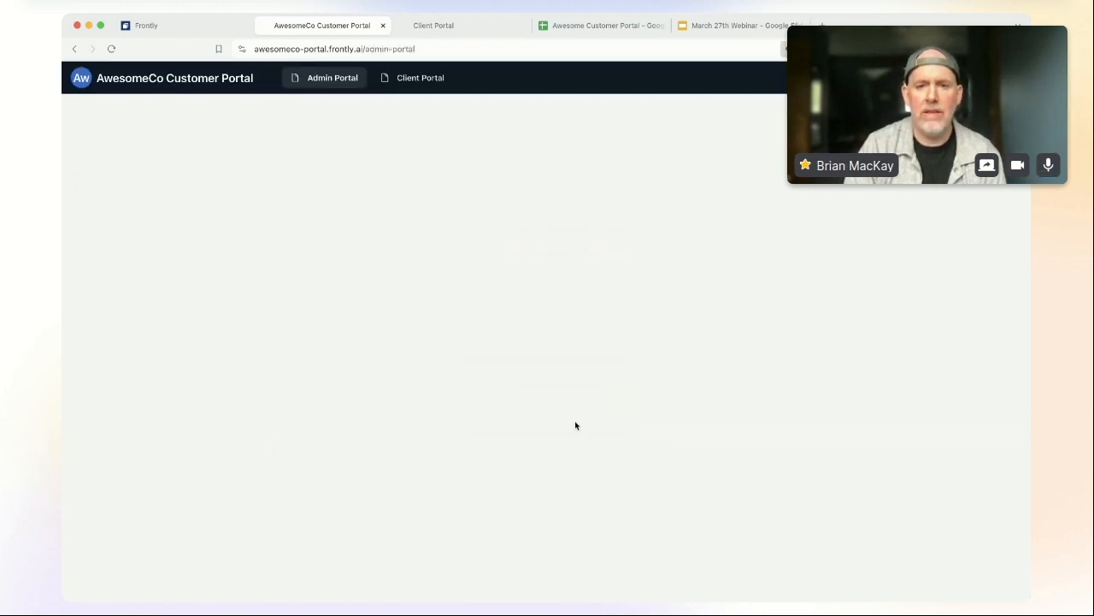
left_click(382, 28)
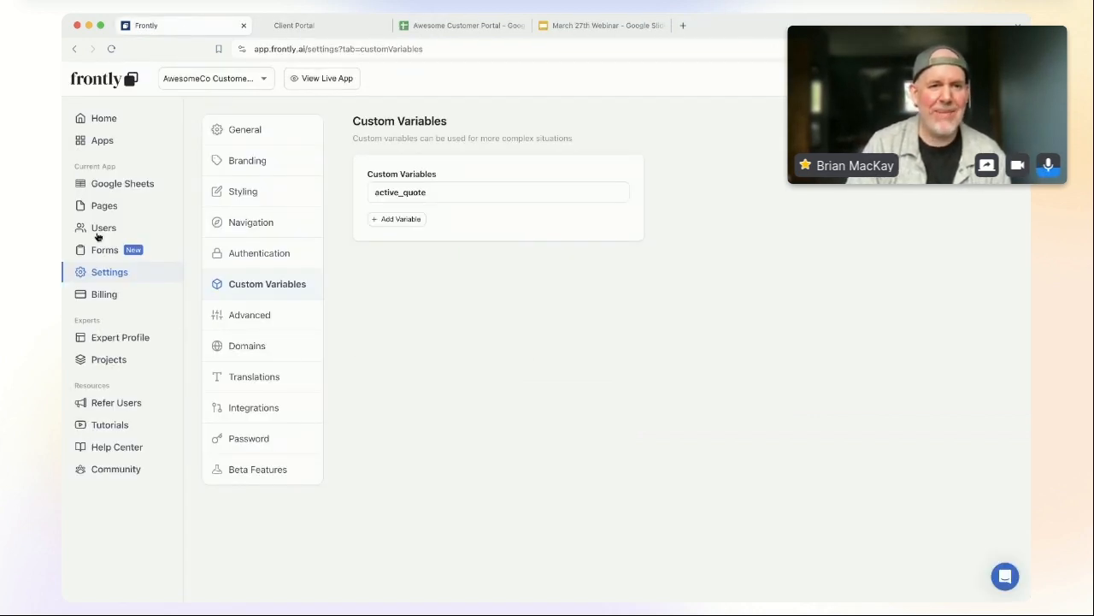
Step: Turn on 'Disable default page setting for signup' in Users > Signup Settings and save
left_click(104, 228)
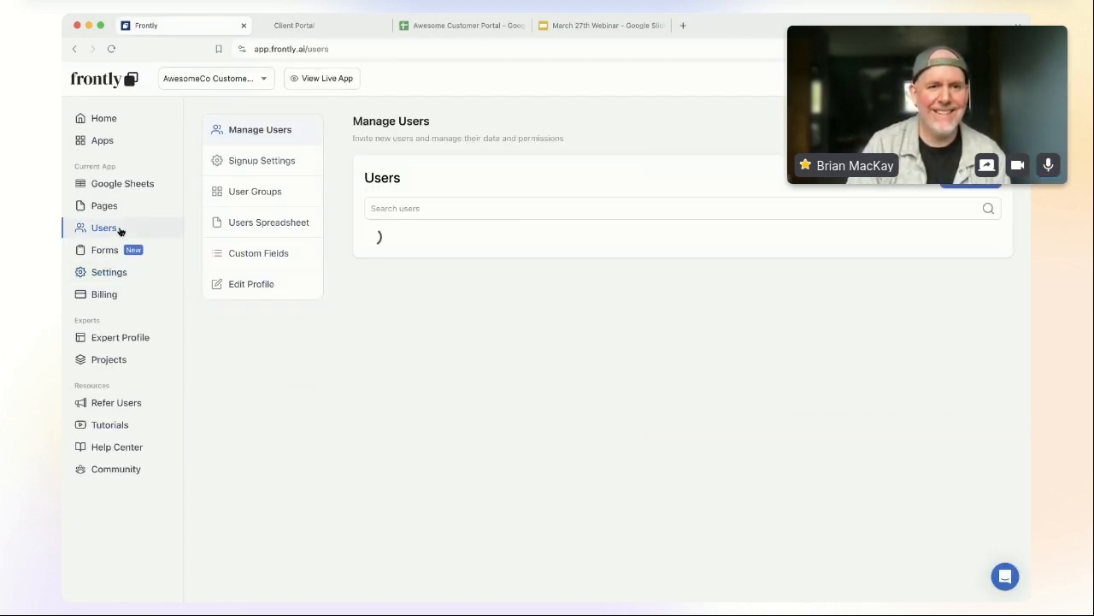
left_click(276, 162)
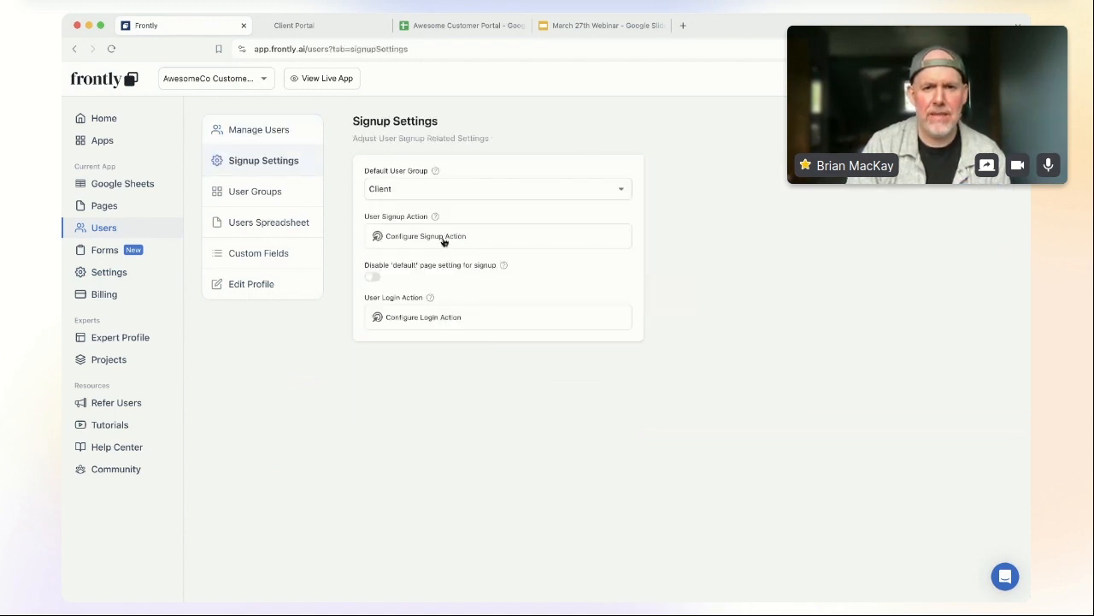
left_click(373, 278)
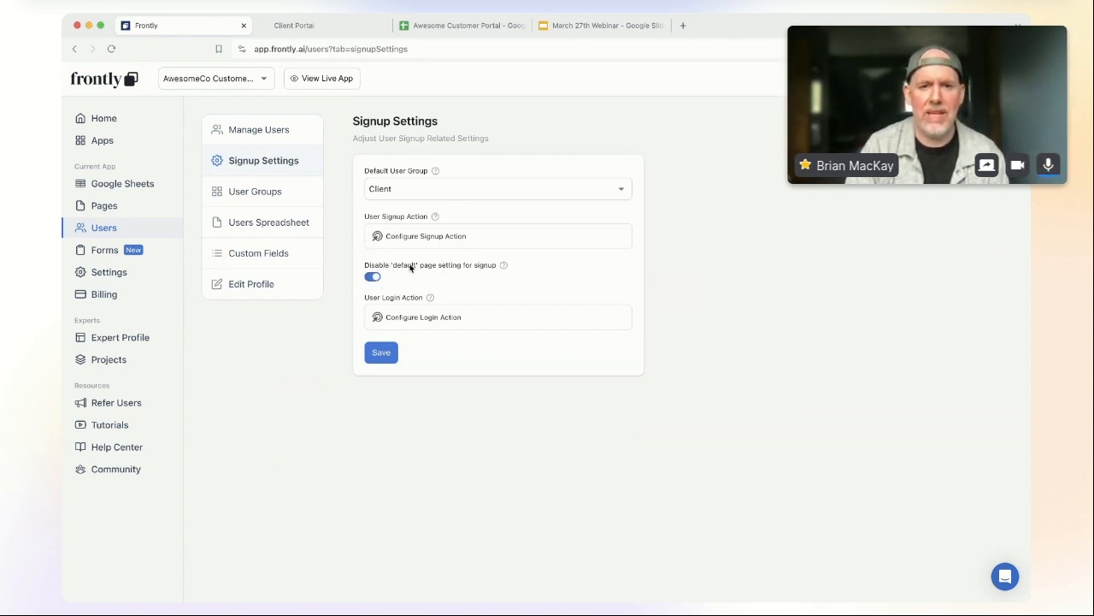
left_click(382, 353)
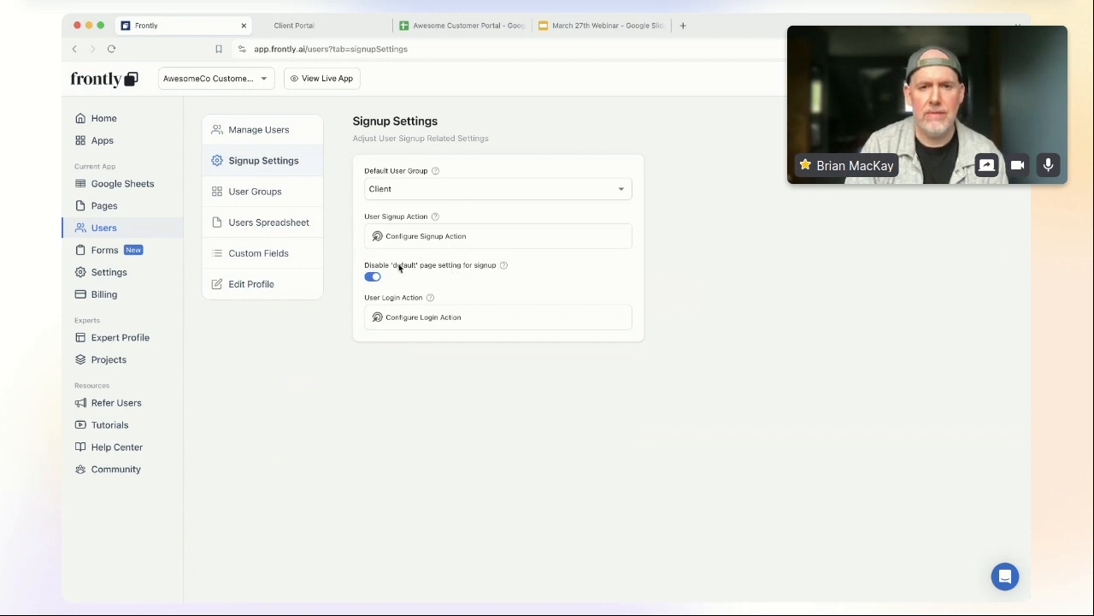
Step: Review the Configure Signup Action's Navigate To Page step, then go to the Client Portal tab
left_click(454, 236)
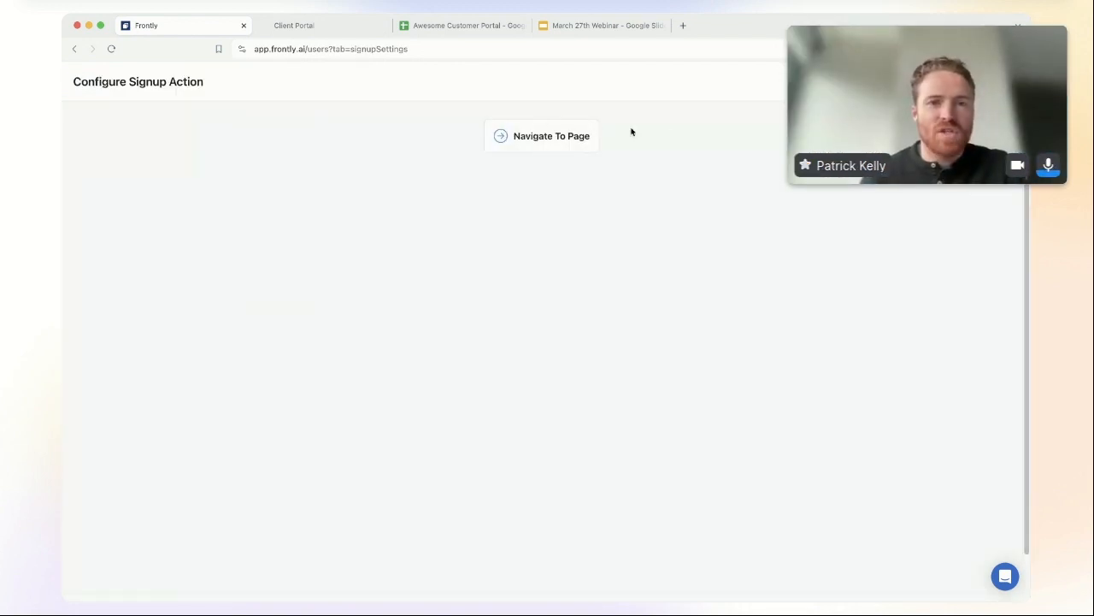
left_click(535, 137)
left_click(628, 195)
left_click(1011, 82)
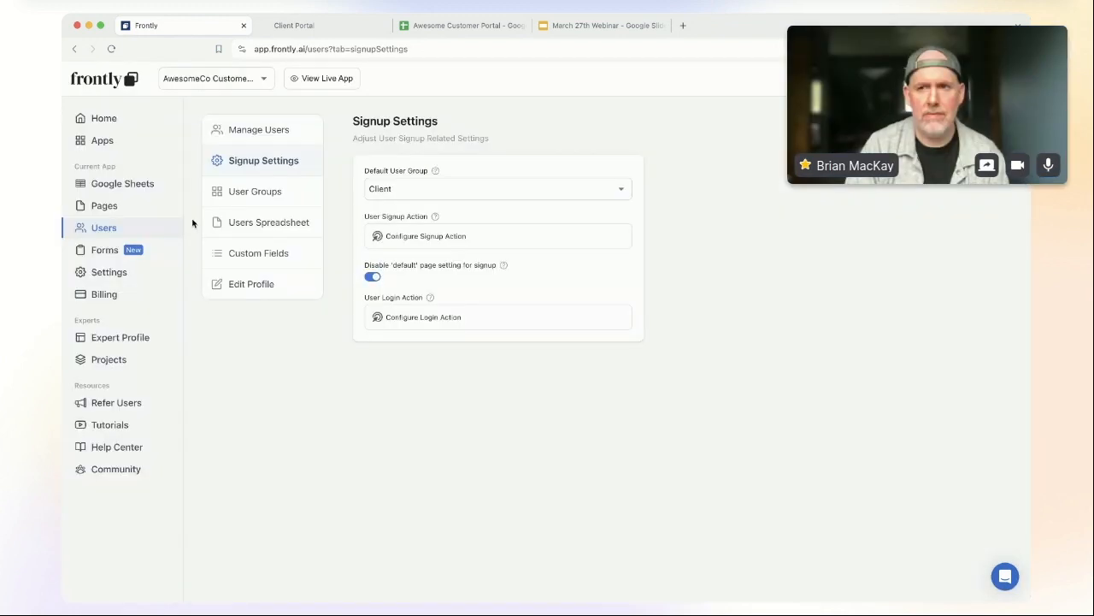
left_click(312, 78)
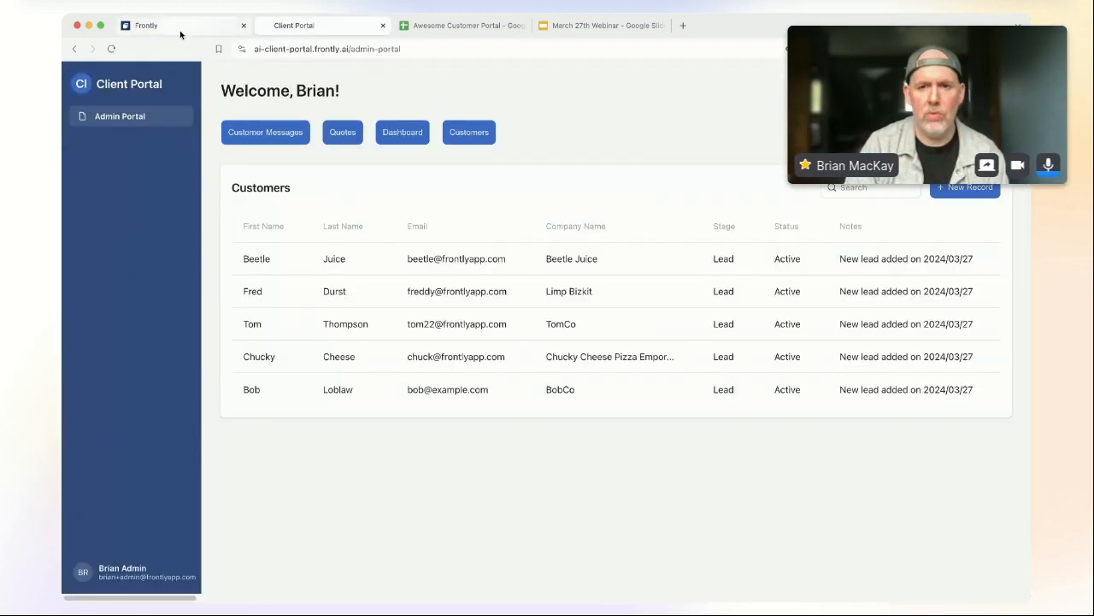
Step: Register a second user on the live portal with first name, last name, email and password
left_click(180, 28)
left_click(317, 78)
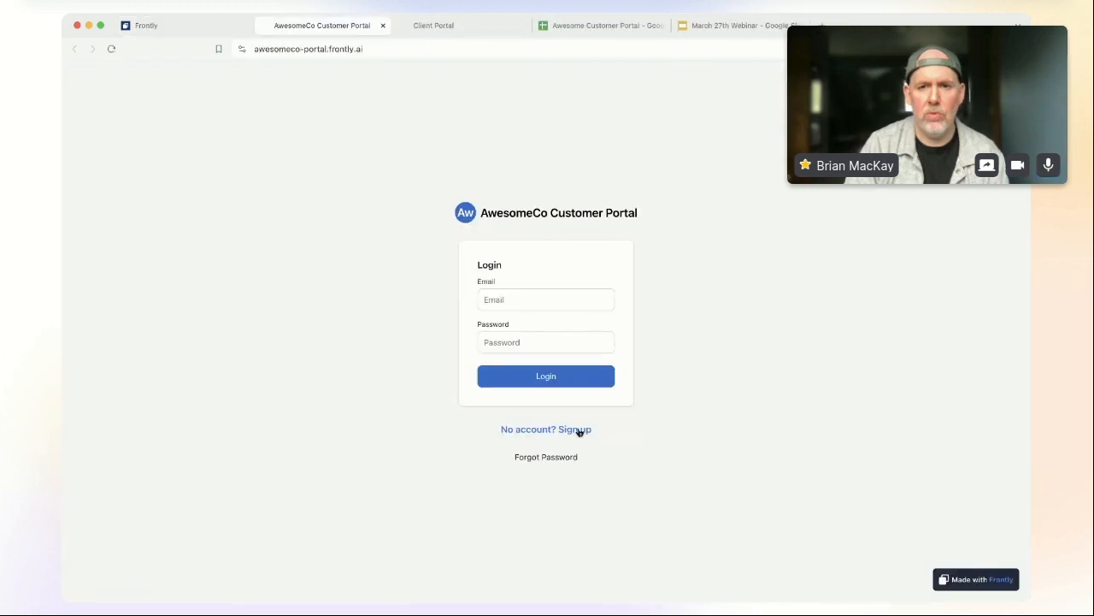
left_click(579, 431)
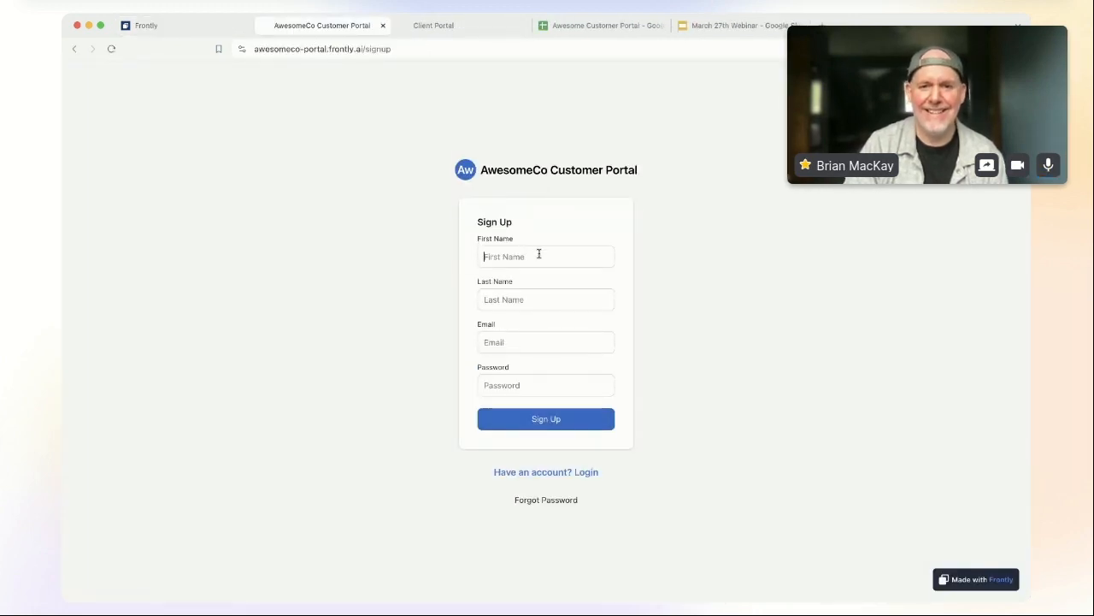
type("Greg")
key("Tab")
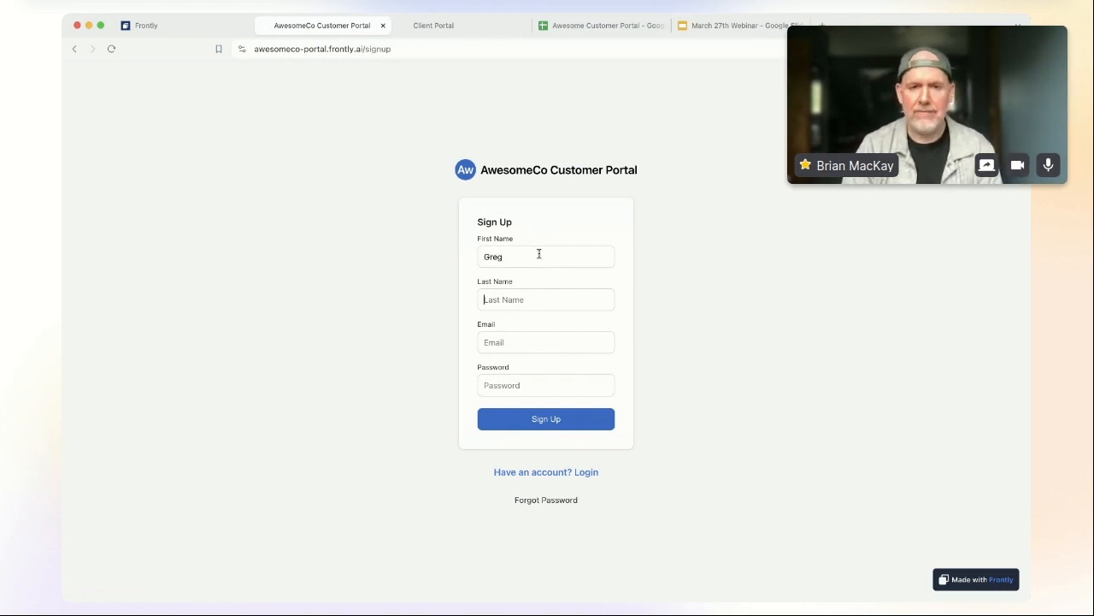
type("Man")
key("Tab")
type("greg222@")
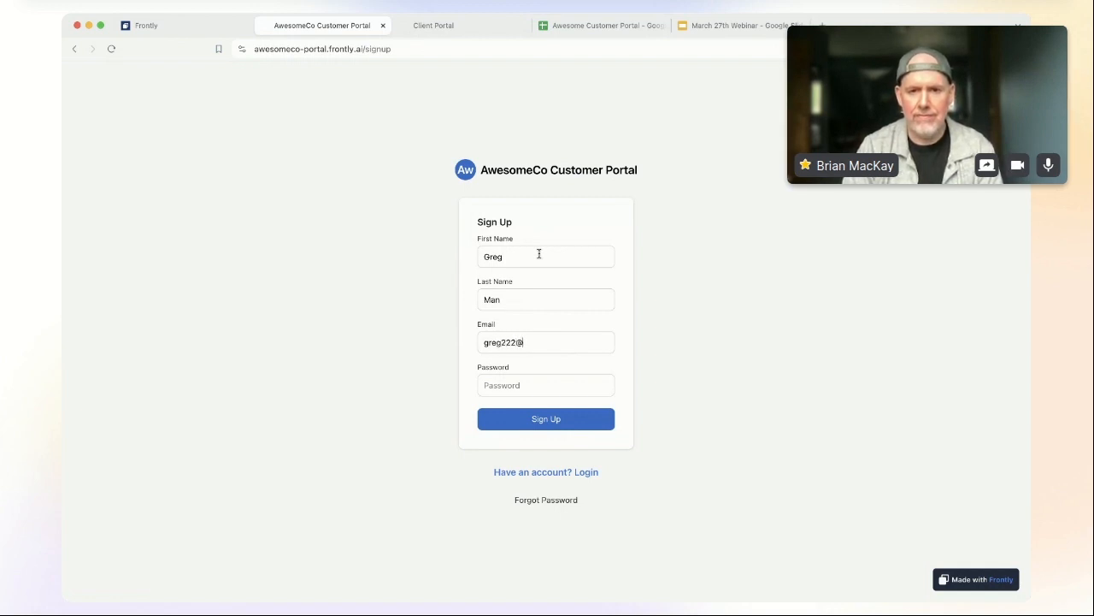
type("example.com")
key("Tab")
type("******")
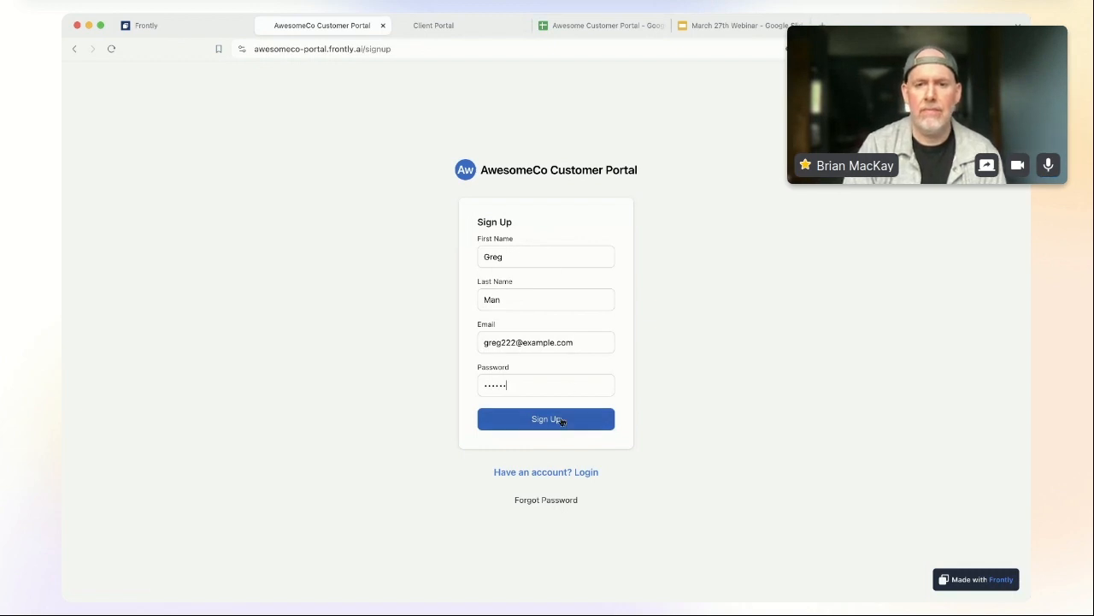
left_click(561, 419)
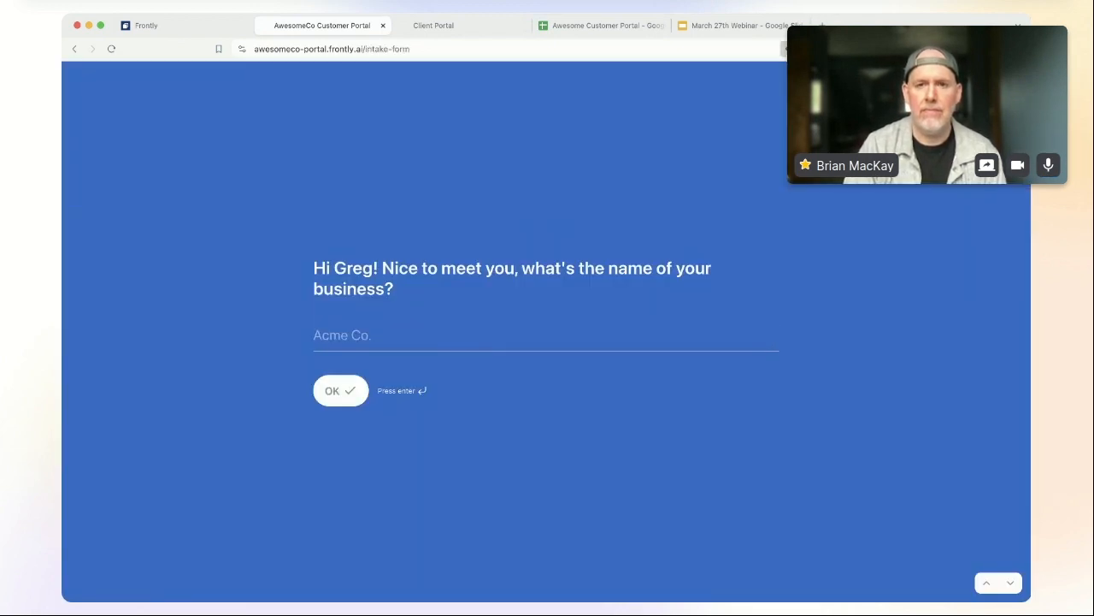
Step: Enter the business name GregCo and description 'We build airplanes for monkeys'
type("GregCo")
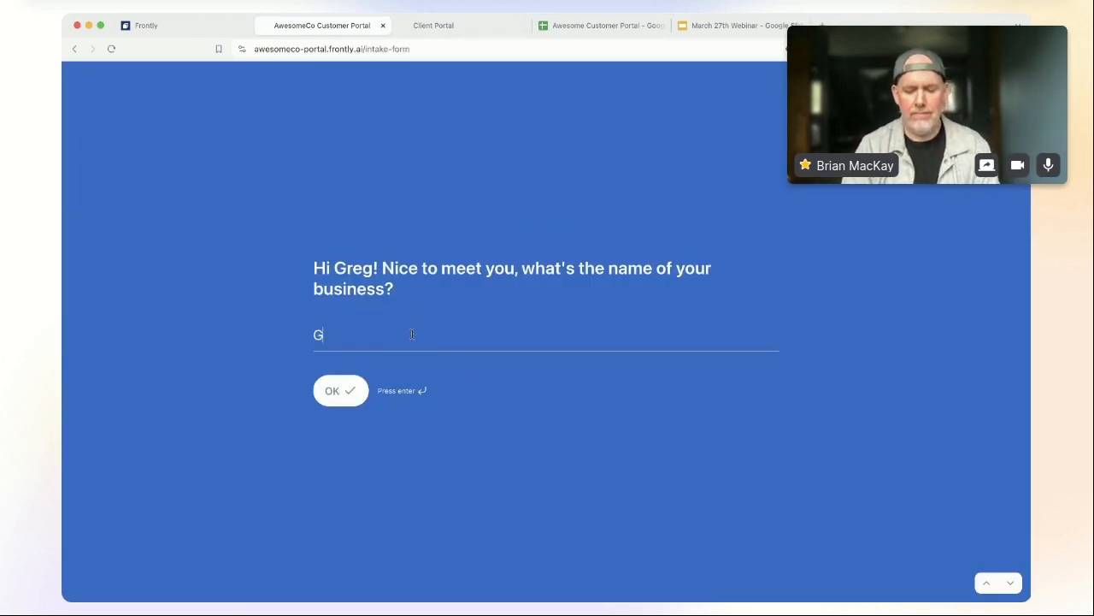
left_click(342, 390)
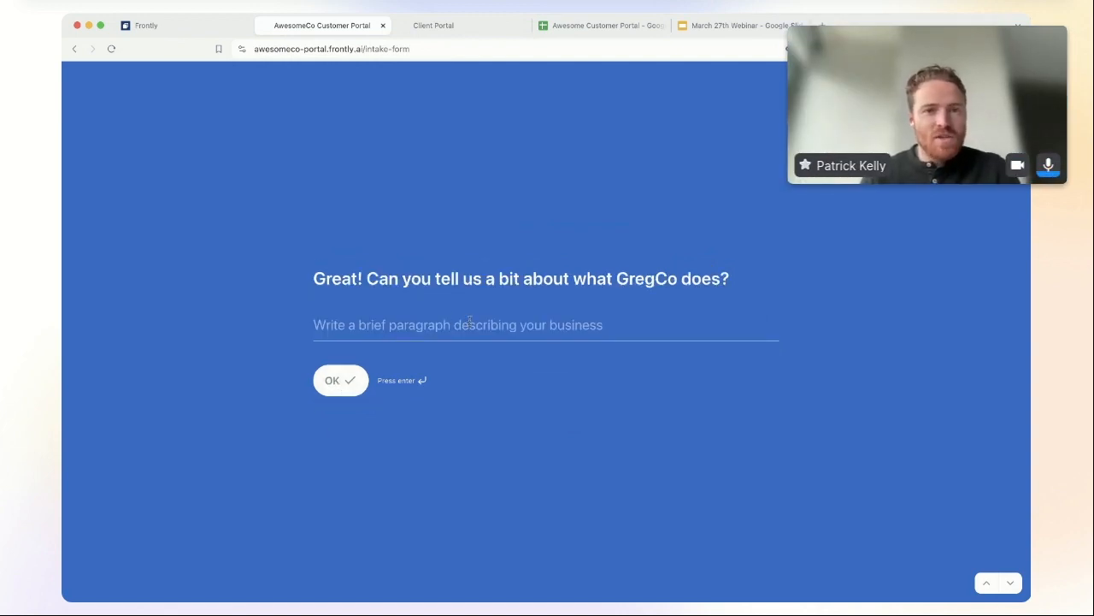
type("We build airplanes for ")
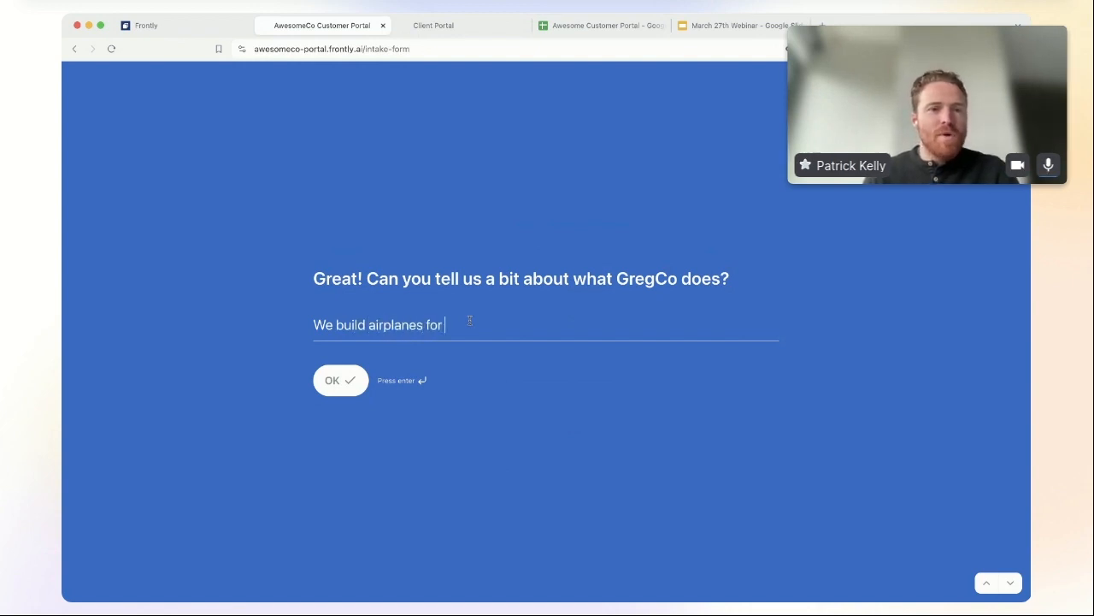
type("monkeys")
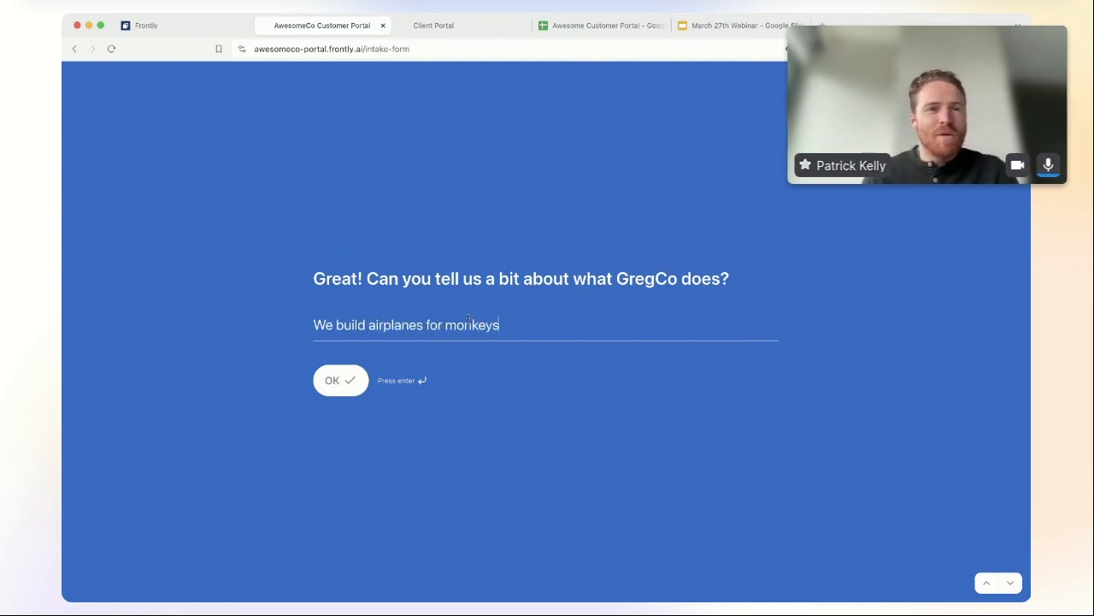
left_click(334, 382)
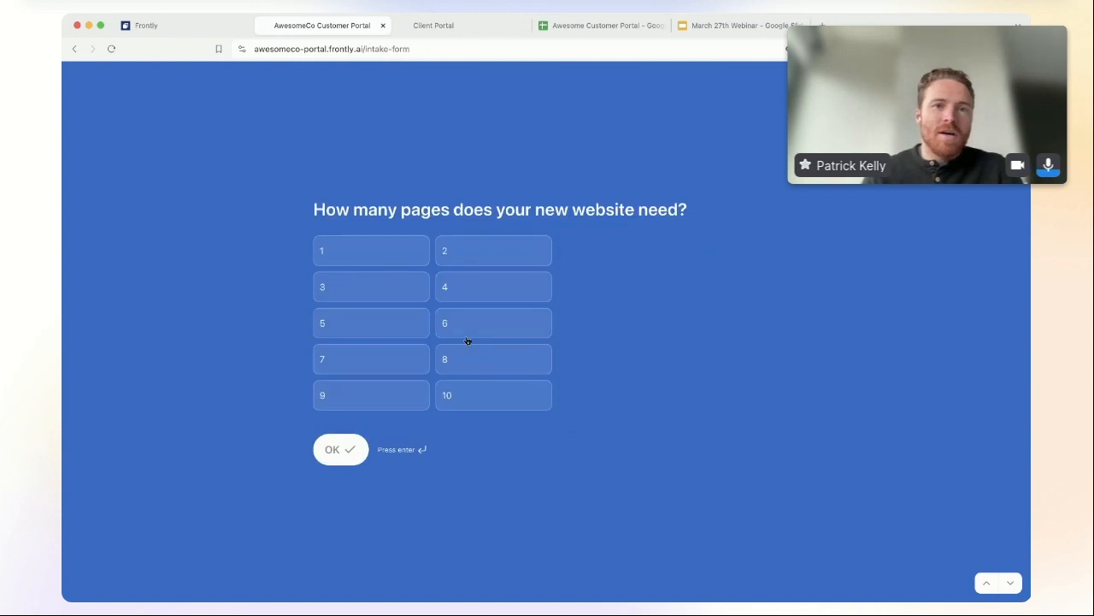
Step: Choose 8 website pages and 6 custom images
left_click(488, 364)
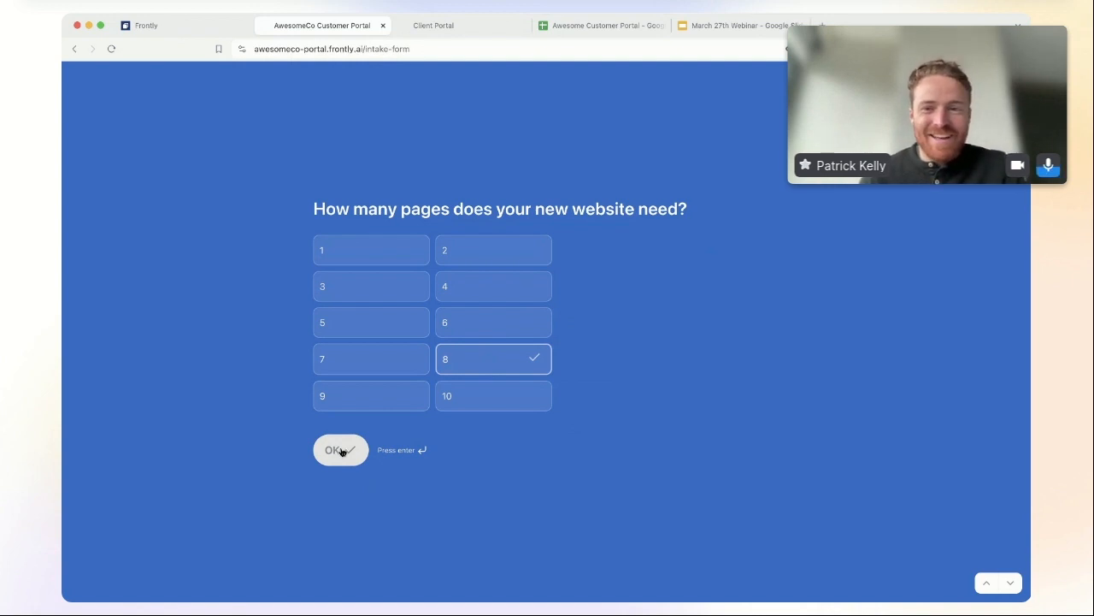
left_click(341, 451)
left_click(491, 342)
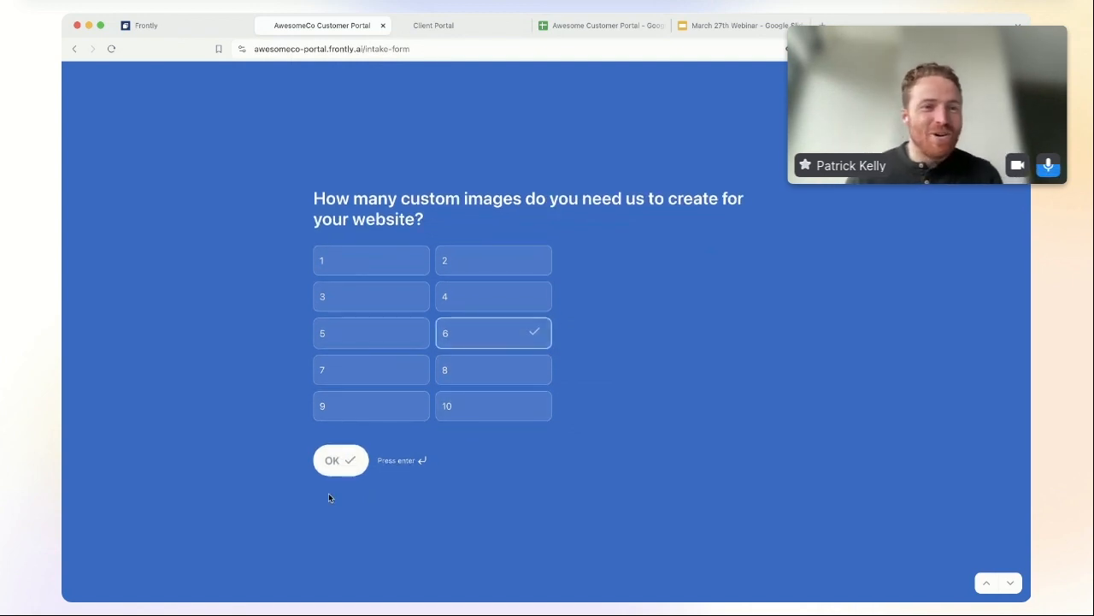
left_click(344, 467)
Step: Pick Blog CMS as the custom feature and submit the intake form
left_click(509, 340)
left_click(376, 342)
left_click(367, 375)
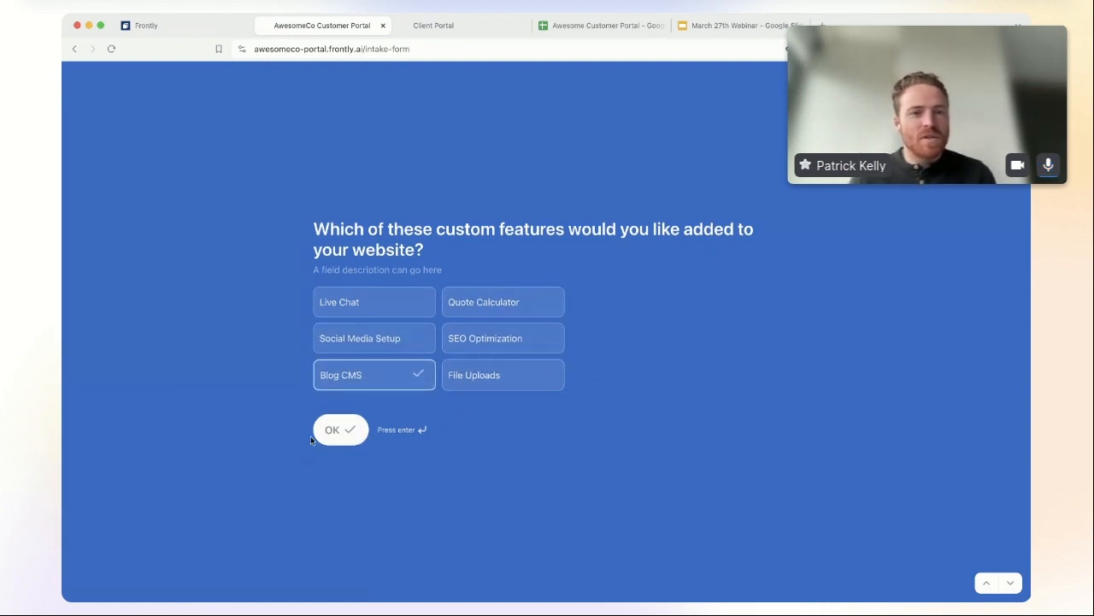
left_click(335, 342)
left_click(386, 377)
left_click(477, 374)
left_click(484, 341)
left_click(381, 343)
left_click(486, 368)
left_click(381, 342)
left_click(385, 374)
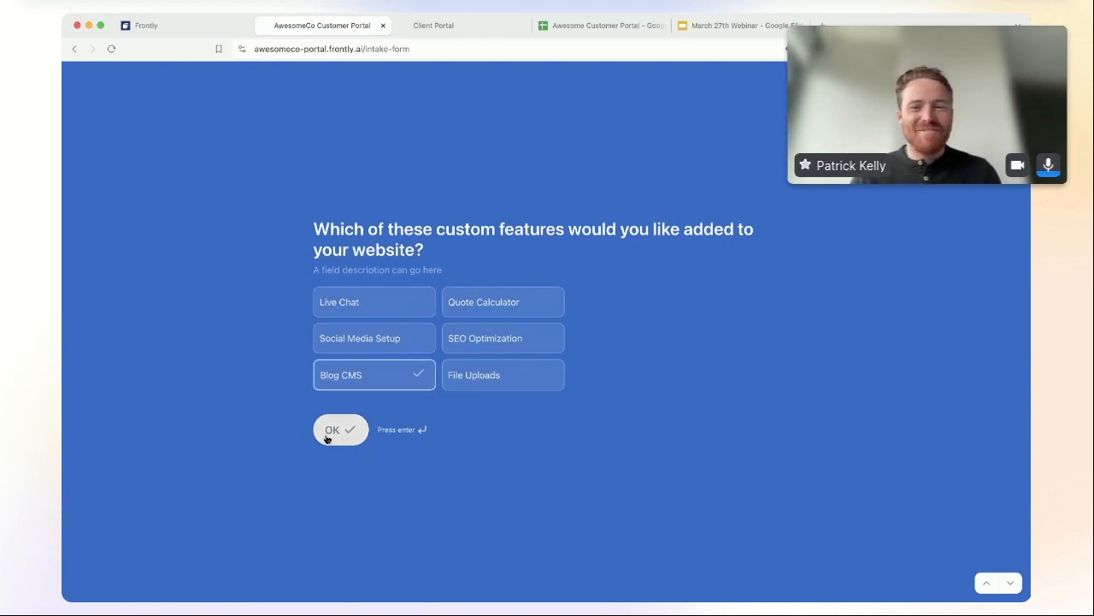
left_click(364, 339)
left_click(362, 374)
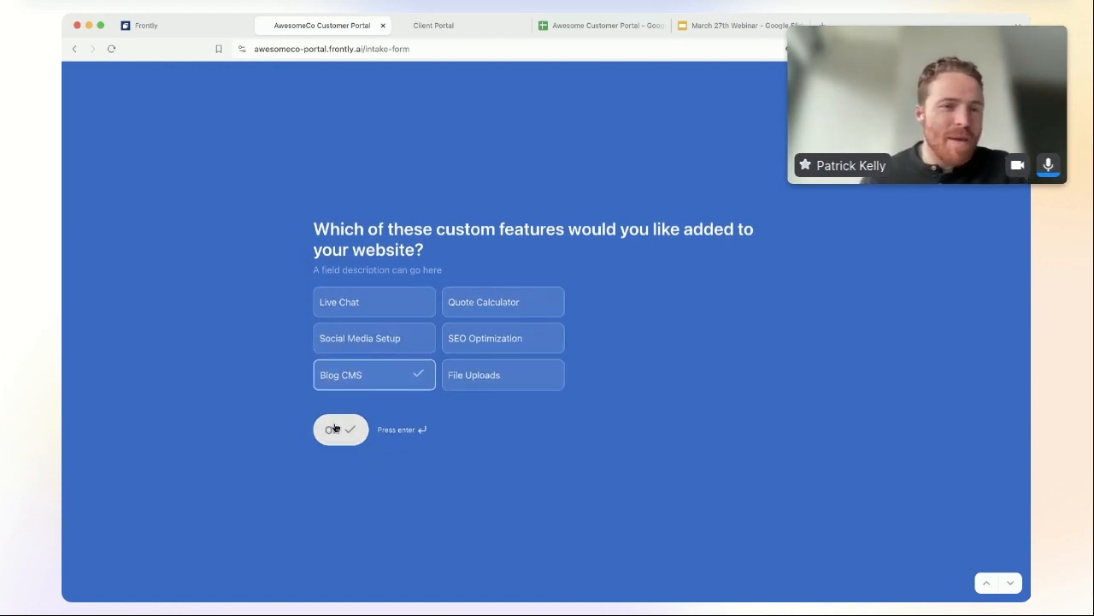
left_click(336, 429)
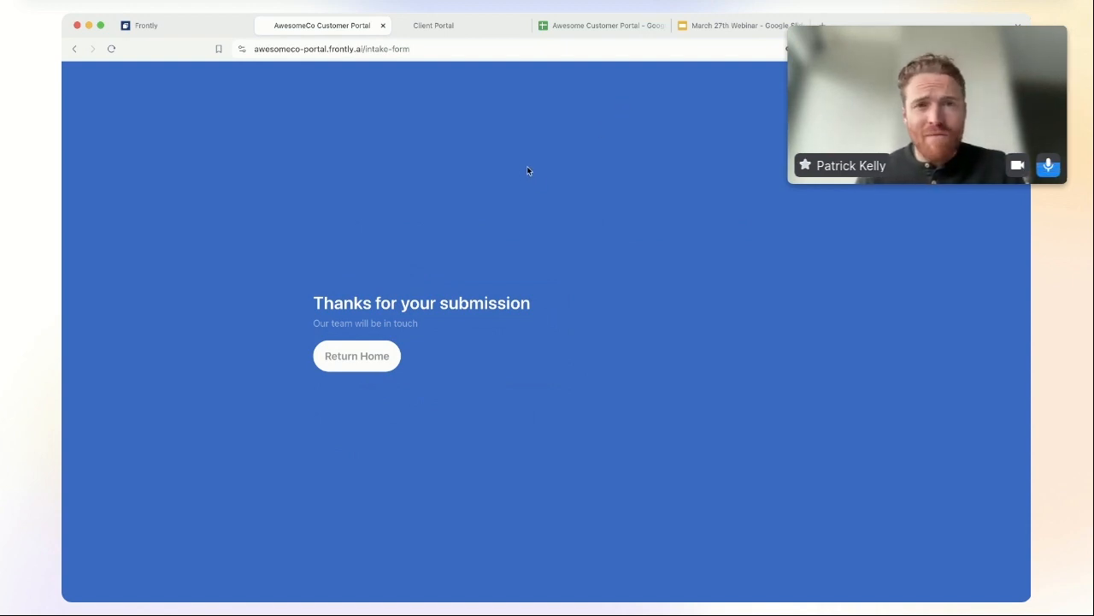
Step: Inspect the new GregCo quote row on the Quotes sheet
left_click(598, 25)
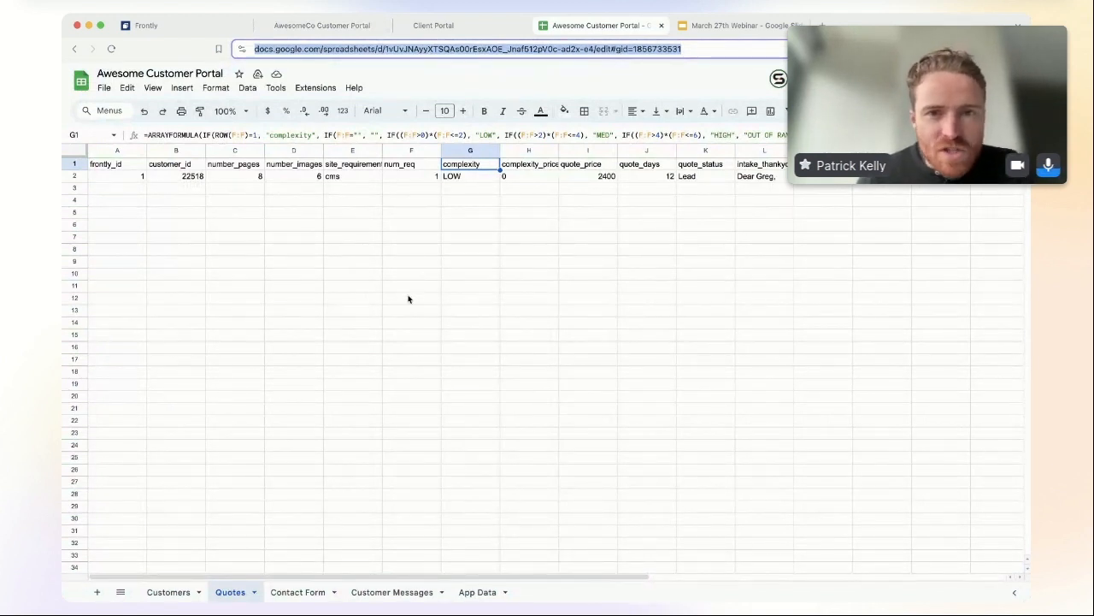
left_click(352, 251)
left_click(171, 190)
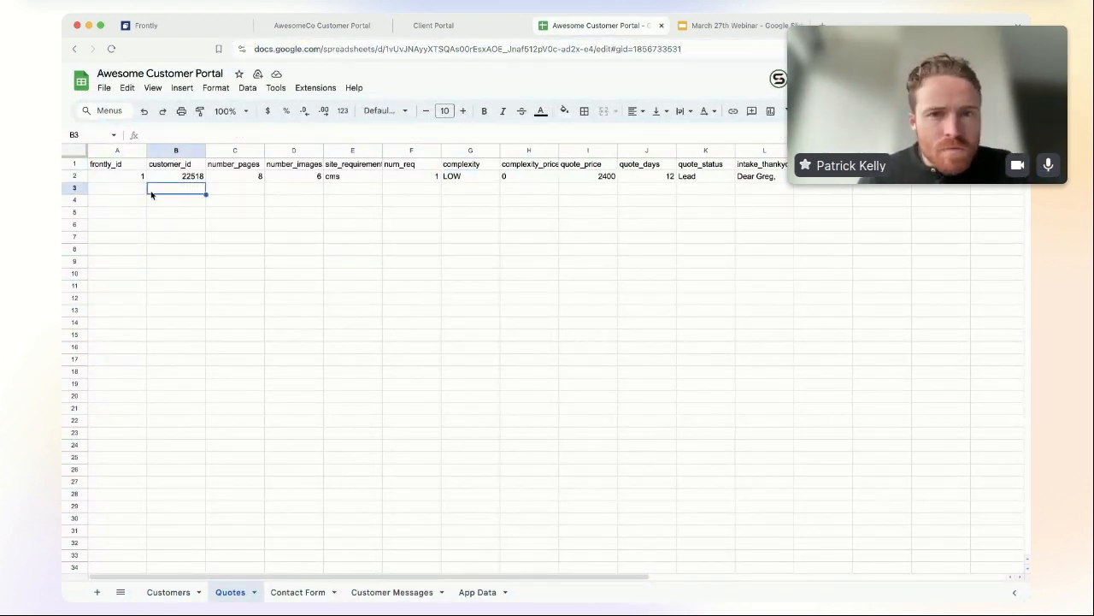
left_click(139, 179)
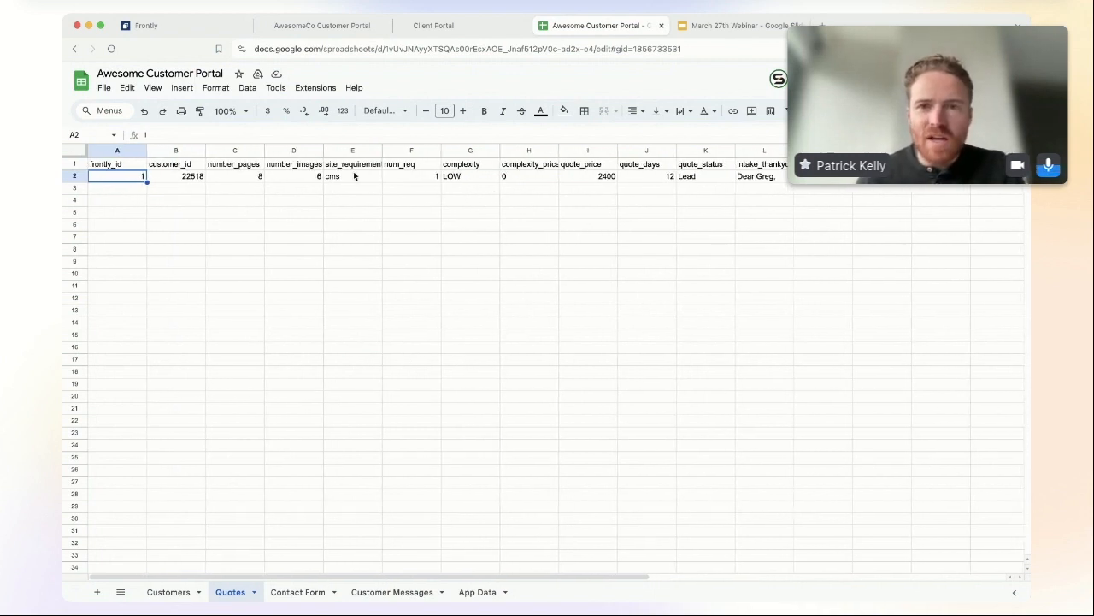
scroll(420, 183, "right", 2)
scroll(419, 183, "left", 2)
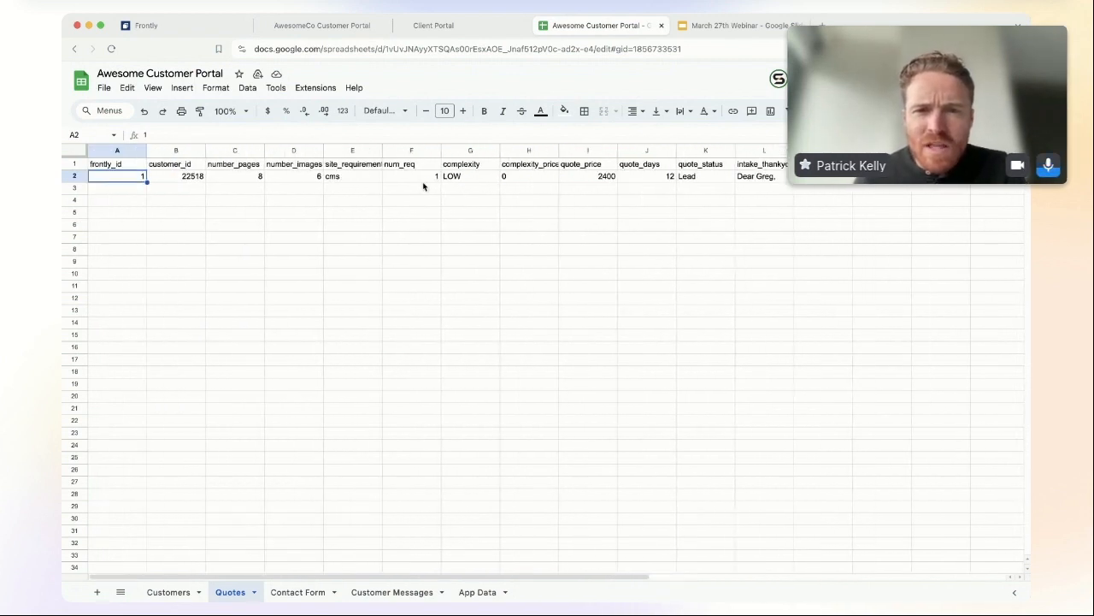
scroll(444, 185, "right", 5)
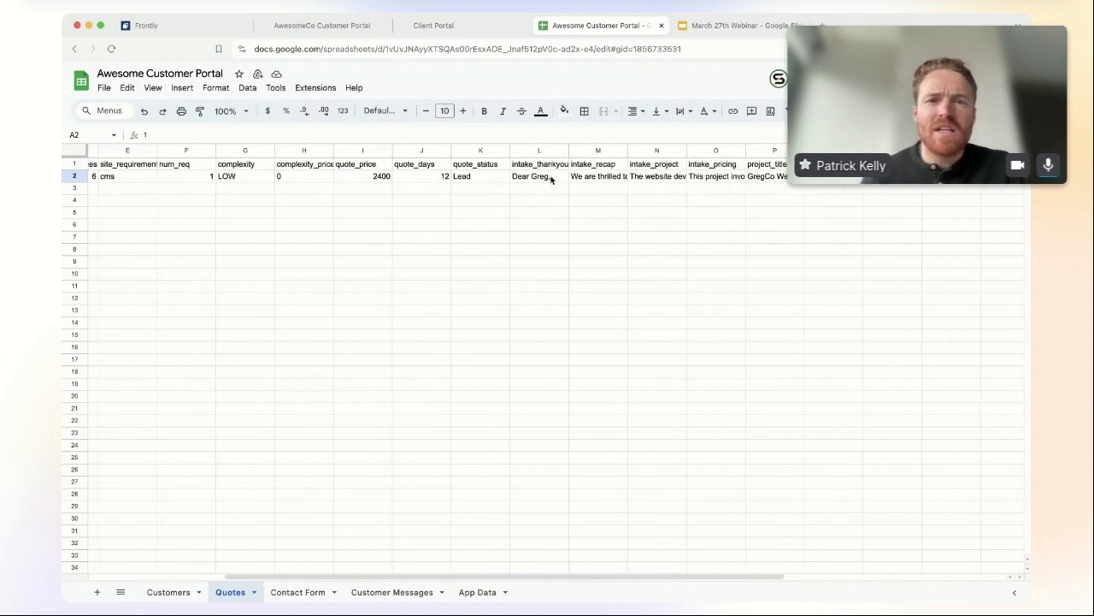
Step: Widen the intake_recap column M and scroll back to column A
left_click(602, 178)
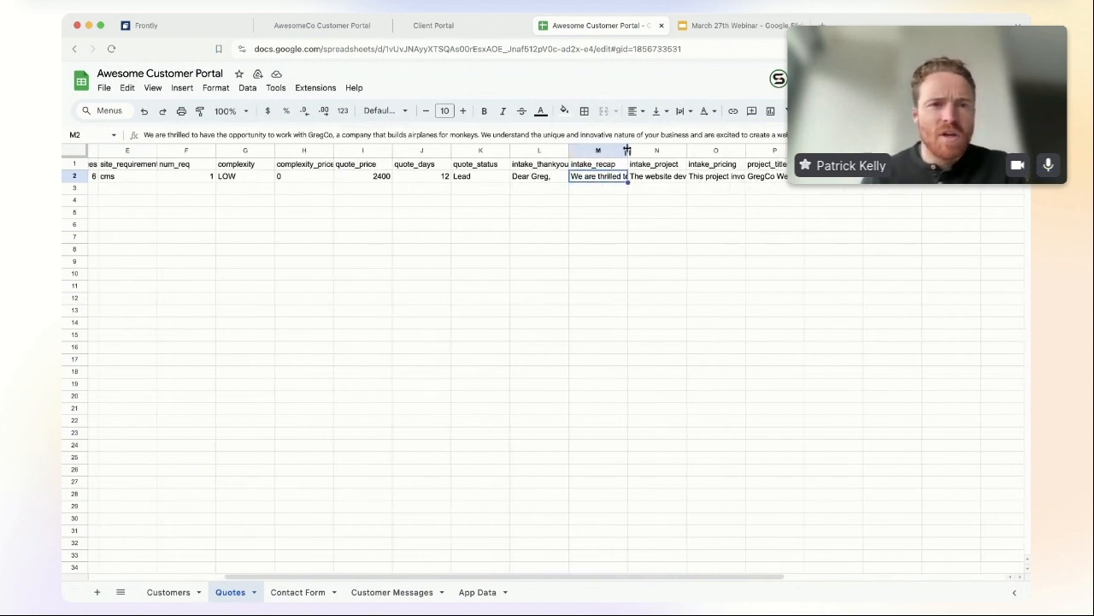
left_click_drag(627, 151, 669, 150)
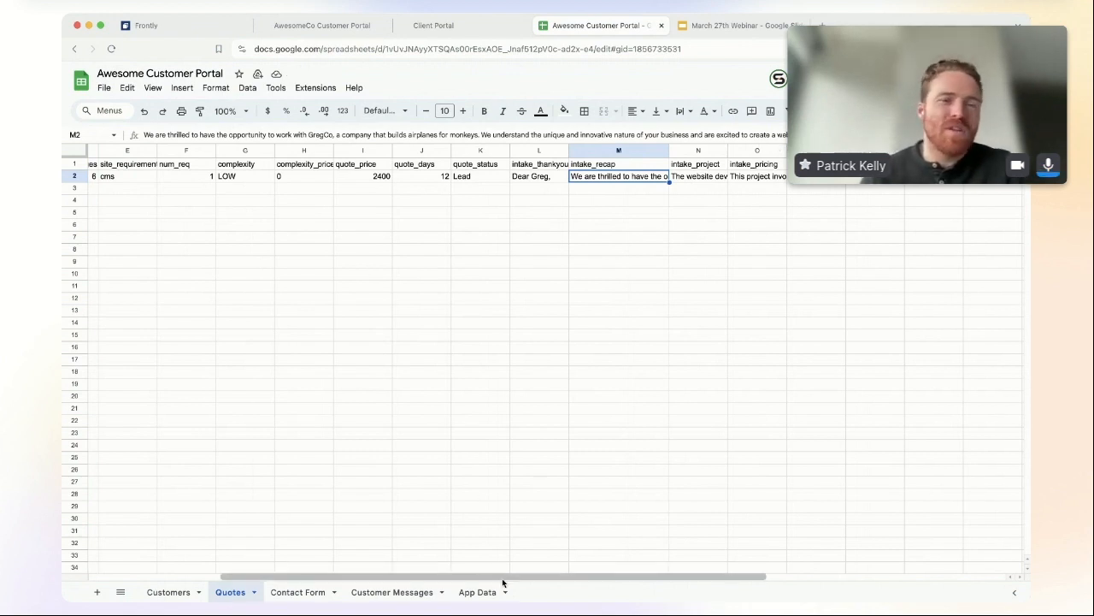
left_click_drag(502, 576, 266, 576)
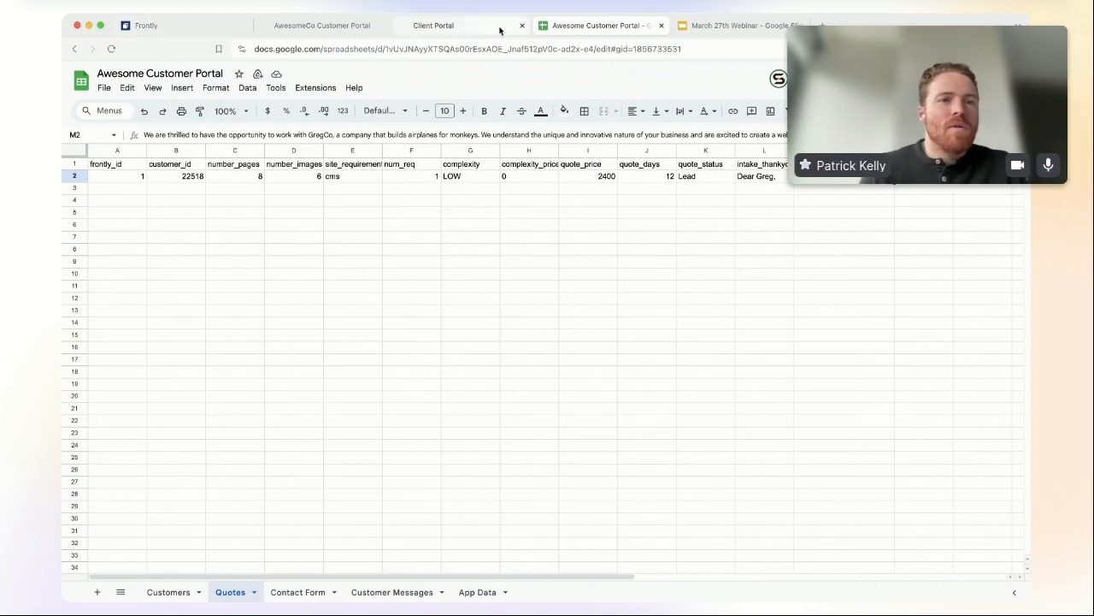
left_click(295, 26)
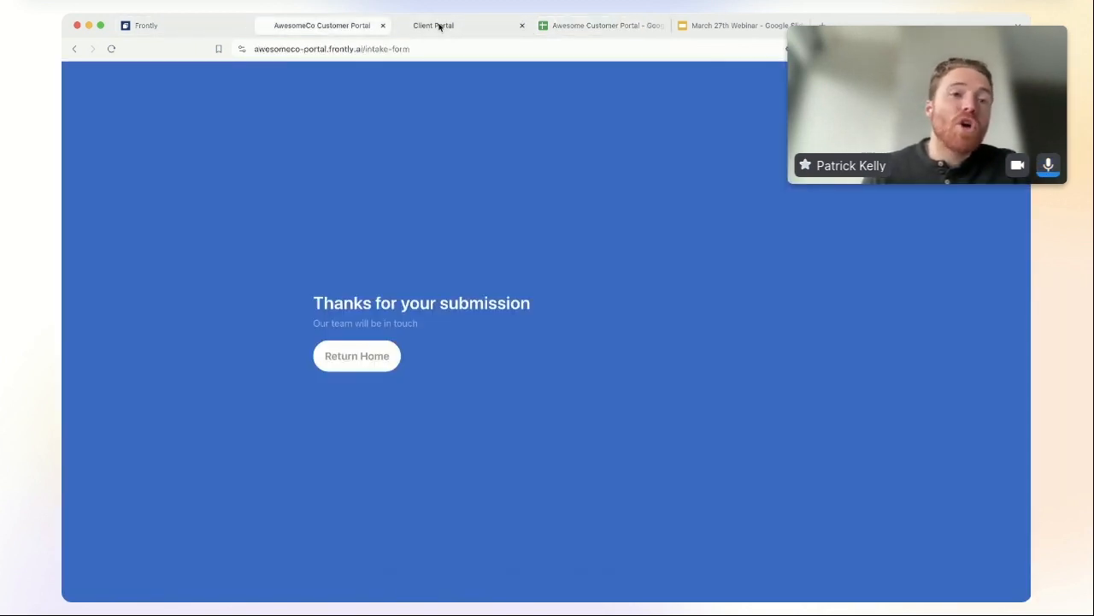
left_click(613, 27)
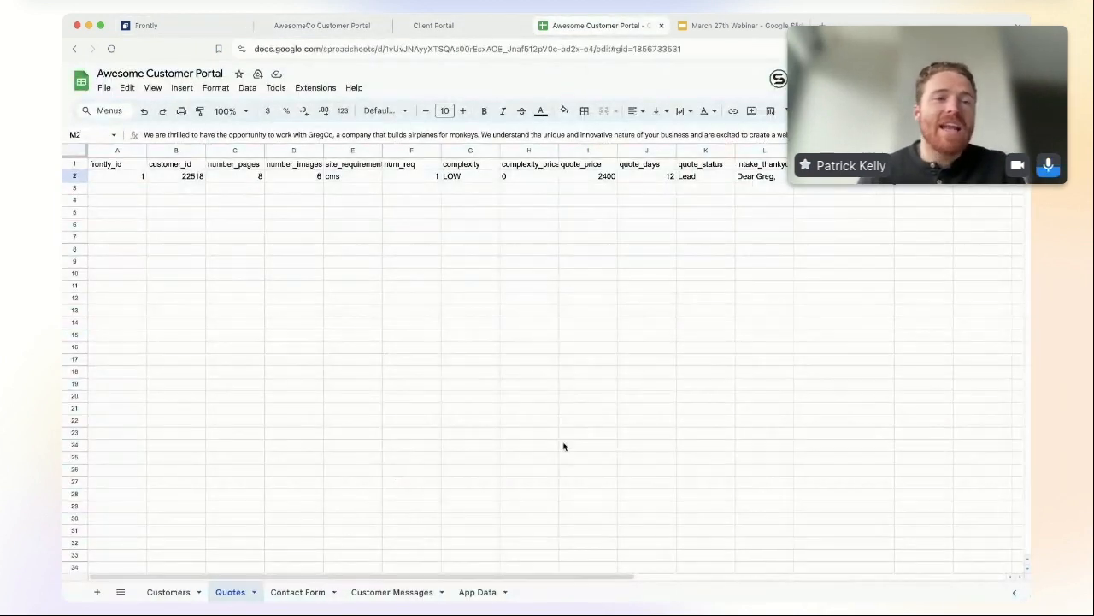
Step: Run Refresh Data & Headers on the Quotes sheet under Google Sheets, then show the Pages list
left_click(181, 28)
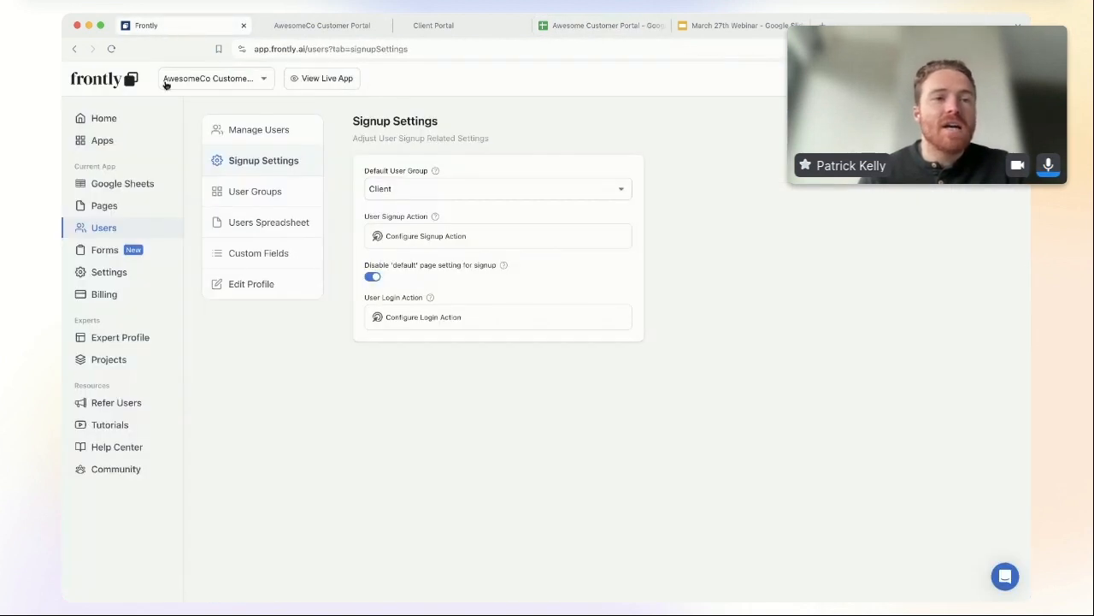
left_click(135, 185)
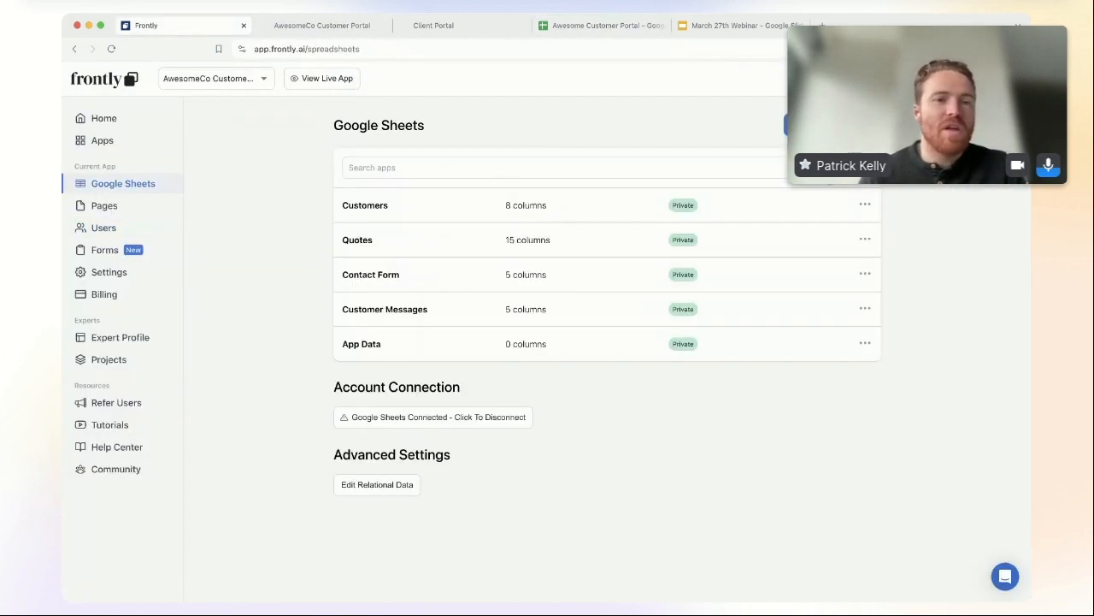
left_click(867, 240)
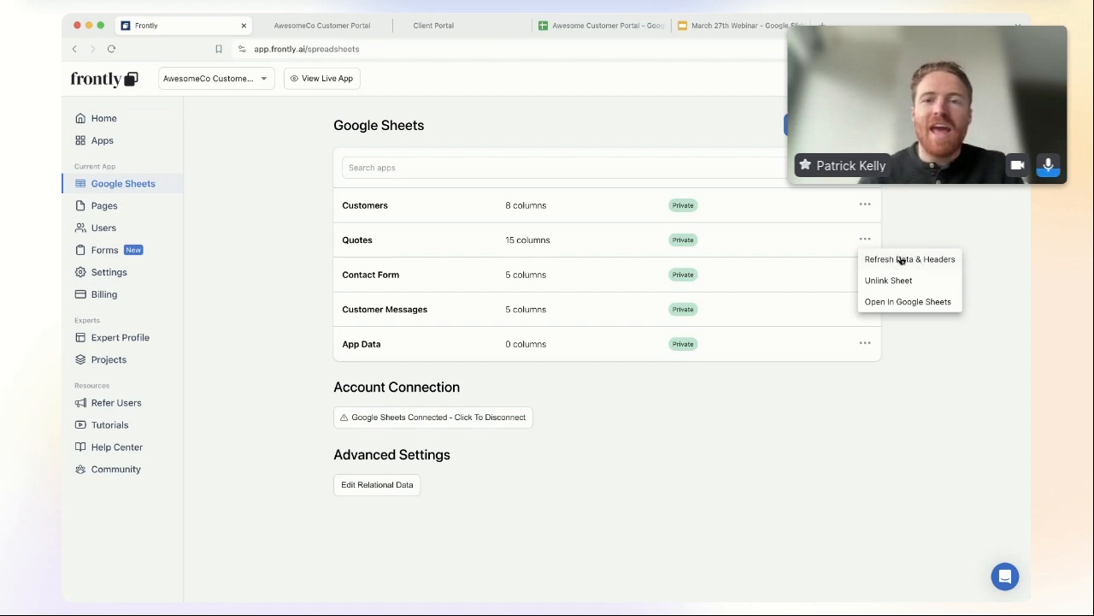
left_click(902, 259)
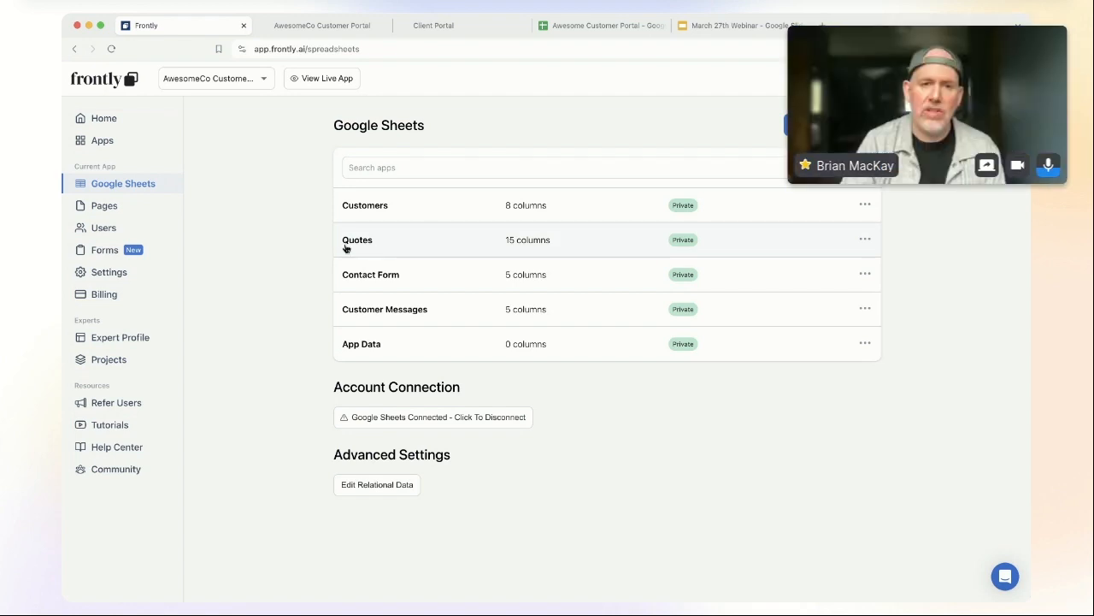
left_click(866, 242)
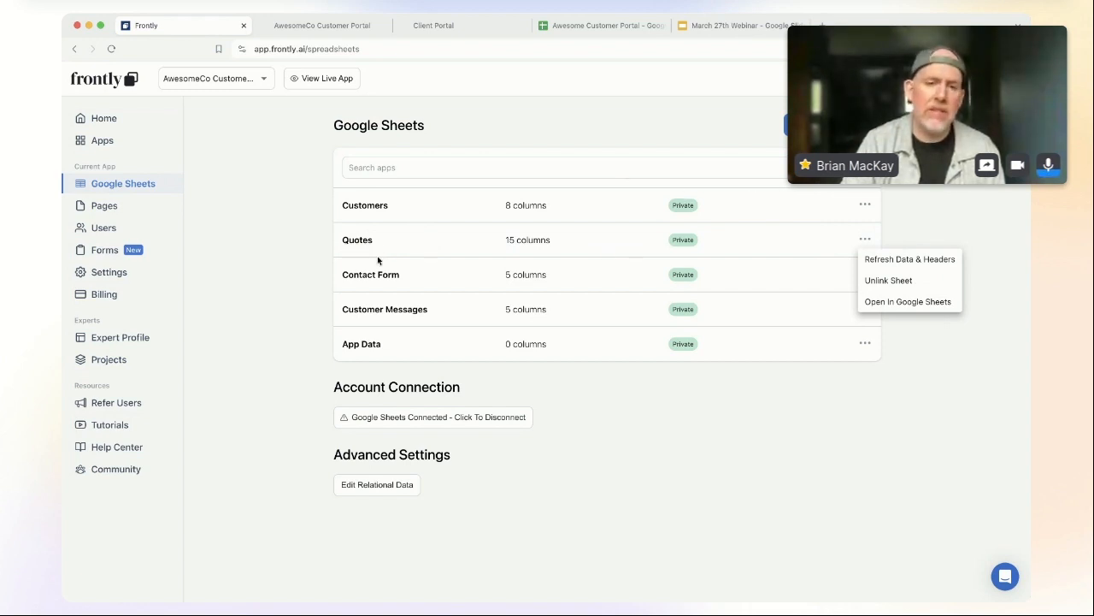
left_click(261, 264)
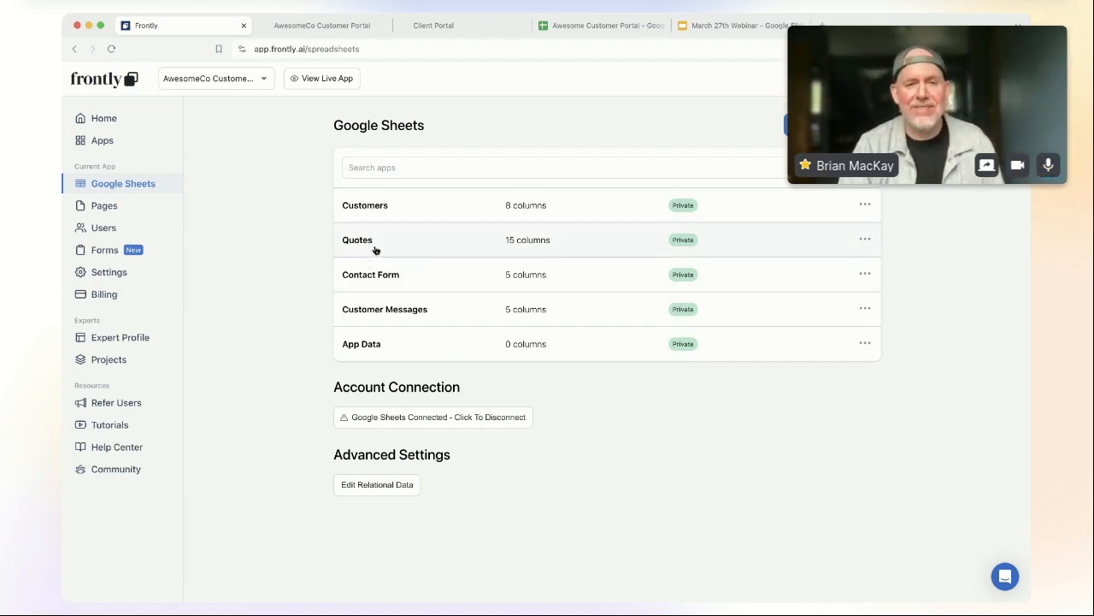
left_click(117, 207)
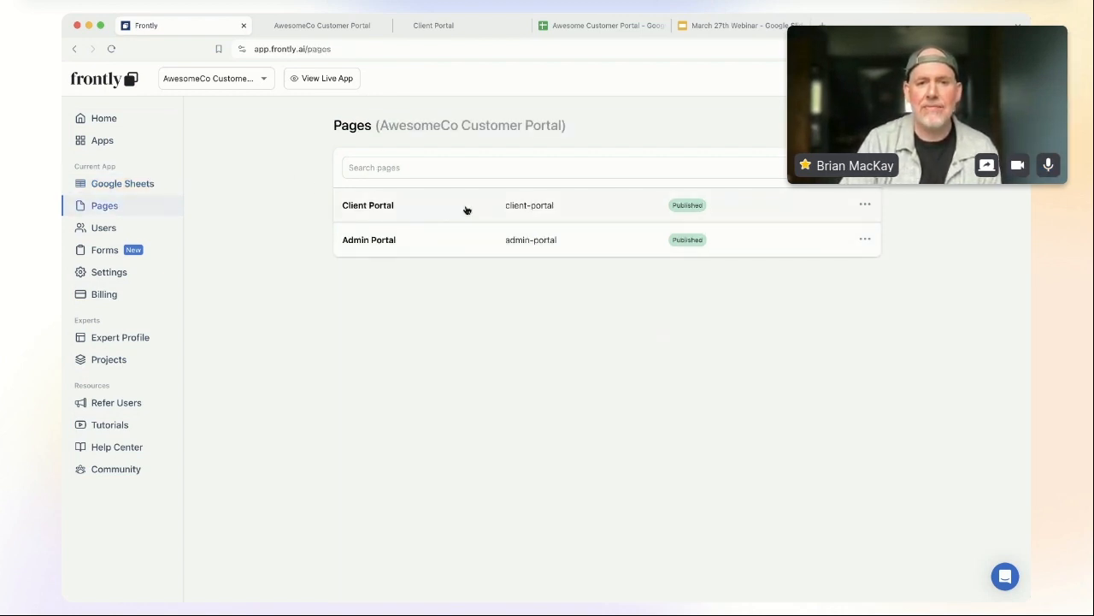
Step: Add a text block reading 'Welcome, {{user.first_name}}!' to the Client Portal page
left_click(466, 209)
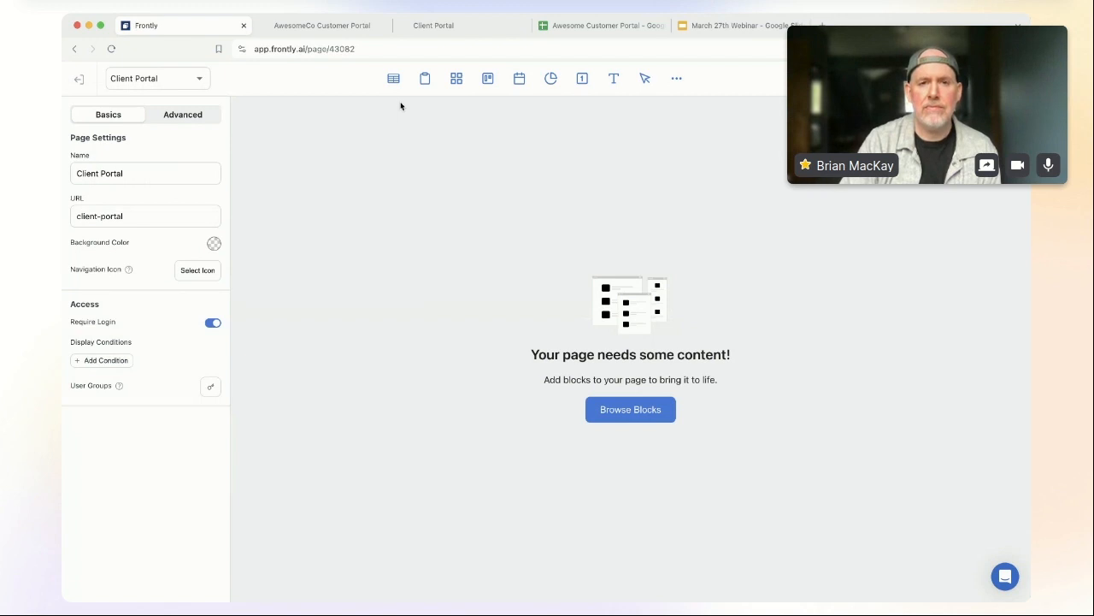
left_click(637, 417)
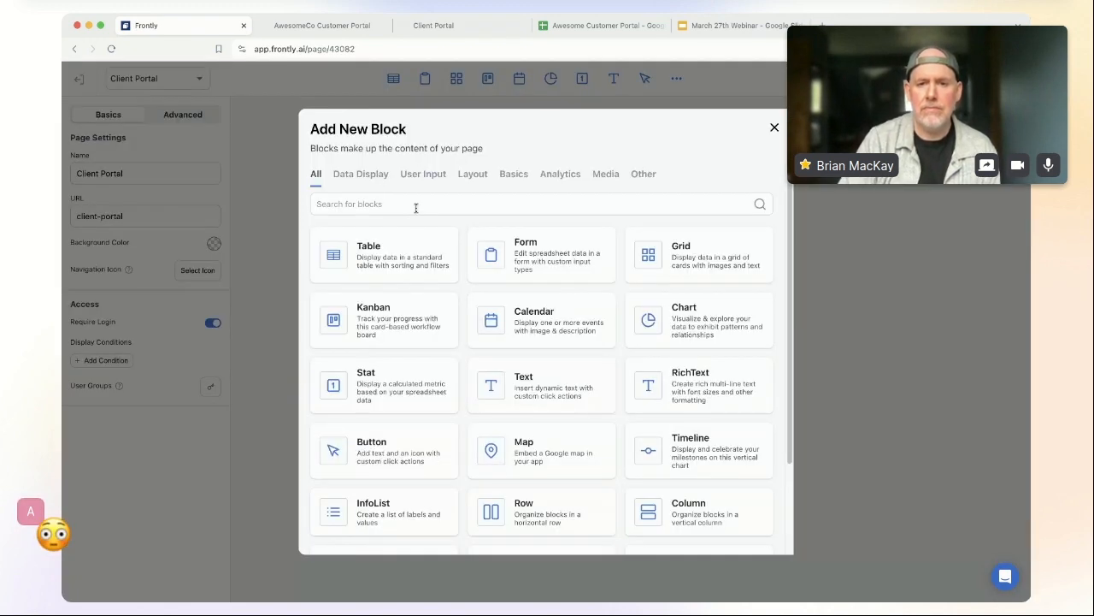
left_click(565, 389)
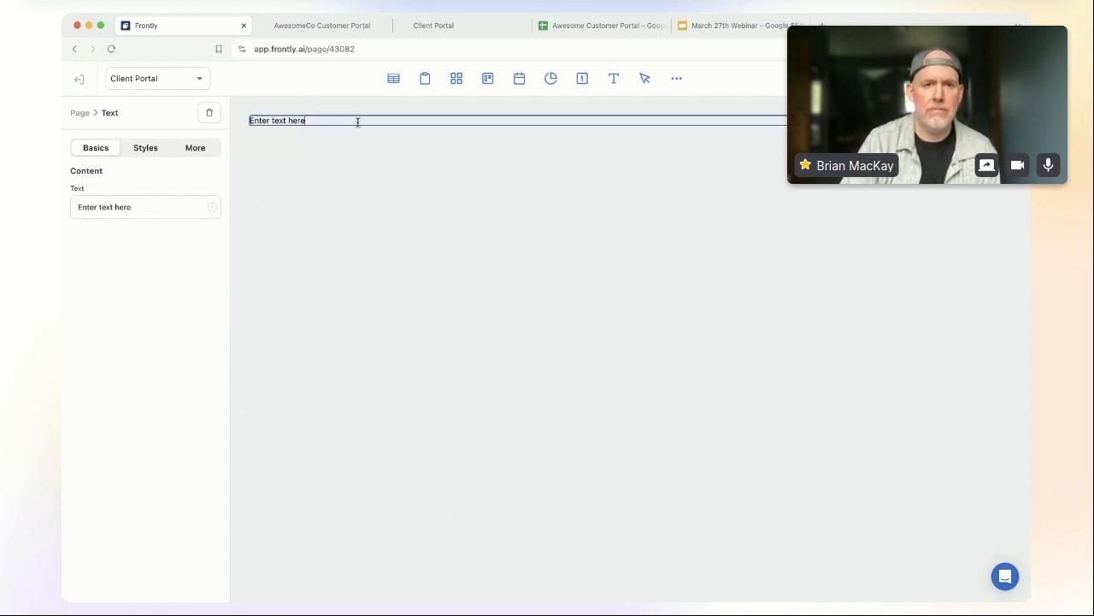
triple_click(273, 120)
type("Welcome, {{")
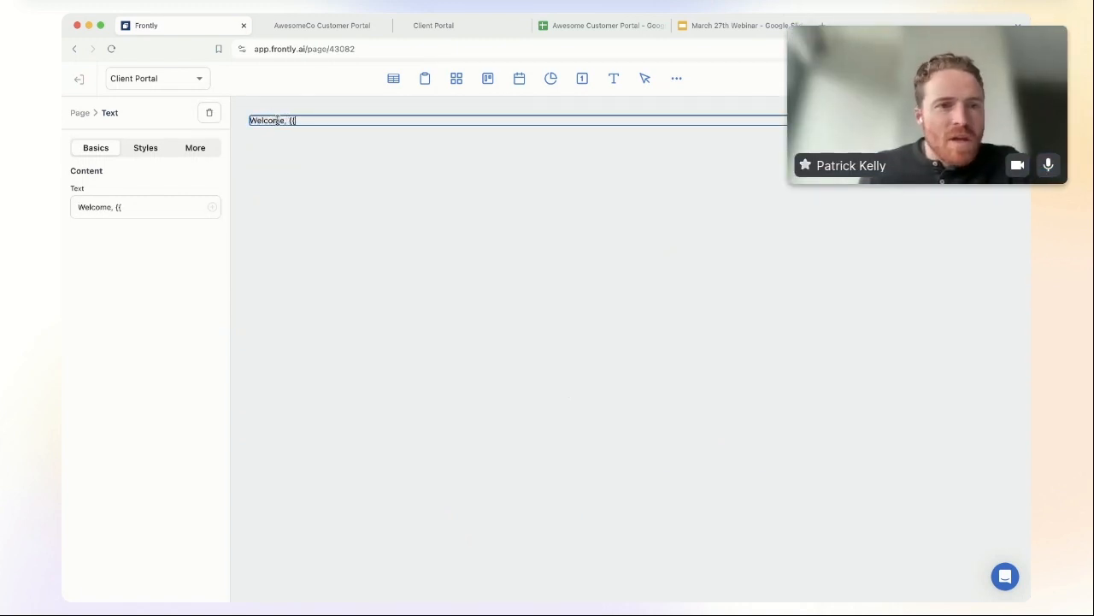
type("user")
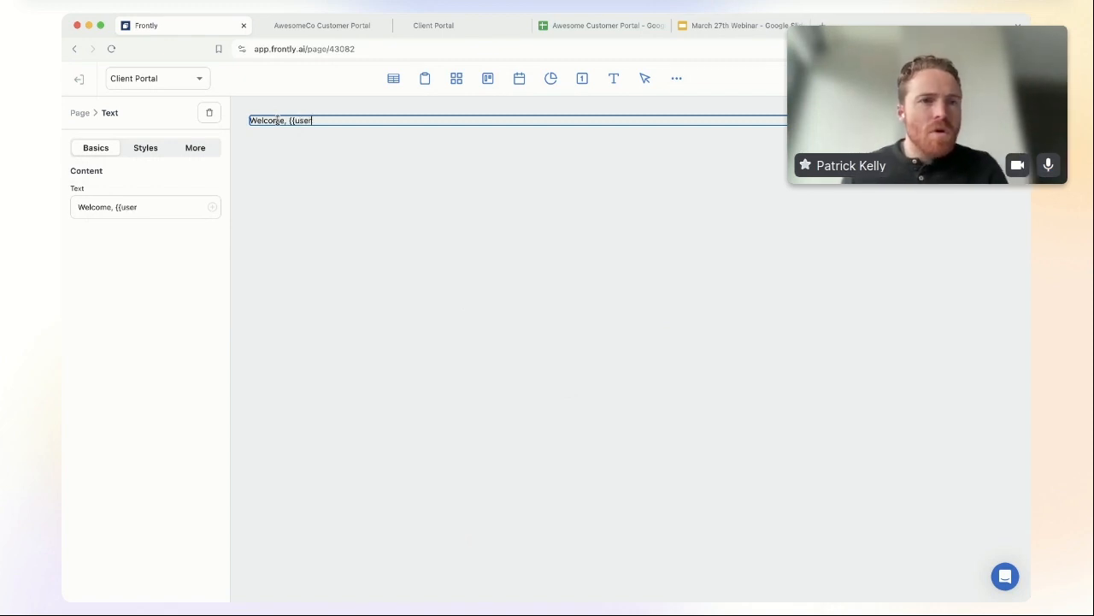
type(".first")
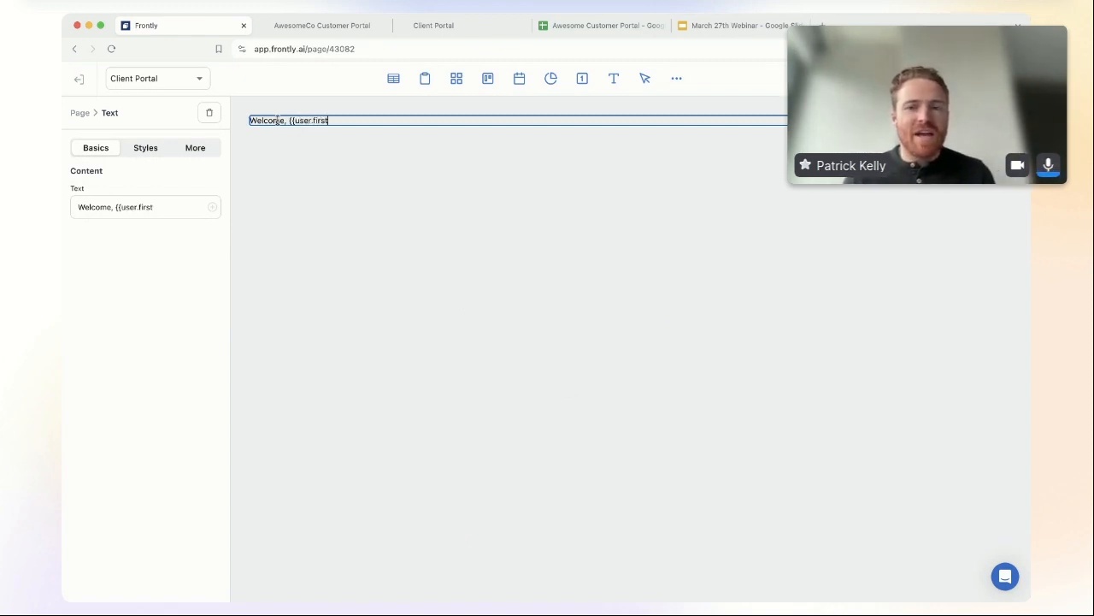
type("_name}}!")
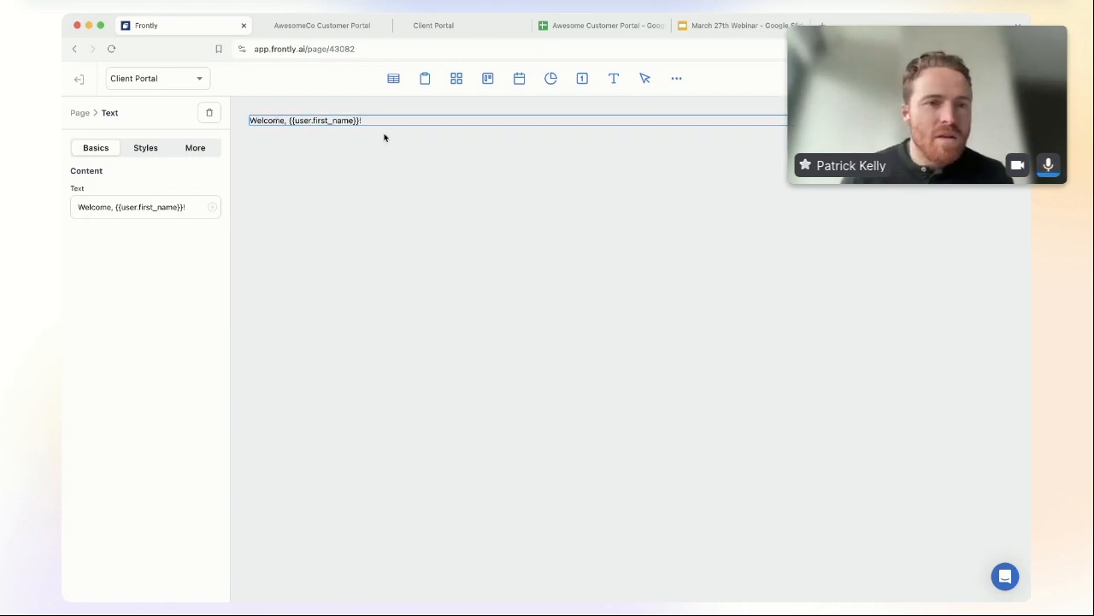
Step: Set the welcome text's style to Heading 3 Xl
left_click(145, 147)
left_click(174, 196)
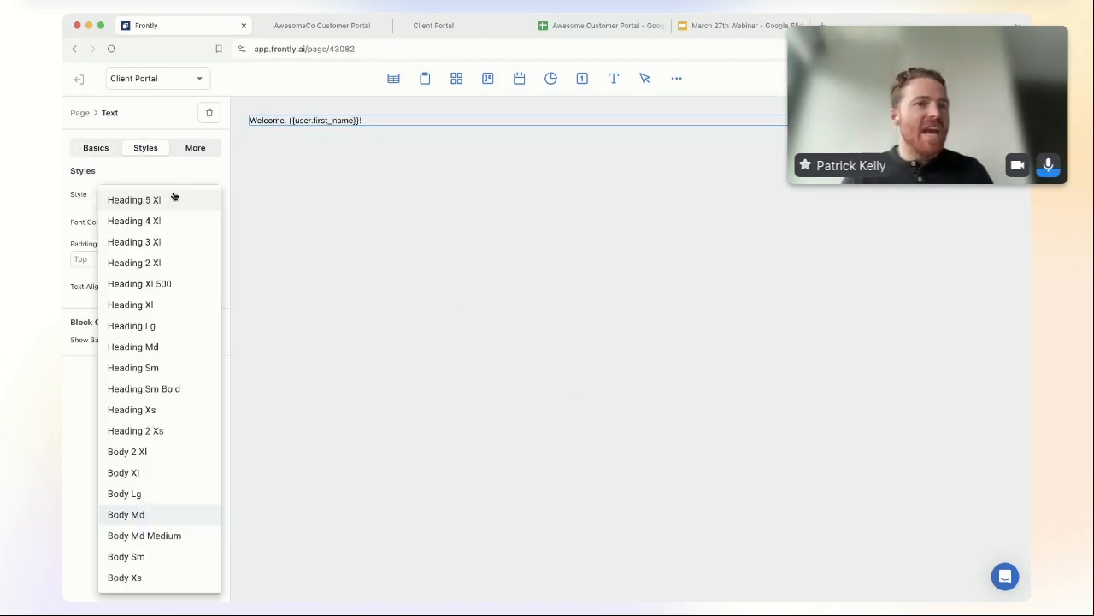
left_click(164, 244)
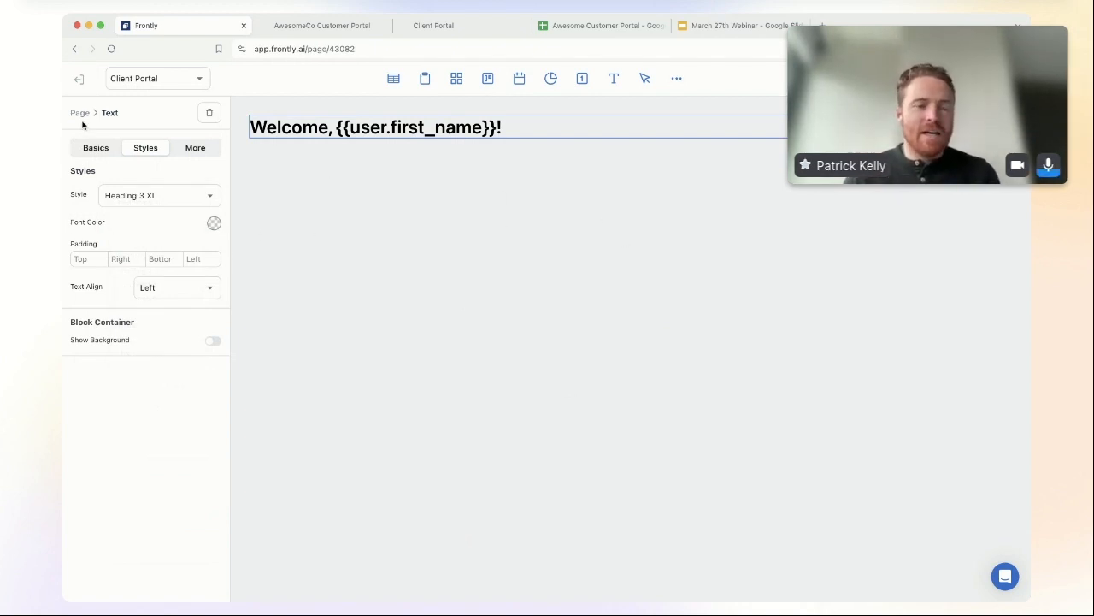
left_click(677, 81)
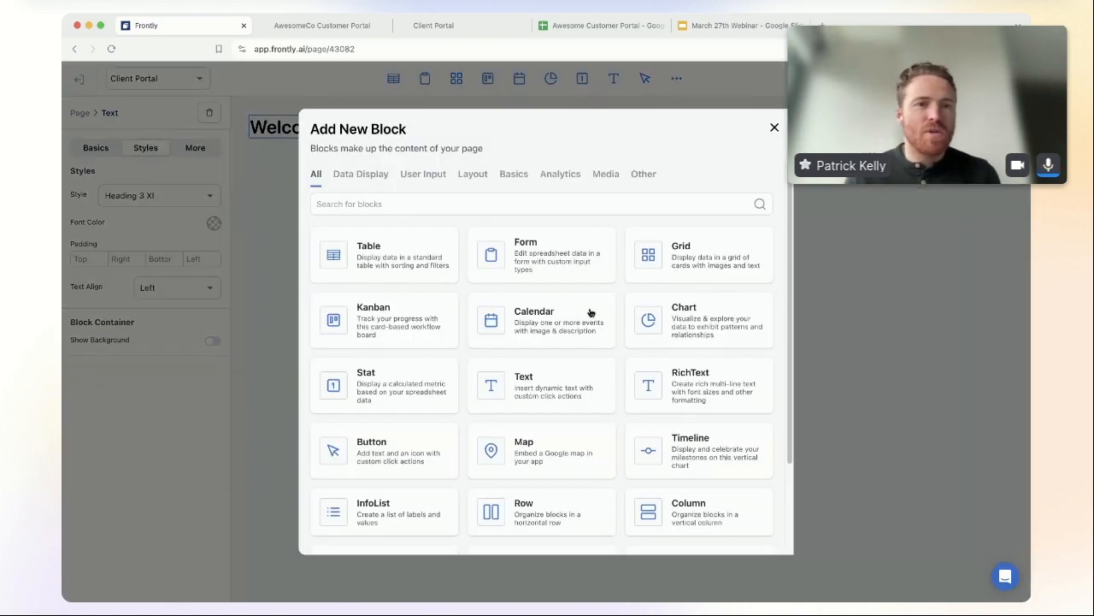
Step: Add a rich text block below the heading and paste the quote template into it
left_click(721, 386)
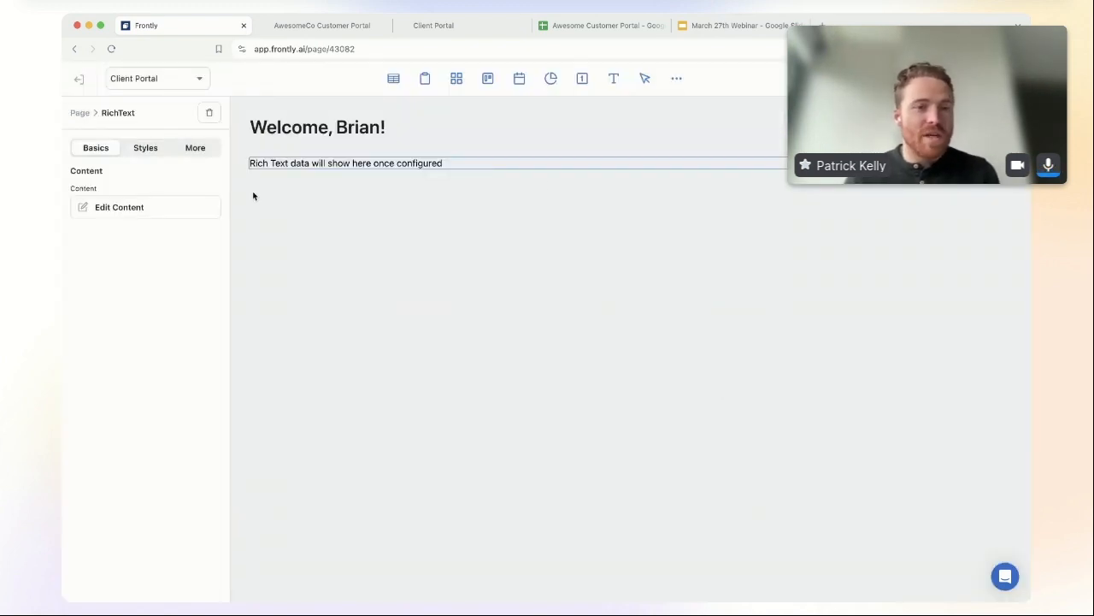
left_click(132, 211)
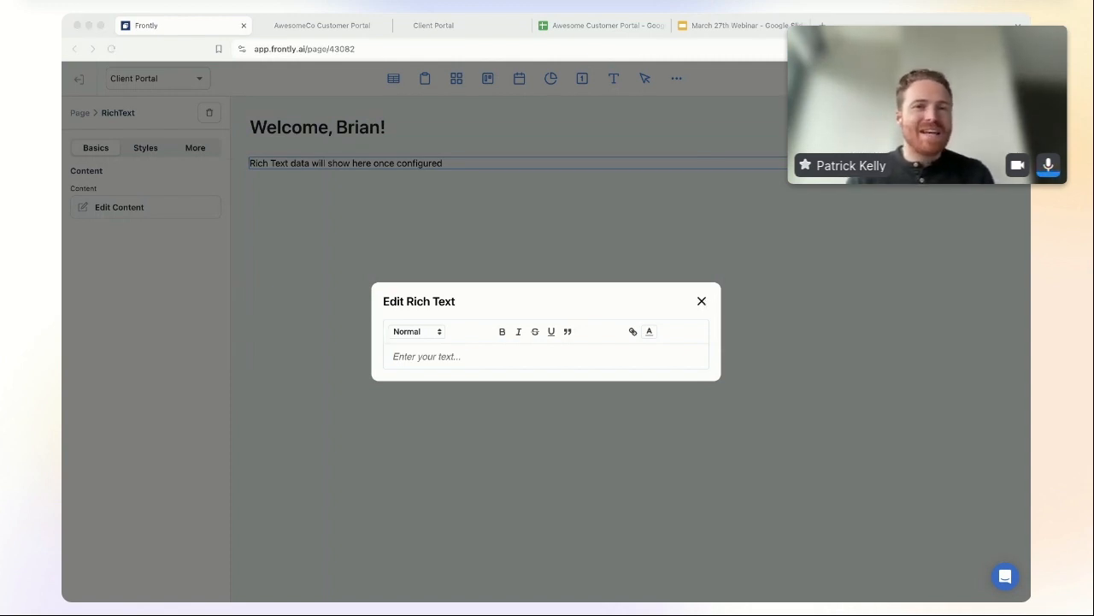
left_click(686, 339)
left_click(479, 357)
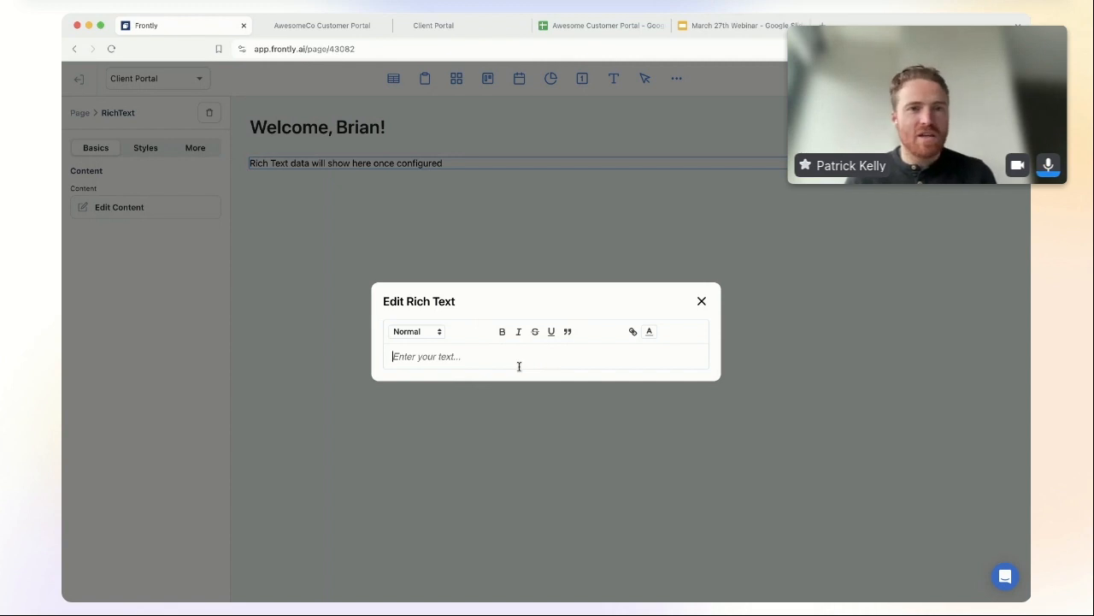
type("{{ custom.active_quote.project_title }} {{ custom.active_quote.intake_thankyou }} {{ custom.active_quote.intake_recap }} {{ custom.active_quote.intake_project }} We've estimated that this project will cost roughly ${{custom.active_quote.quote_price}} USD and will be completed in approximately {{custom.active_quote.quote_days}} days. We'll be reaching out shortly to set up a meeting to discuss your needs in detail!")
Step: Insert blank lines after the title, thank-you, recap, project and estimate lines
left_click(633, 306)
key("Return")
left_click(568, 320)
key("Return")
left_click(568, 336)
key("Return")
left_click(568, 352)
key("Return")
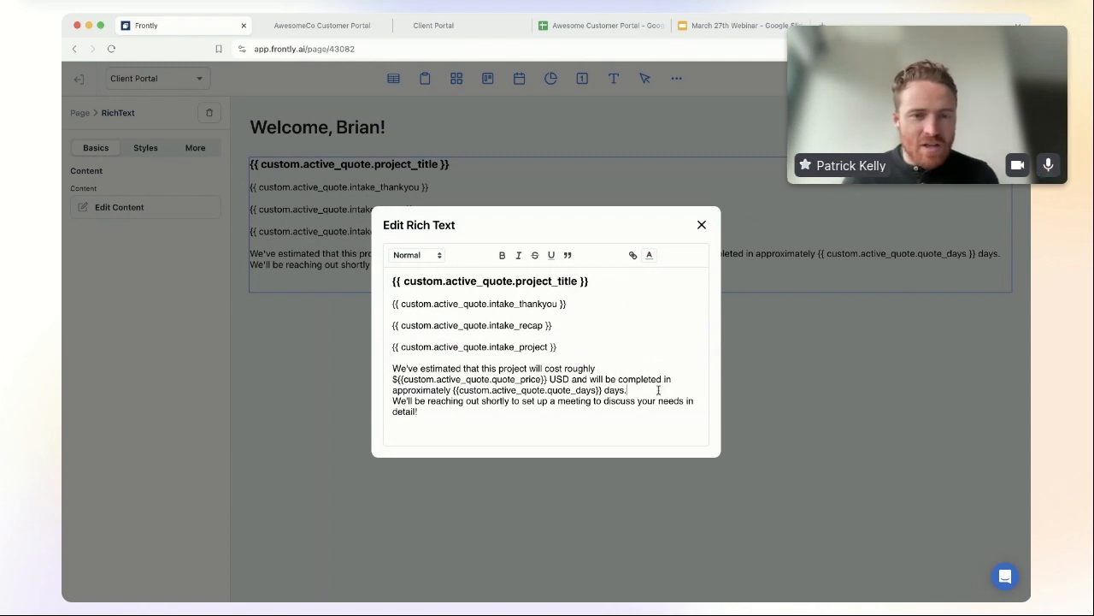
left_click(660, 387)
key("Return")
Step: Check the active_quote placeholders and close the editor, keeping the content
left_click_drag(402, 298, 488, 298)
left_click(536, 298)
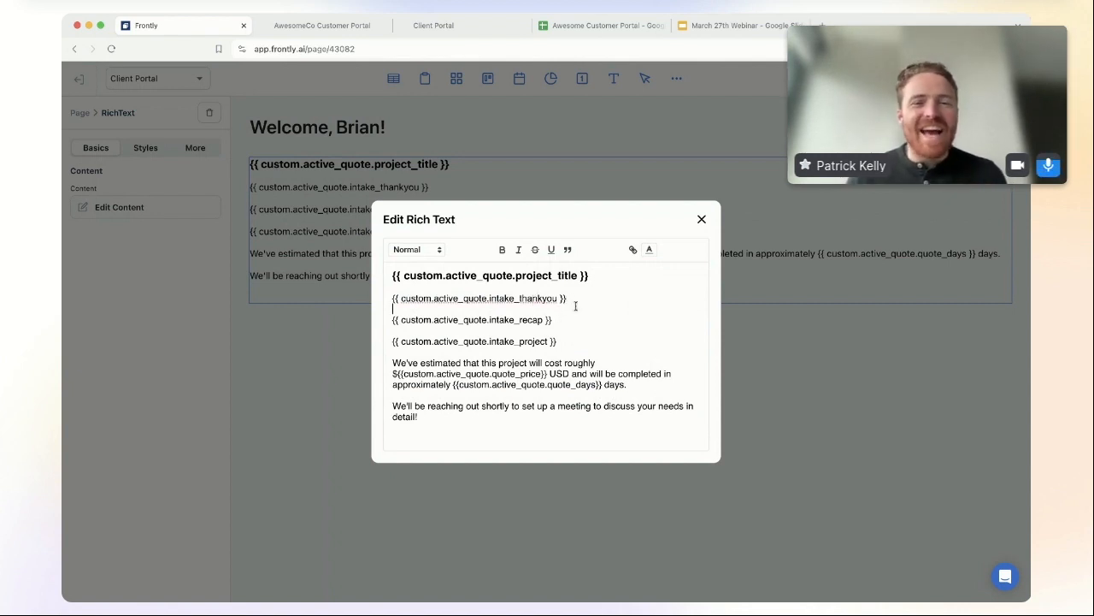
left_click(577, 306)
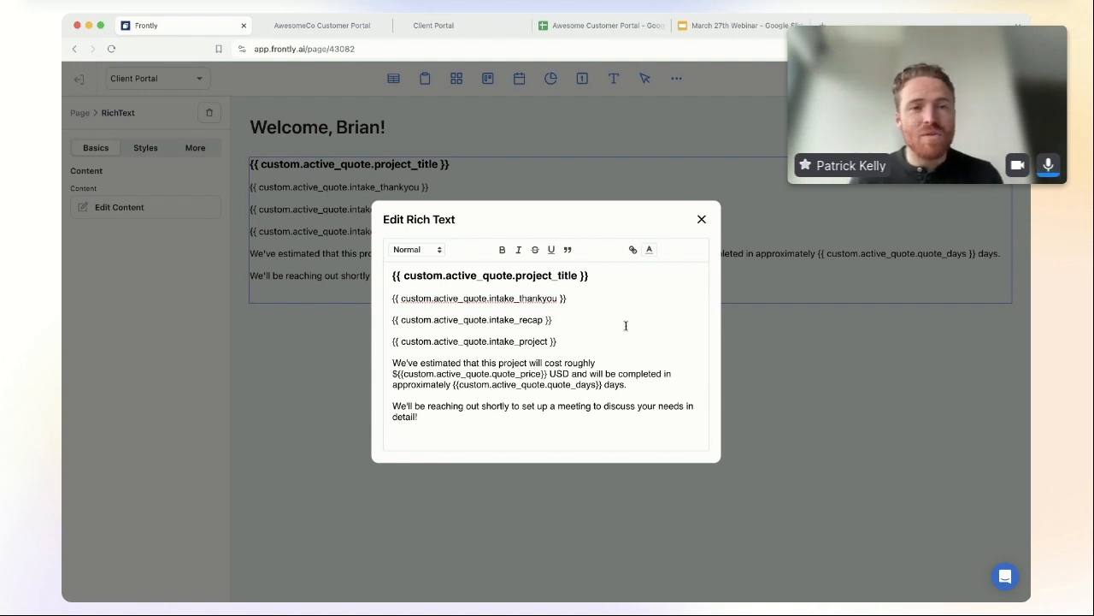
left_click(701, 219)
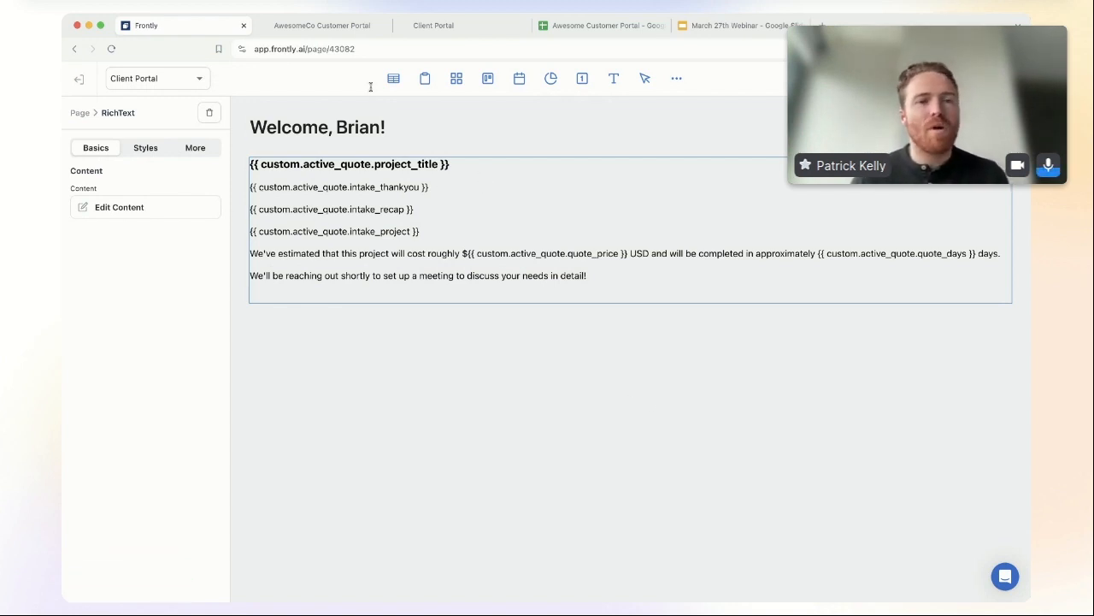
Step: Remove '/intake-form' from the AwesomeCo portal address to load its root login page
left_click(458, 33)
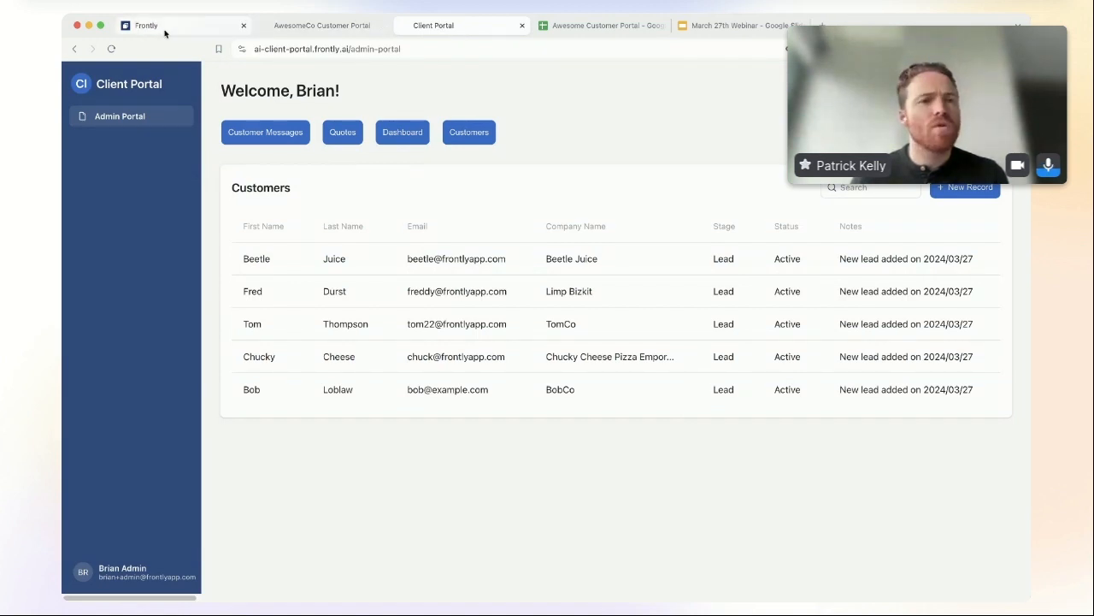
left_click(165, 32)
left_click(309, 28)
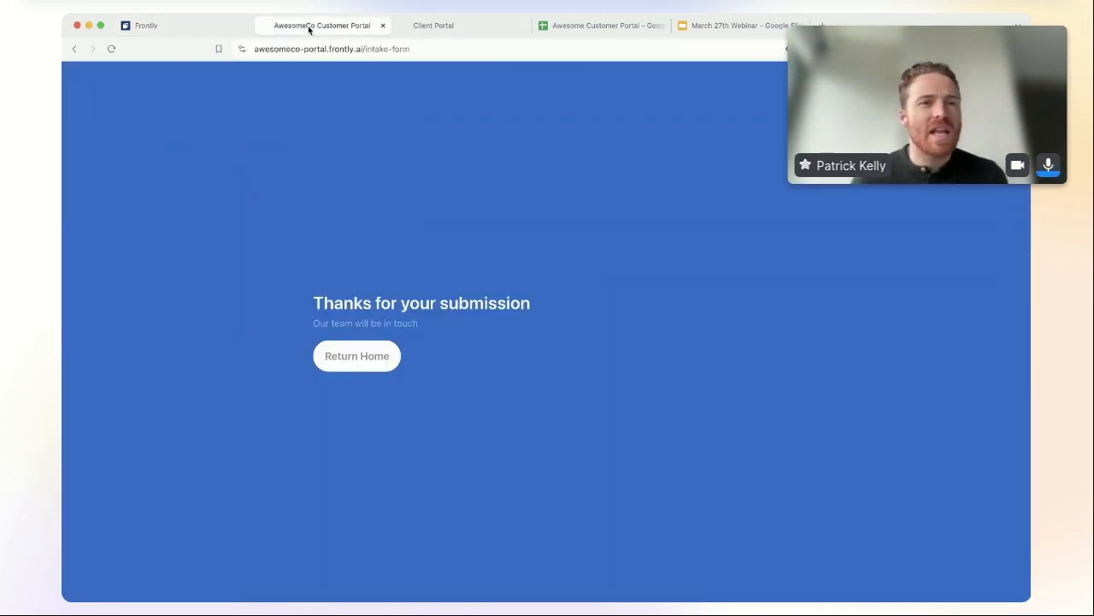
double_click(292, 49)
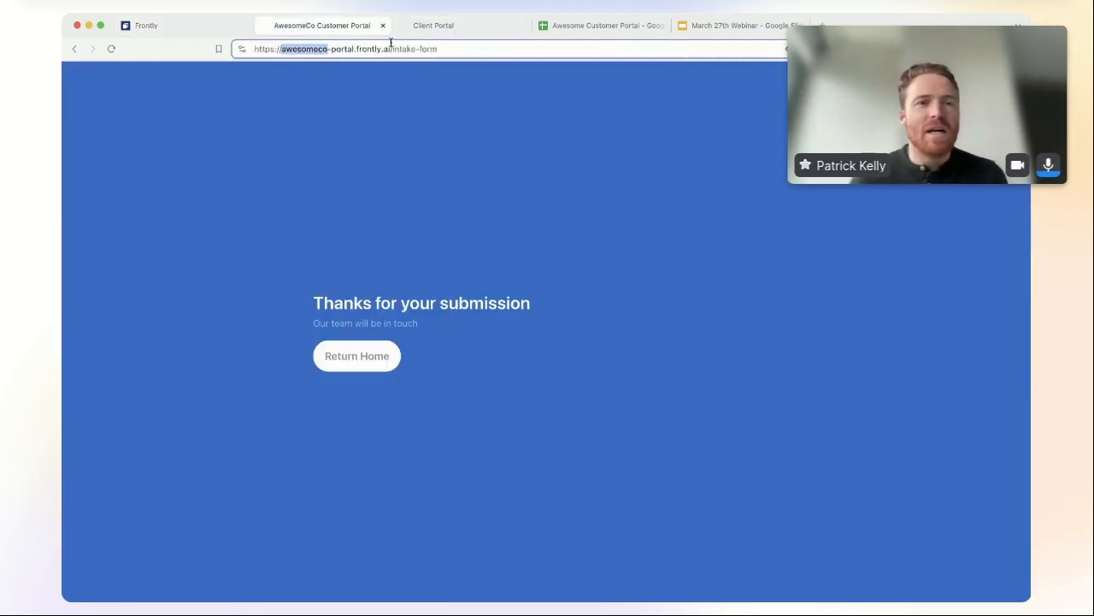
triple_click(341, 51)
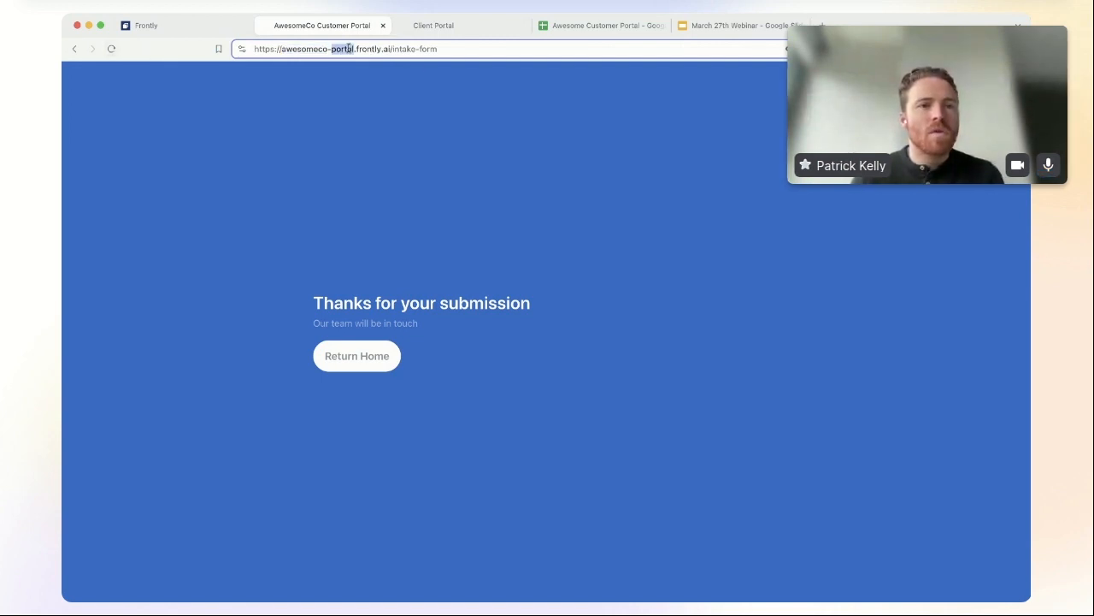
left_click(111, 49)
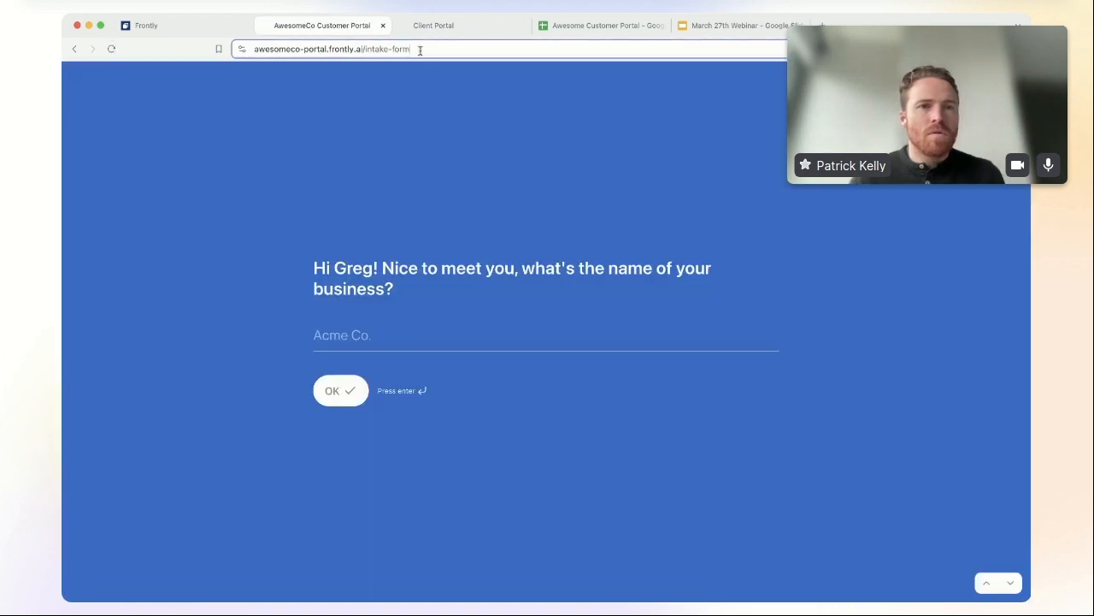
left_click_drag(420, 51, 366, 50)
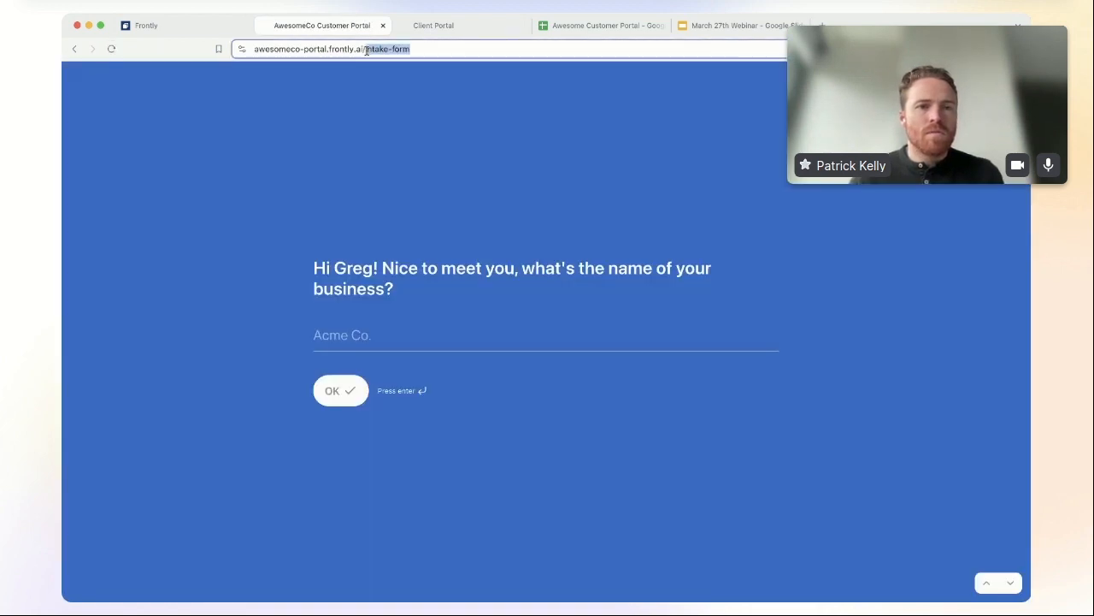
key("BackSpace")
key("Return")
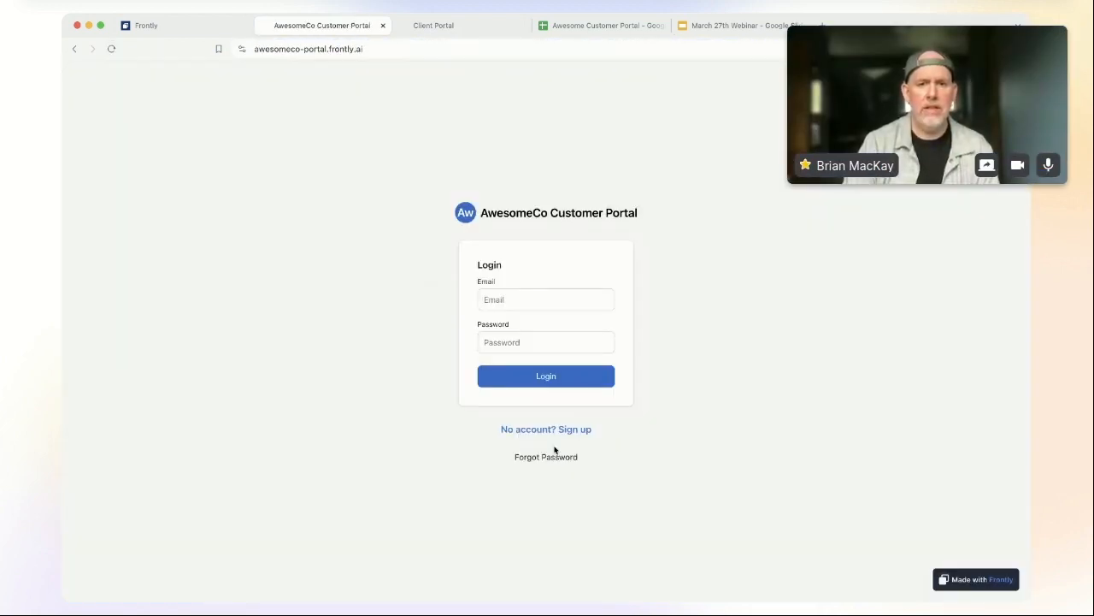
Step: Look up the test client's e-mail address in the app's Users list
left_click(541, 291)
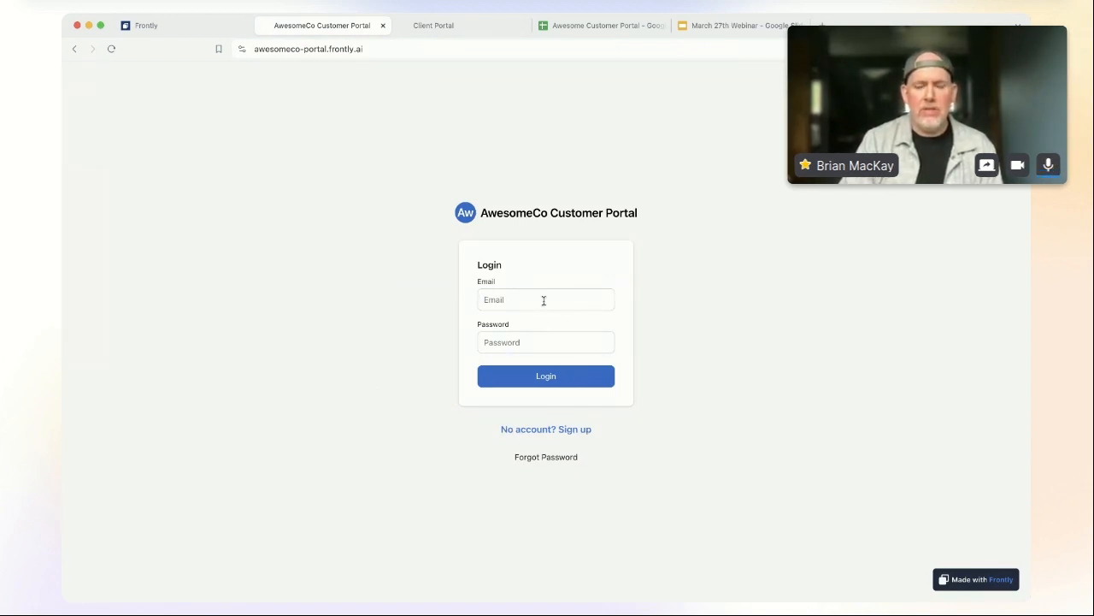
left_click(186, 29)
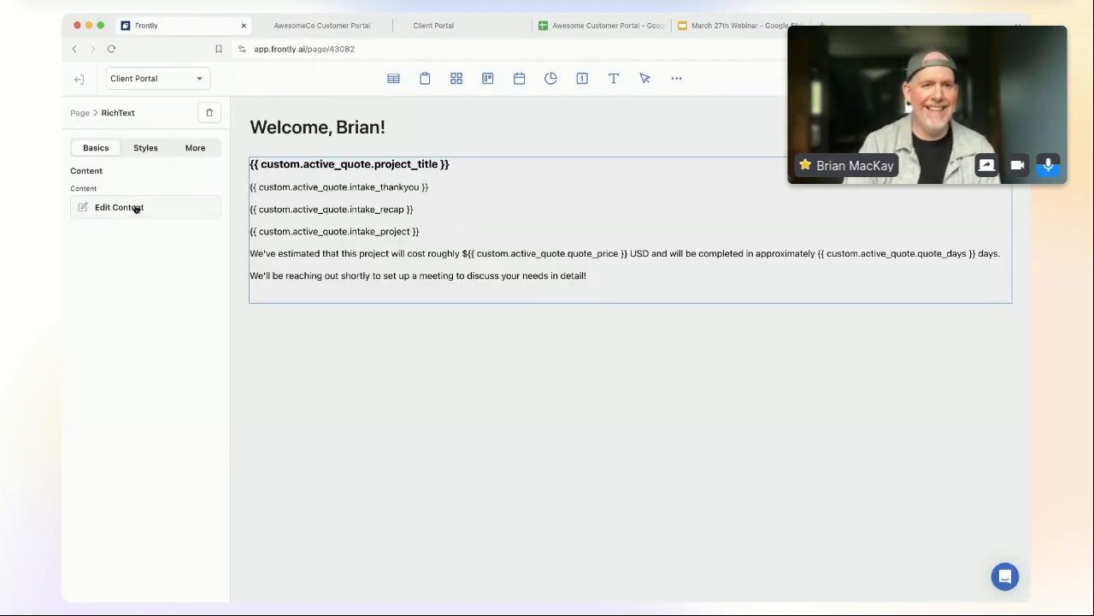
left_click(77, 85)
left_click(111, 228)
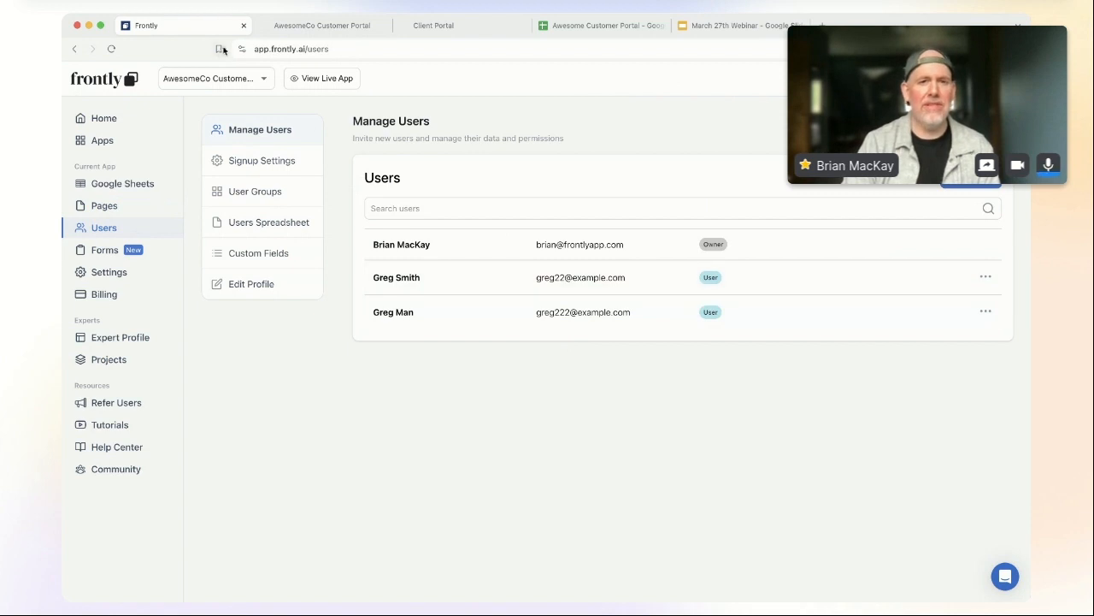
Step: Log in to the portal with the client's e-mail and password
left_click(360, 25)
left_click(565, 303)
type("greg222@example.com")
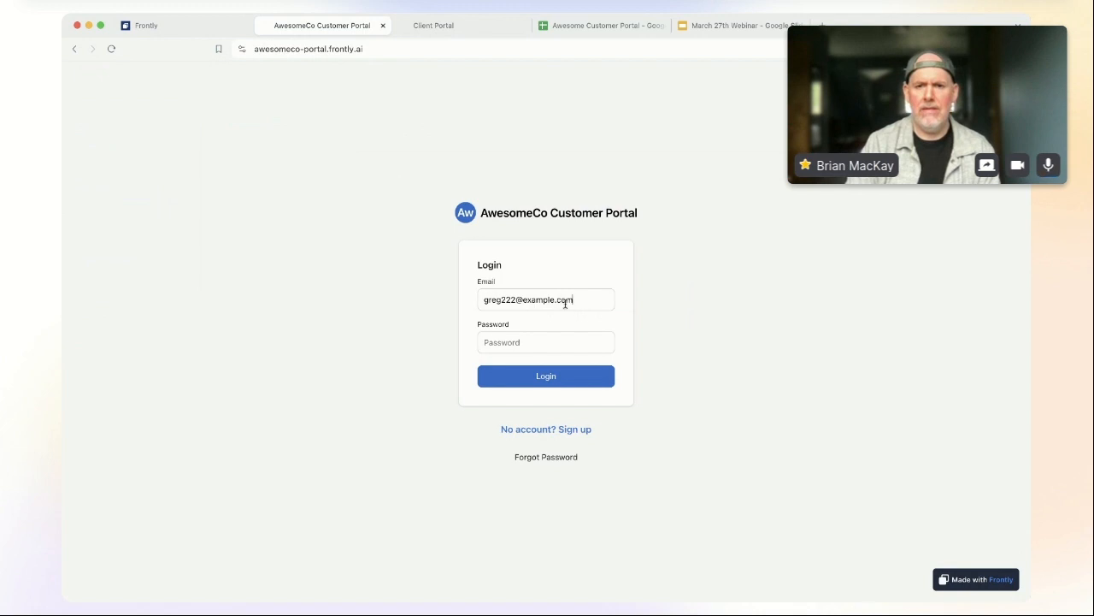
key("Tab")
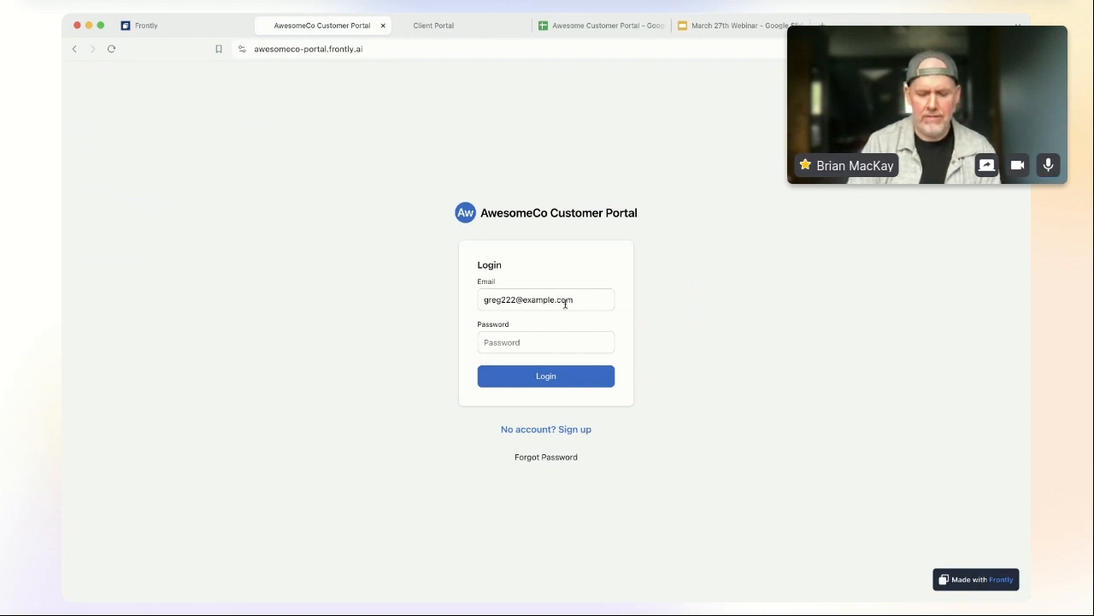
type("••••••")
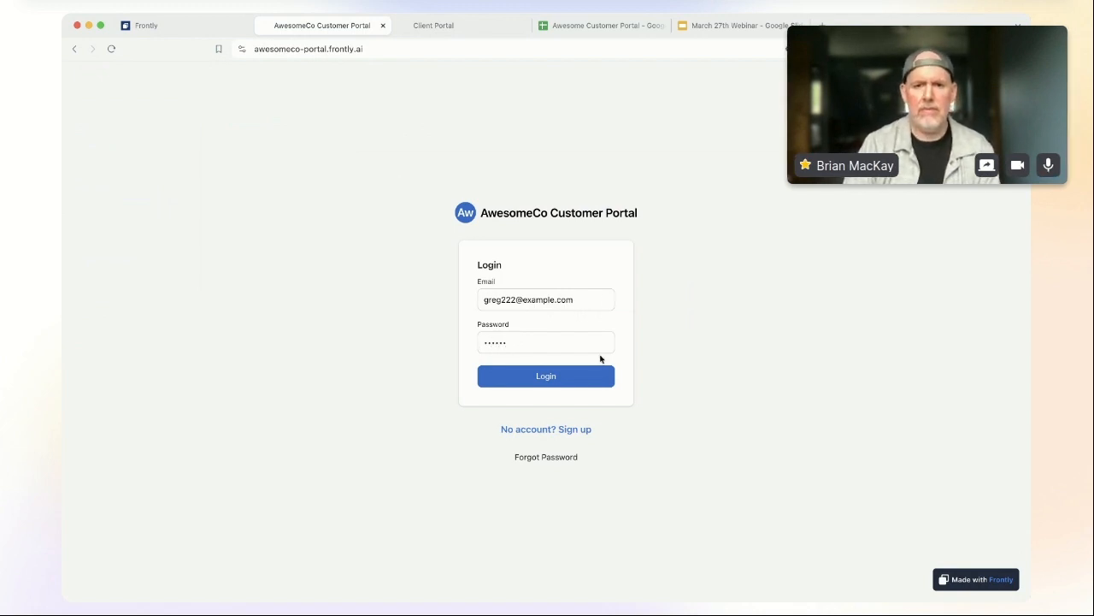
left_click(579, 385)
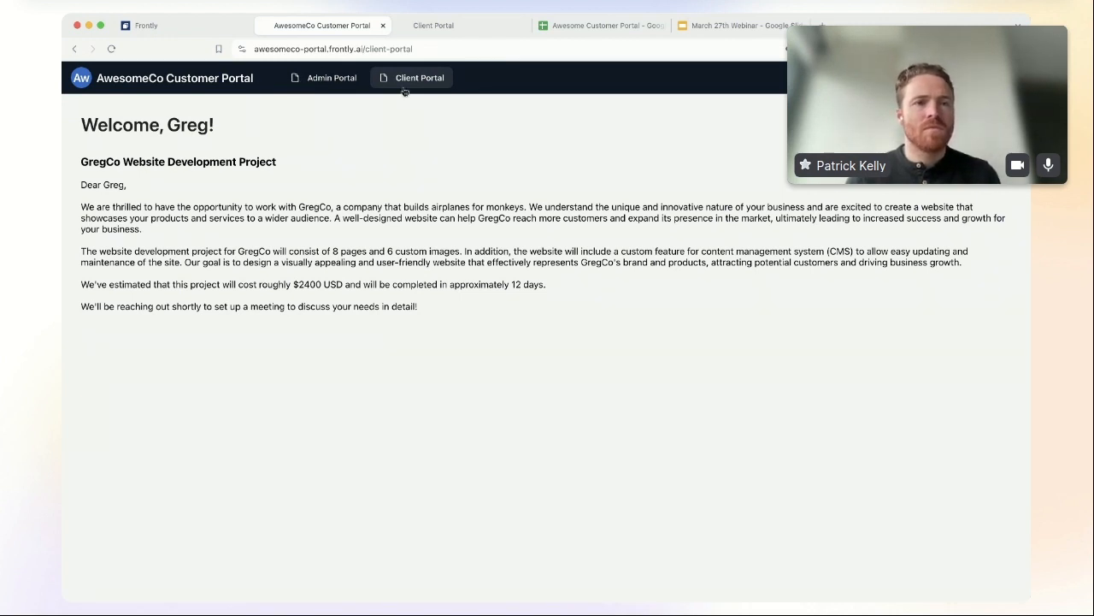
Step: Turn off Client group visibility for the Admin Portal page, leaving only Company Admin
left_click(176, 25)
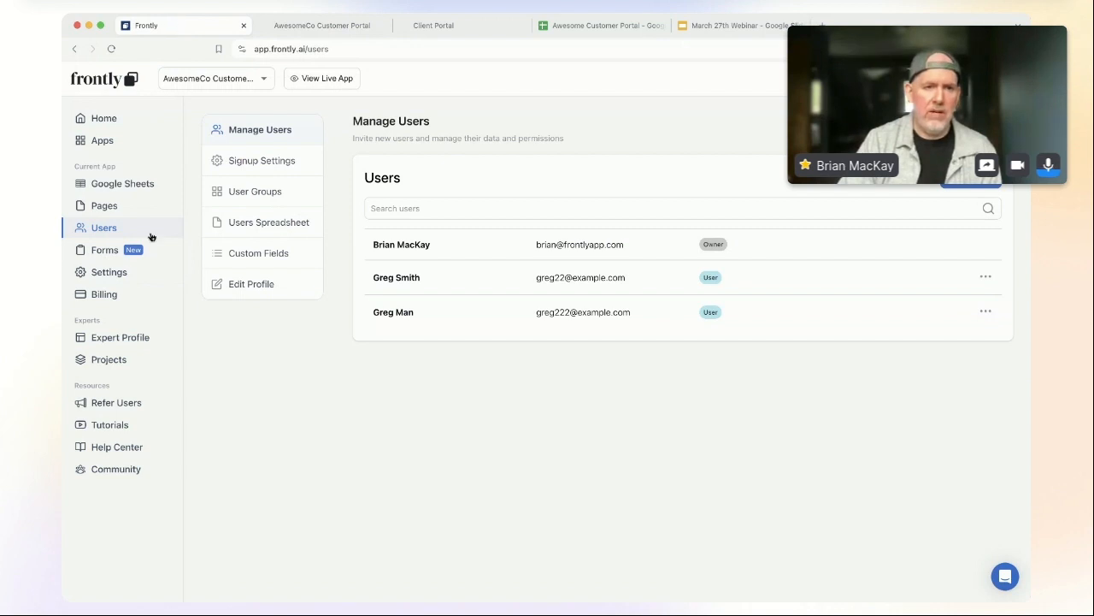
left_click(105, 206)
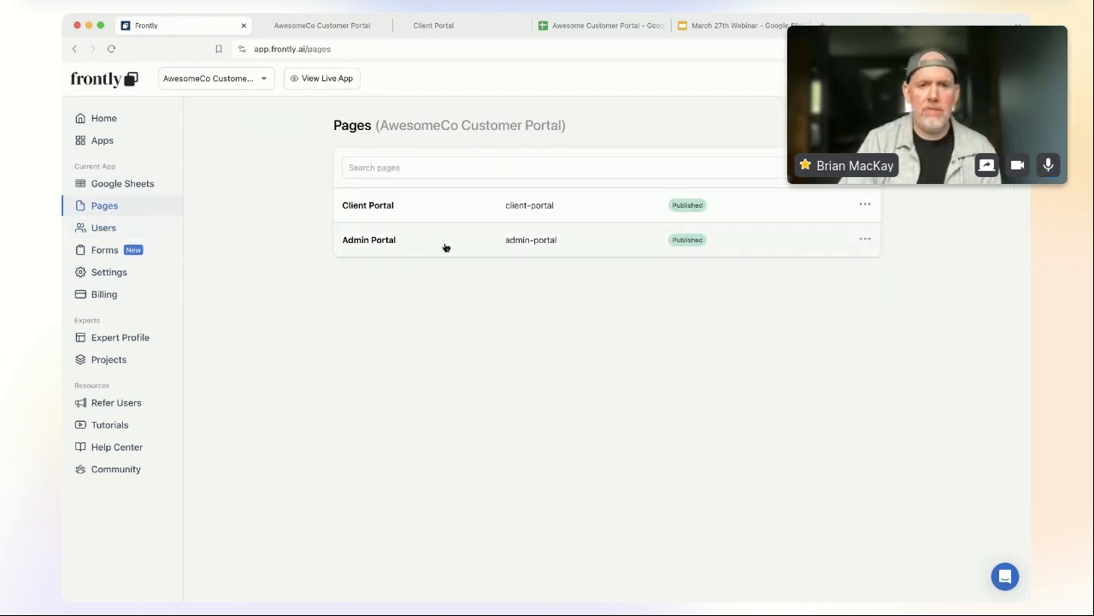
left_click(444, 246)
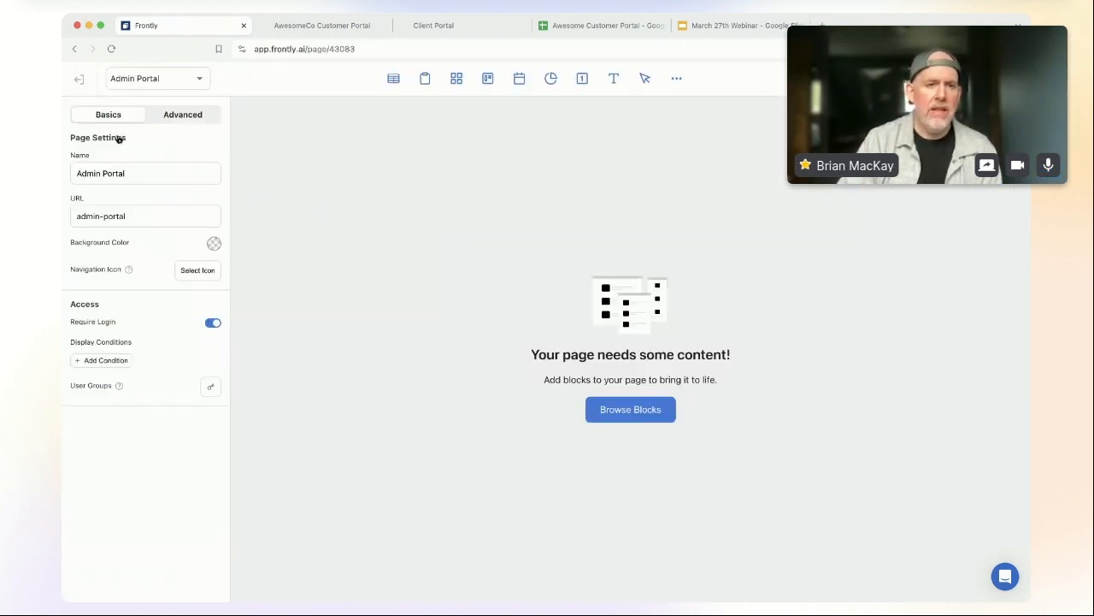
left_click(171, 120)
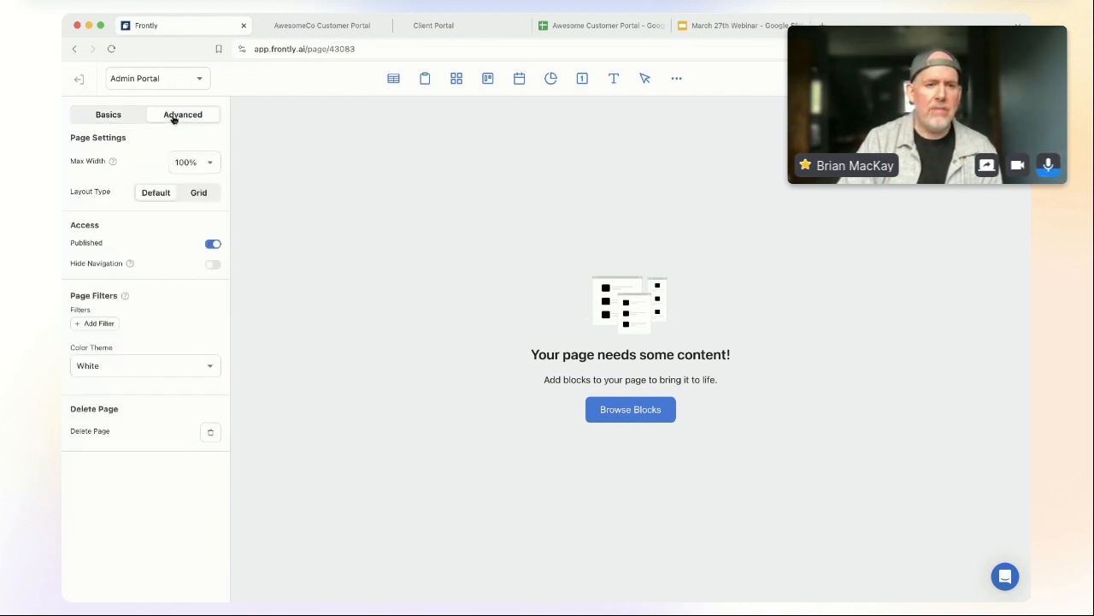
left_click(127, 120)
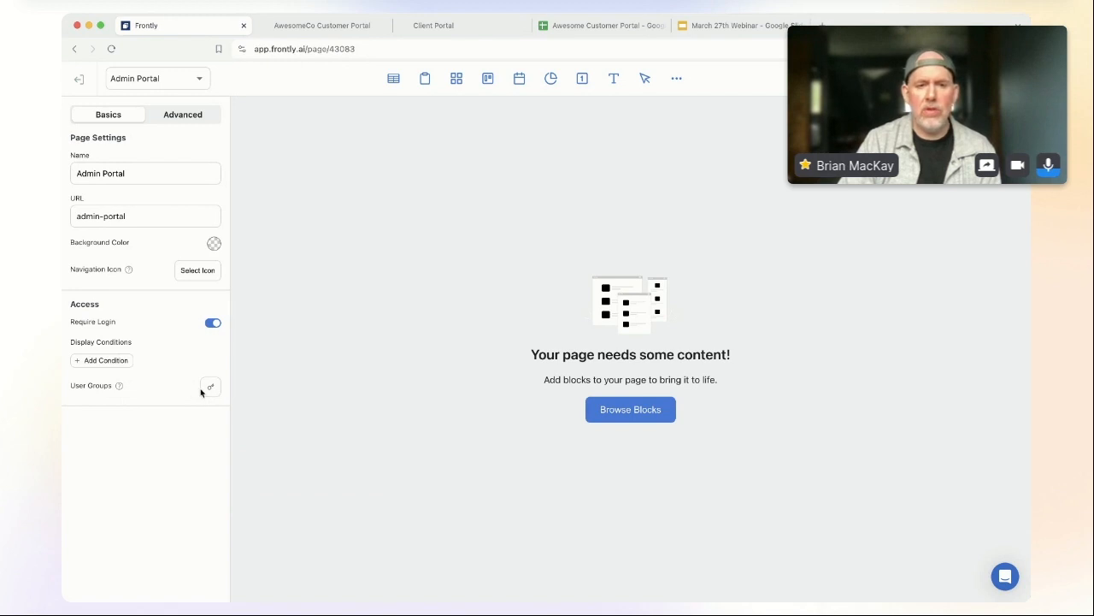
left_click(210, 389)
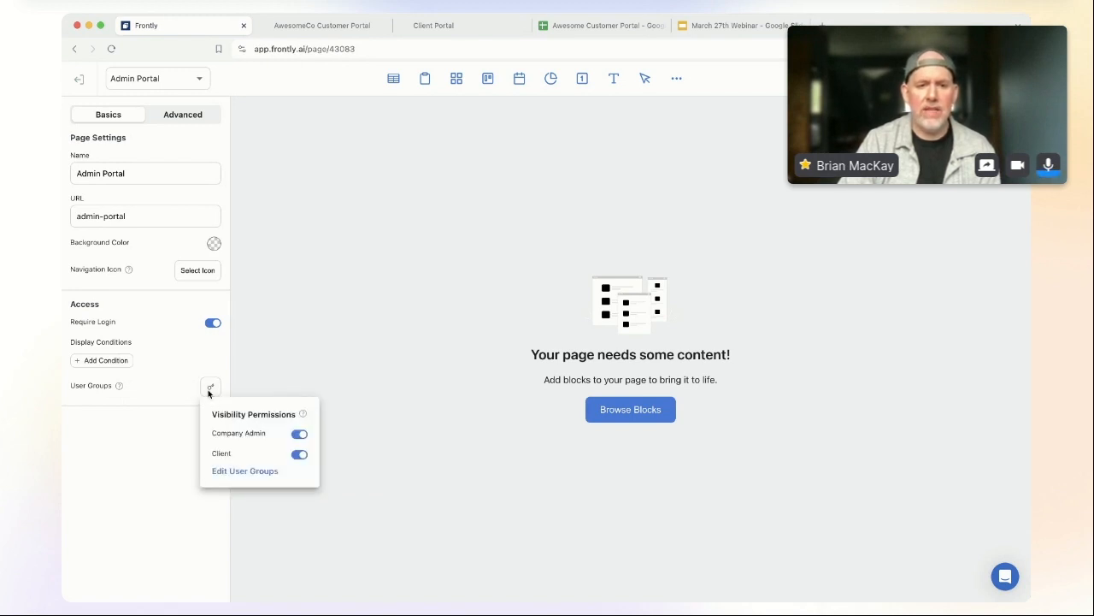
left_click(299, 454)
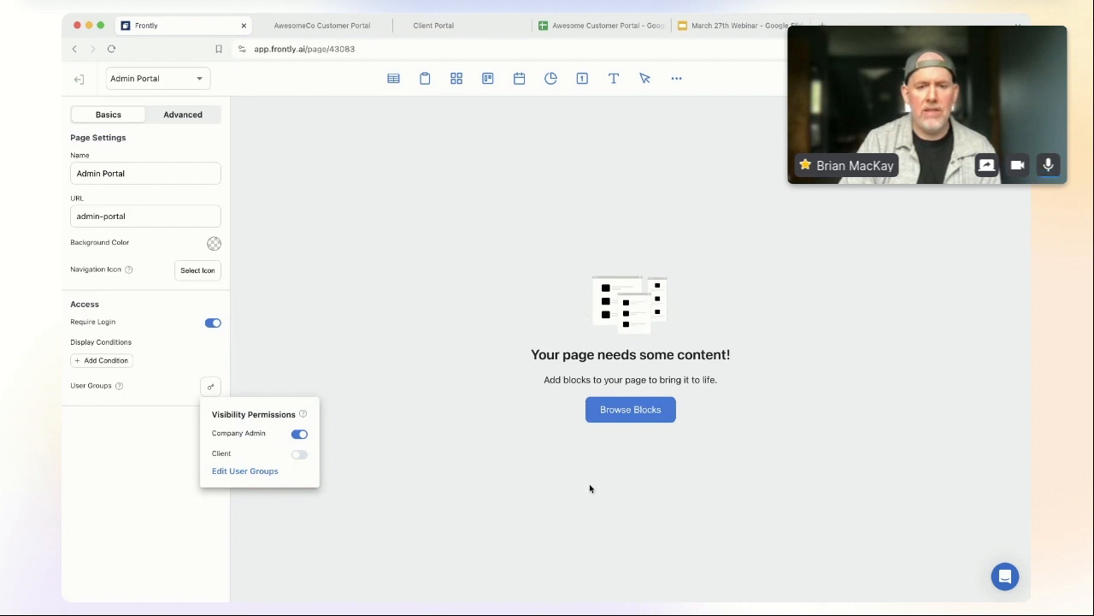
left_click(184, 458)
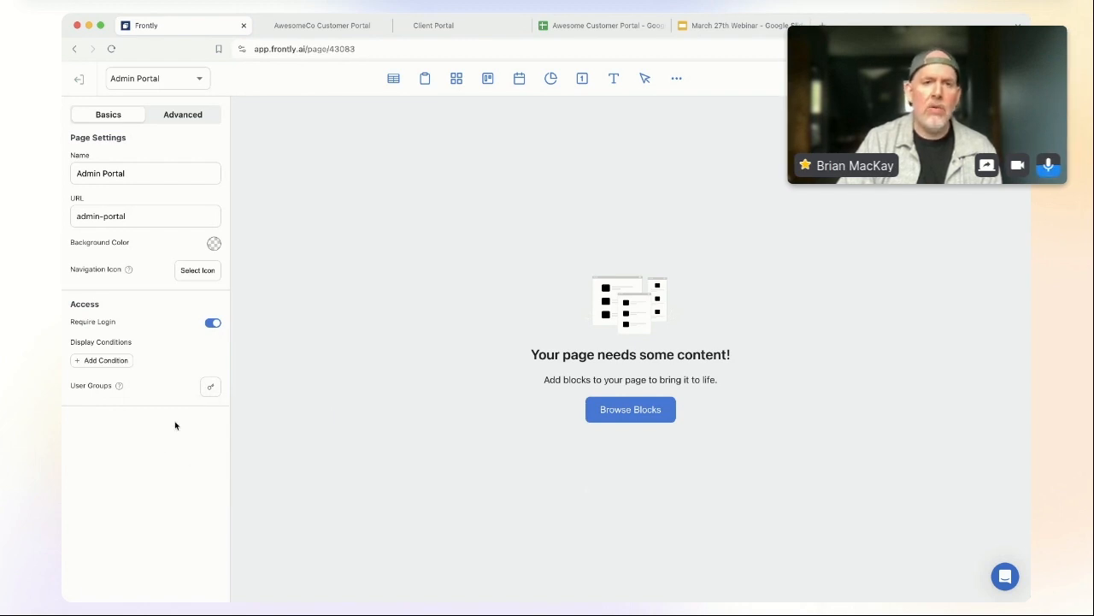
left_click(395, 30)
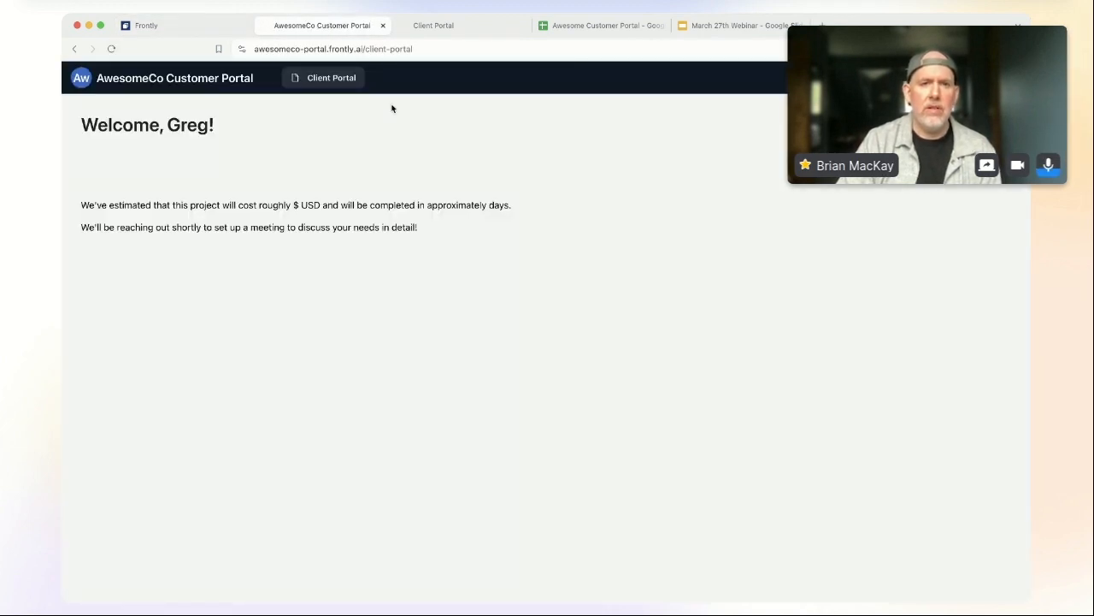
Step: Check the portal shows only Client Portal, then return to the Admin Portal editor
left_click(233, 31)
left_click(296, 33)
left_click(168, 30)
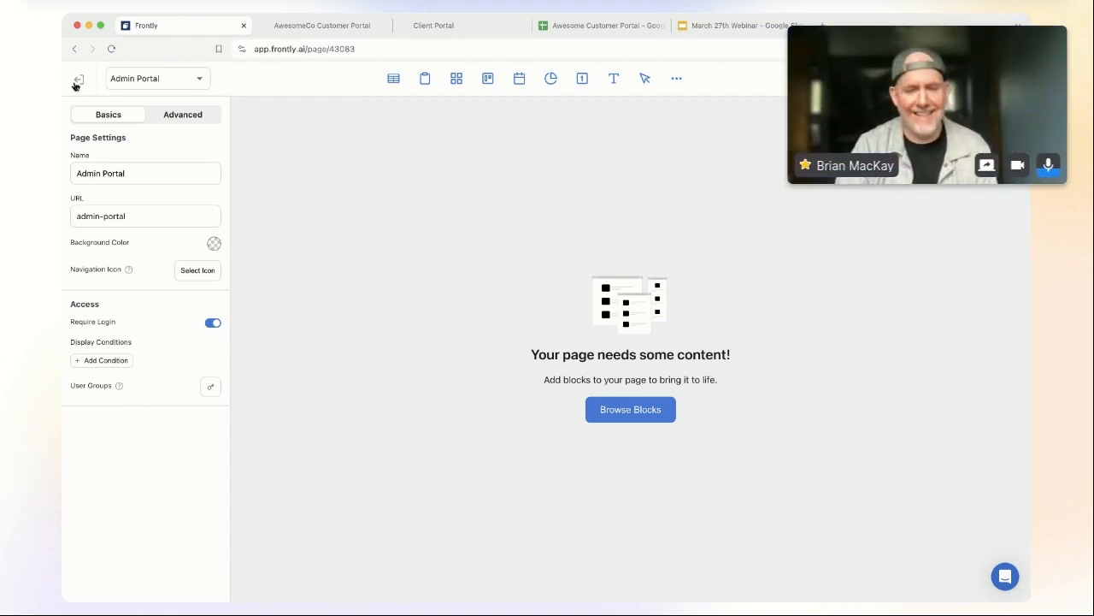
left_click(161, 78)
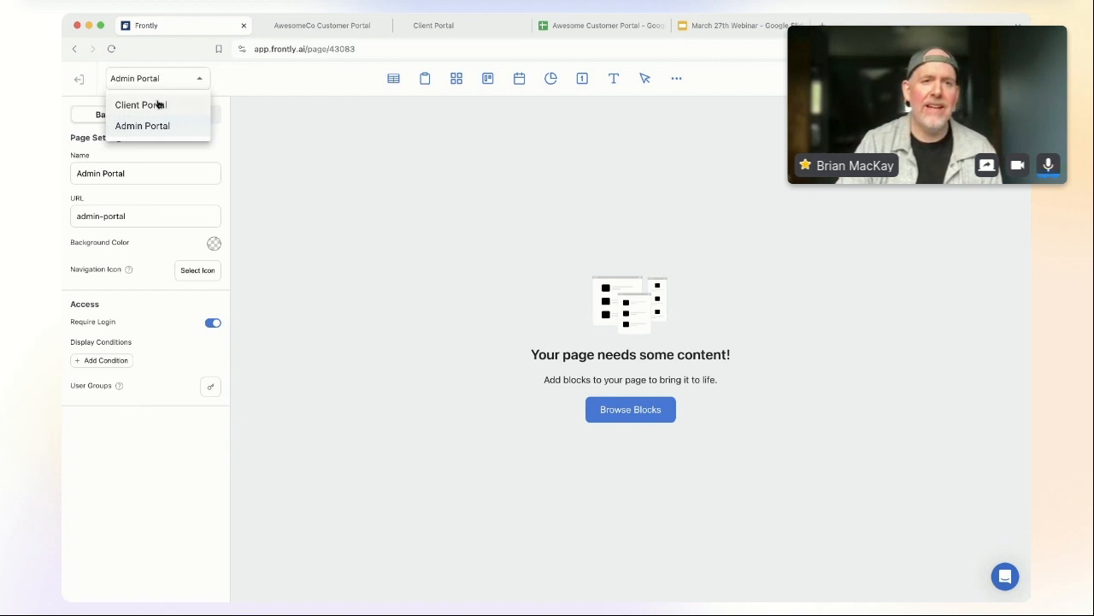
left_click(158, 105)
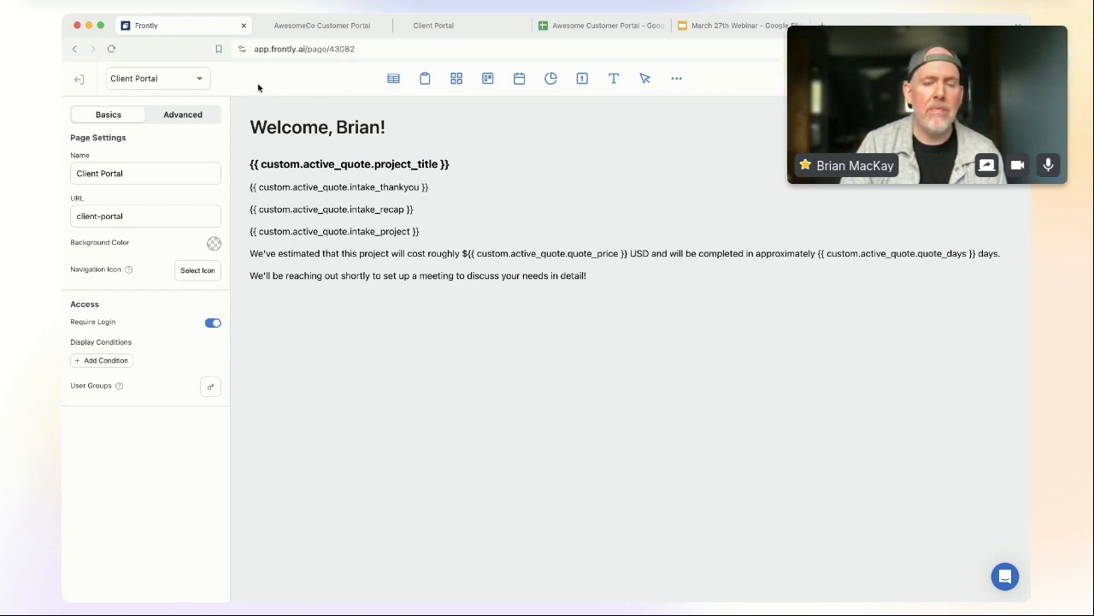
left_click(166, 81)
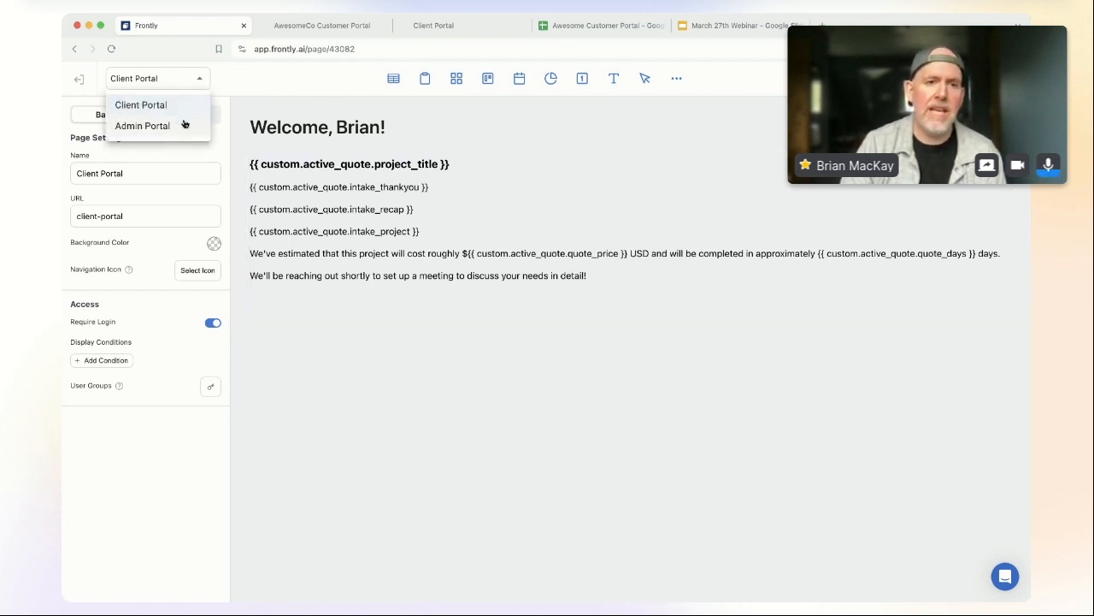
left_click(290, 82)
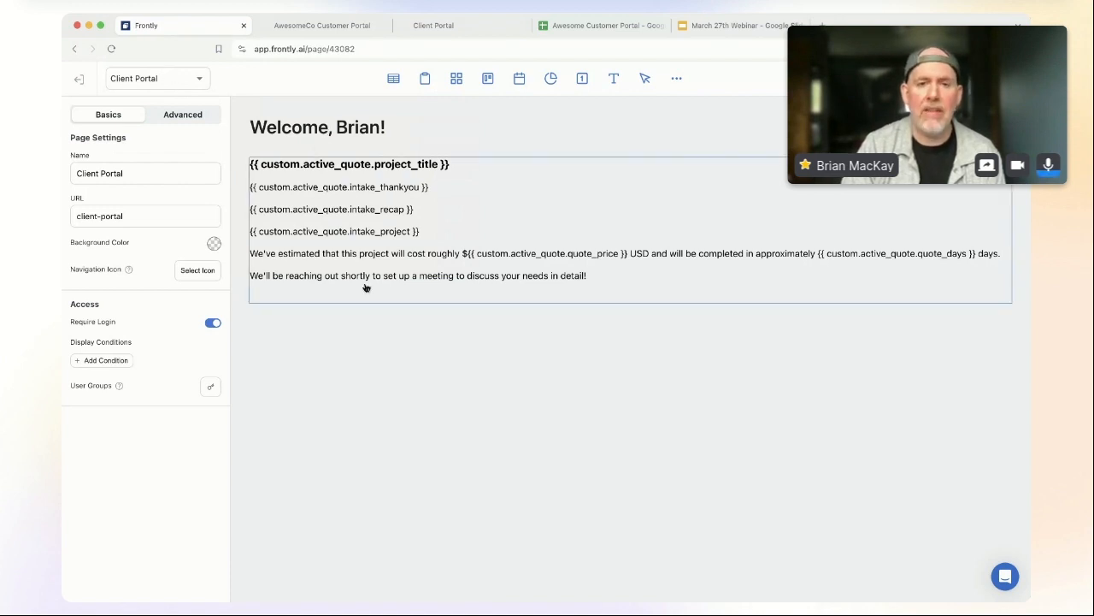
left_click(186, 86)
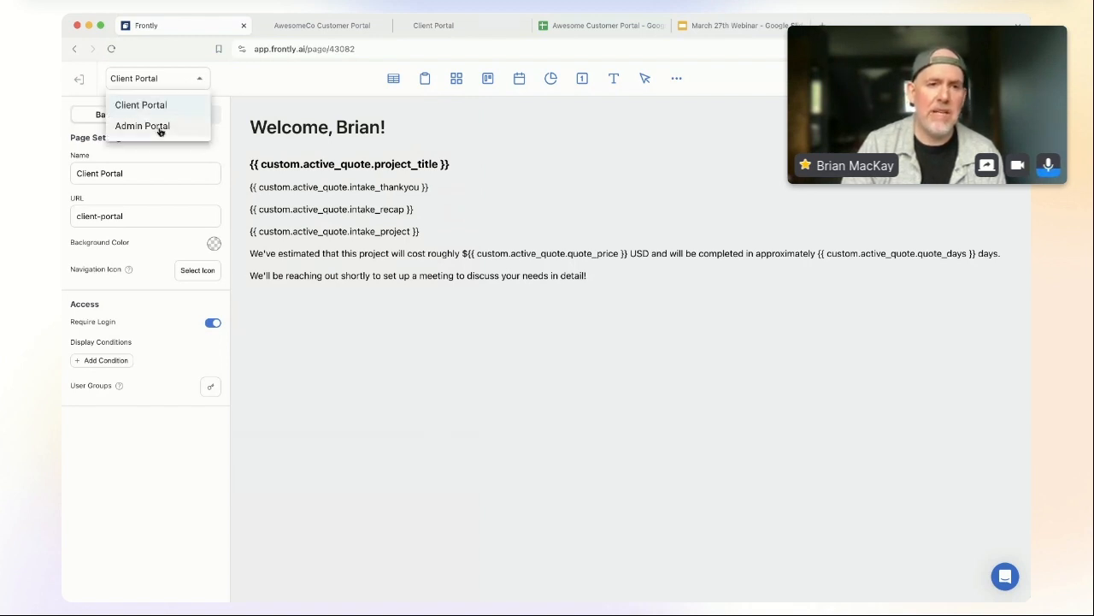
left_click(142, 126)
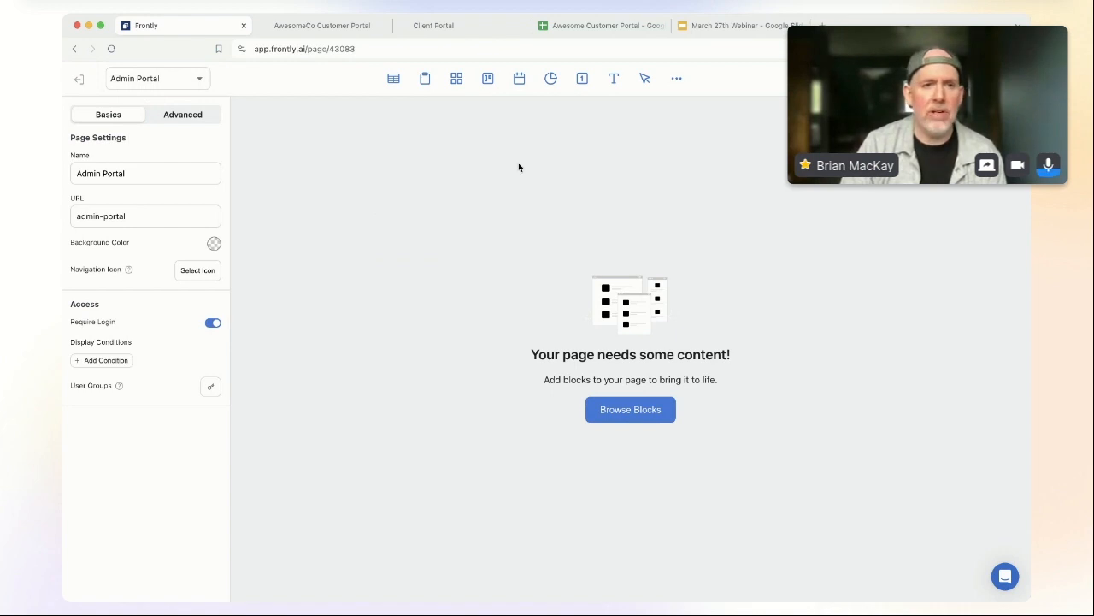
Step: Add a 'Welcome, {{user.first_name}}!' text block styled as Heading 3 Xl
left_click(614, 77)
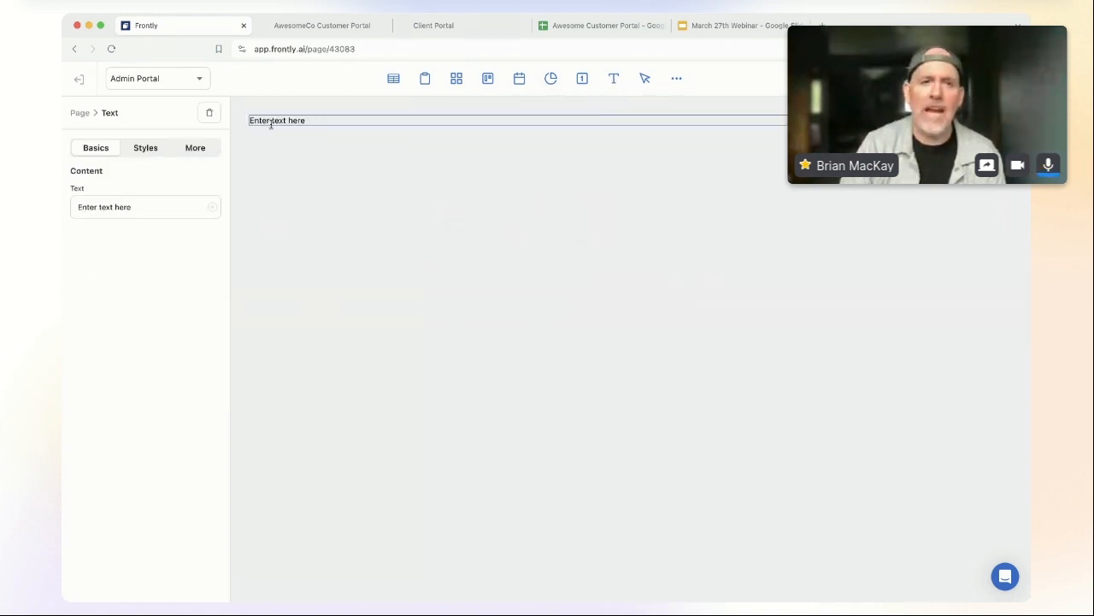
triple_click(306, 120)
type("Welc")
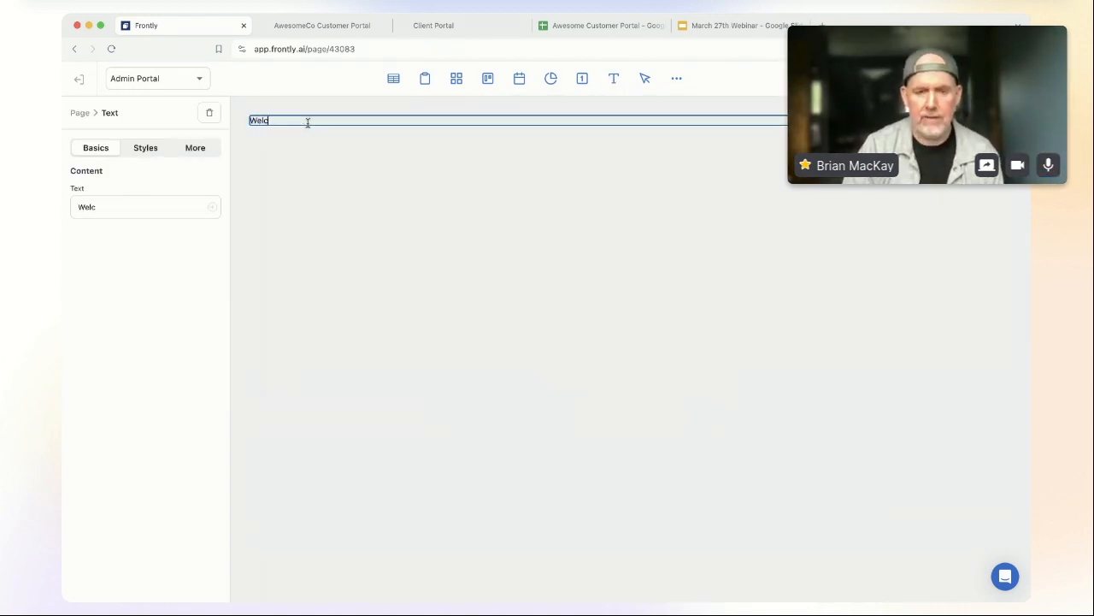
type("ome, {{")
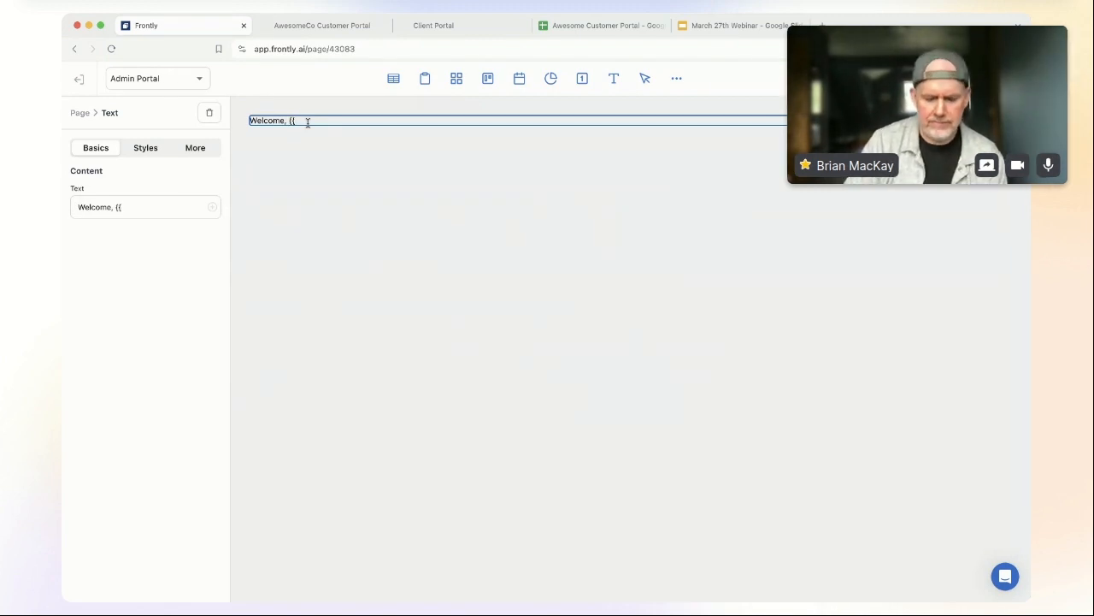
type("user.first_name")
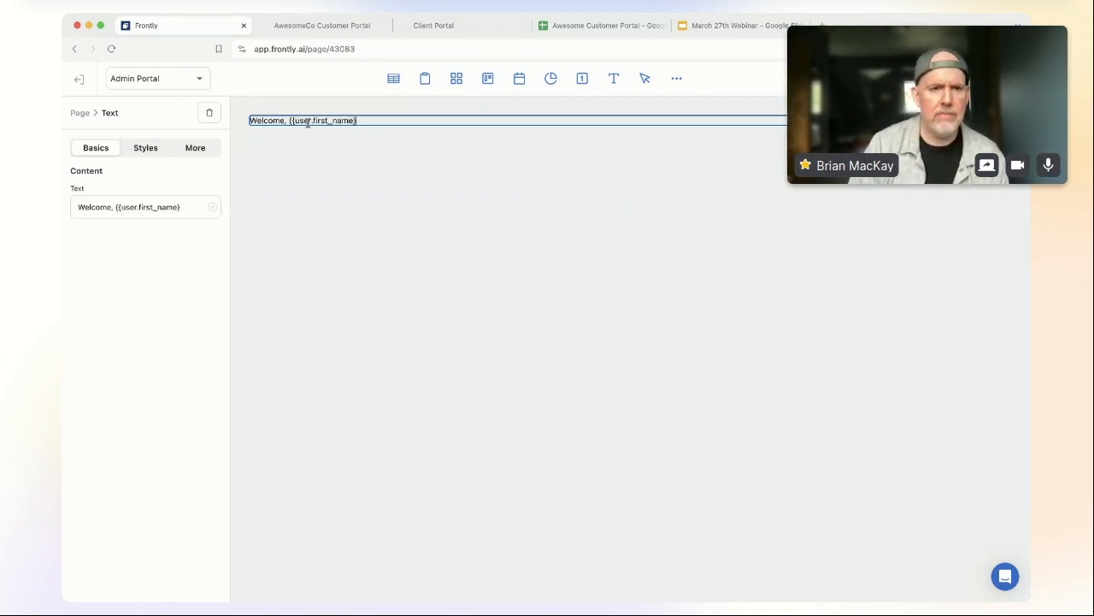
type("}}!")
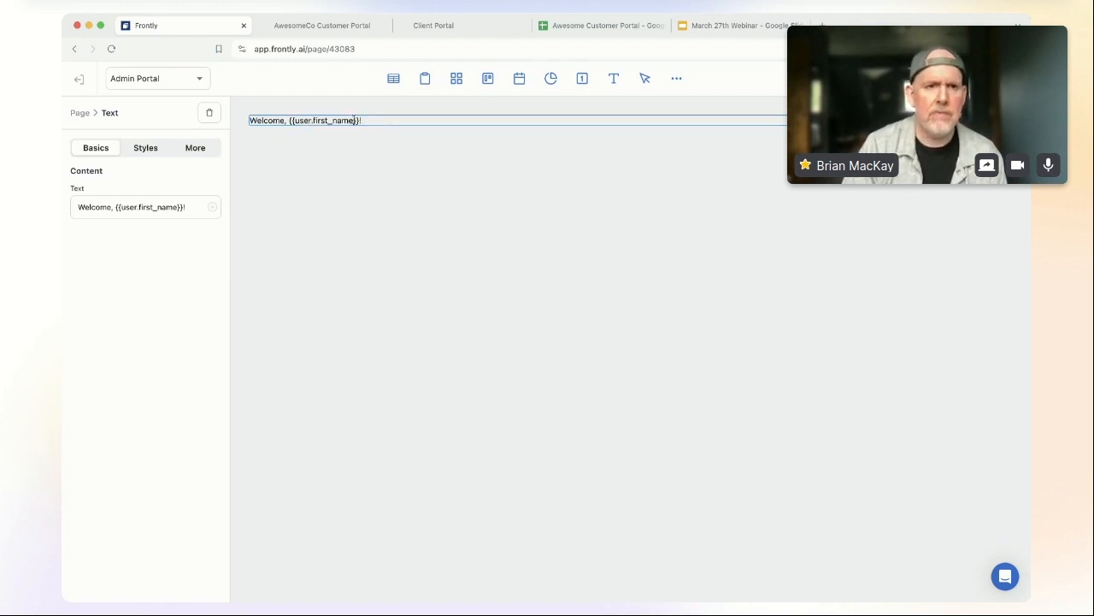
left_click(146, 149)
left_click(161, 197)
left_click(169, 242)
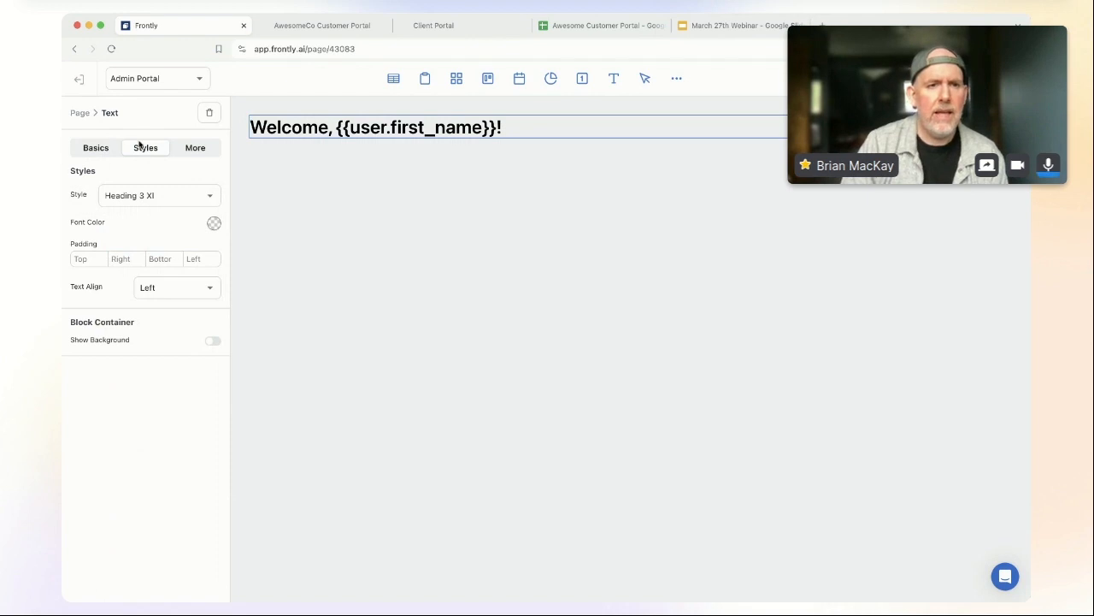
Step: Add a Kanban block using the Quotes sheet, with columns grouped by Quote Status
left_click(676, 79)
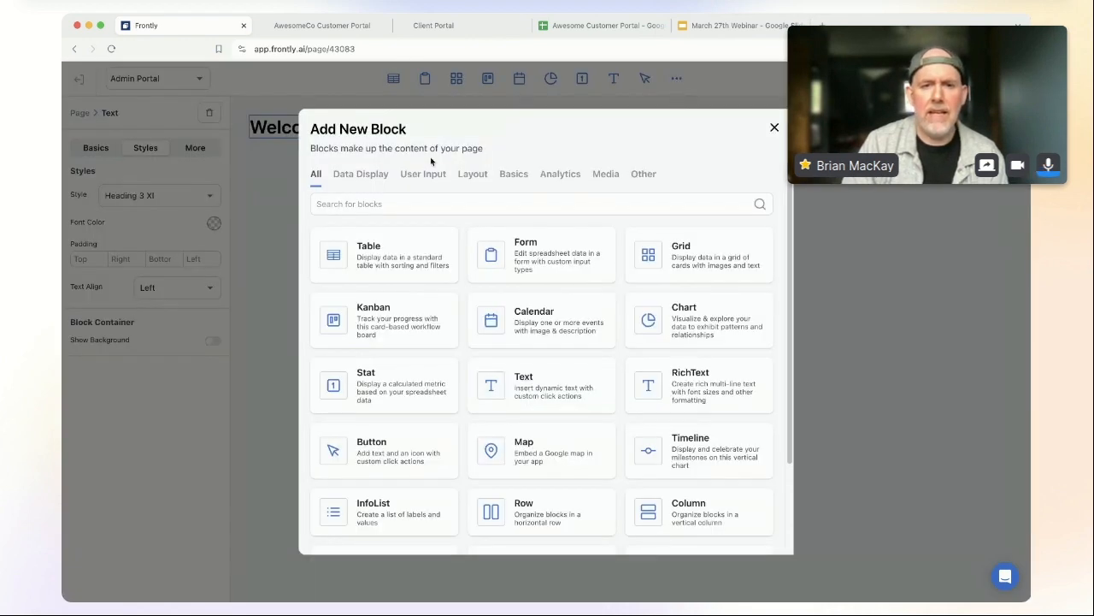
left_click(400, 311)
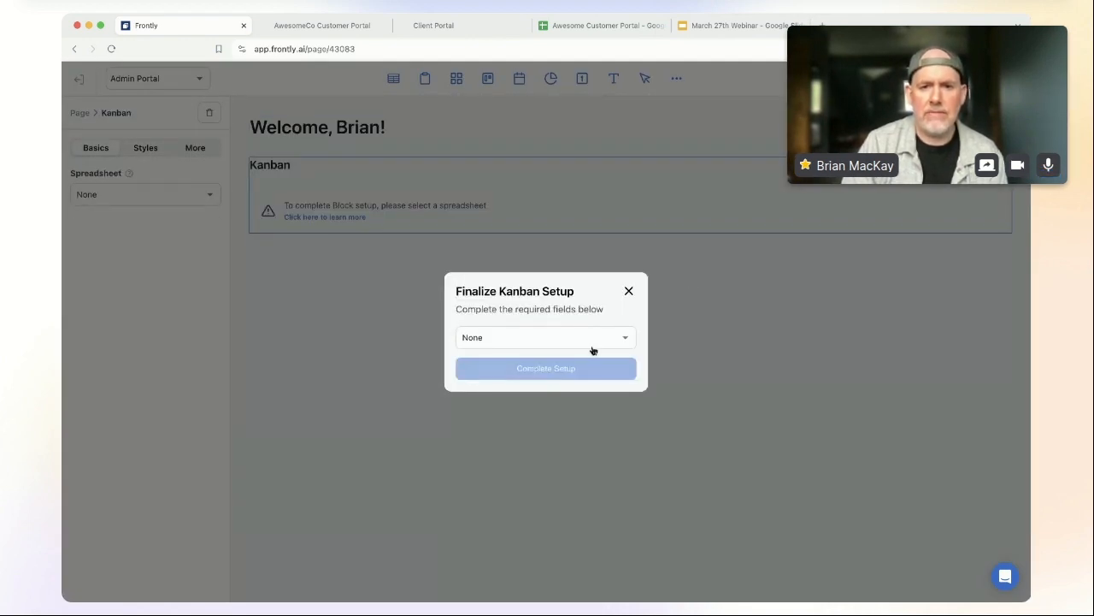
left_click(557, 341)
left_click(525, 389)
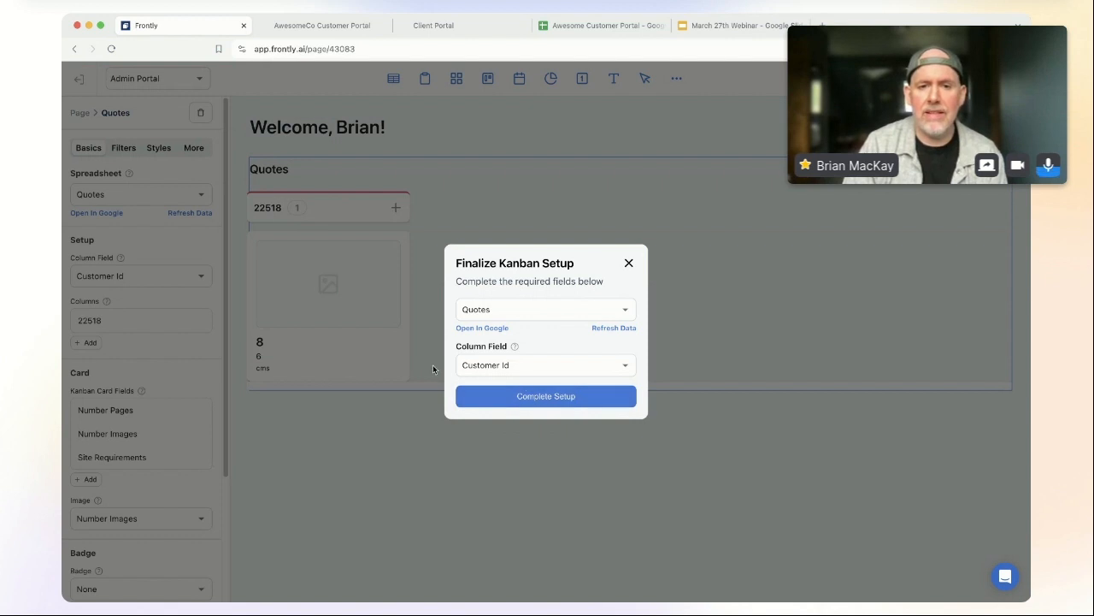
left_click(532, 364)
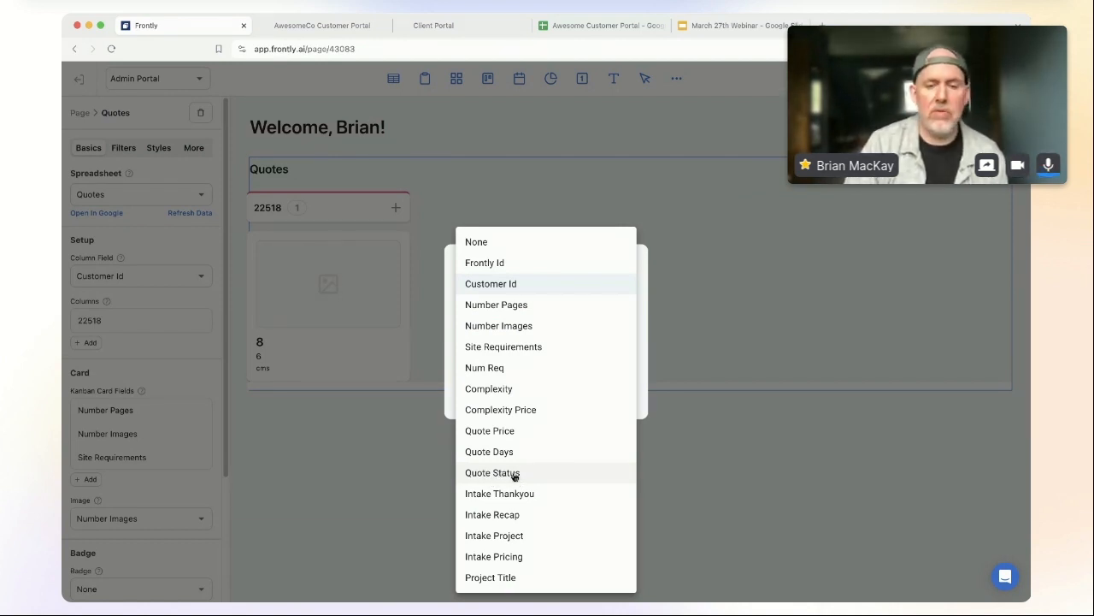
left_click(513, 475)
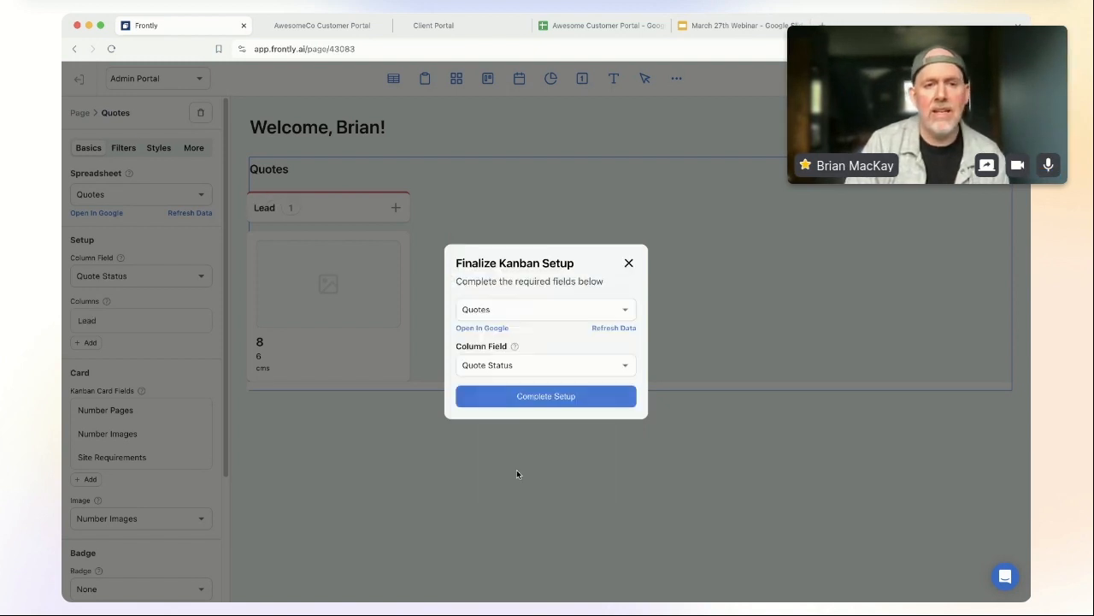
left_click(490, 405)
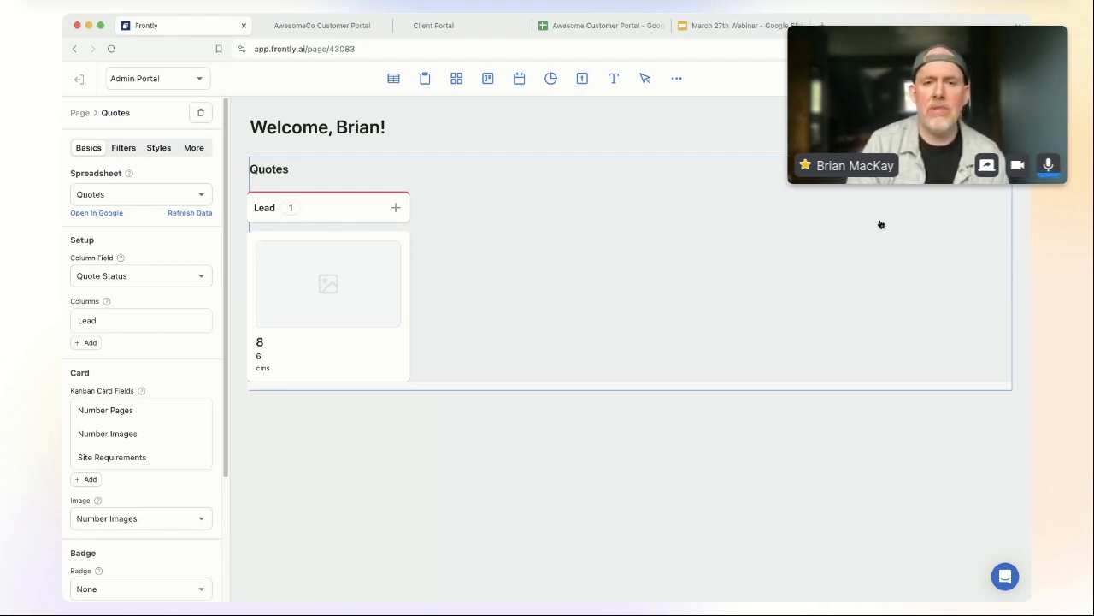
Step: Add three more columns and set the first to Negotiating with a purple accent
left_click(87, 343)
left_click(91, 367)
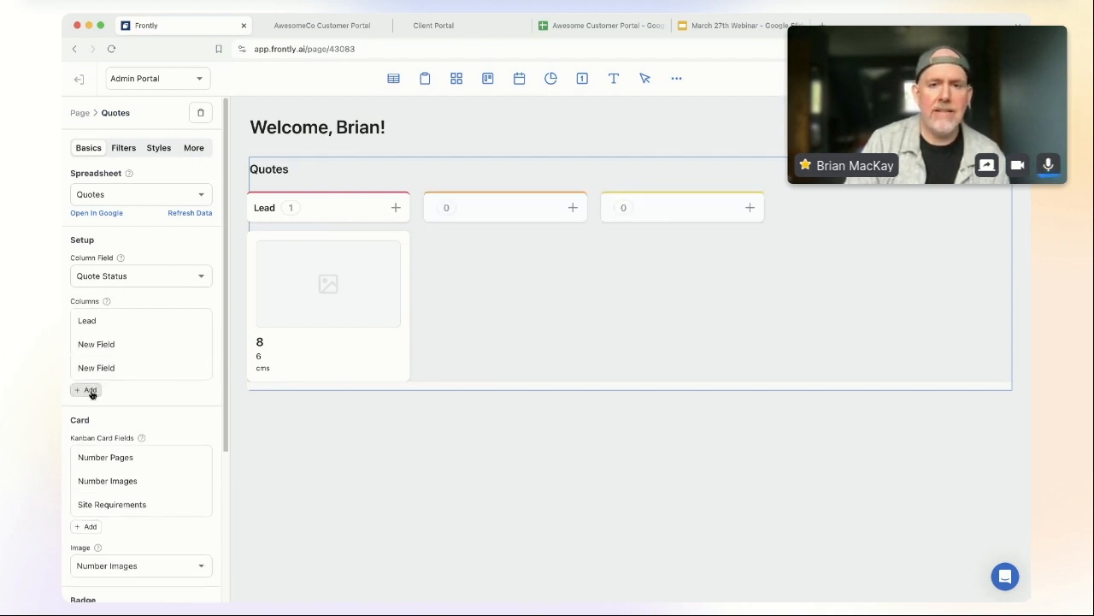
left_click(90, 390)
left_click(88, 347)
left_click(107, 407)
type("Negotiating")
left_click(123, 451)
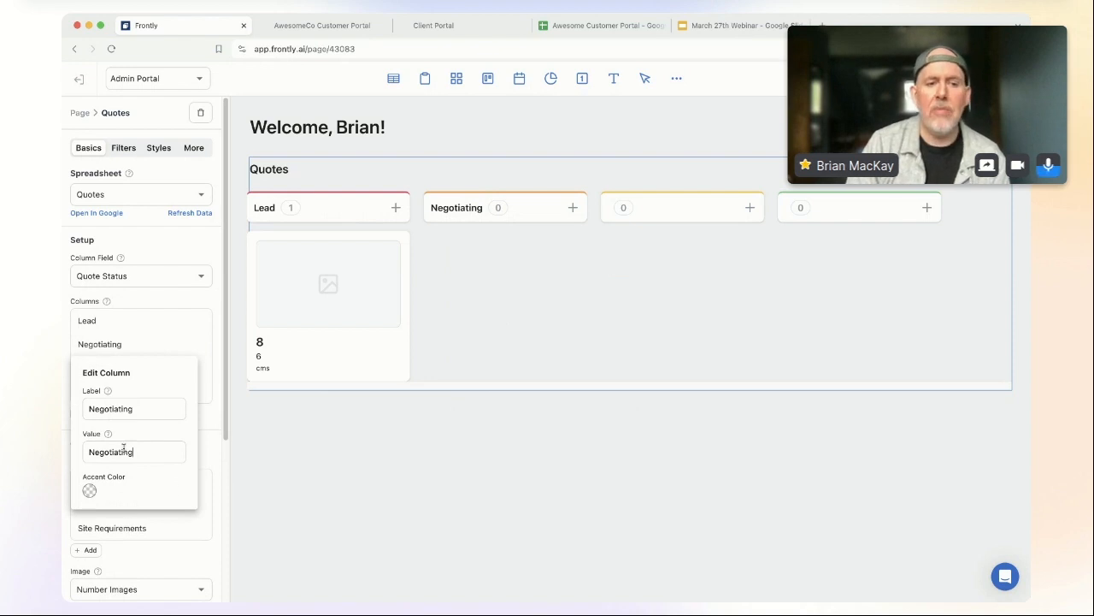
left_click(89, 490)
left_click(186, 469)
left_click(182, 463)
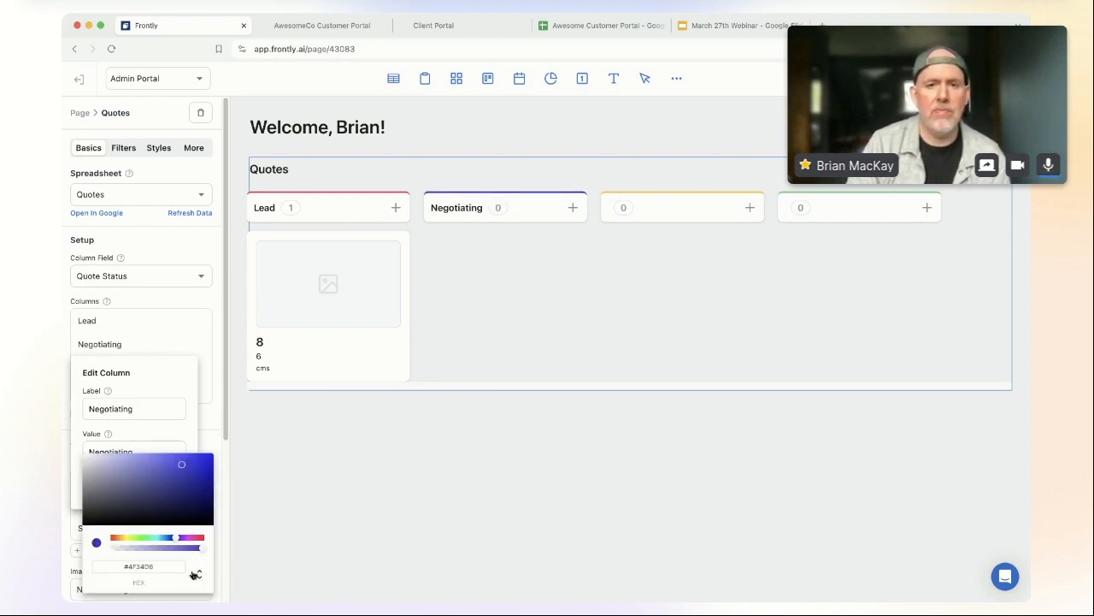
left_click(172, 365)
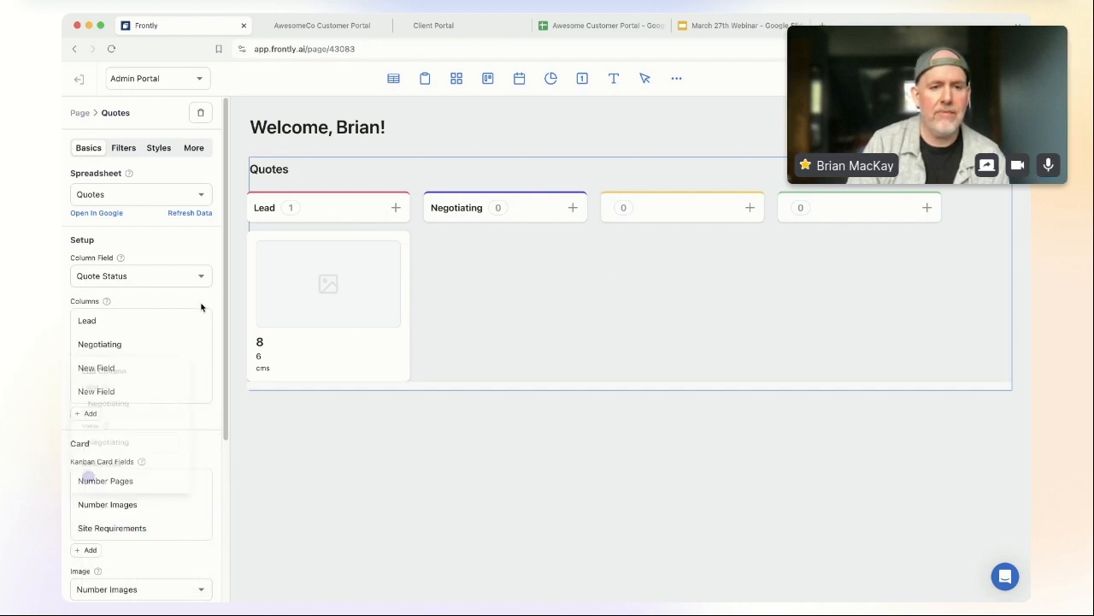
Step: Label the remaining two new columns Won and Lost
left_click(95, 373)
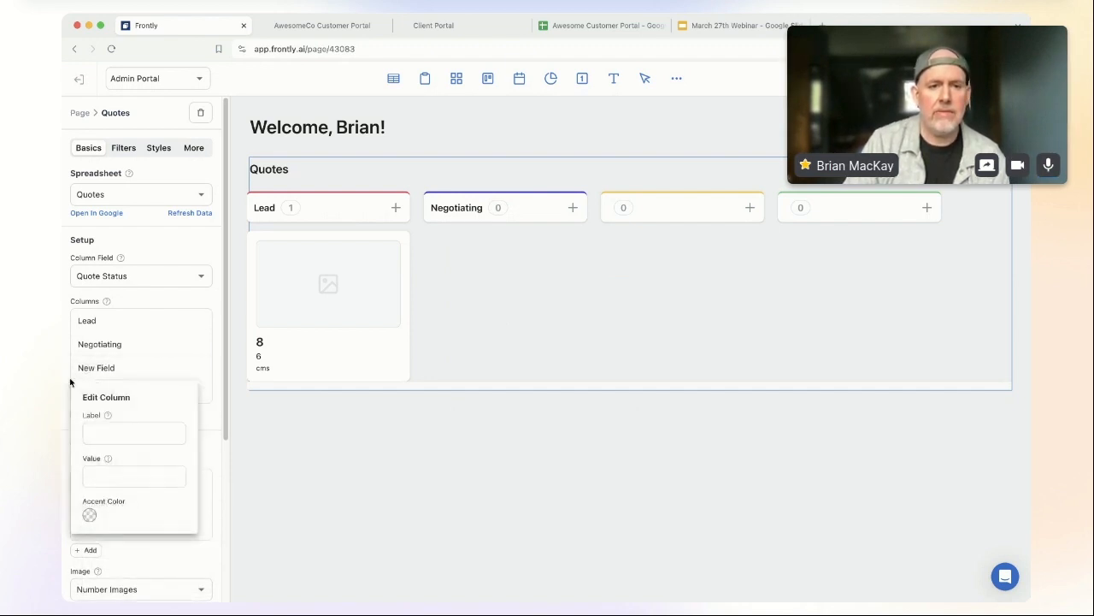
left_click(114, 432)
type("Won")
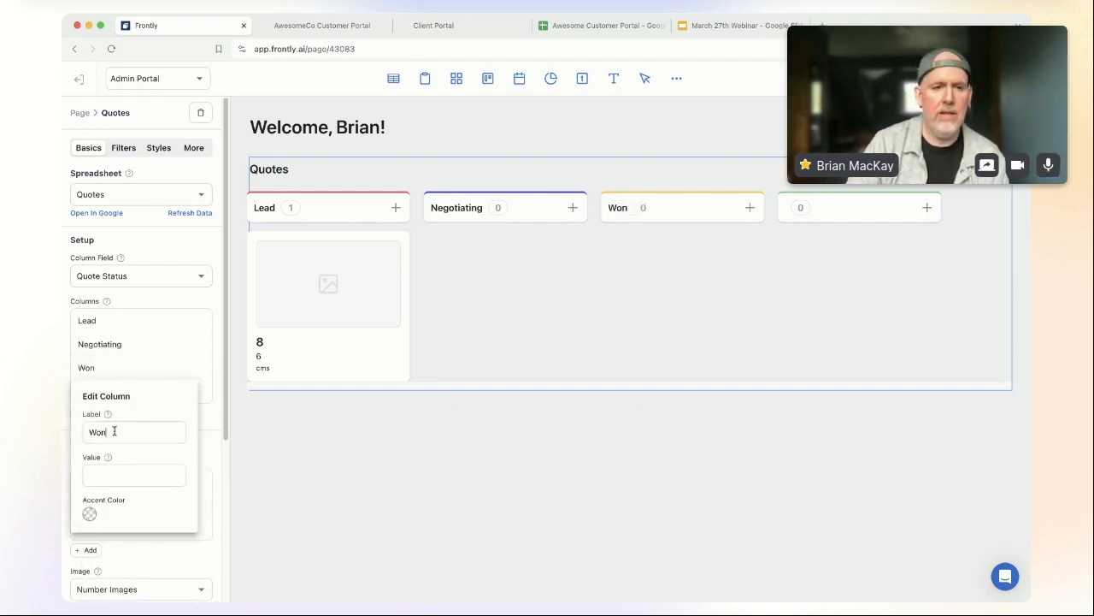
type("won")
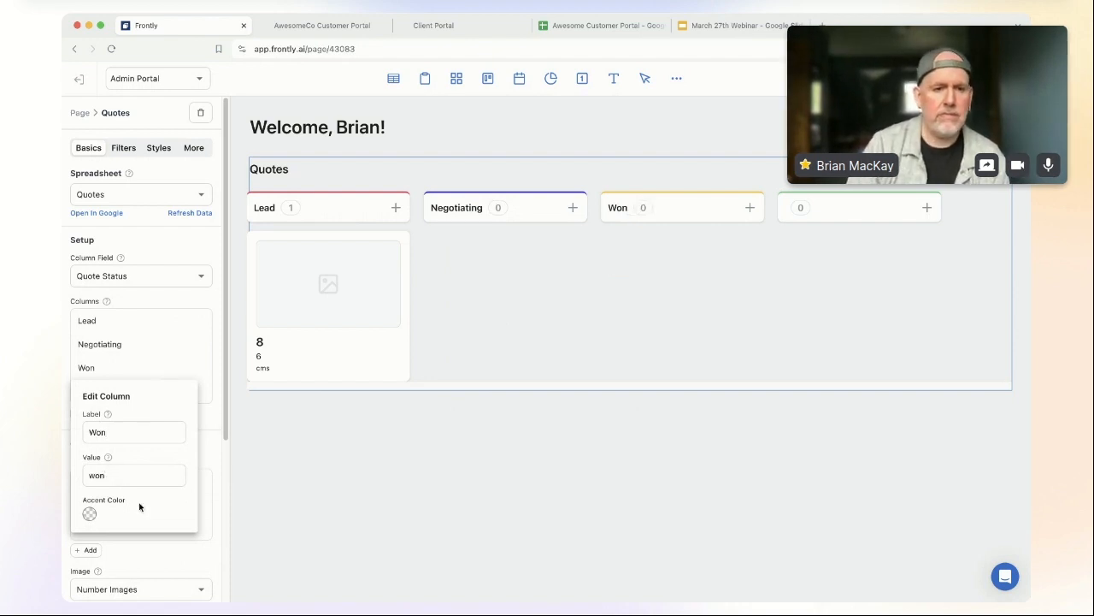
left_click(193, 365)
left_click(107, 391)
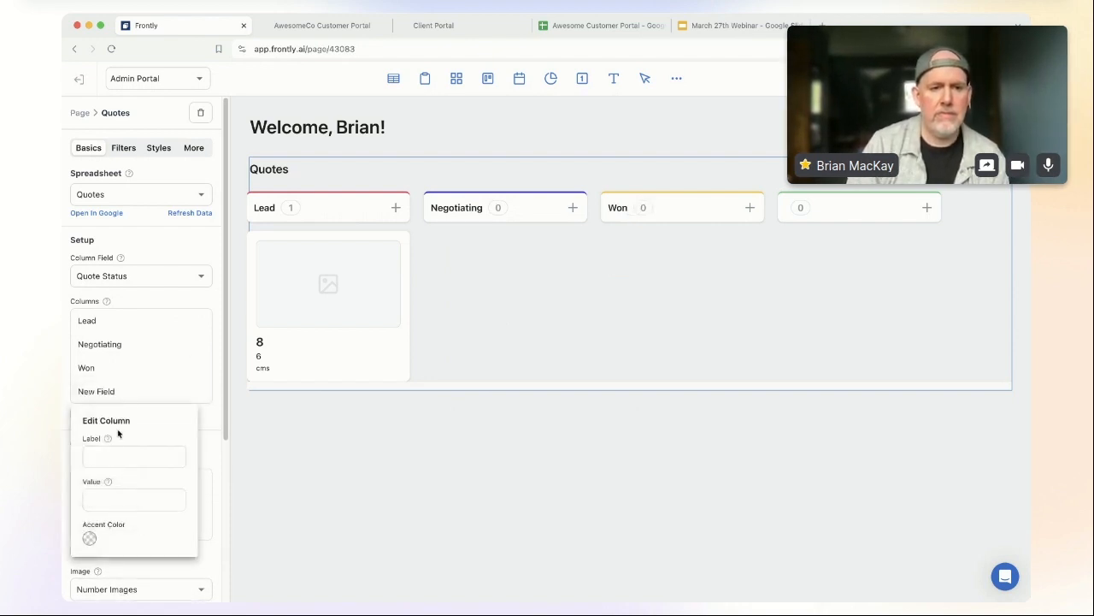
type("Lost")
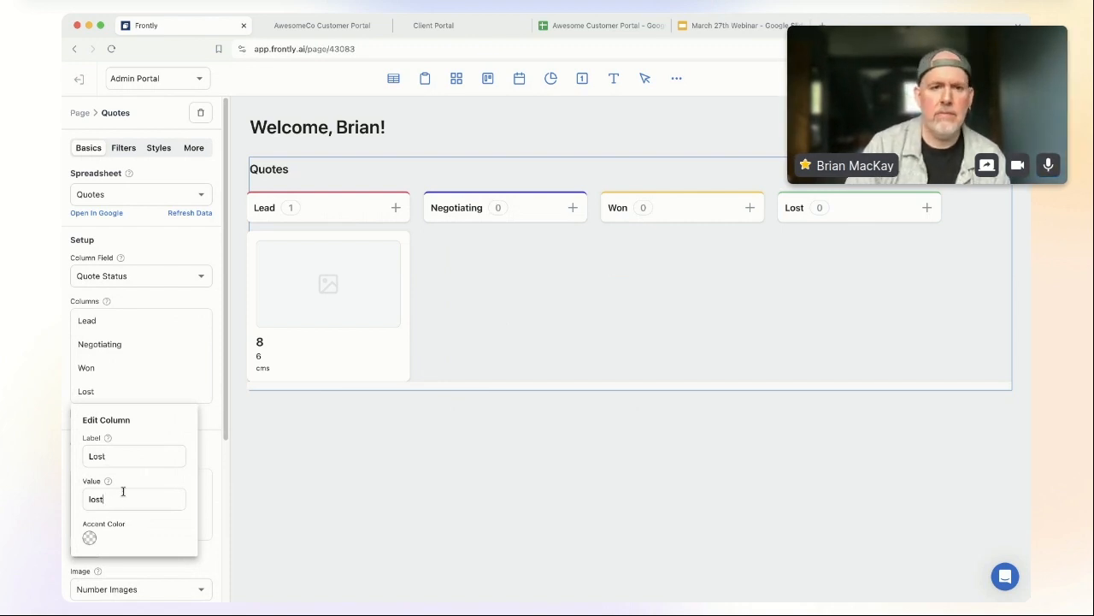
left_click(173, 378)
scroll(172, 379, "down", 2)
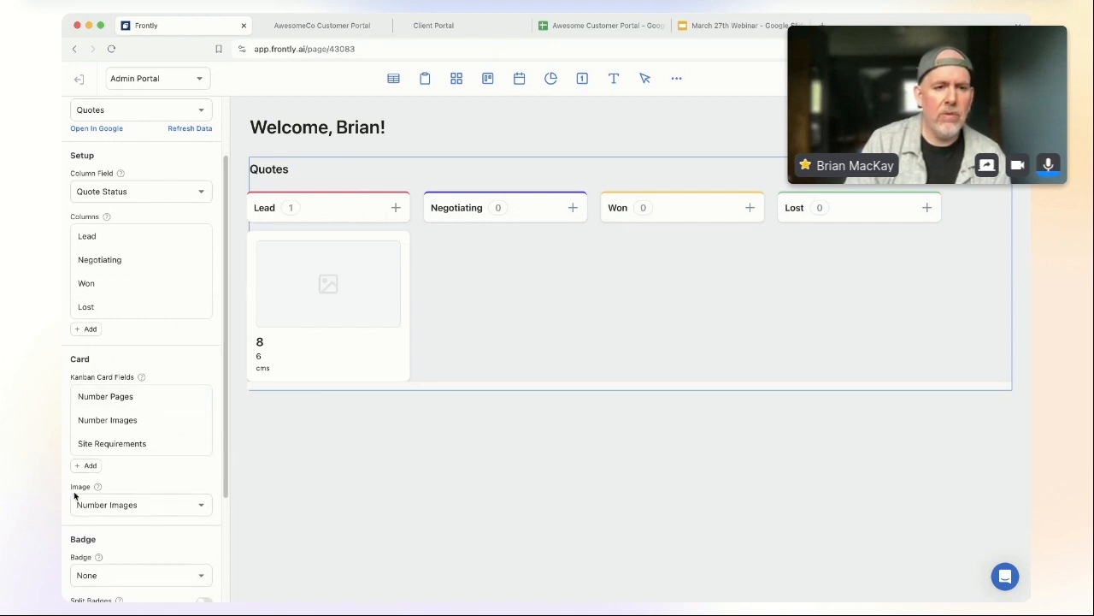
Step: Set the card image to None and remove the Number Pages, Number Images and Site Requirements fields
left_click(155, 507)
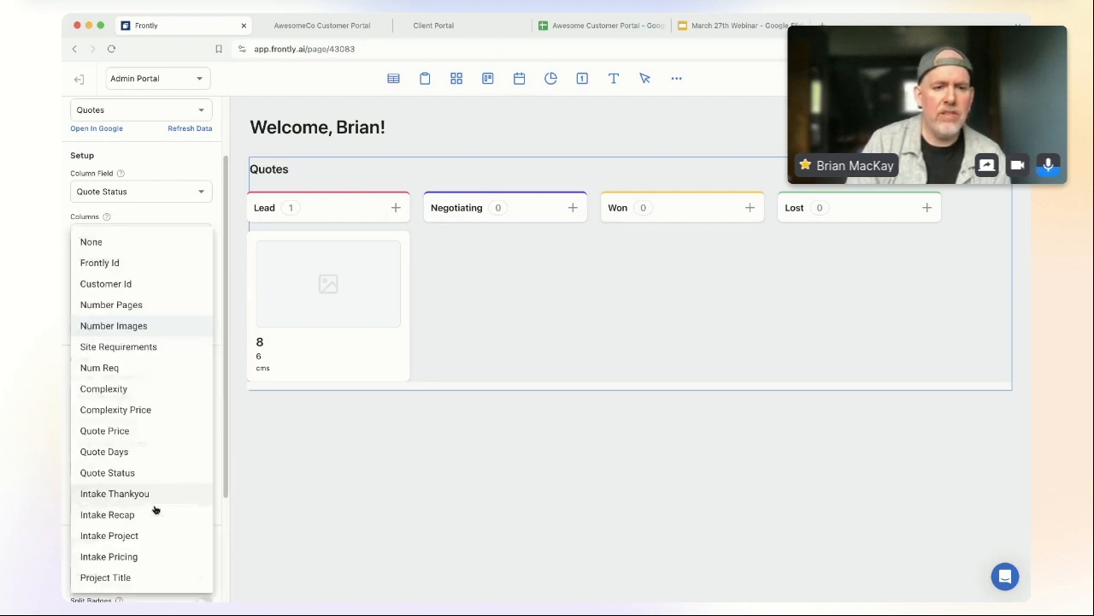
left_click(128, 243)
left_click(200, 398)
left_click(200, 397)
left_click(200, 397)
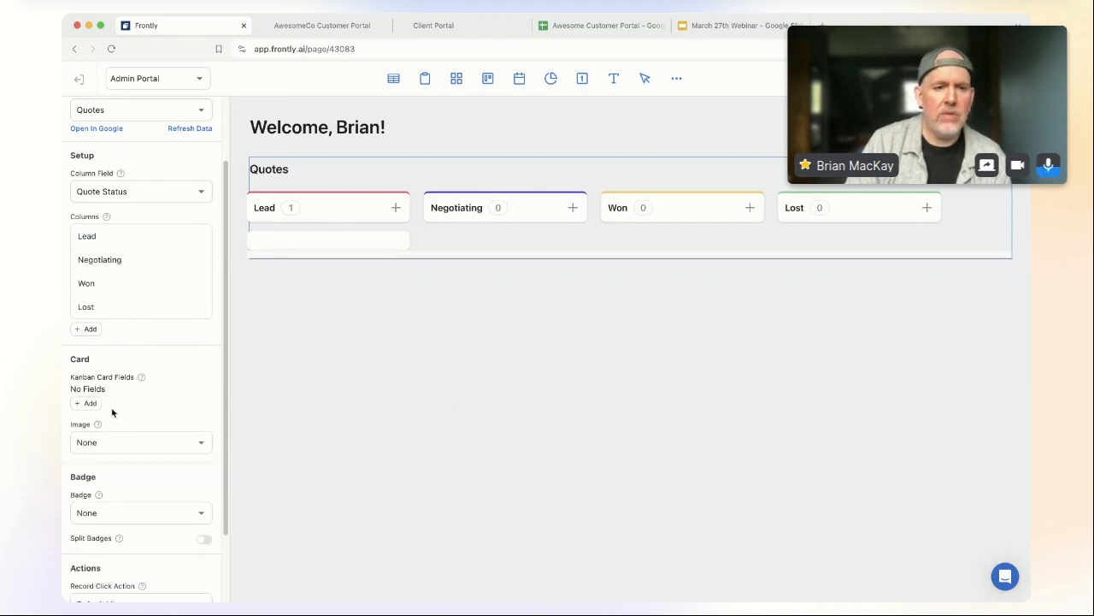
Step: Add a Project Title card field in Heading Md font style
left_click(89, 406)
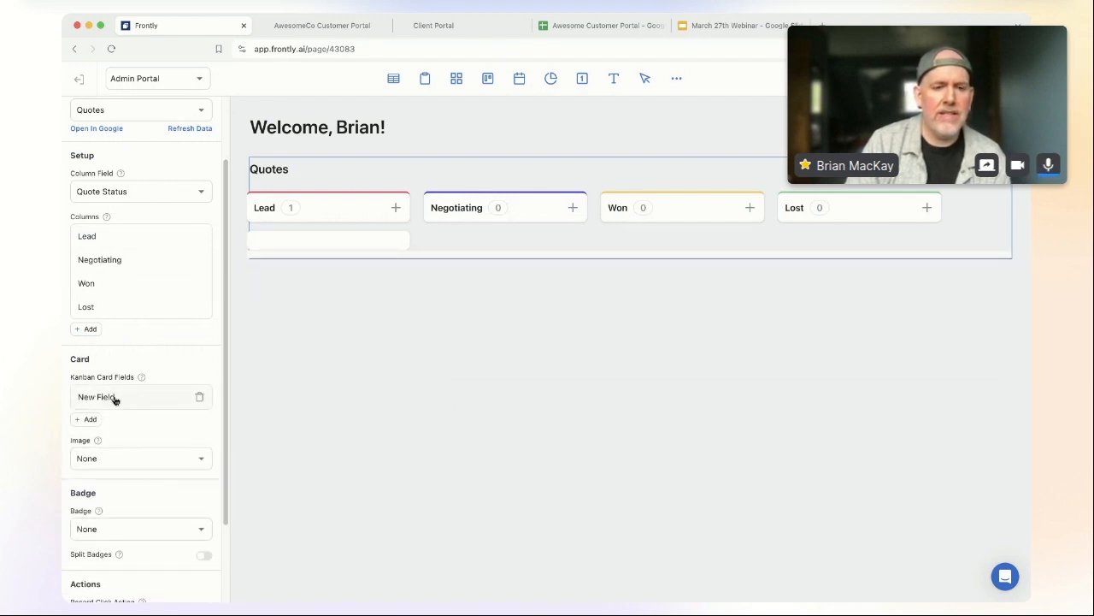
left_click(123, 398)
left_click(150, 448)
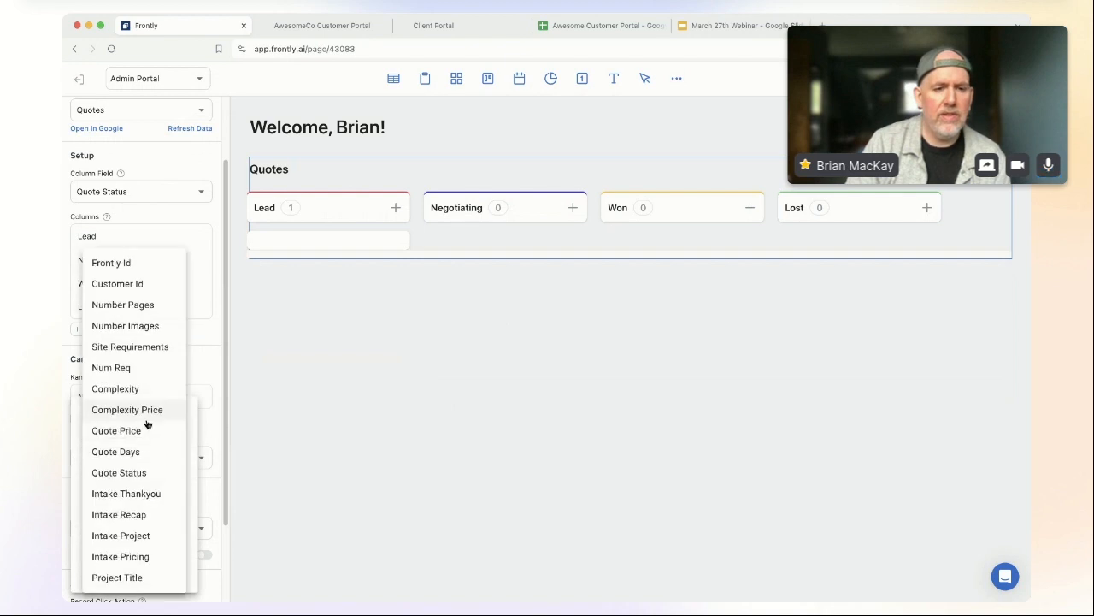
left_click(141, 579)
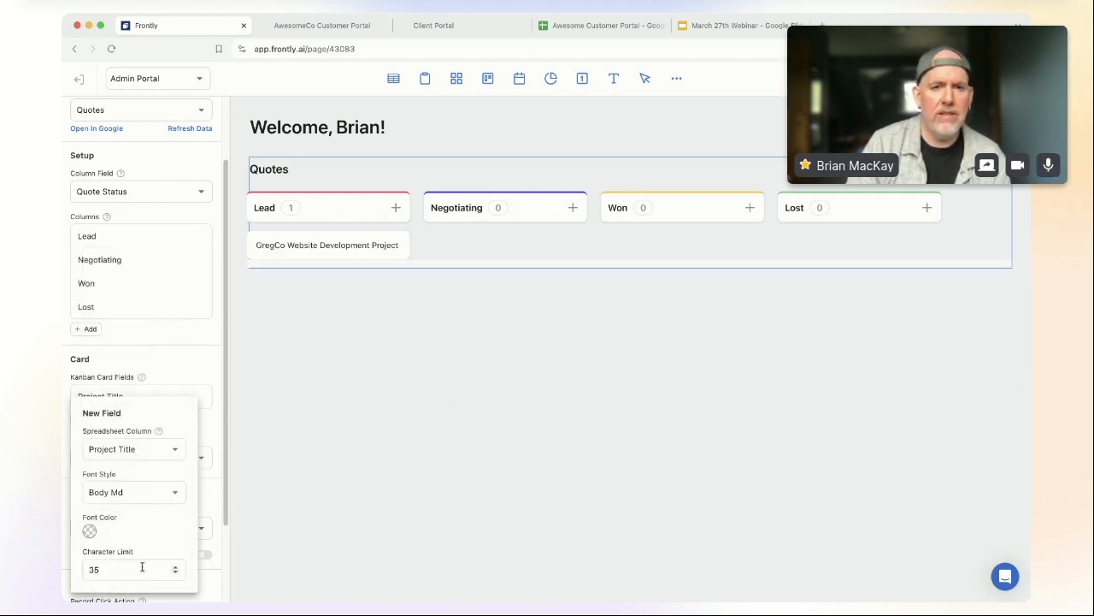
left_click(141, 497)
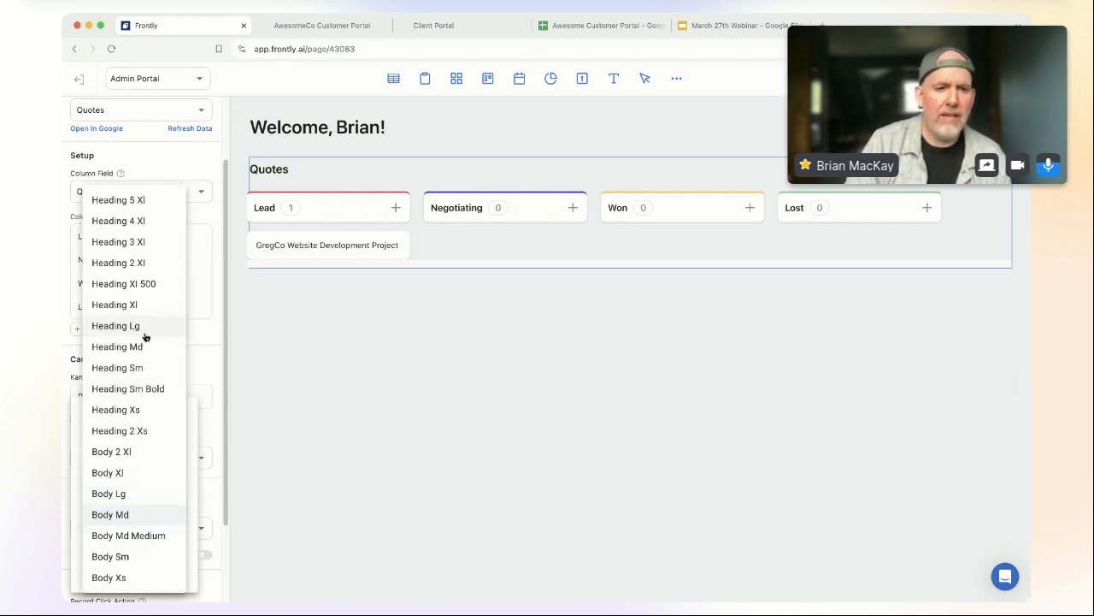
left_click(140, 347)
left_click(154, 492)
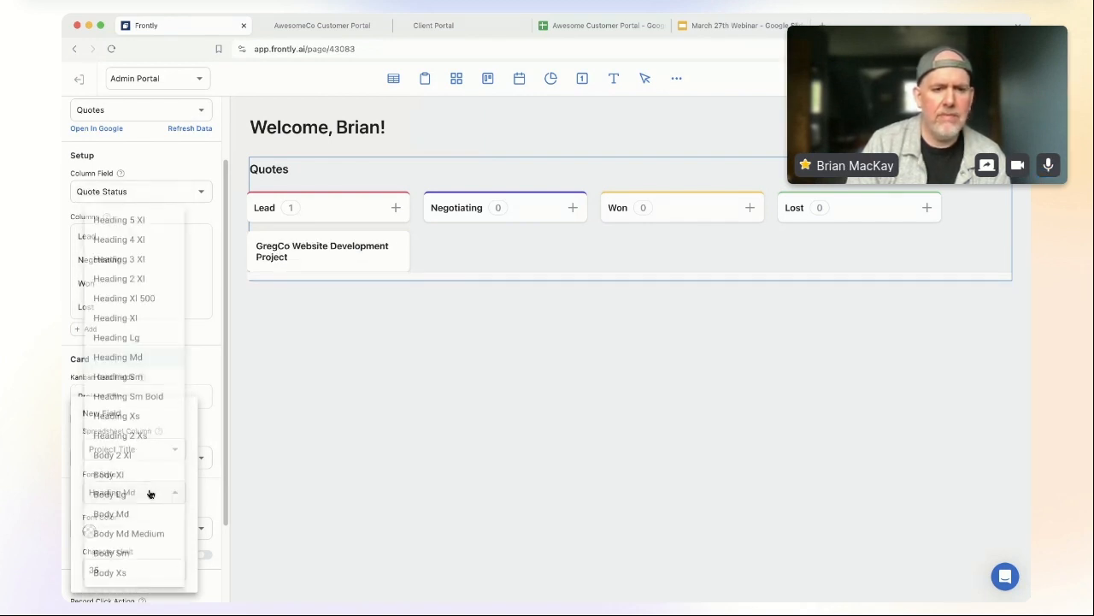
left_click(177, 492)
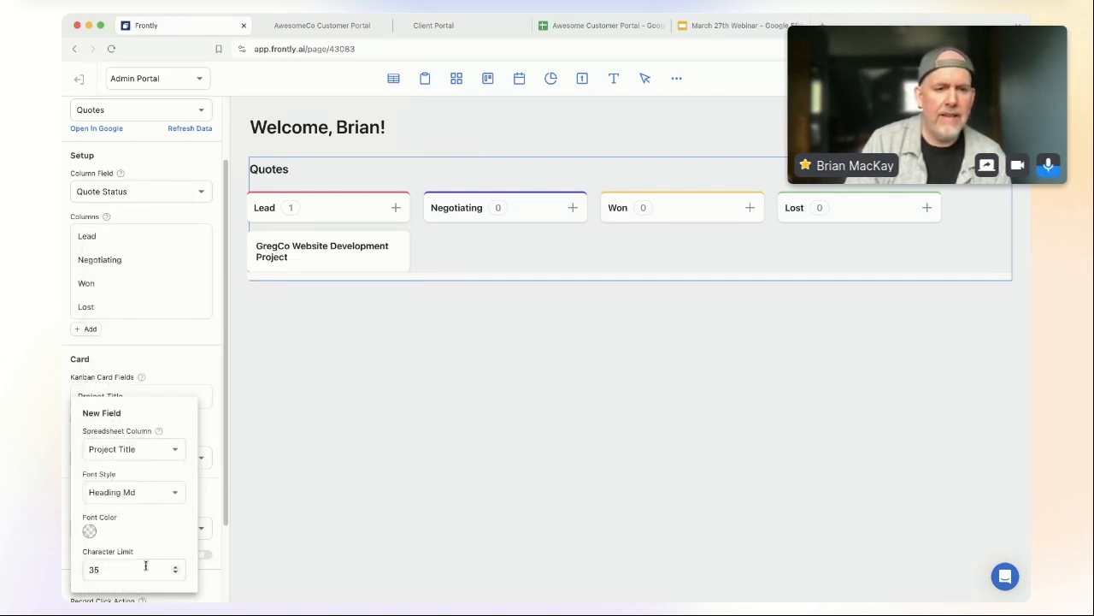
left_click(208, 508)
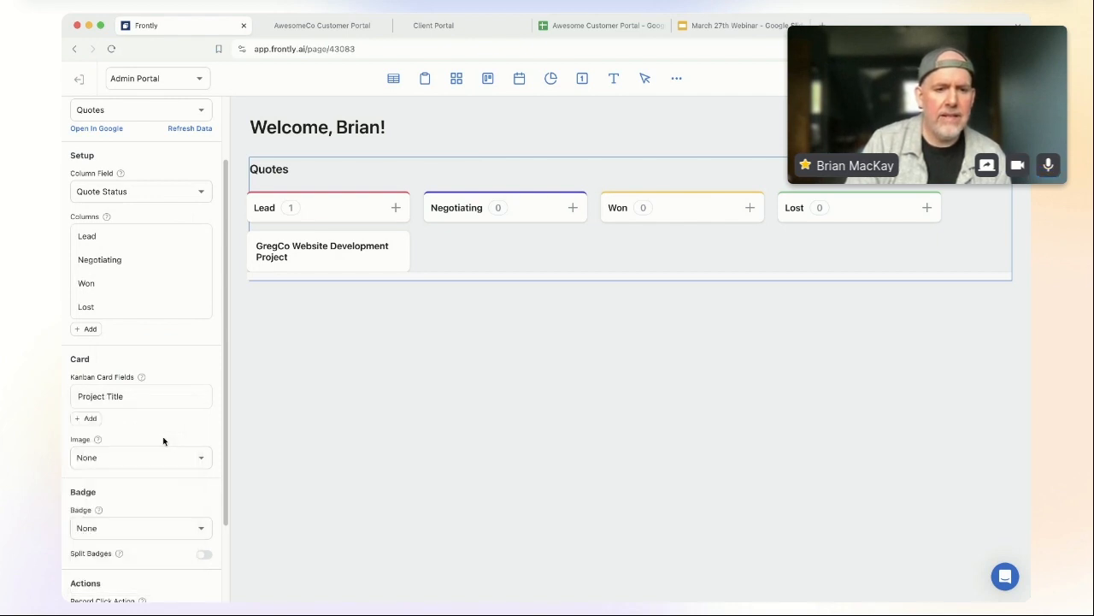
left_click(90, 418)
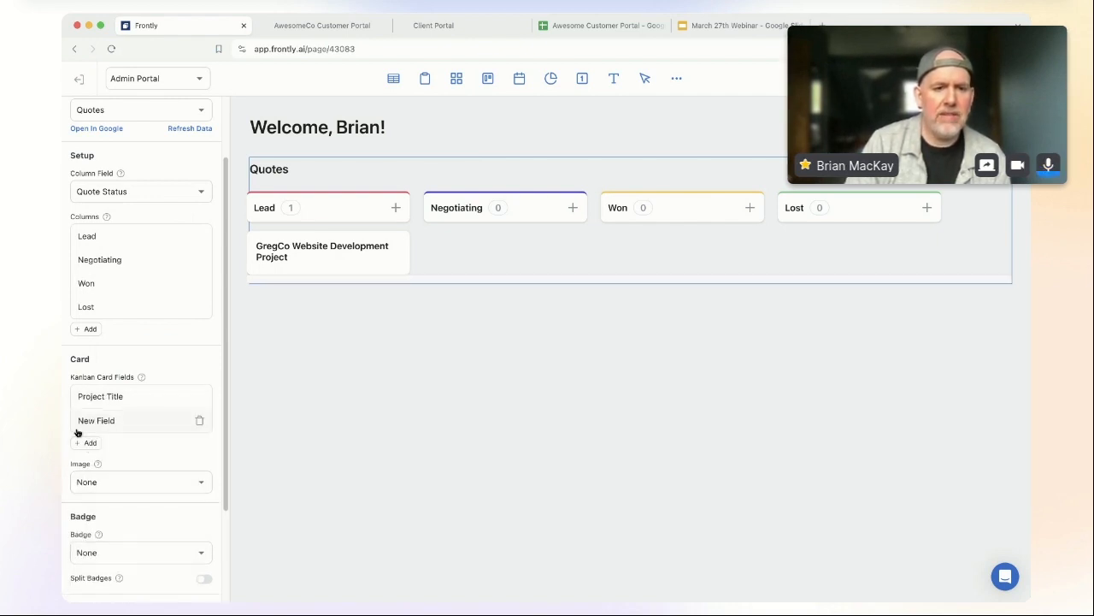
Step: Set the new card field to Intake Pricing with a 400-character limit
left_click(144, 425)
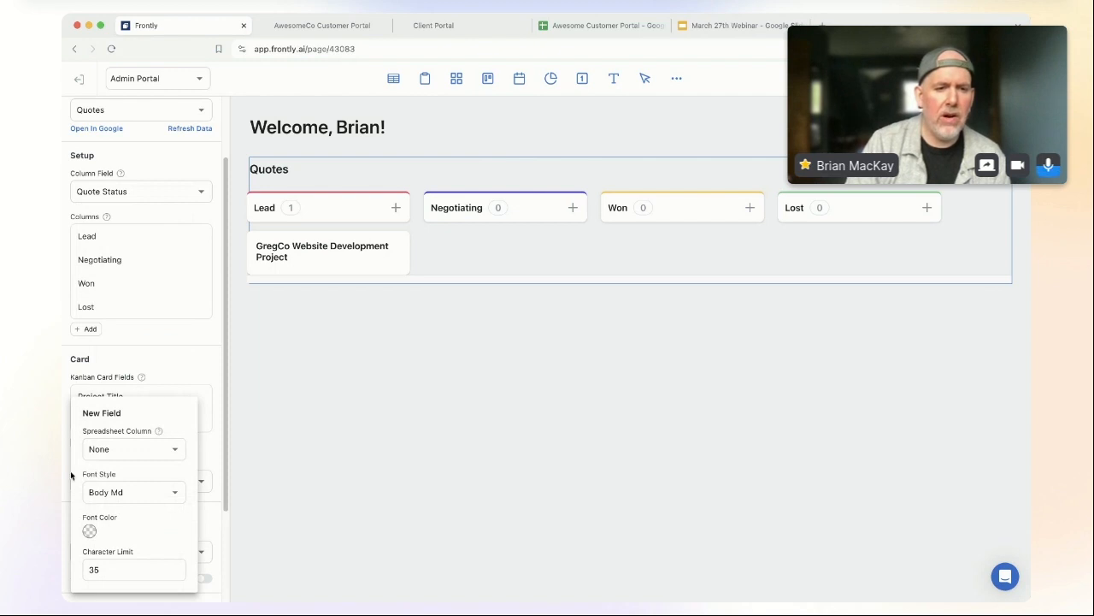
left_click(145, 450)
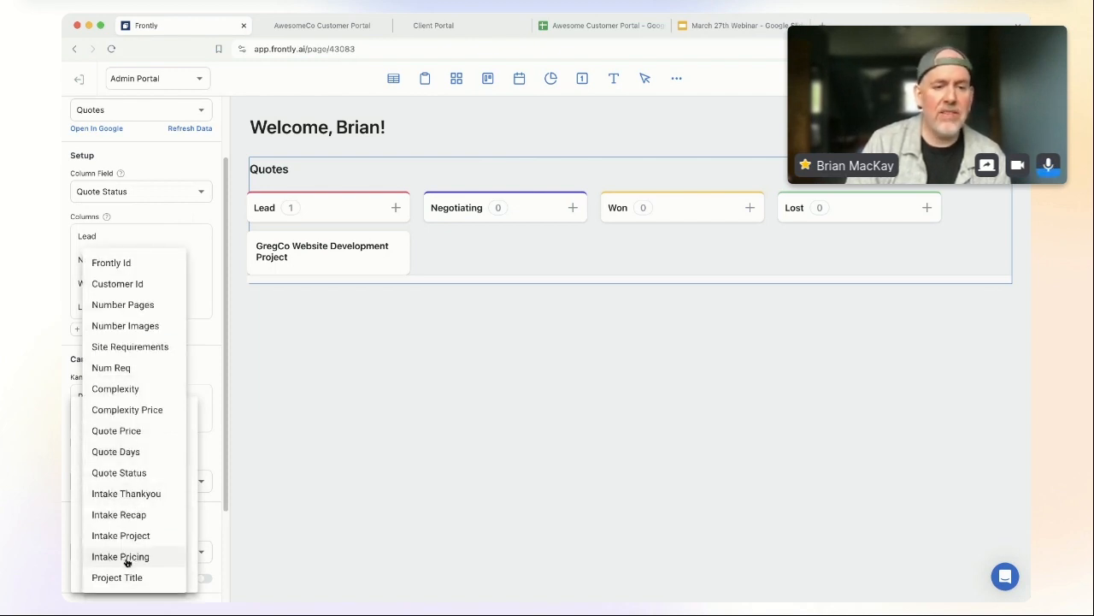
left_click(140, 560)
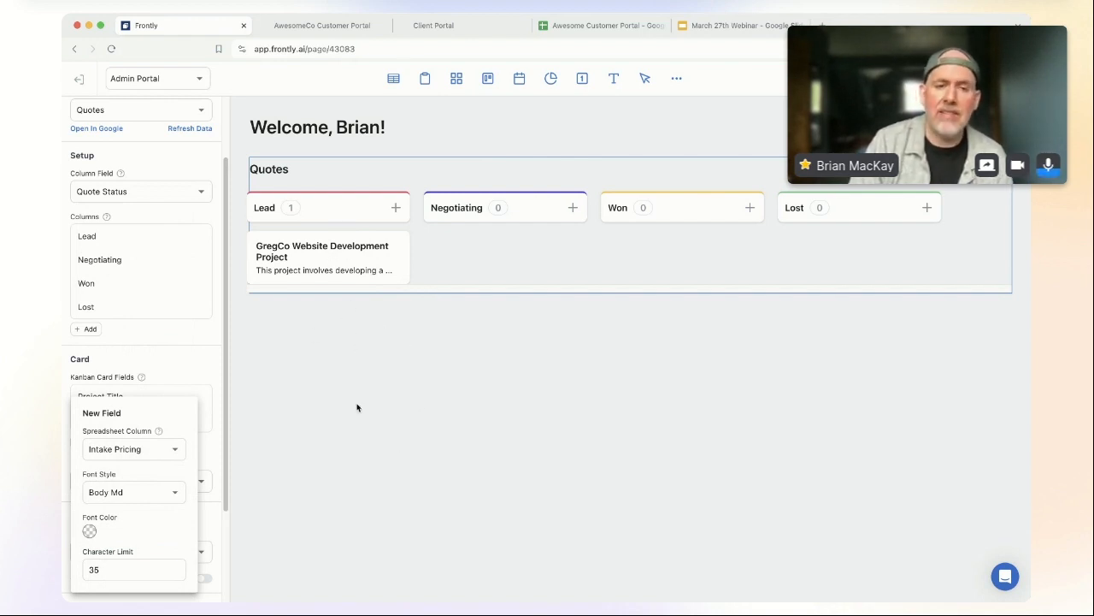
left_click_drag(120, 571, 84, 574)
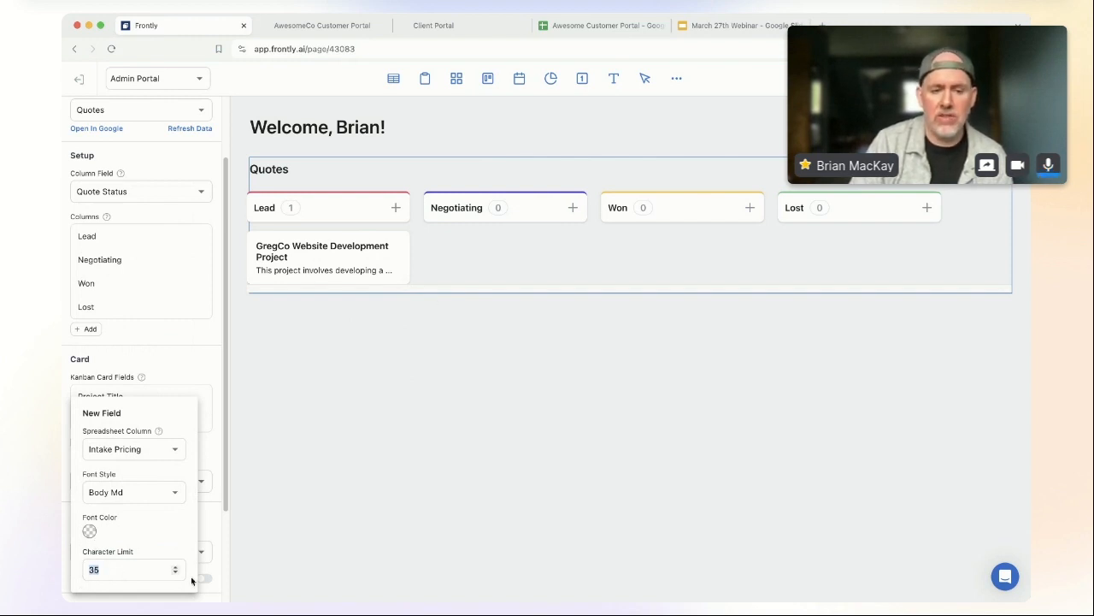
type("400")
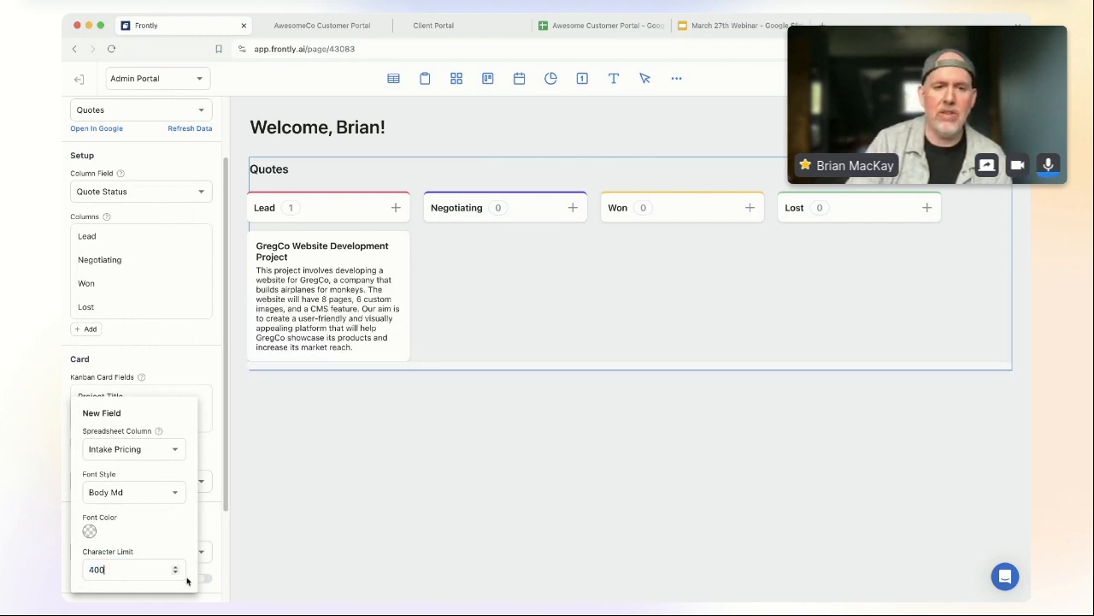
left_click(179, 527)
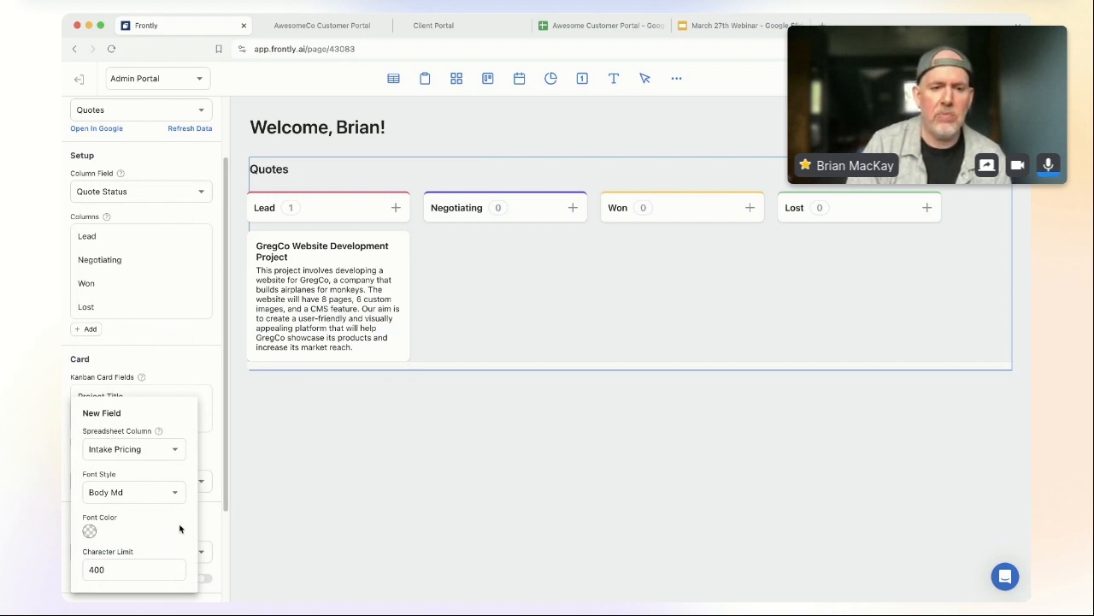
left_click(193, 367)
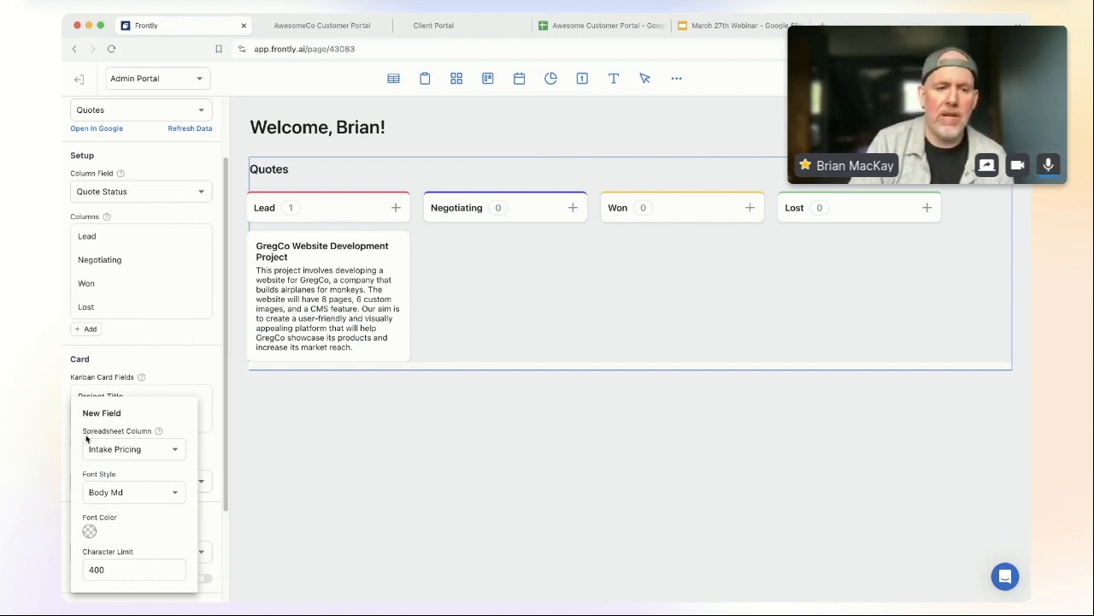
left_click(197, 361)
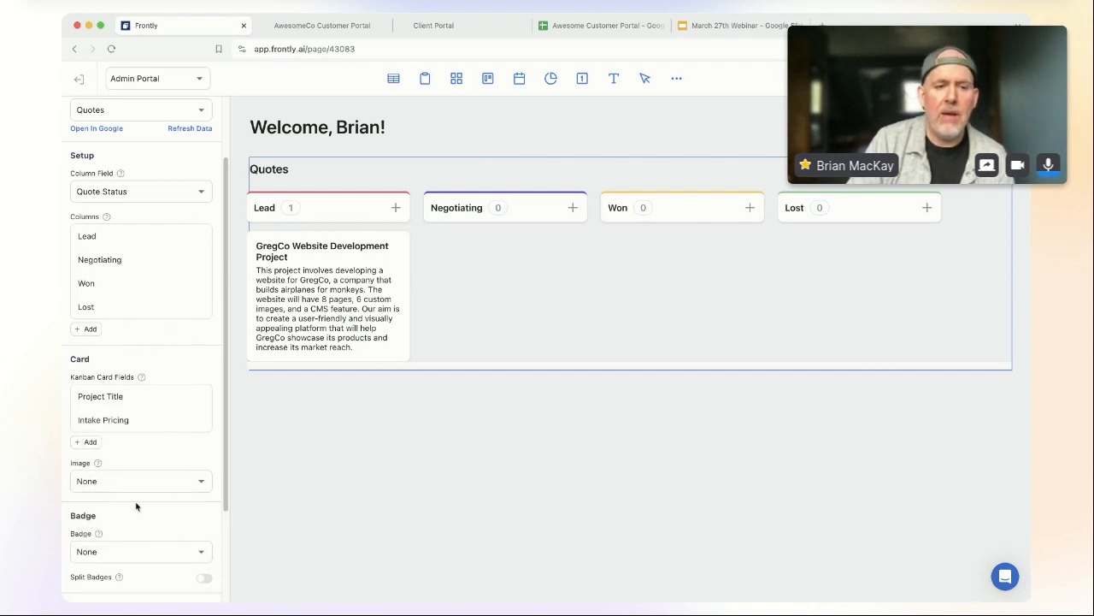
Step: Use Site Requirements as the card badge with Split Badges on, so 'cms' appears as its own badge
scroll(162, 535, "down", 2)
left_click(166, 475)
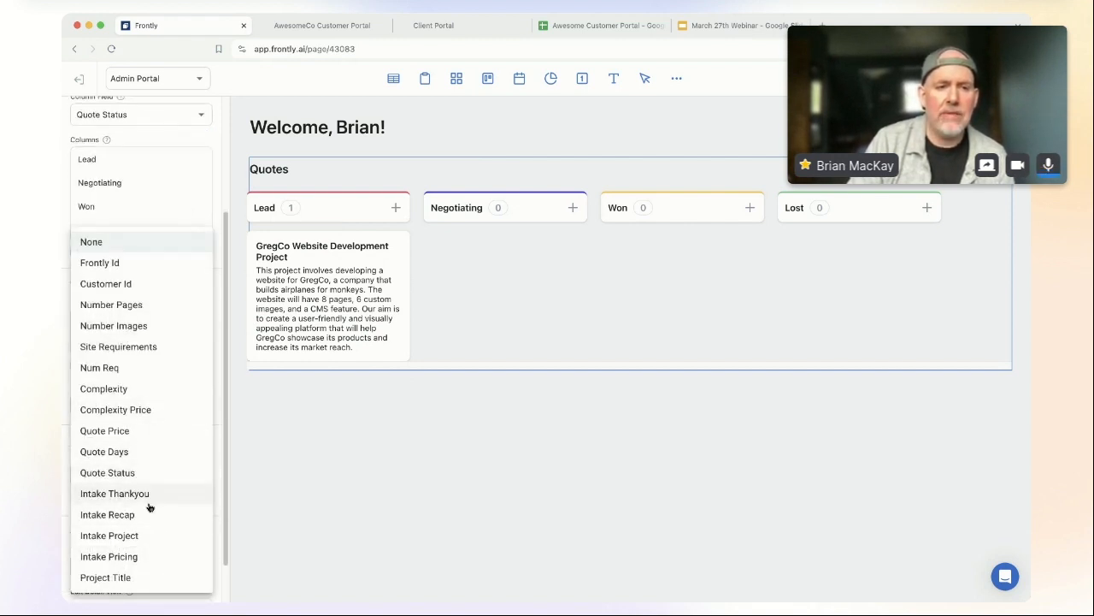
left_click(161, 347)
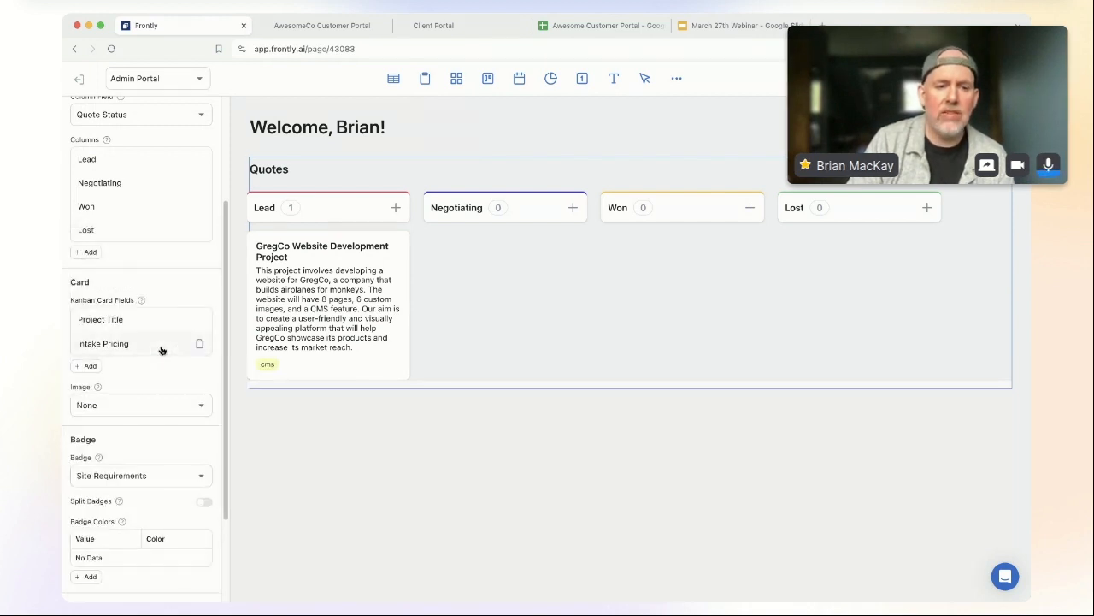
left_click(203, 501)
scroll(117, 531, "down", 1)
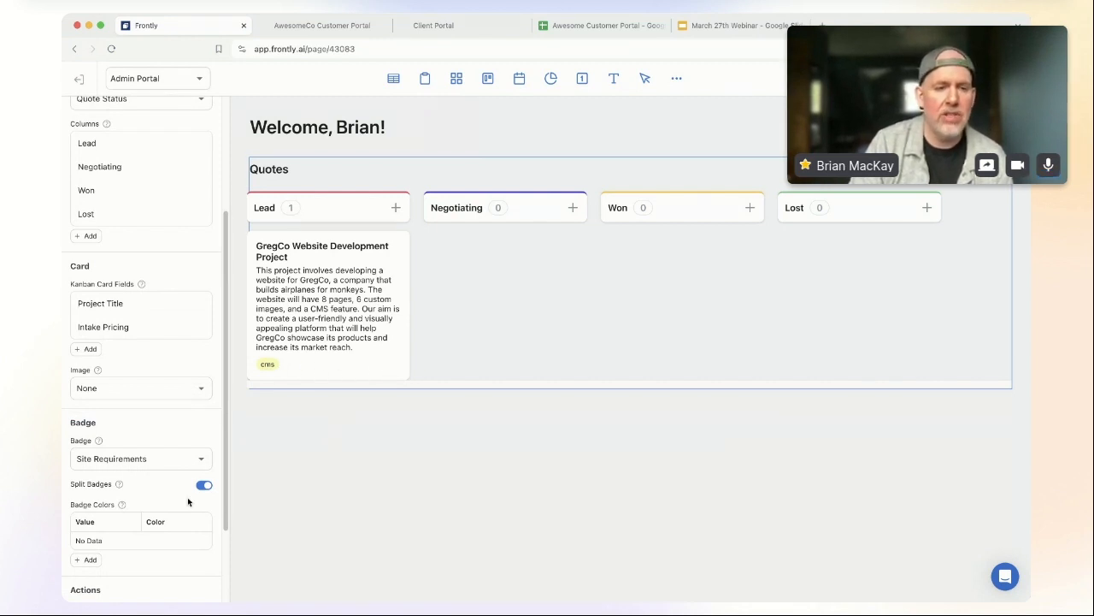
scroll(139, 521, "down", 1)
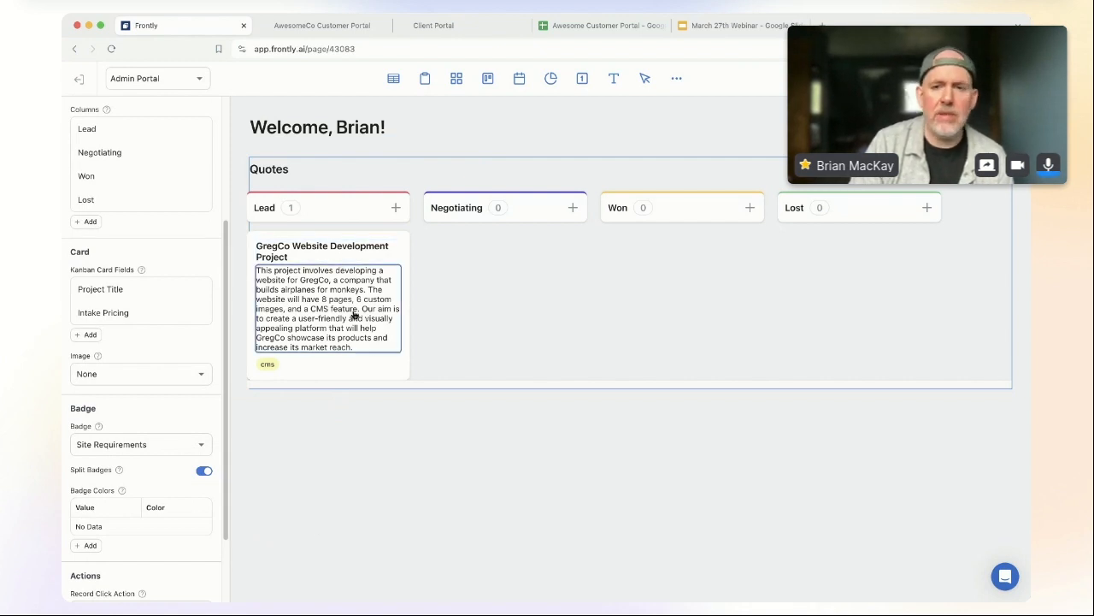
scroll(111, 445, "up", 5)
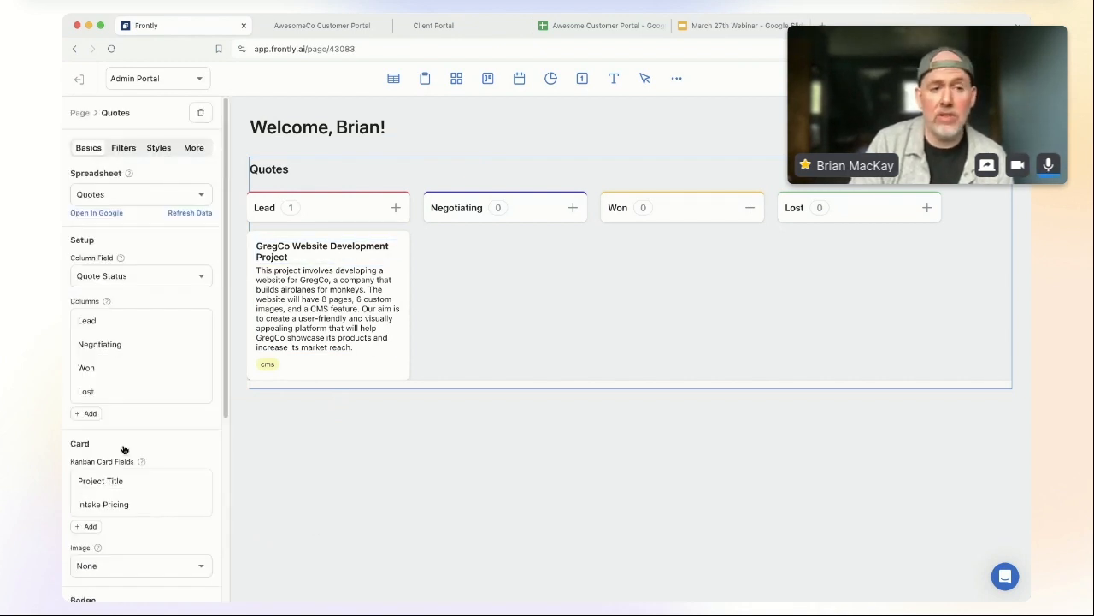
left_click(123, 148)
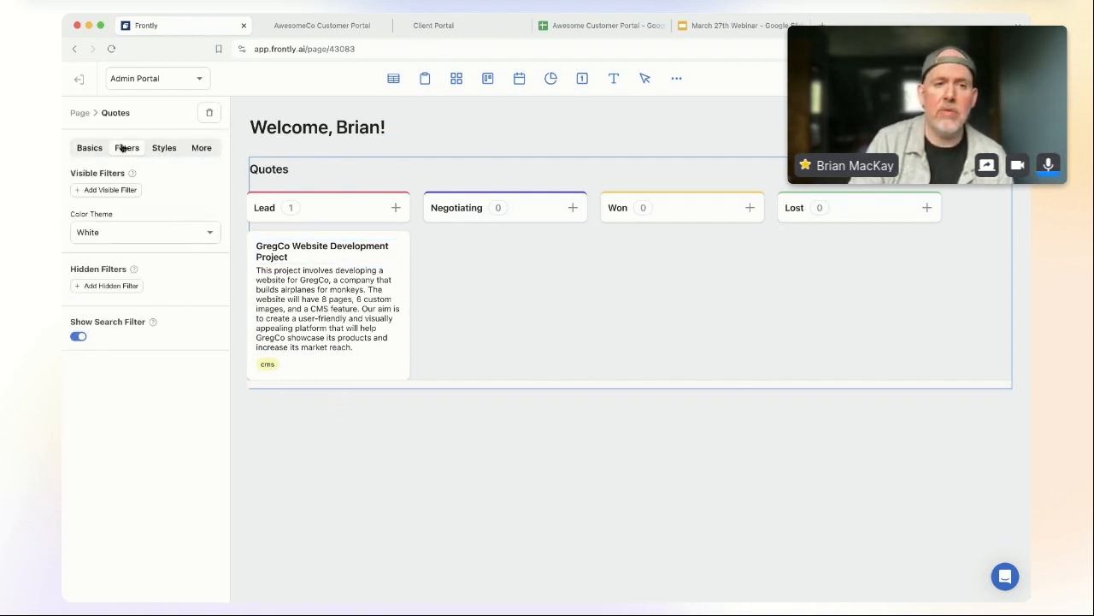
Step: Add a visible filter labelled 'Requirements' on the Site Requirements column
left_click(118, 190)
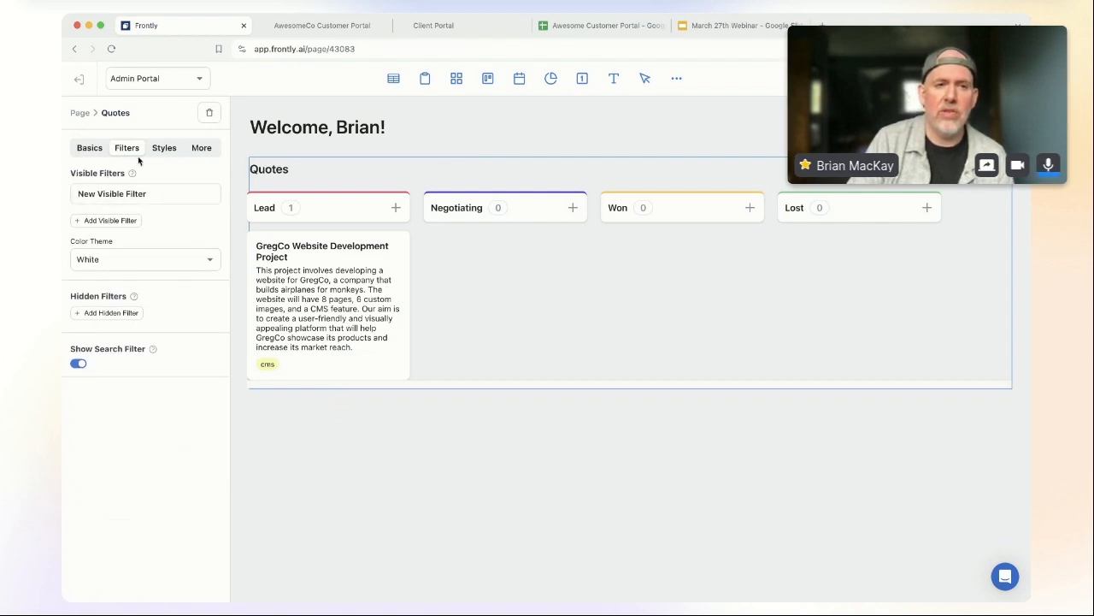
left_click(128, 194)
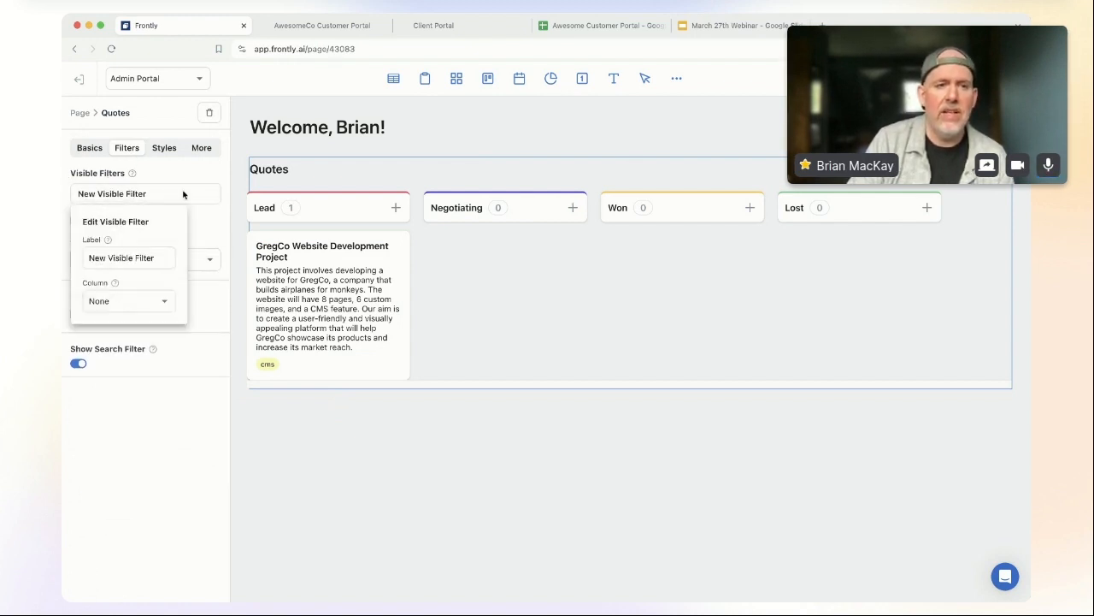
left_click_drag(159, 258, 67, 252)
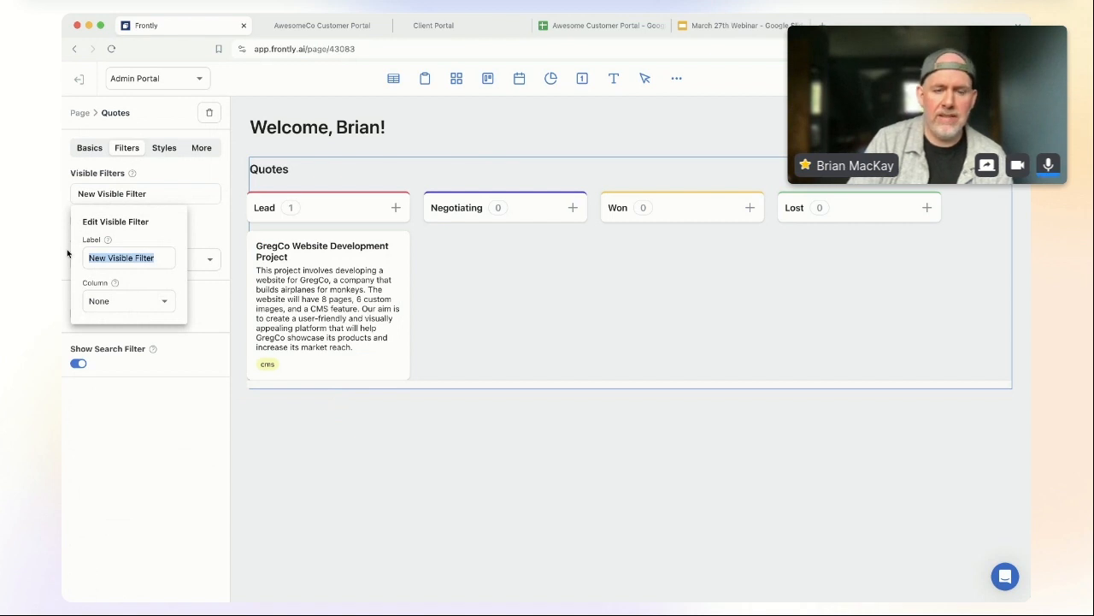
type("Requirements")
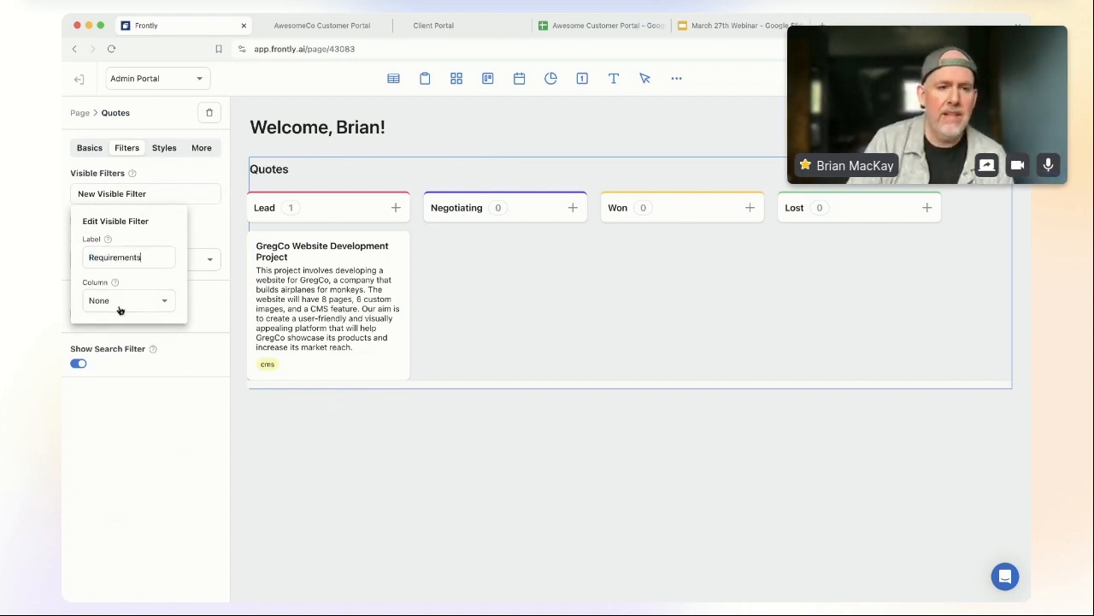
left_click(156, 299)
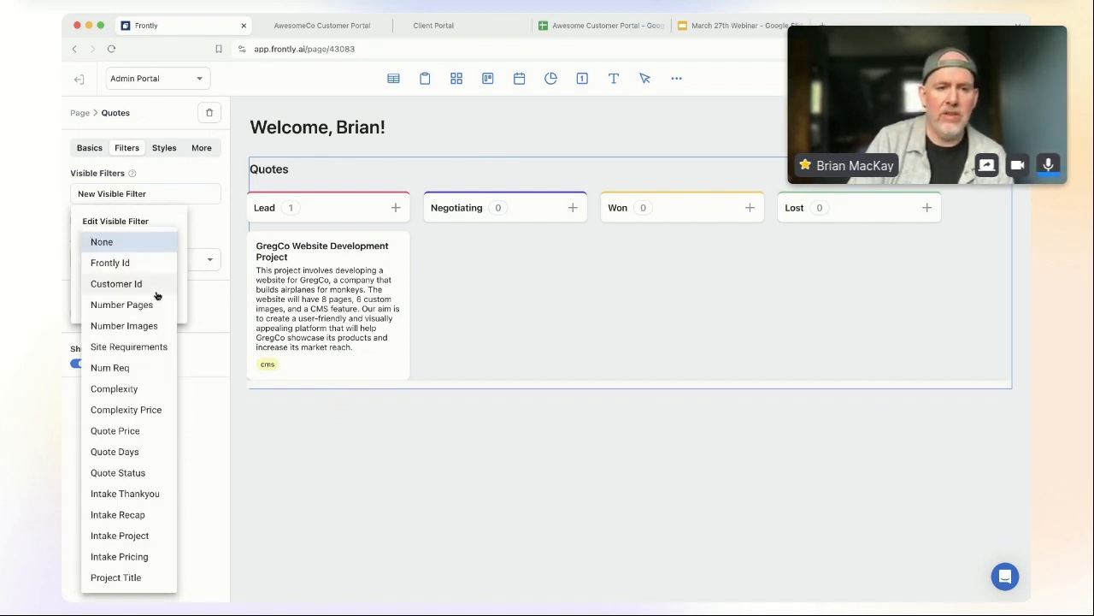
left_click(144, 347)
Step: Set the Requirements filter's component to Select Dropdown, keeping the default sort order
left_click(141, 342)
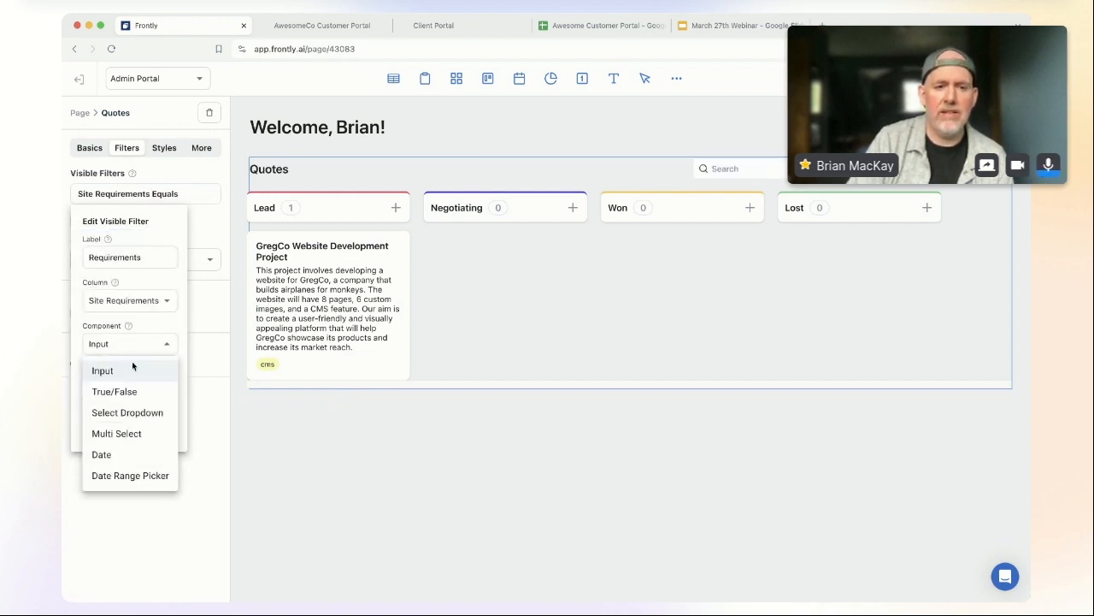
left_click(137, 434)
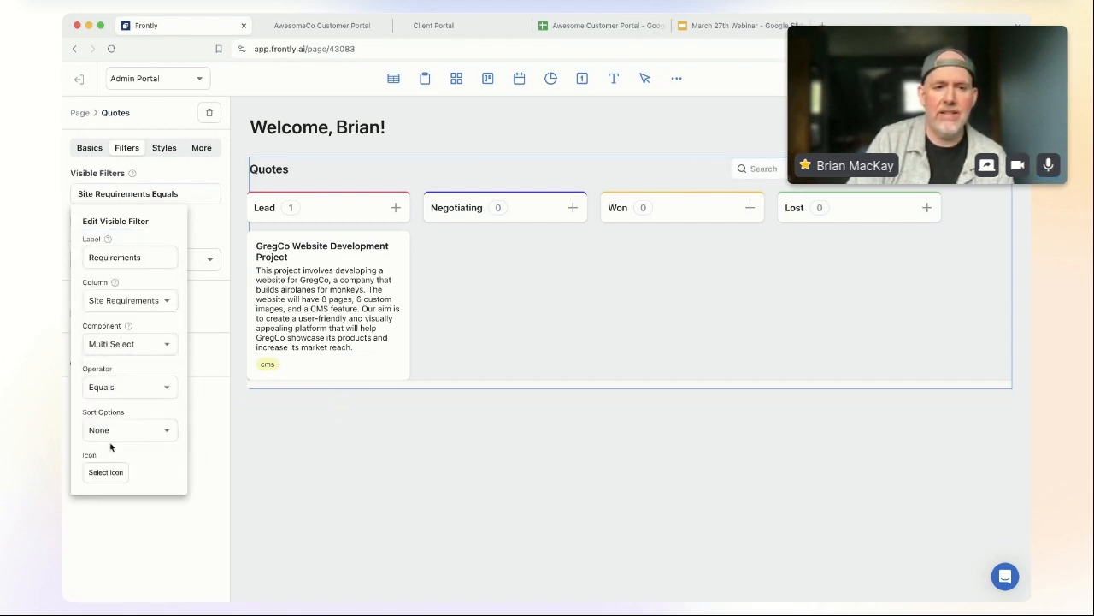
left_click(148, 438)
left_click(148, 406)
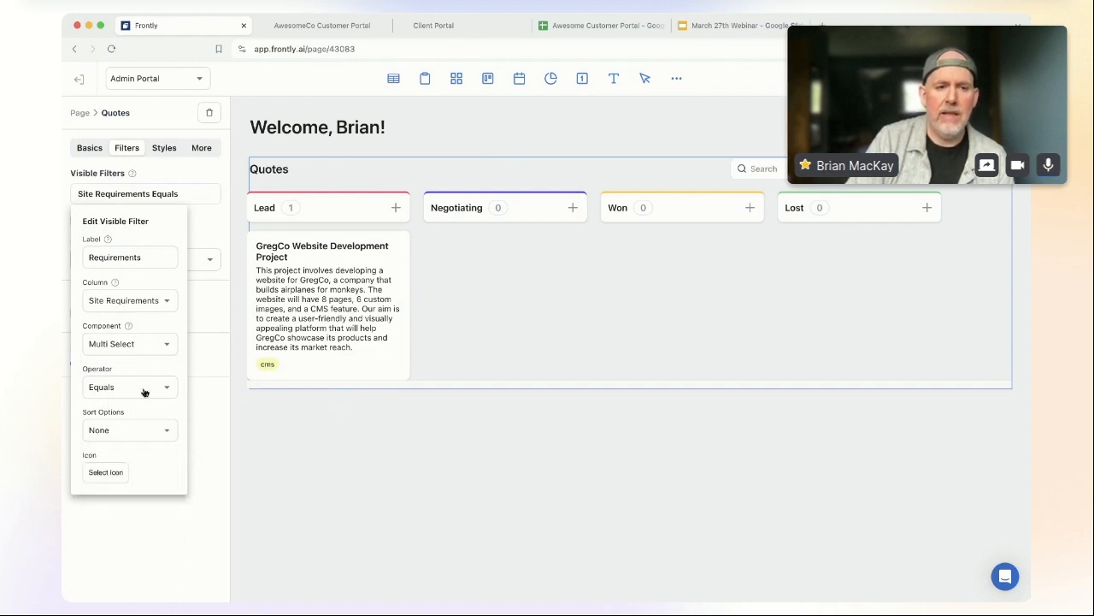
left_click(146, 344)
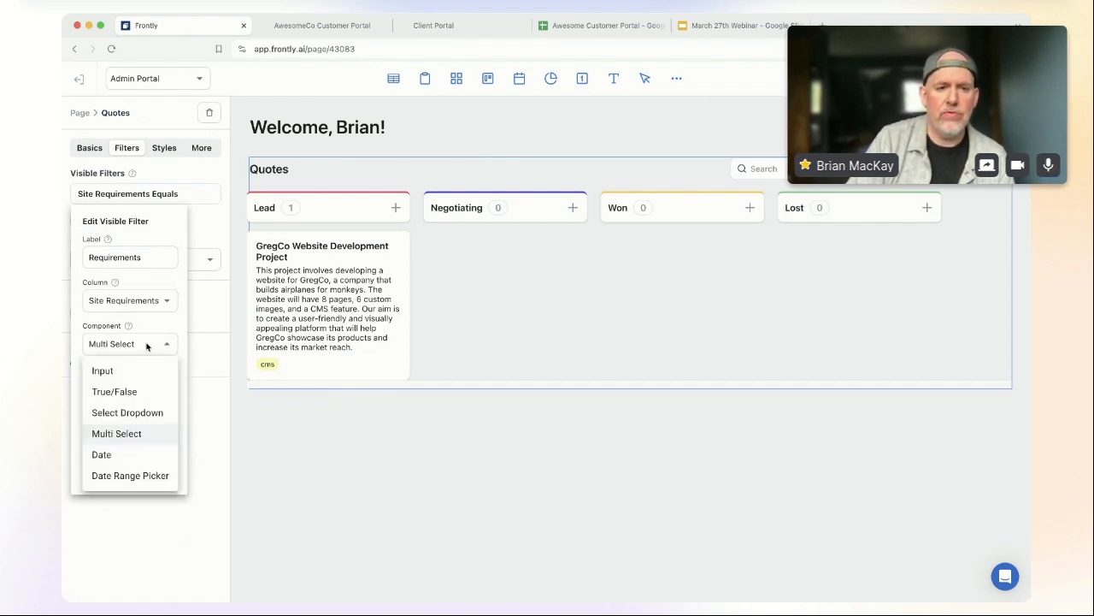
left_click(137, 415)
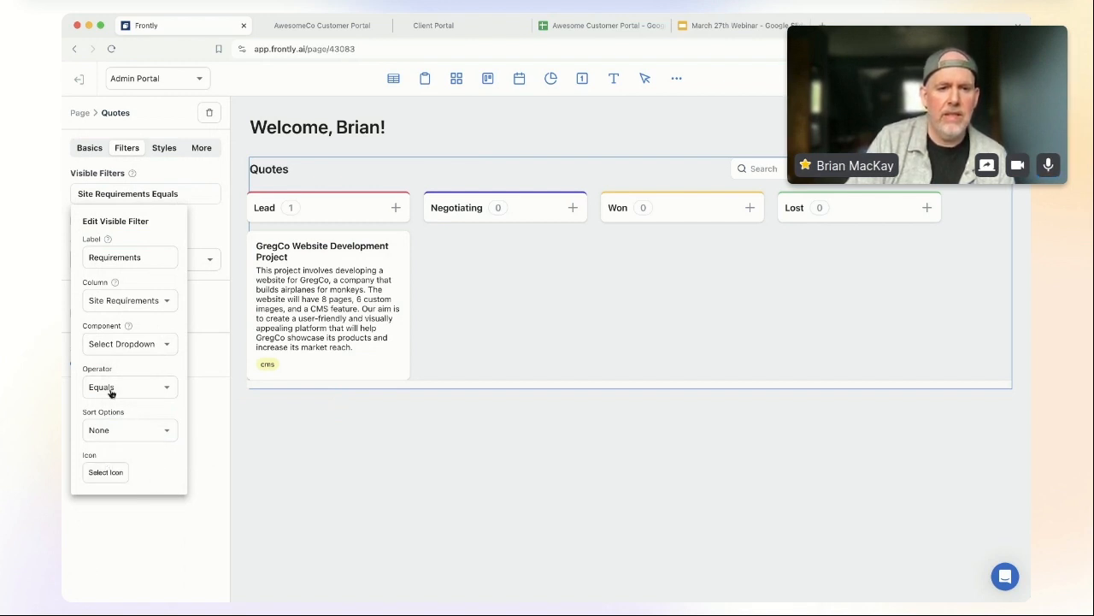
left_click(197, 224)
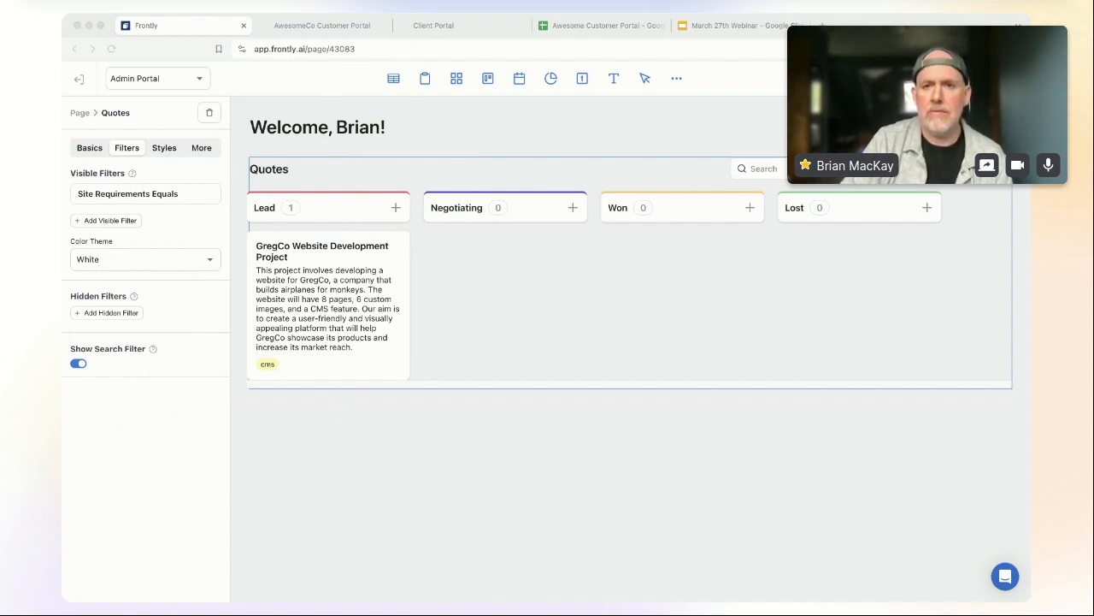
Step: Move from the client portal and Frontly builder to the March 27th Webinar slide deck
left_click(468, 42)
left_click(469, 30)
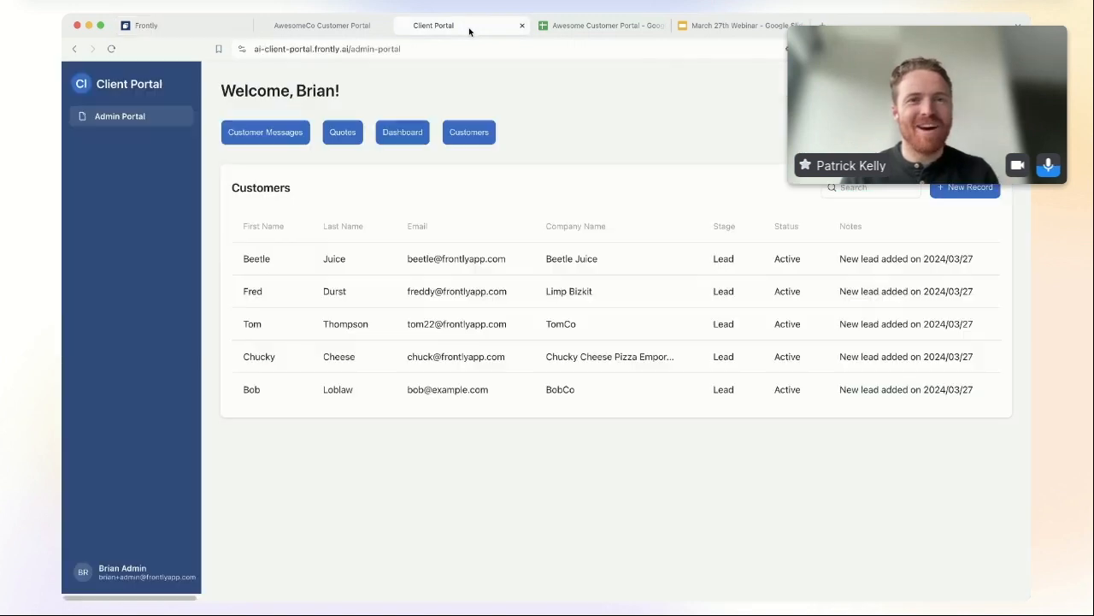
left_click(181, 27)
left_click(735, 26)
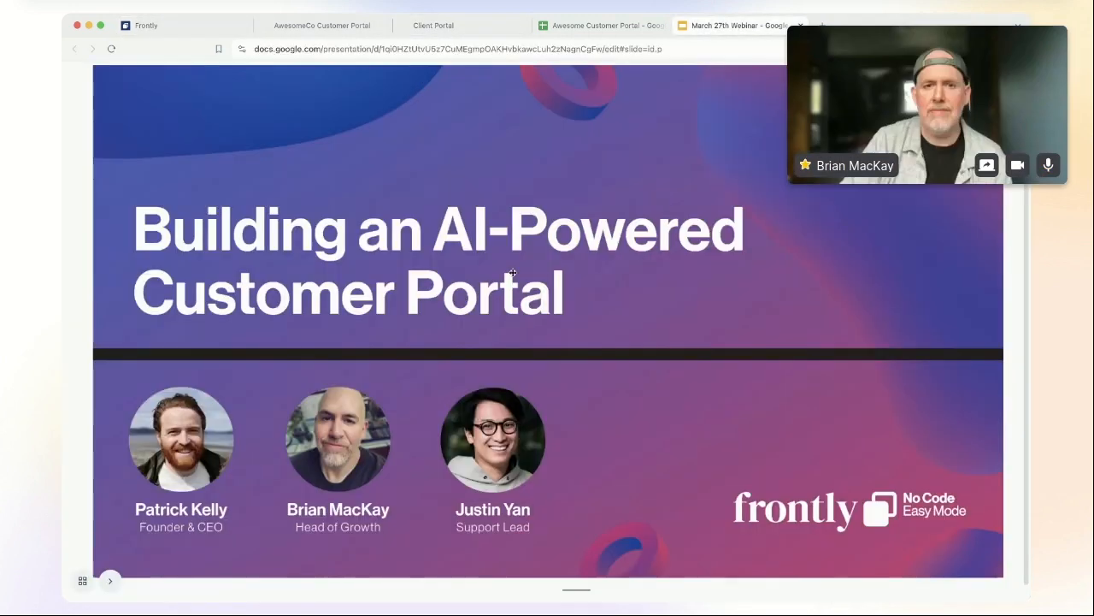